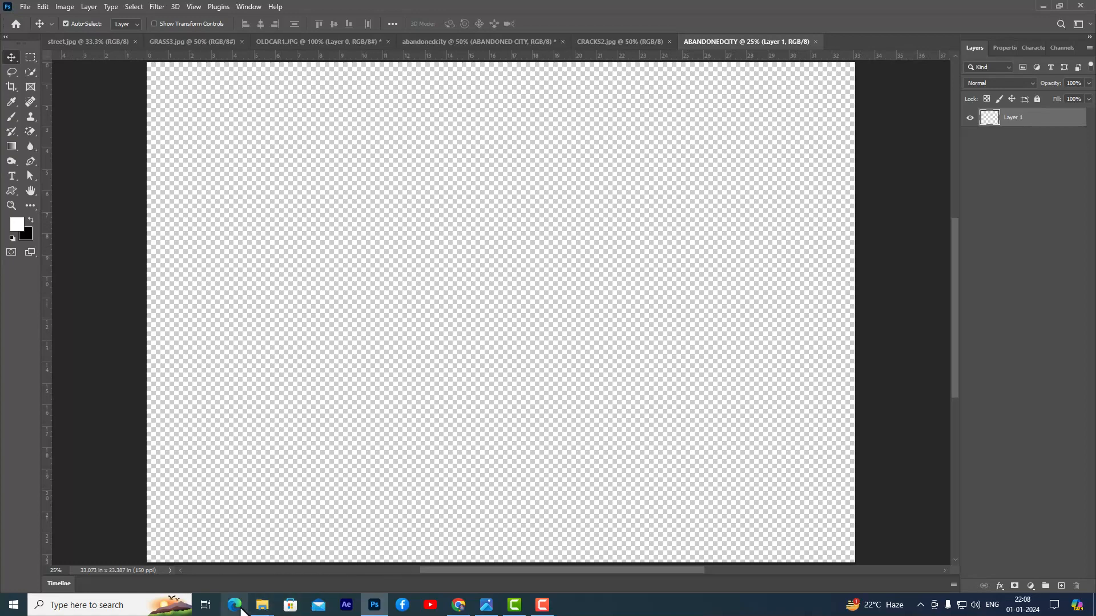
- Open the char image from the ABANDONEDCITY-FILES folder in Adobe Photoshop 2022
mouse_move(262, 607)
left_click(326, 573)
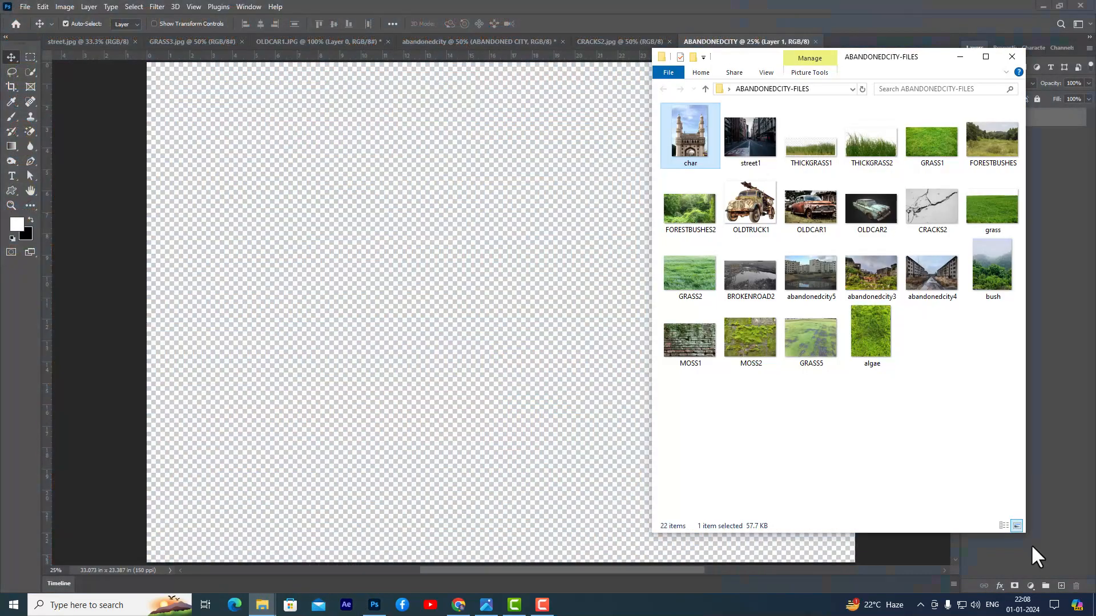
left_click_drag(930, 49, 780, 38)
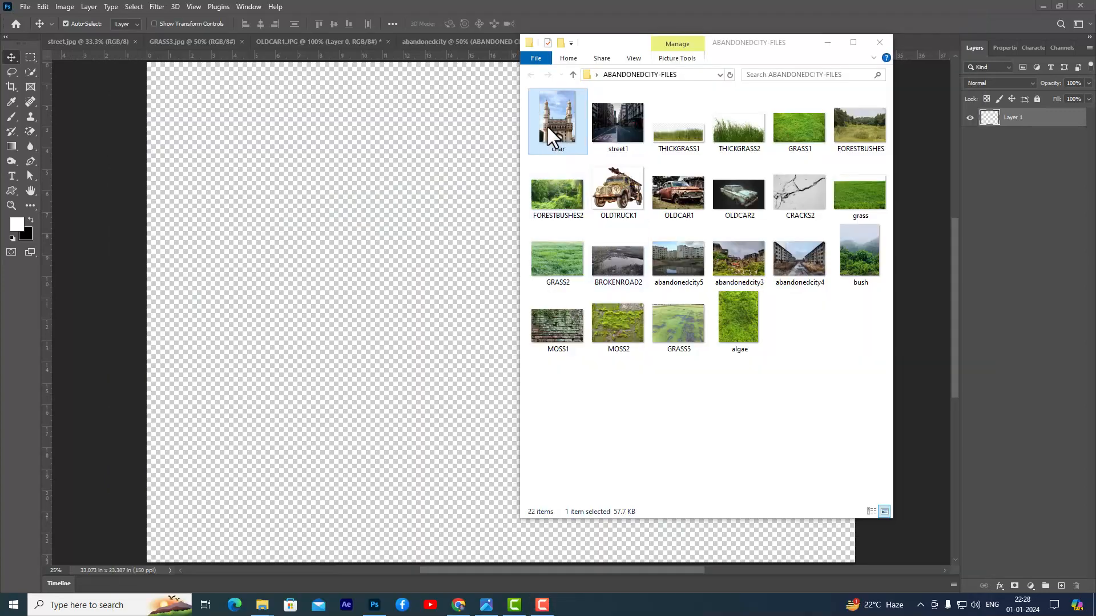
right_click(552, 122)
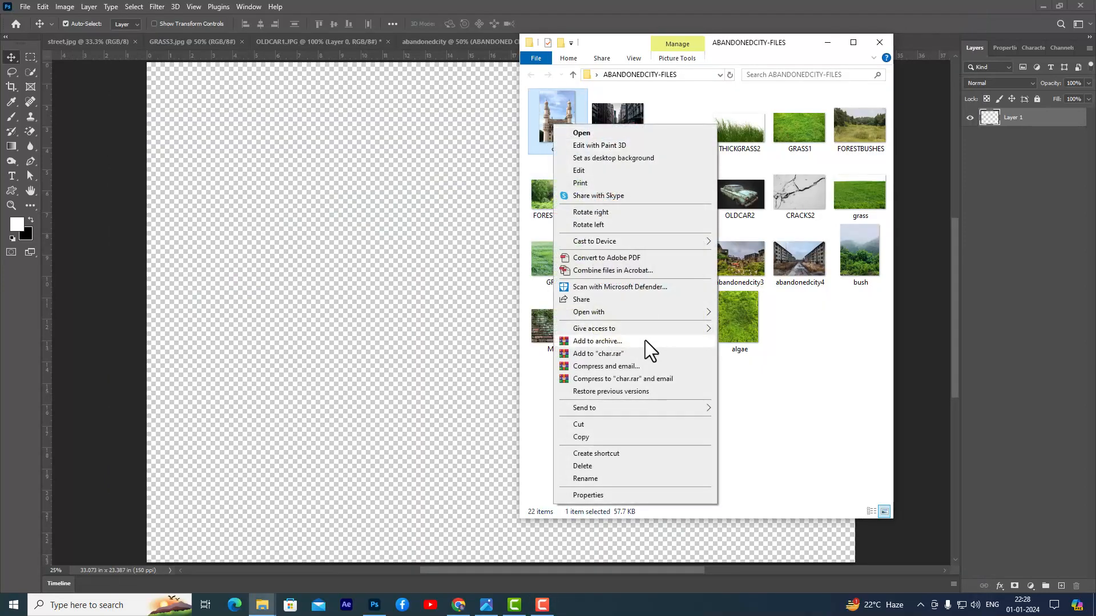
mouse_move(639, 312)
left_click(751, 325)
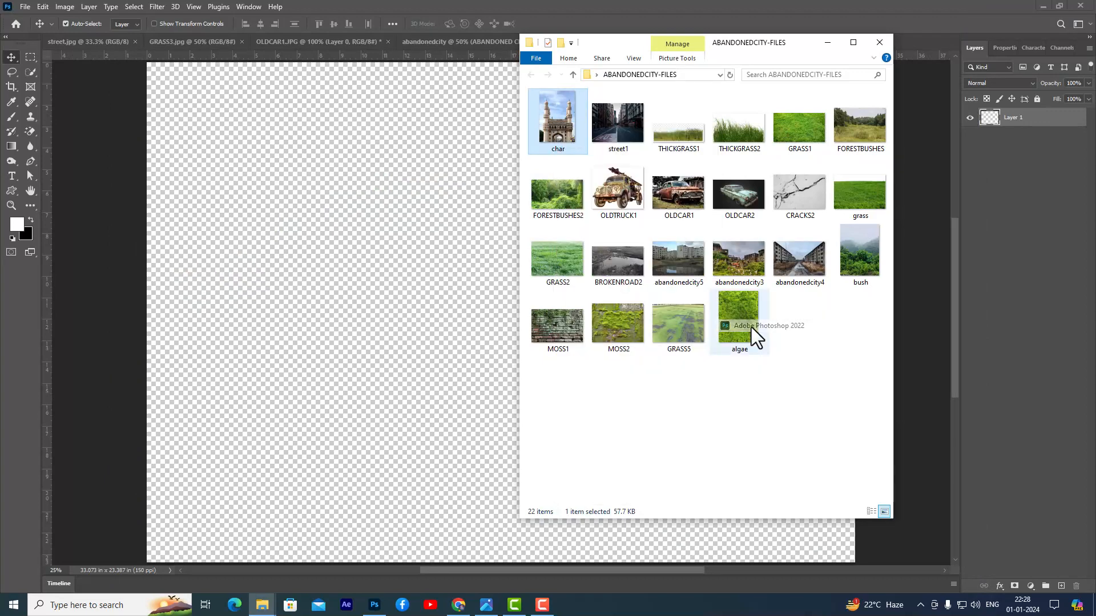
key("ctrl+plus")
key("ctrl+minus")
scroll(742, 309, "down", 2)
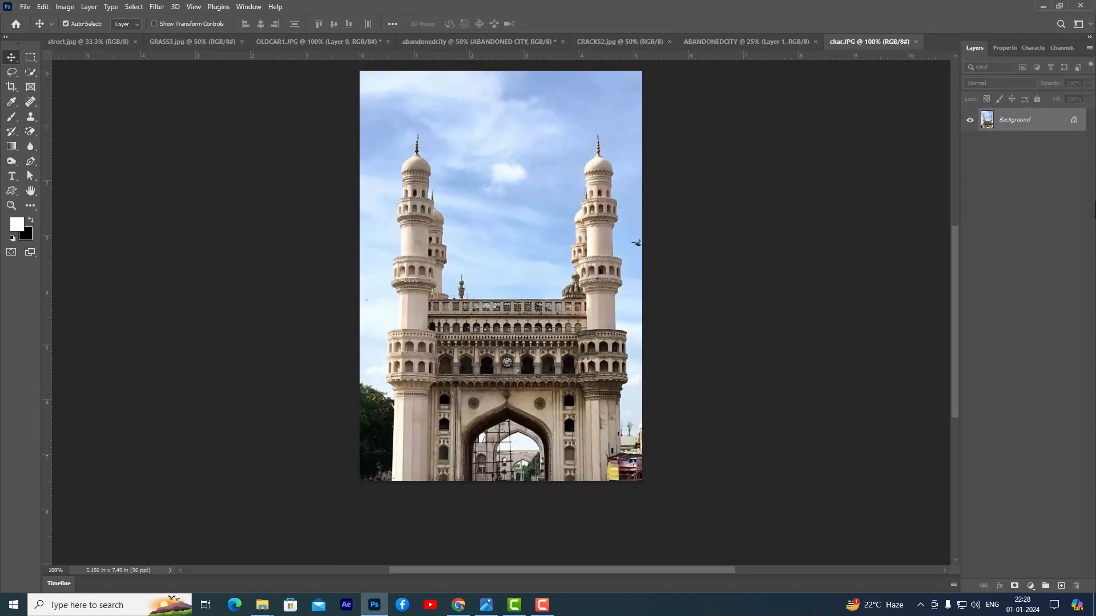
- Unlock the background layer, cut out the monument with the Quick Selection tool and a layer mask, and apply the mask
left_click(1074, 120)
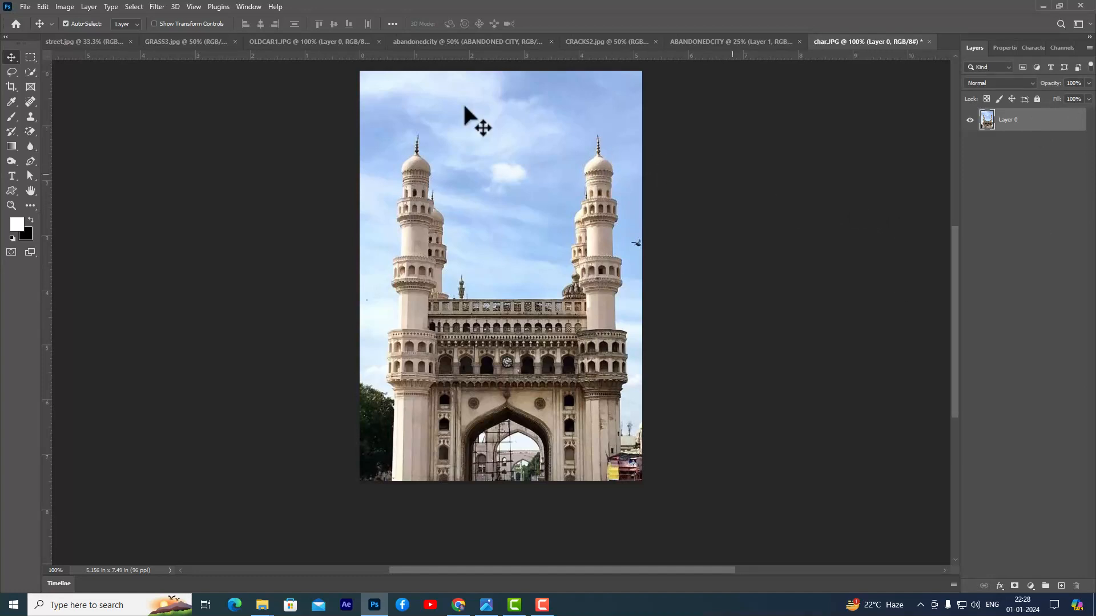
left_click(30, 72)
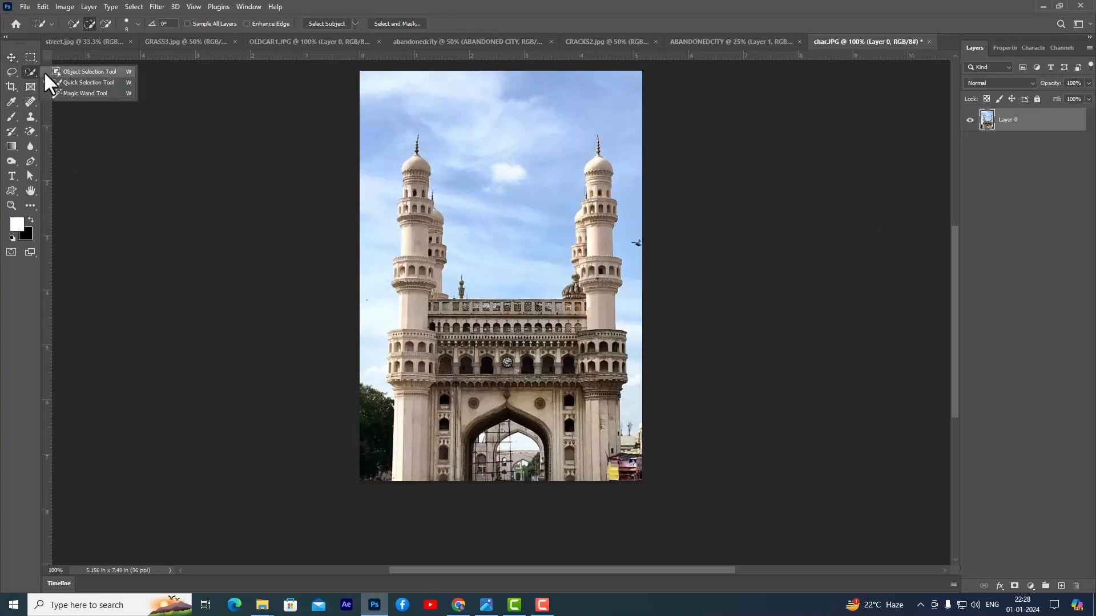
left_click(77, 80)
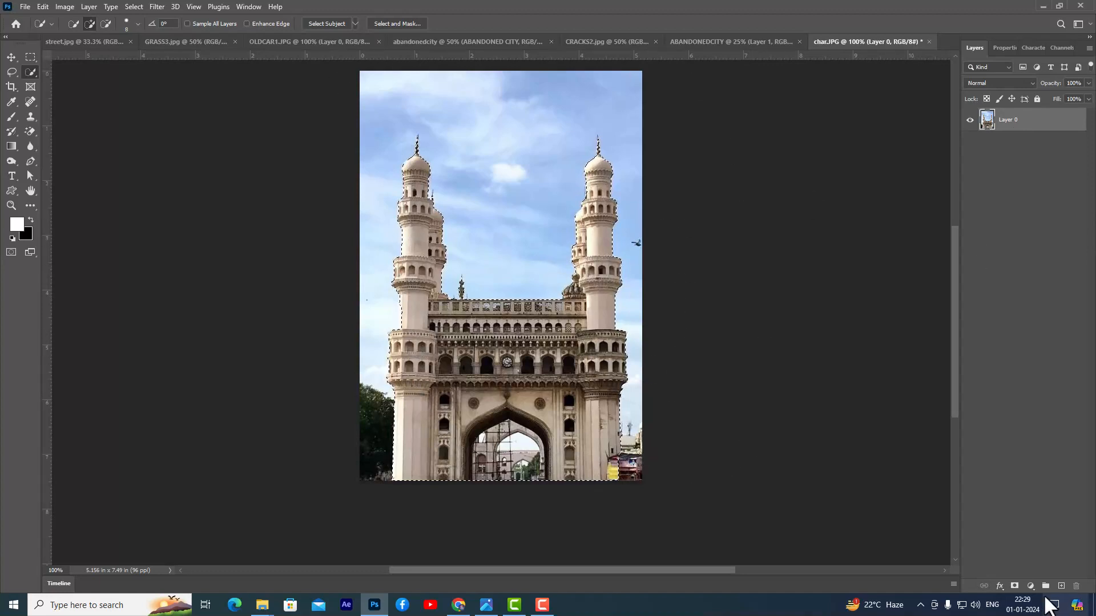
left_click(1012, 586)
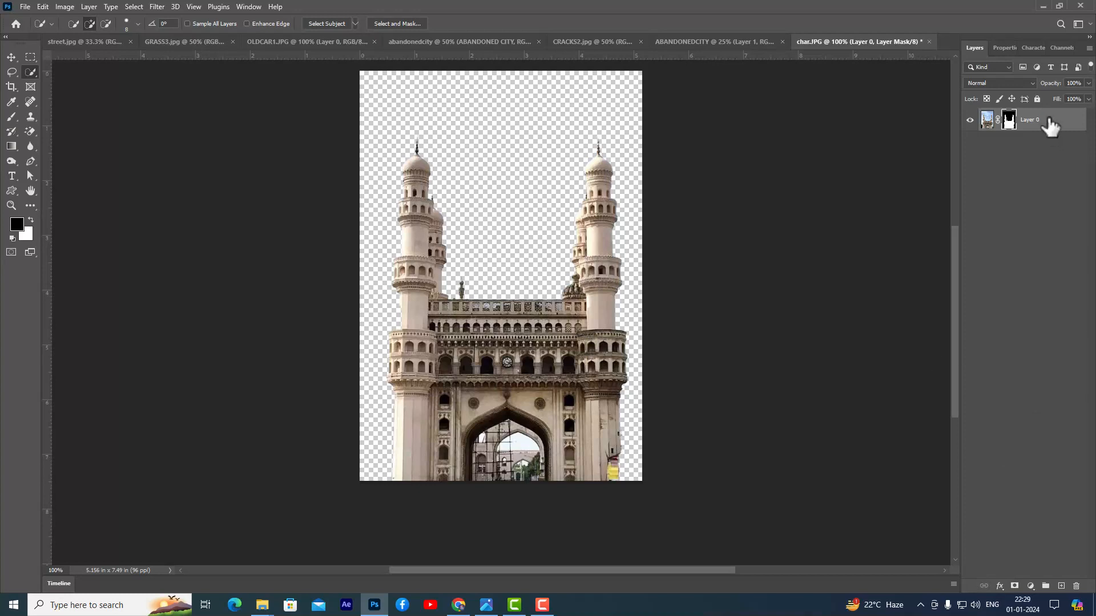
right_click(1009, 119)
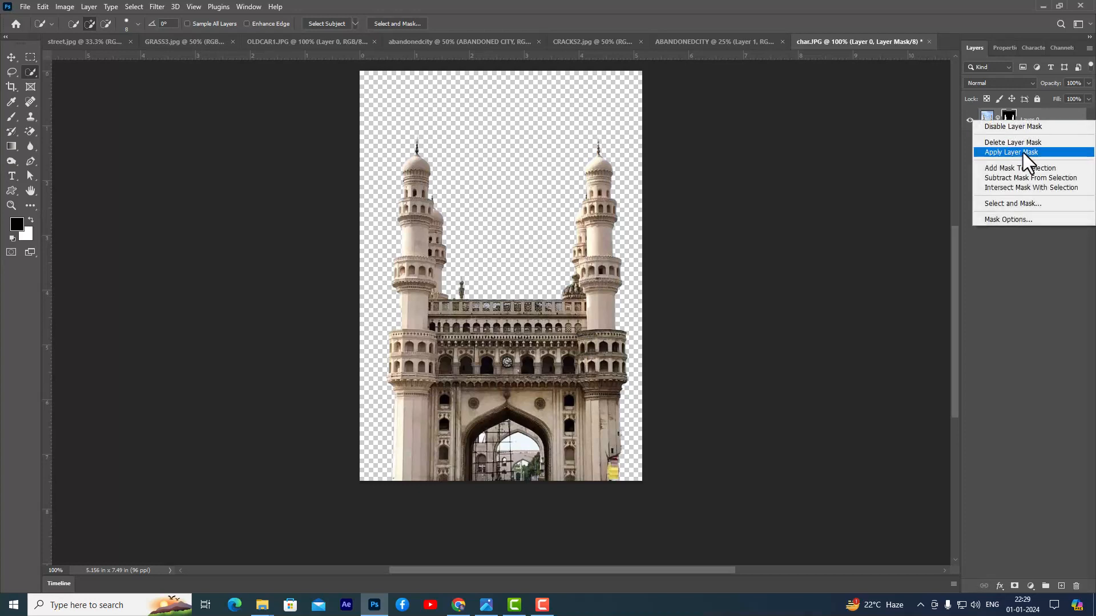
left_click(1039, 153)
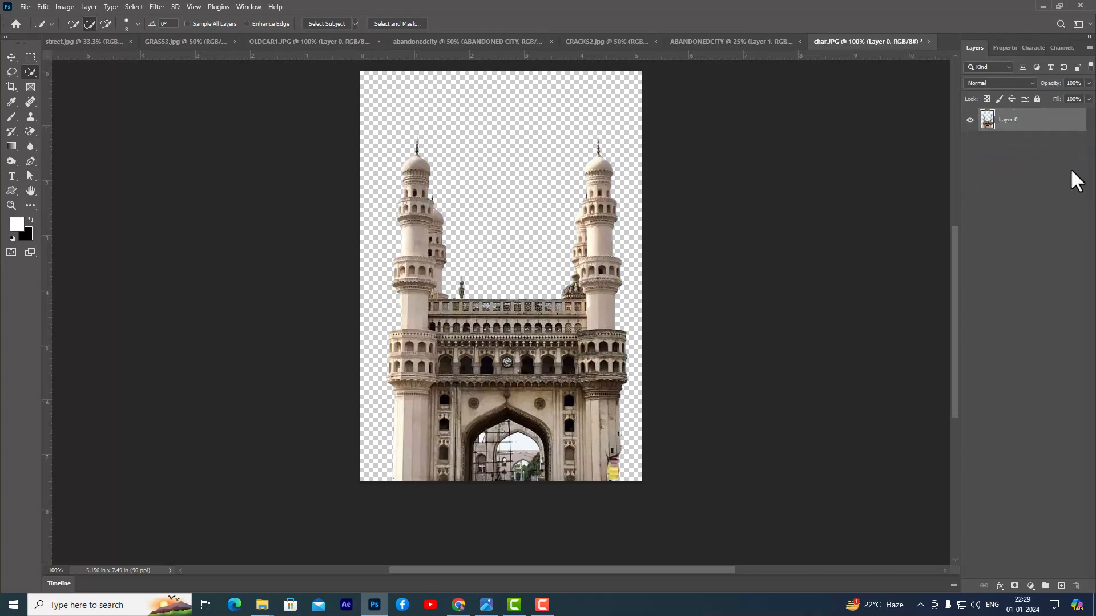
- Copy the monument cut-out into the ABANDONEDCITY document and enlarge it to roughly half the canvas height, near the upper middle
left_click(11, 57)
left_click_drag(511, 317, 524, 287)
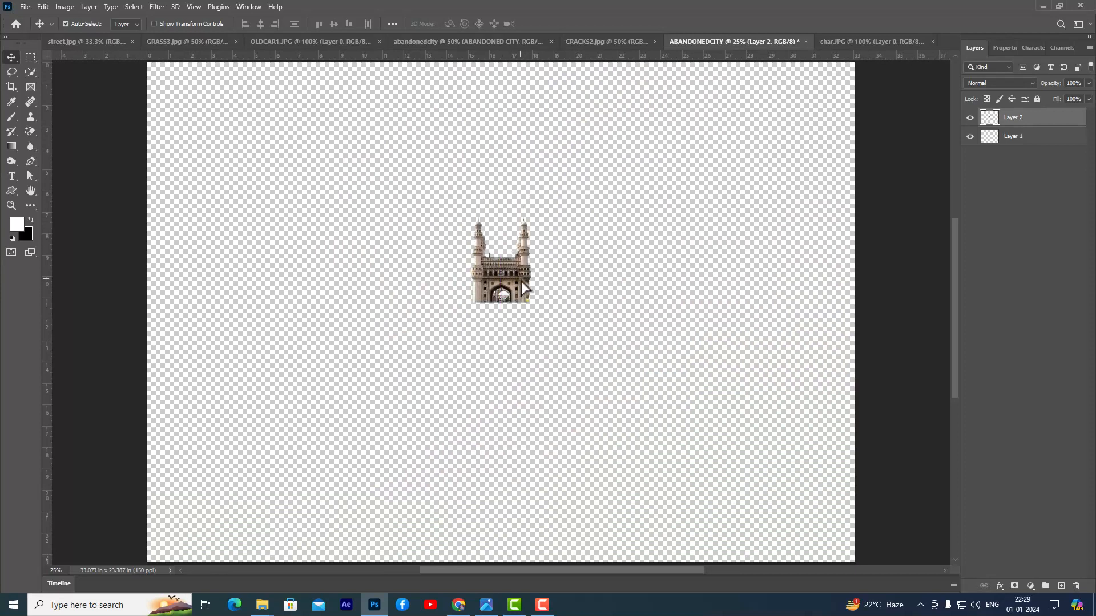
key("ctrl+t")
left_click_drag(532, 217, 637, 111)
left_click_drag(572, 258, 558, 234)
left_click_drag(600, 80, 586, 104)
key("Return")
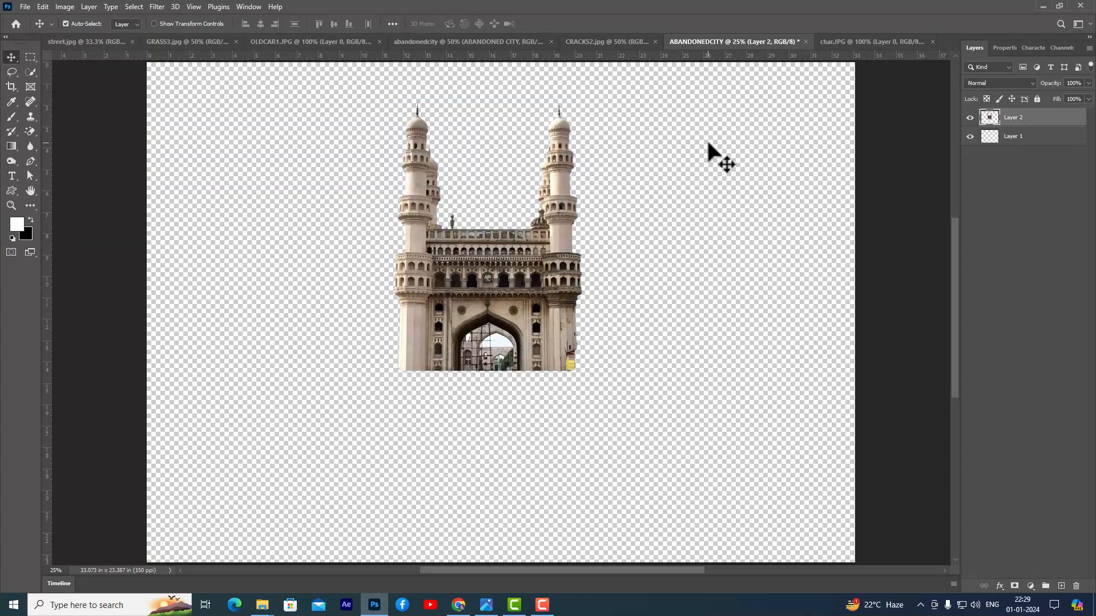
- Open the street1 image from the ABANDONEDCITY-FILES folder
key("ctrl+o")
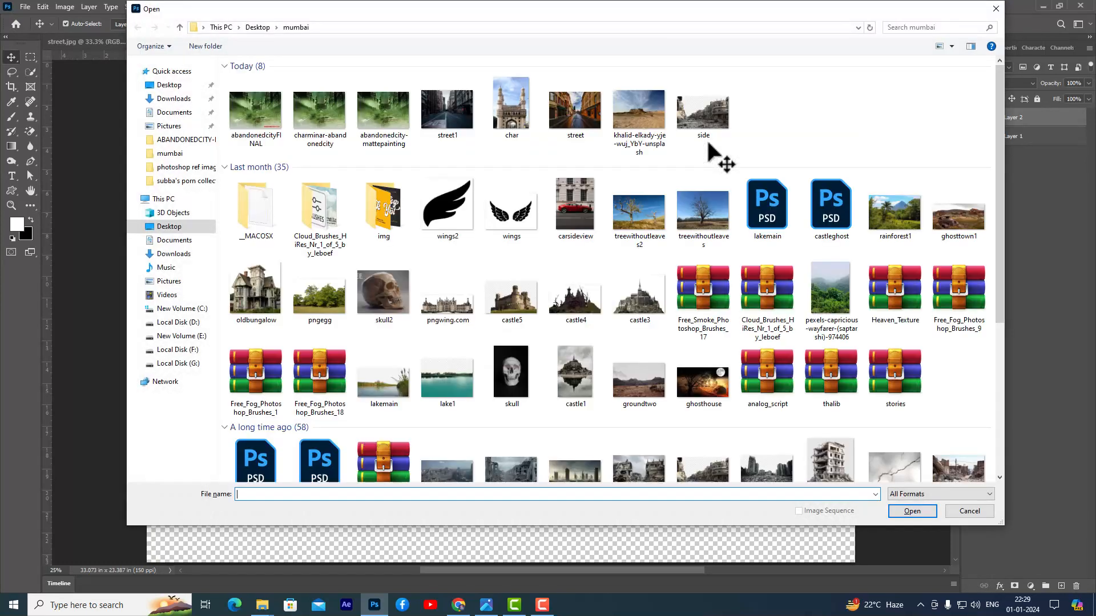
left_click(174, 140)
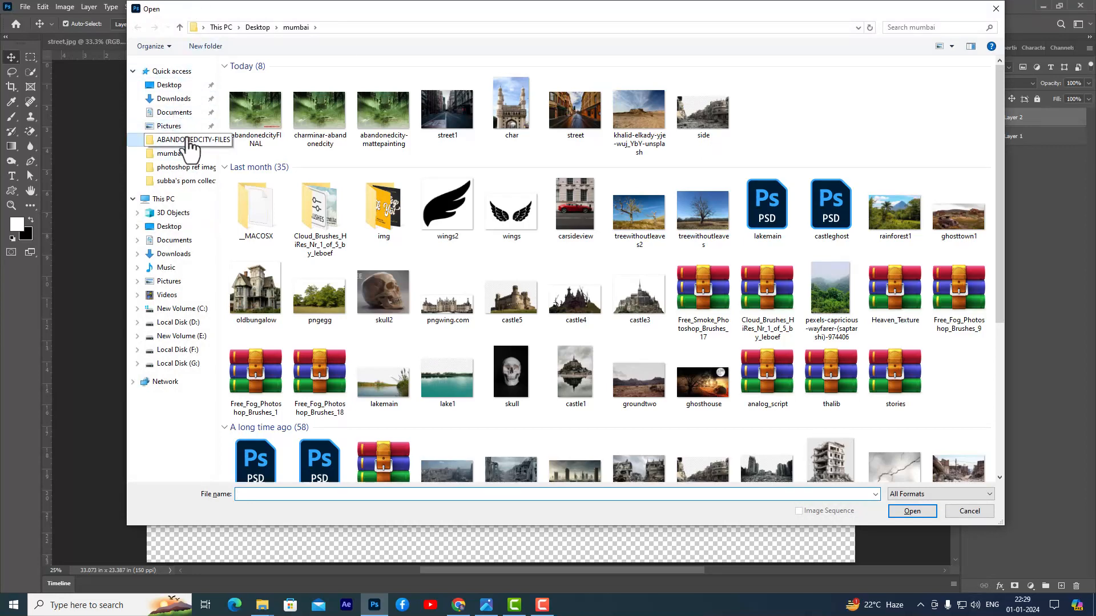
left_click_drag(417, 9, 462, 17)
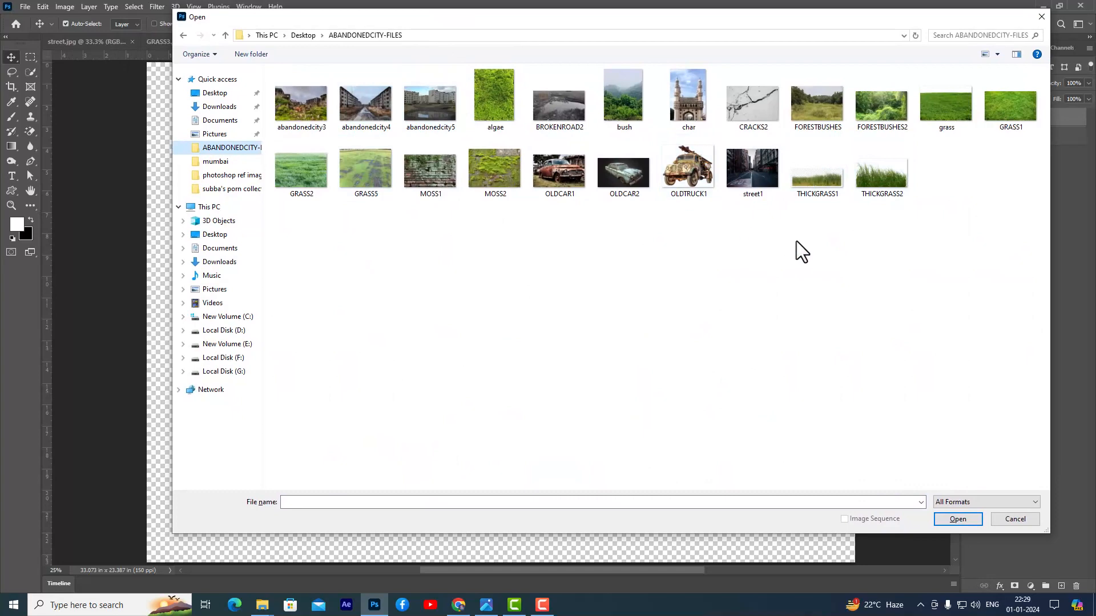
left_click(743, 194)
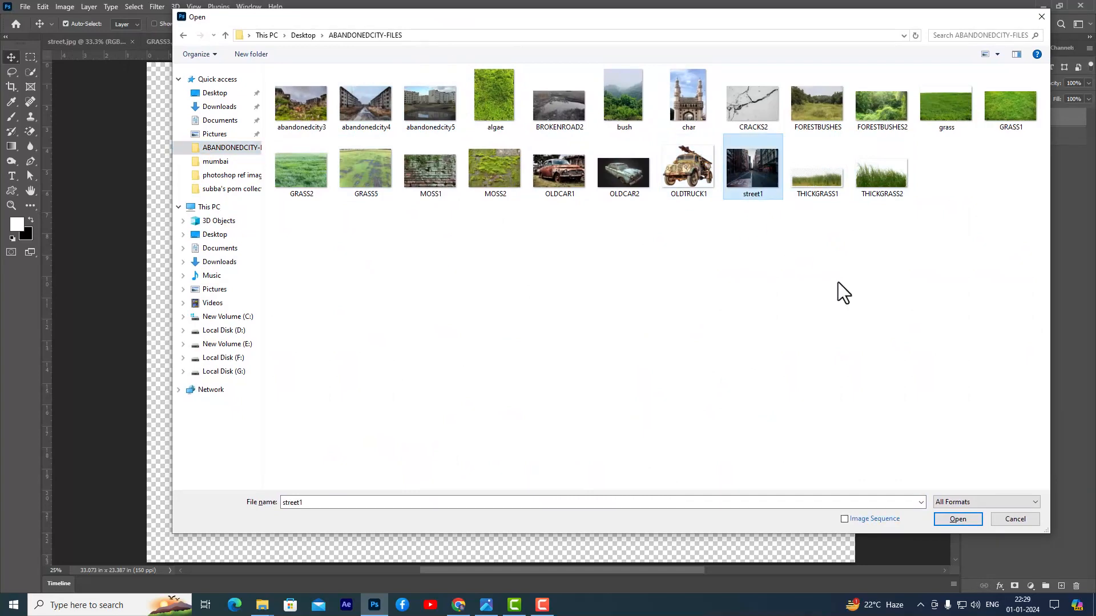
left_click(959, 519)
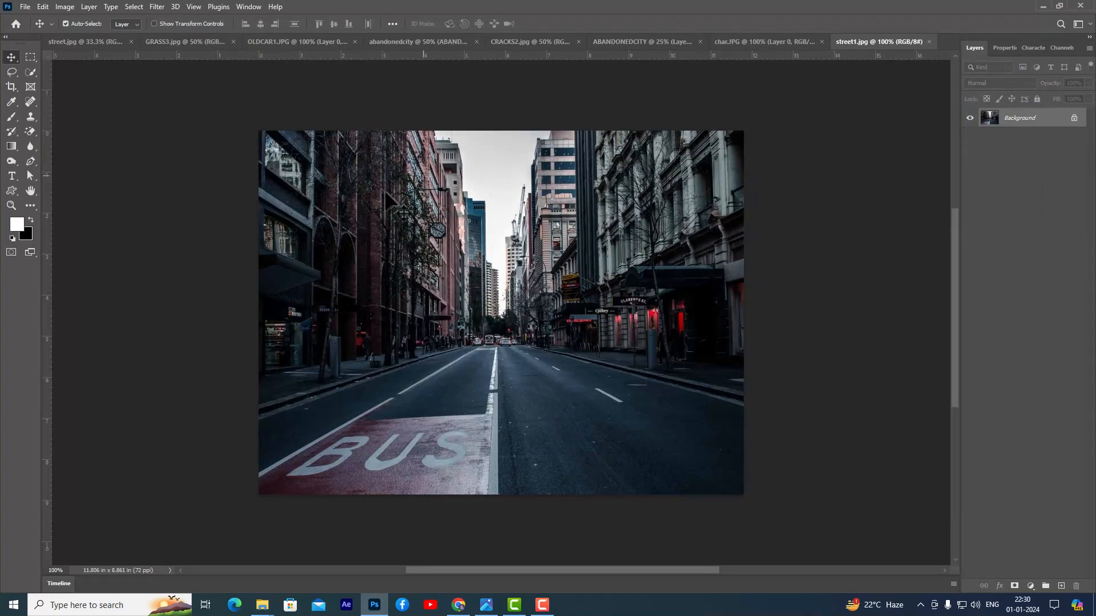
- Copy the upper-left half of the street photo into ABANDONEDCITY and enlarge it to fill the canvas's left side beside the monument
left_click(30, 57)
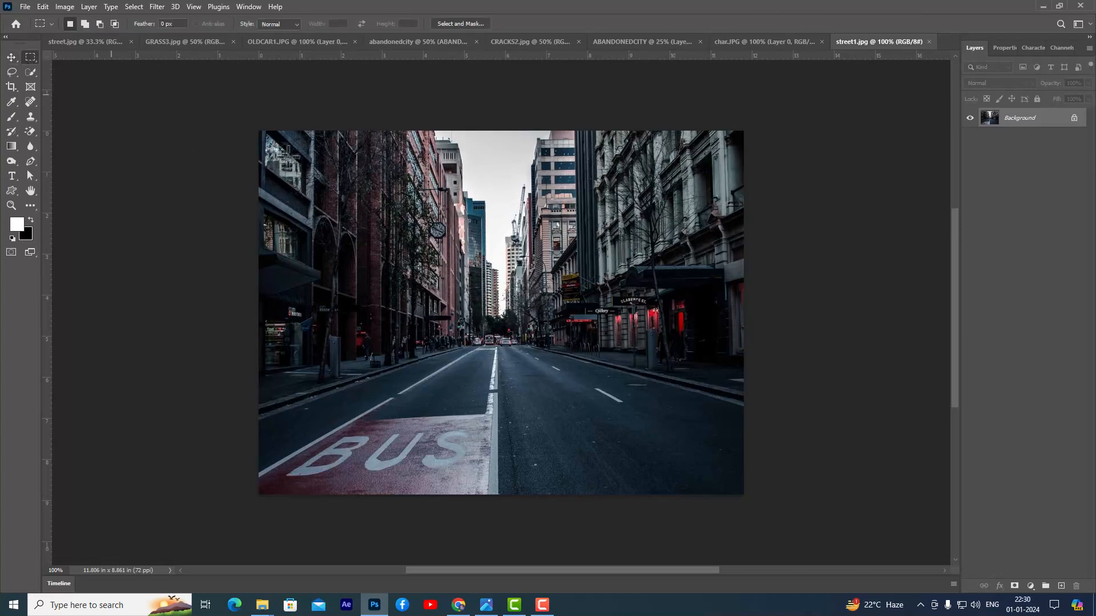
left_click_drag(255, 121, 499, 393)
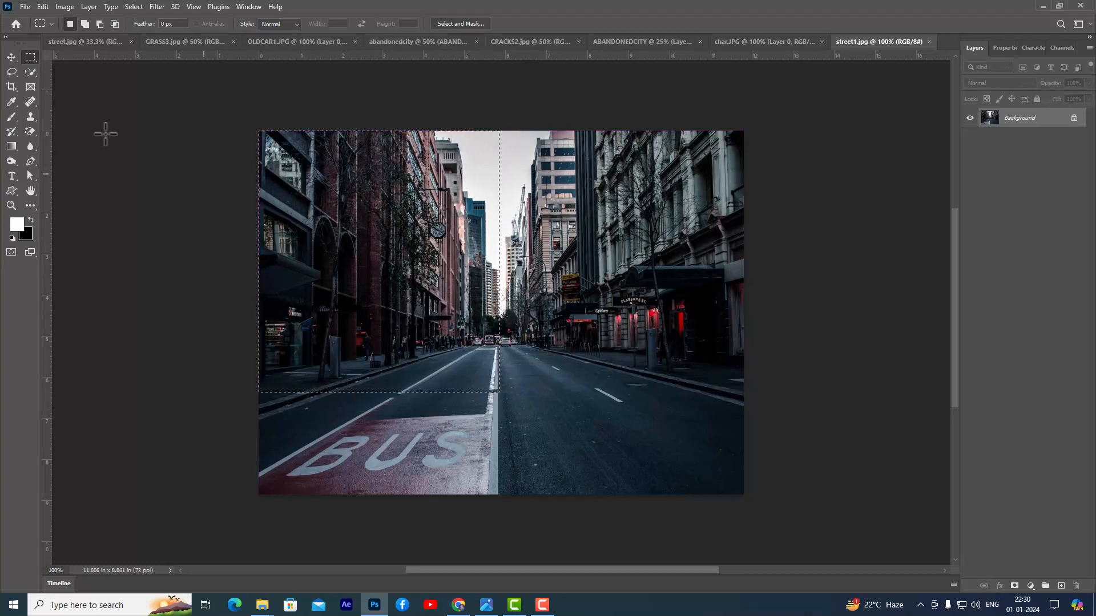
left_click(11, 57)
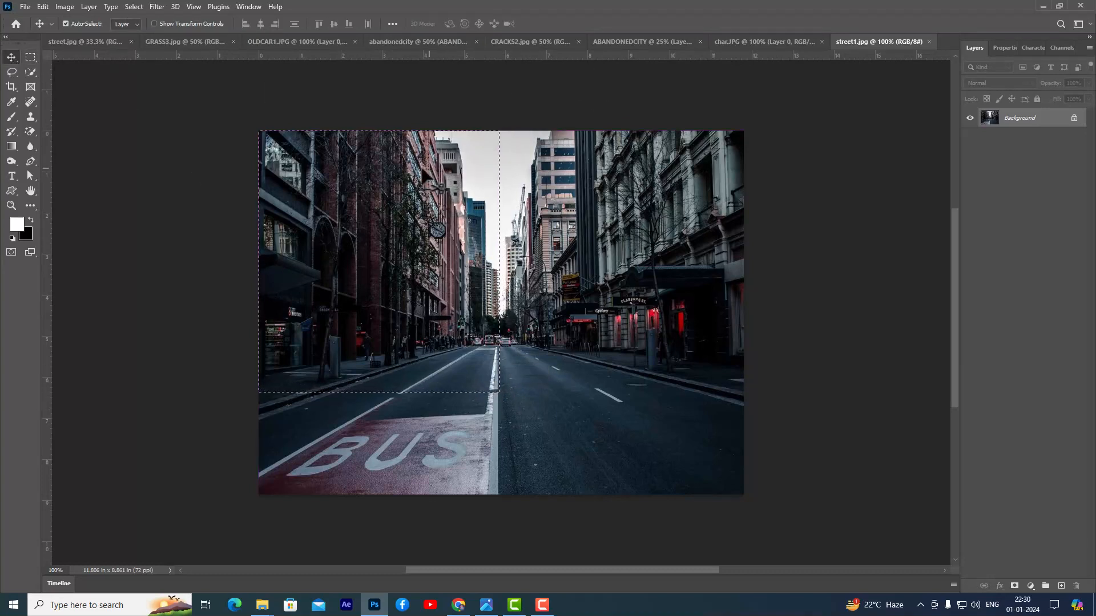
left_click_drag(394, 171, 268, 288)
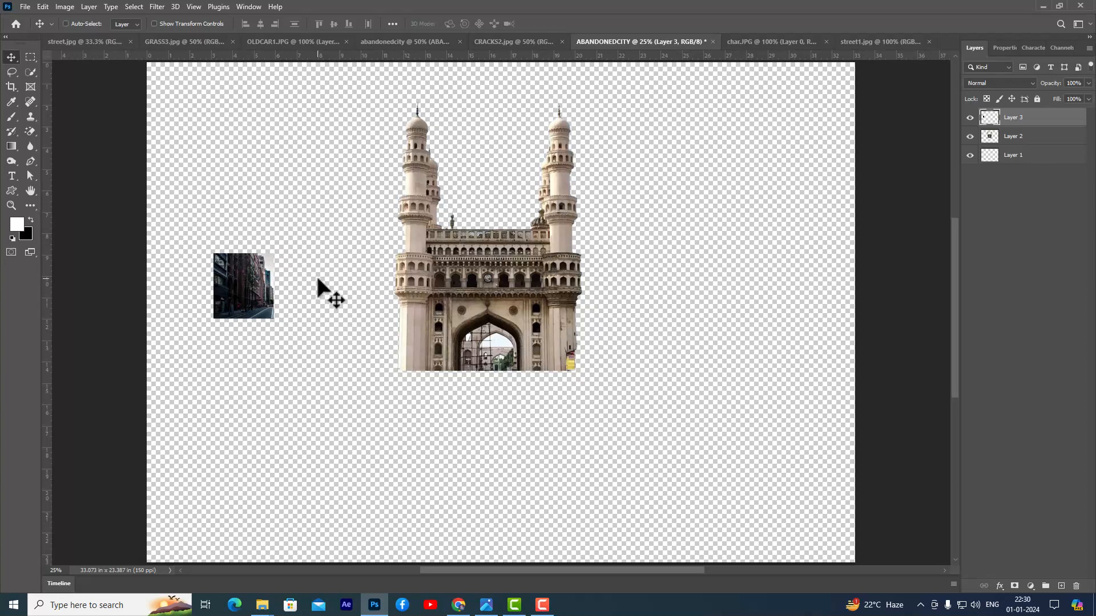
key("ctrl+t")
left_click_drag(276, 245, 275, 202)
key("Return")
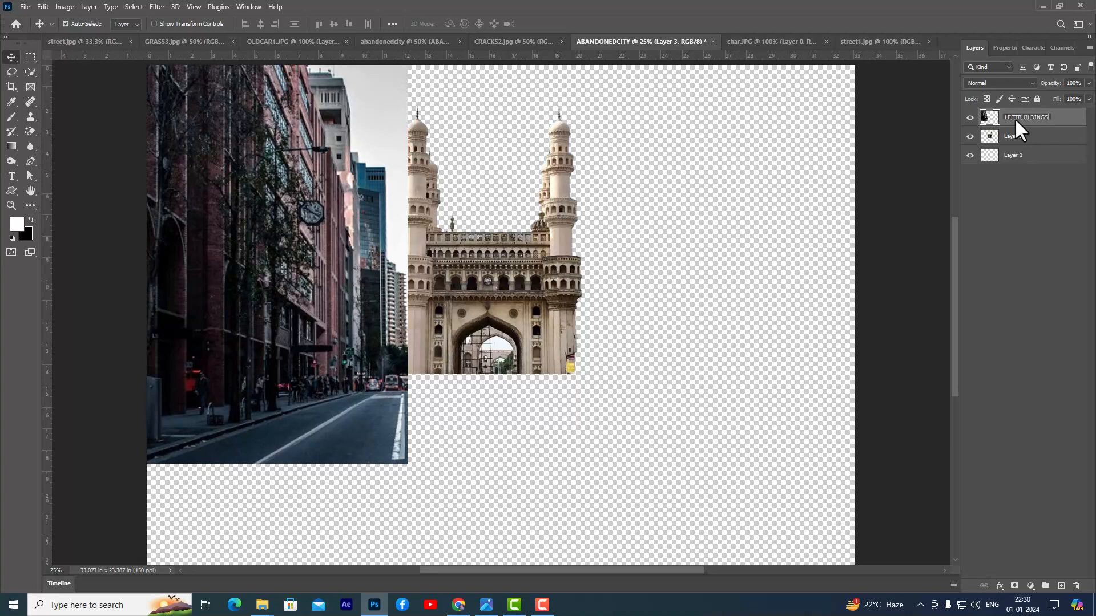
- Rename the left street layer LEFTBUILDINGS and the monument layer CHARMINAR
key("Return")
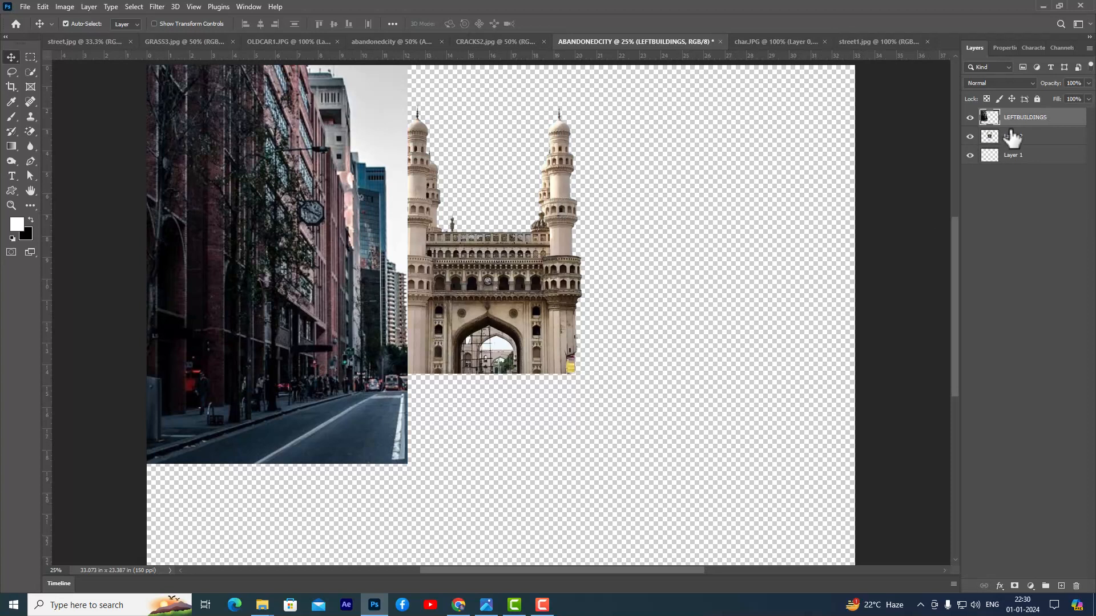
double_click(1012, 137)
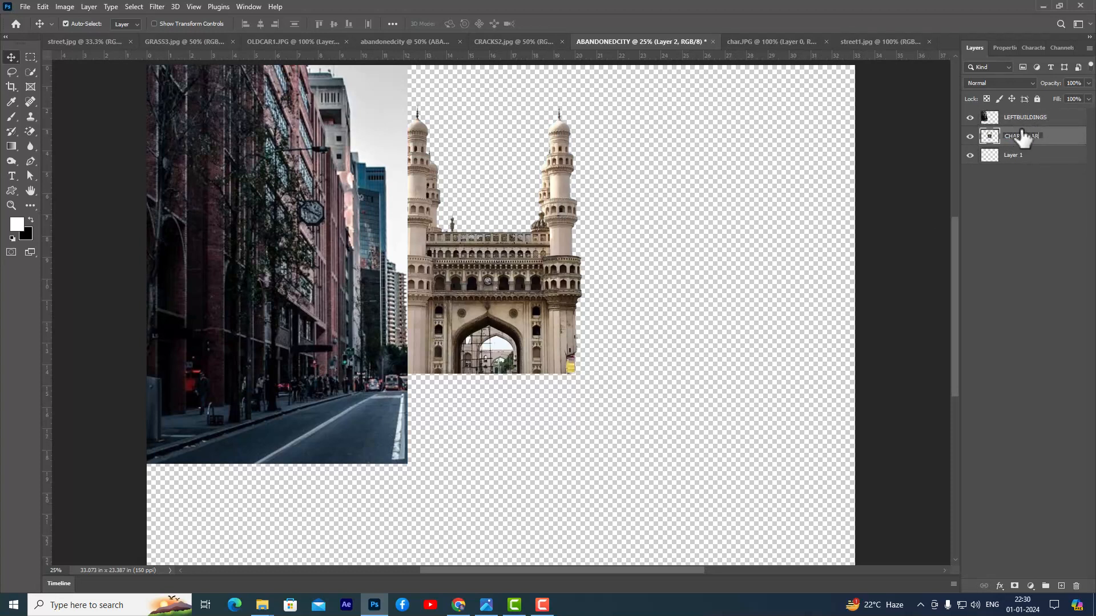
key("Return")
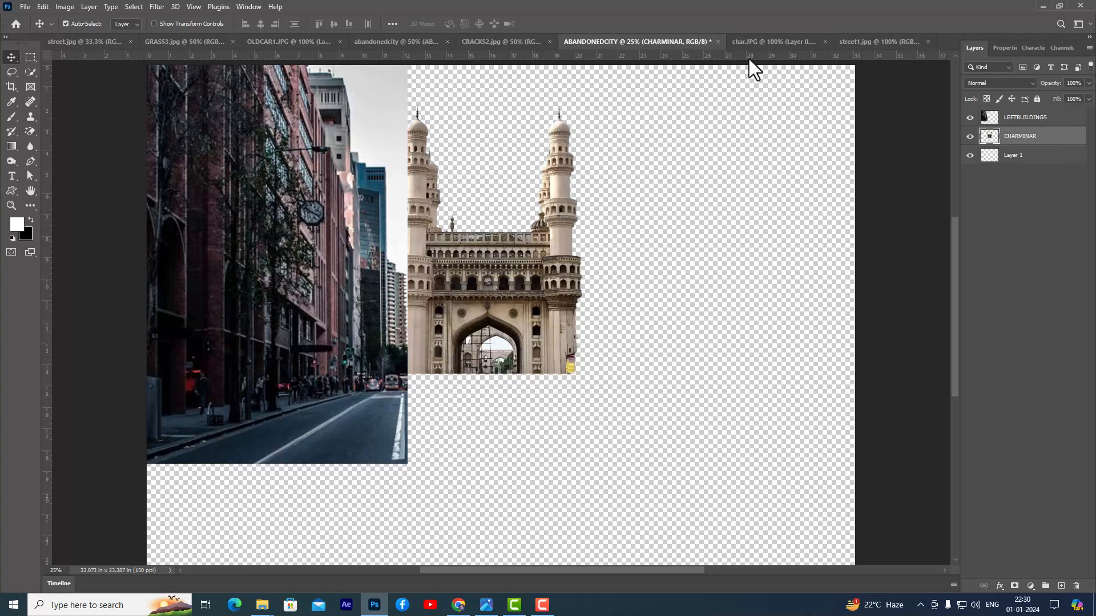
- Shift the rectangular selection in street1 to the right-hand buildings and copy that area into the ABANDONEDCITY document
left_click(865, 40)
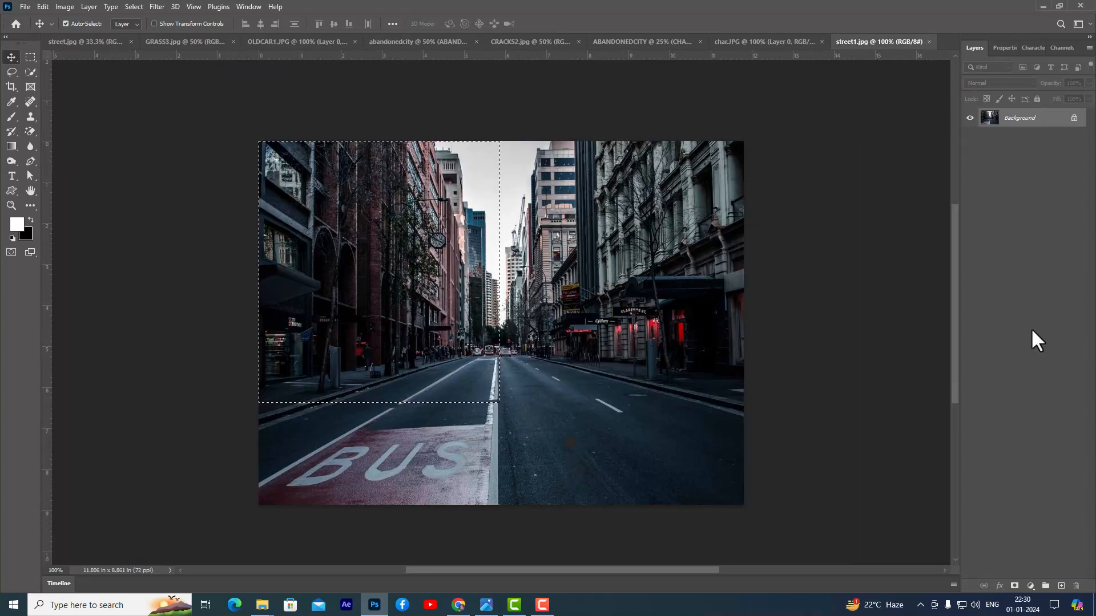
left_click(31, 56)
left_click_drag(477, 223, 581, 234)
left_click_drag(513, 236, 640, 223)
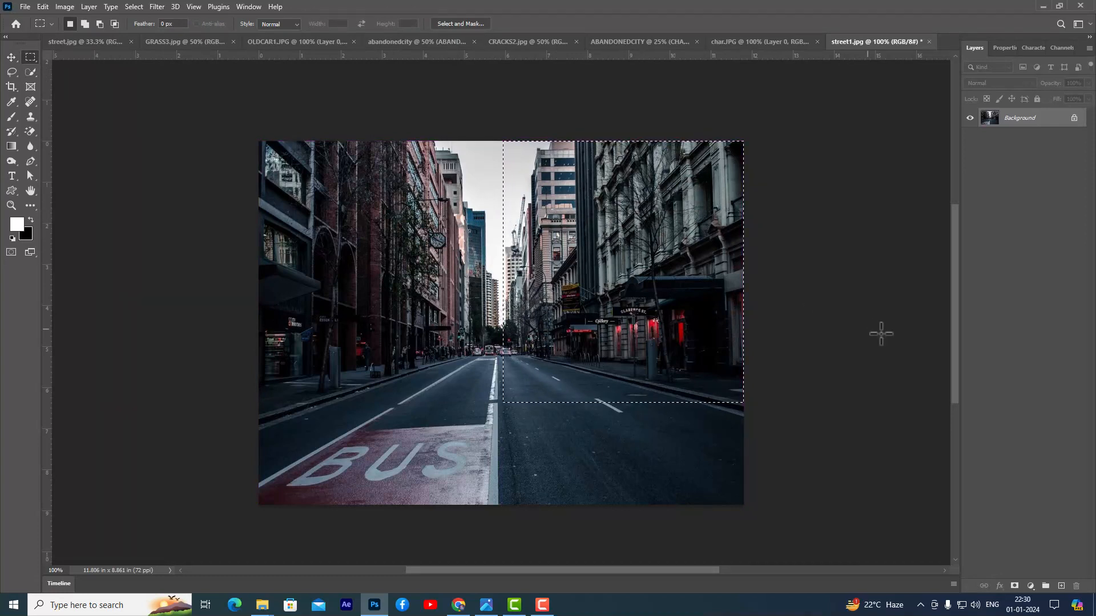
left_click(11, 57)
left_click_drag(589, 184, 720, 306)
- Enlarge the right-hand buildings to about 651% and place them along the canvas's right side, next to the monument
key("ctrl+t")
left_click_drag(749, 270, 861, 146)
left_click_drag(698, 239, 744, 166)
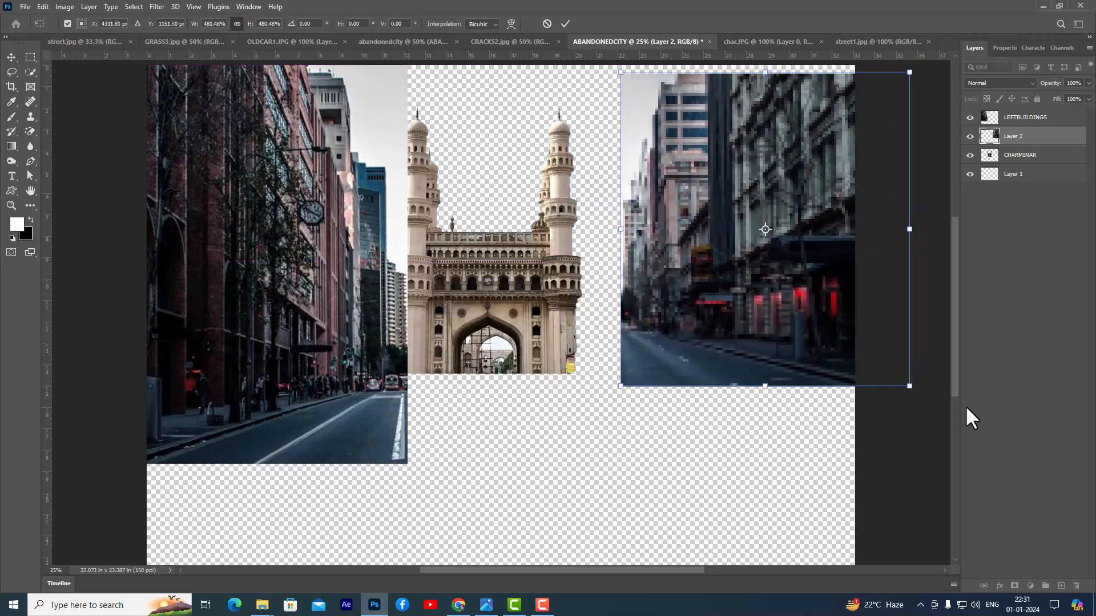
left_click_drag(909, 386, 948, 440)
left_click_drag(582, 287, 586, 310)
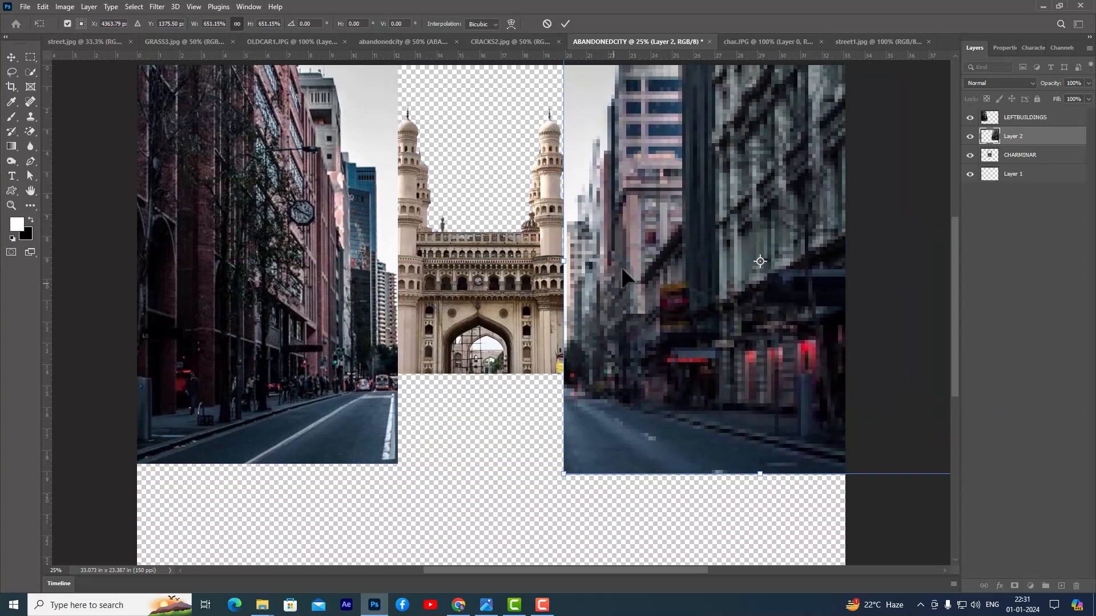
key("Return")
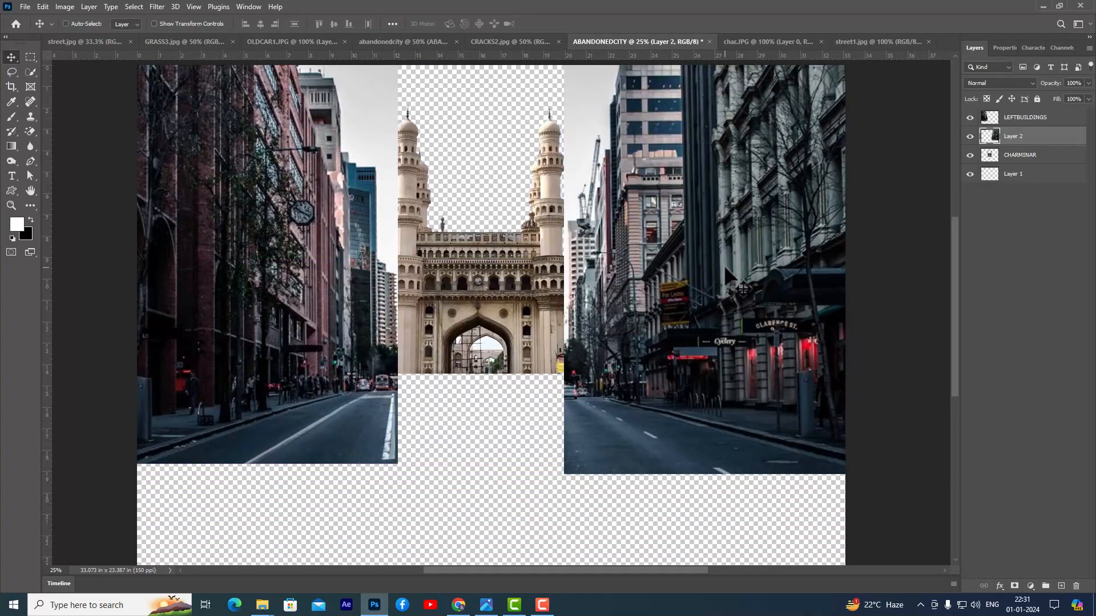
- Scale the LEFTBUILDINGS layer to about 109% and shift it leftward so it still borders the monument
key("ctrl+minus")
left_click_drag(406, 279, 351, 261)
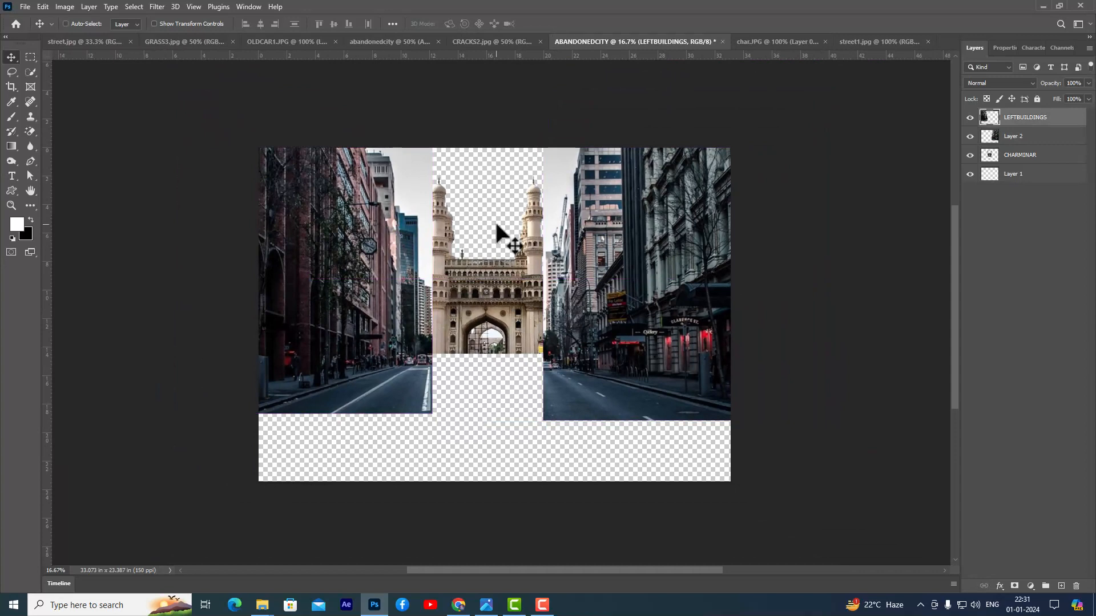
key("ctrl+t")
left_click_drag(434, 140, 443, 125)
left_click_drag(388, 197, 380, 197)
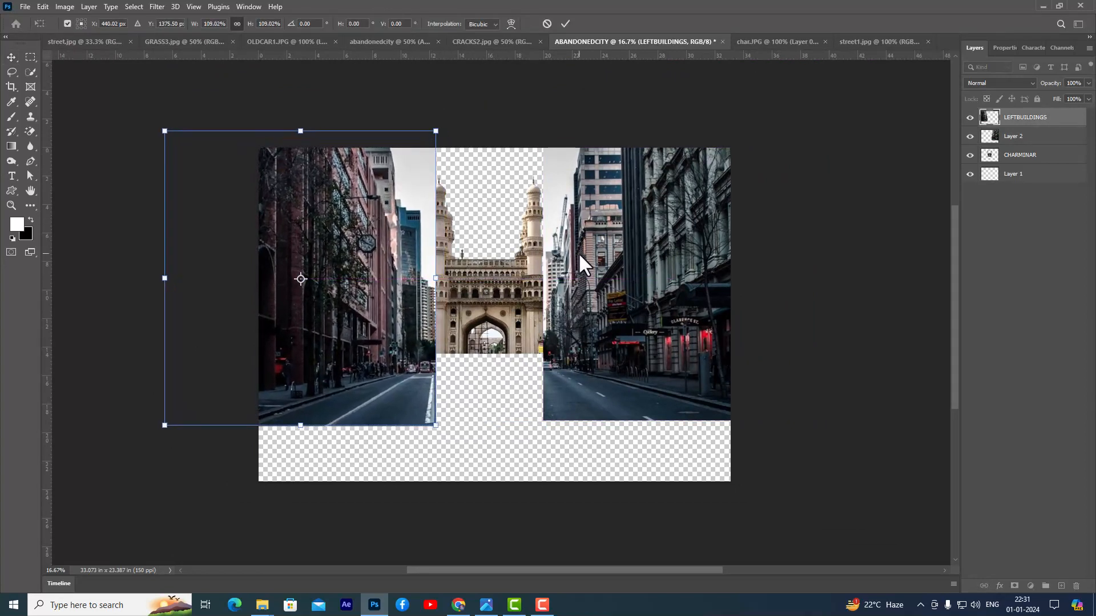
key("Return")
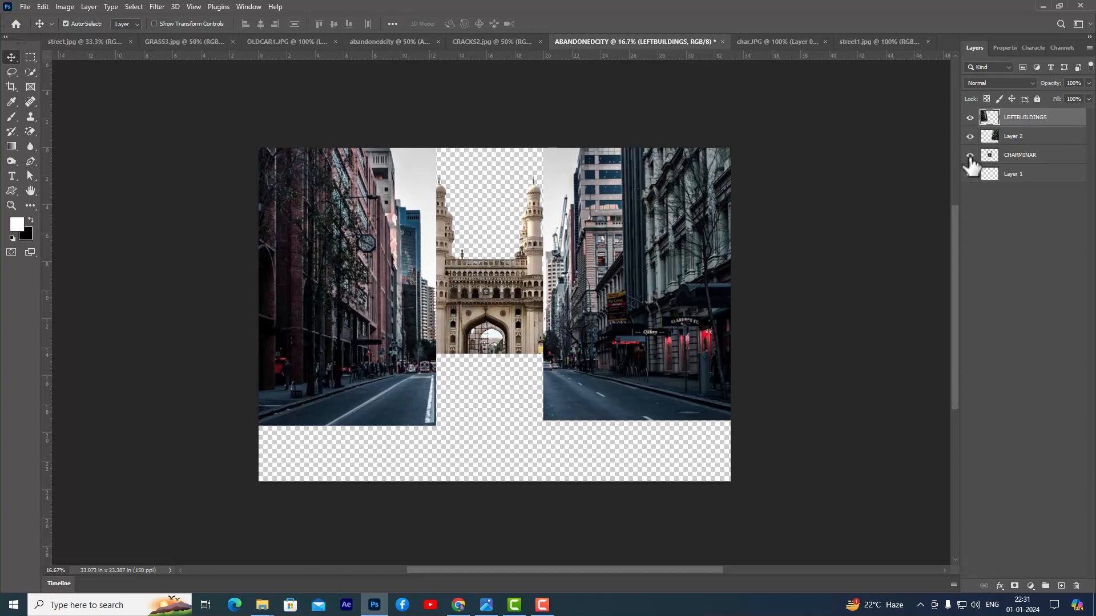
- Hide the CHARMINAR layer
left_click(970, 155)
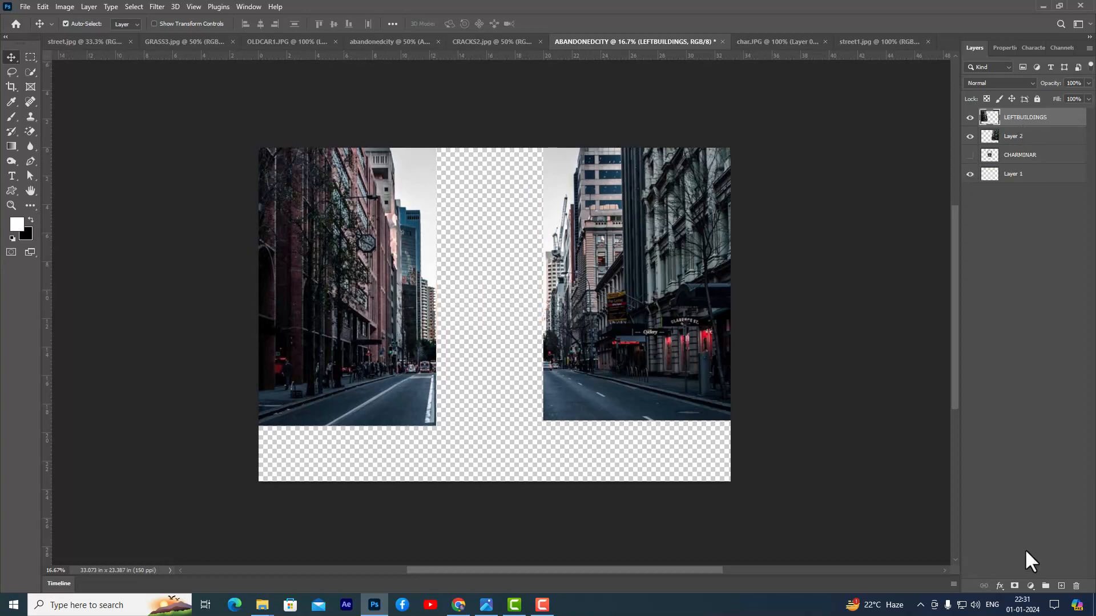
- Add a layer mask to LEFTBUILDINGS and set up a 400 px black Brush with flow at 100%
left_click(1014, 587)
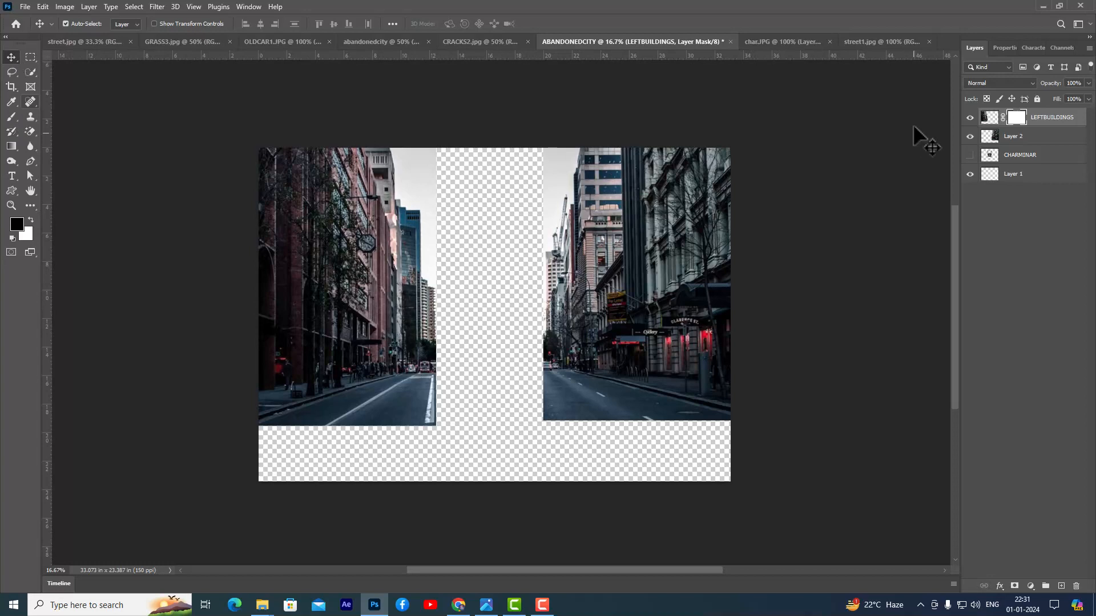
left_click(8, 116)
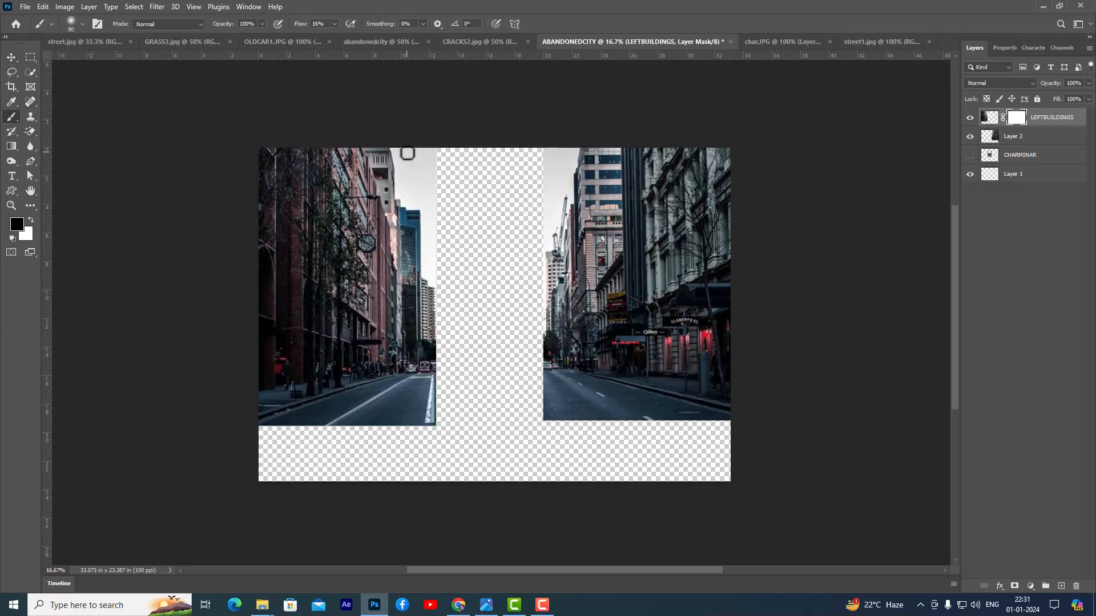
key("bracketright")
key("bracketright")
key("bracketright")
key("bracketright")
key("bracketright")
key("bracketright")
key("bracketright")
key("bracketright")
key("bracketright")
key("bracketright")
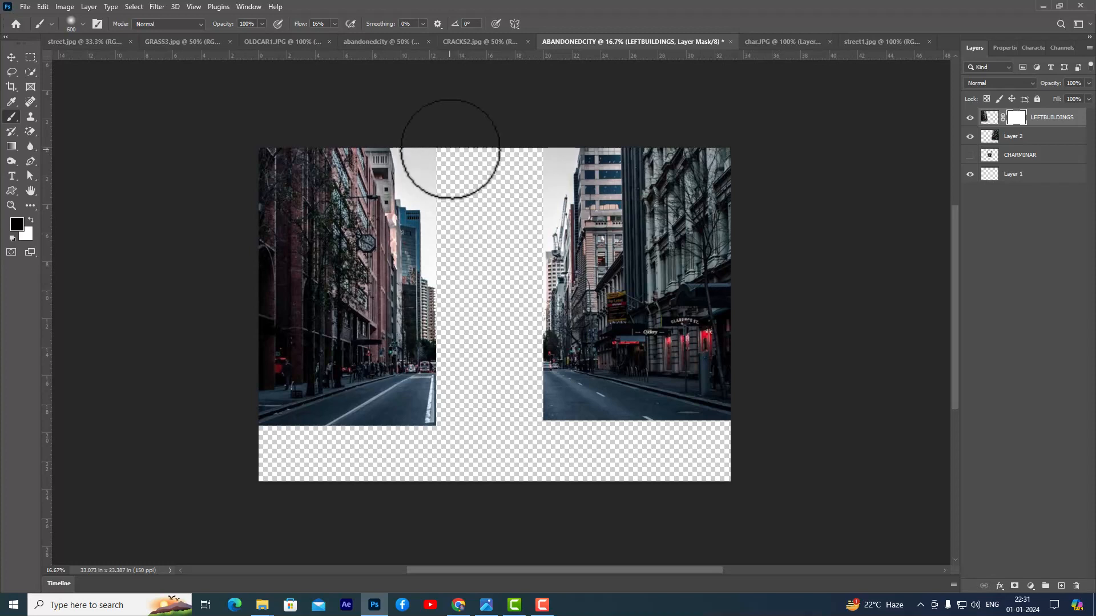
left_click_drag(334, 35, 378, 36)
key("bracketleft")
key("bracketleft")
key("bracketleft")
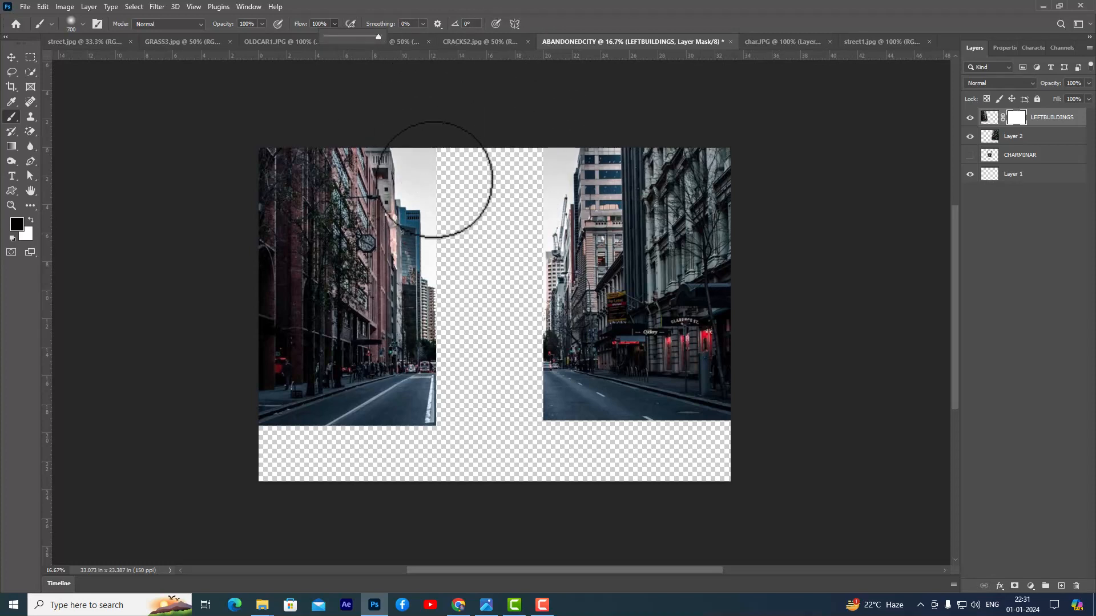
- Mask out the sky above and beside the left buildings, reducing the brush to 200 px near the rooftops
mouse_move(411, 139)
left_mouse_down()
mouse_move(429, 165)
mouse_move(414, 193)
mouse_move(411, 143)
left_mouse_up()
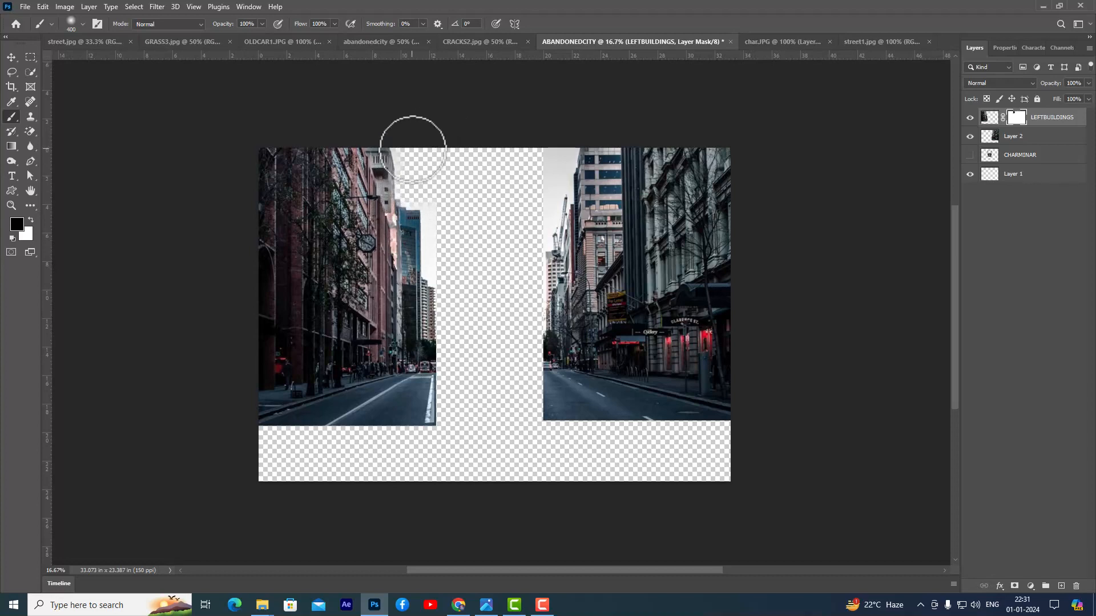
key("bracketleft")
key("bracketleft")
key("bracketleft")
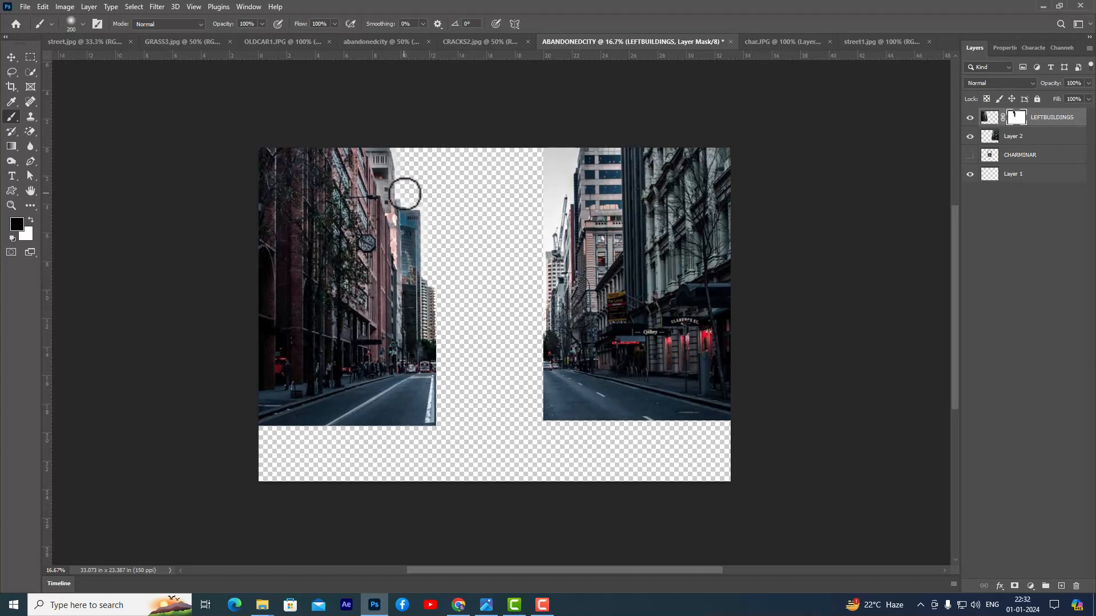
mouse_move(408, 191)
left_mouse_down()
mouse_move(428, 209)
mouse_move(434, 257)
left_mouse_up()
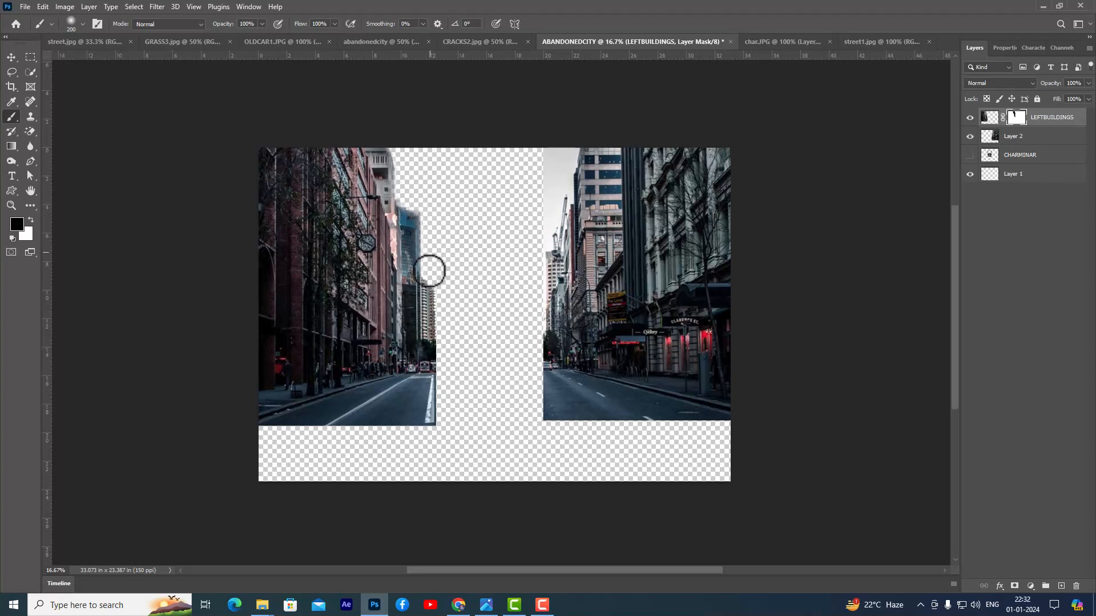
- Restore the edges of the blue tower and adjoining left buildings on the mask with a 150 px white brush
key("bracketleft")
left_click_drag(416, 216, 411, 280)
left_click_drag(408, 217, 381, 159)
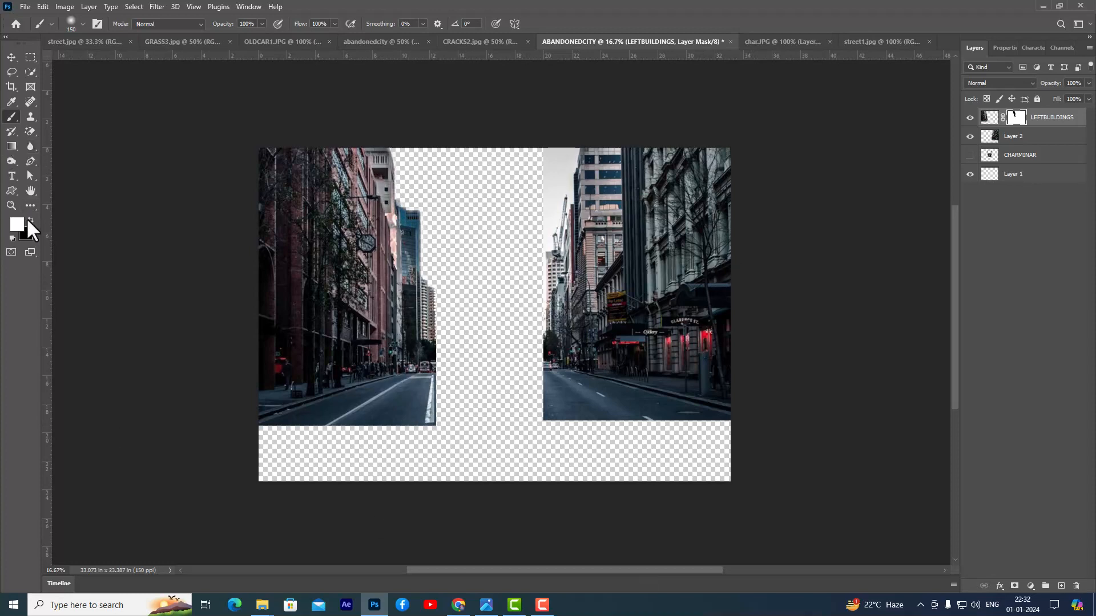
- Mask out the road below the left buildings with a 250 px black brush, following the pavement line
key("bracketright")
key("bracketright")
mouse_move(414, 377)
left_mouse_down()
mouse_move(258, 429)
mouse_move(386, 415)
mouse_move(405, 426)
mouse_move(428, 408)
mouse_move(440, 378)
mouse_move(361, 429)
mouse_move(455, 424)
mouse_move(445, 387)
mouse_move(413, 395)
mouse_move(444, 364)
left_mouse_up()
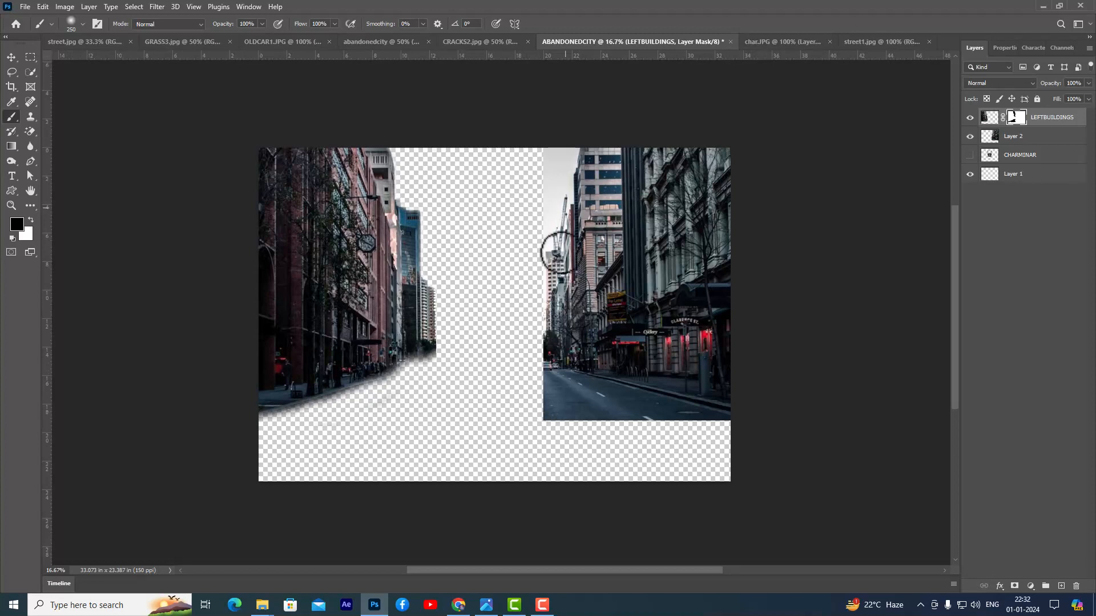
- Add a layer mask to Layer 2 and paint out the sky beside the right buildings with a 300 to 200 px brush
left_click(1013, 138)
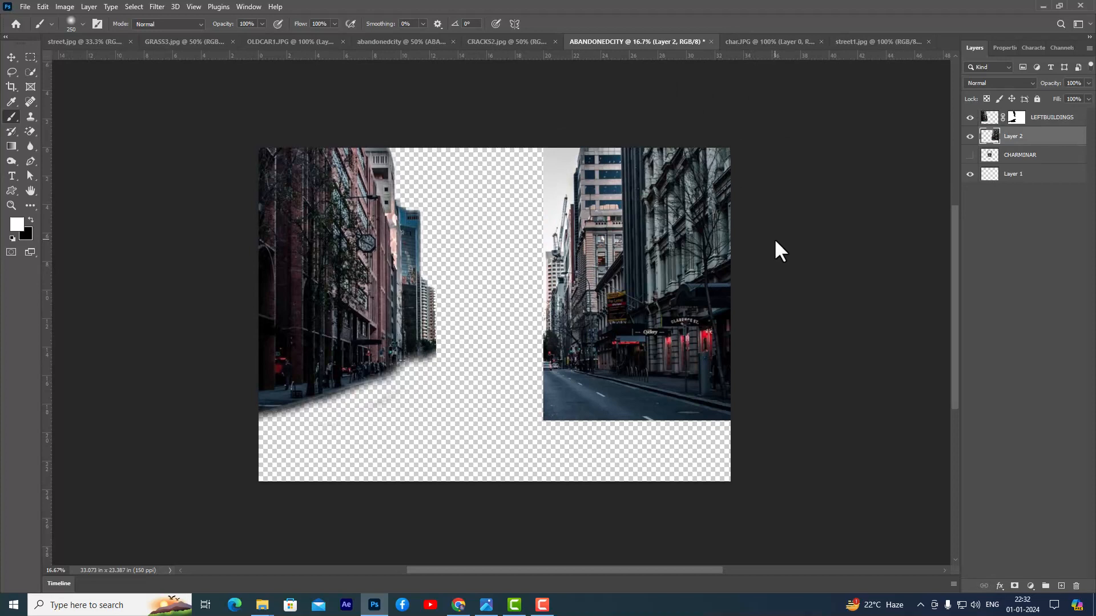
left_click(1015, 587)
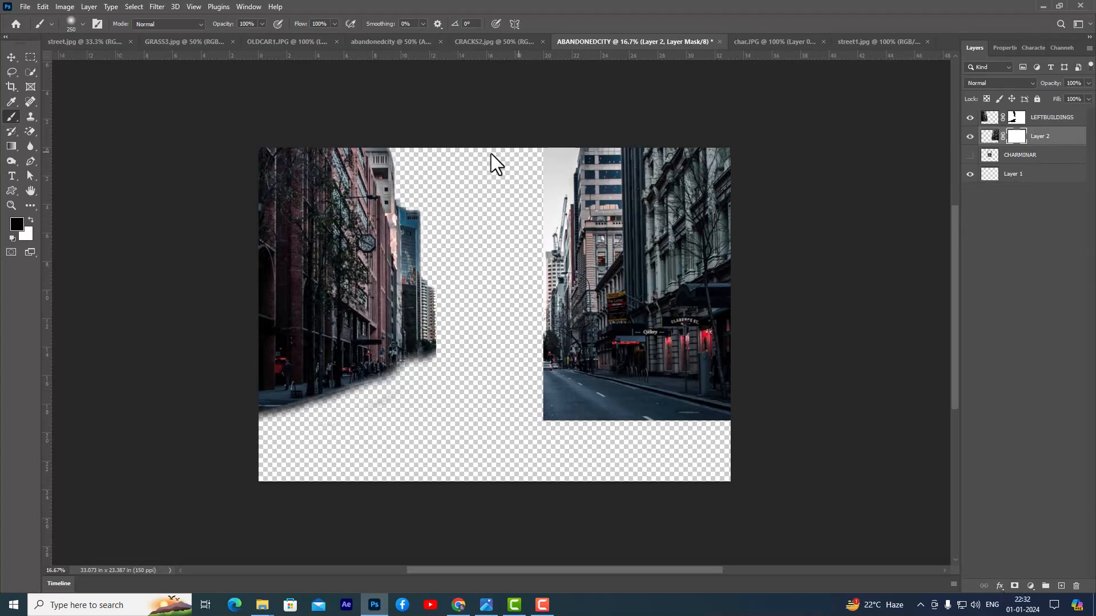
key("bracketright")
key("bracketright")
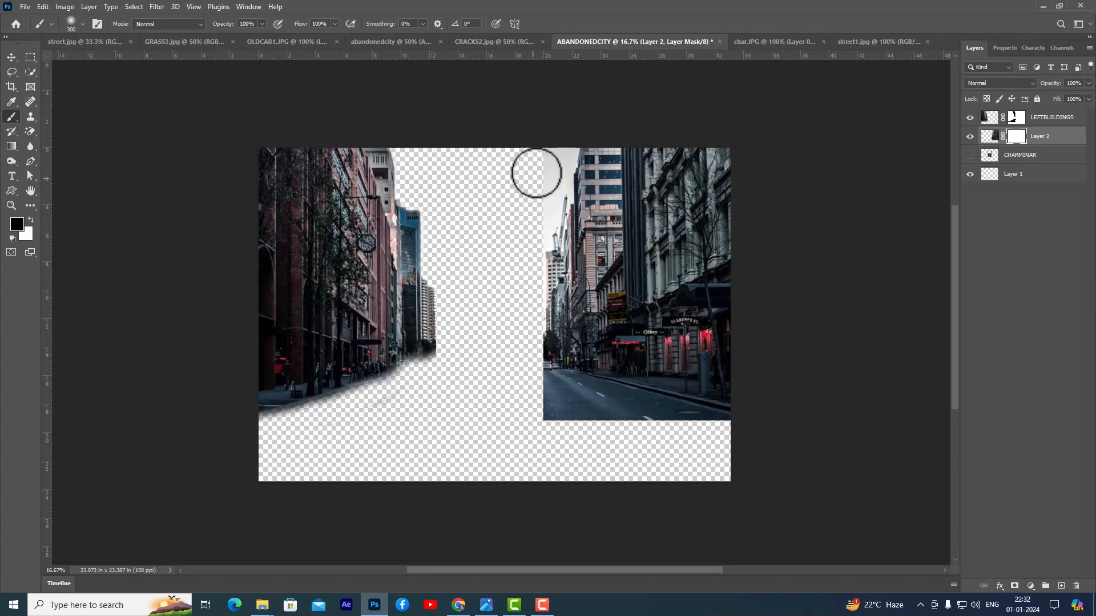
mouse_move(565, 137)
left_mouse_down()
mouse_move(550, 166)
mouse_move(566, 197)
mouse_move(546, 209)
left_mouse_up()
key("bracketleft")
key("bracketleft")
key("bracketleft")
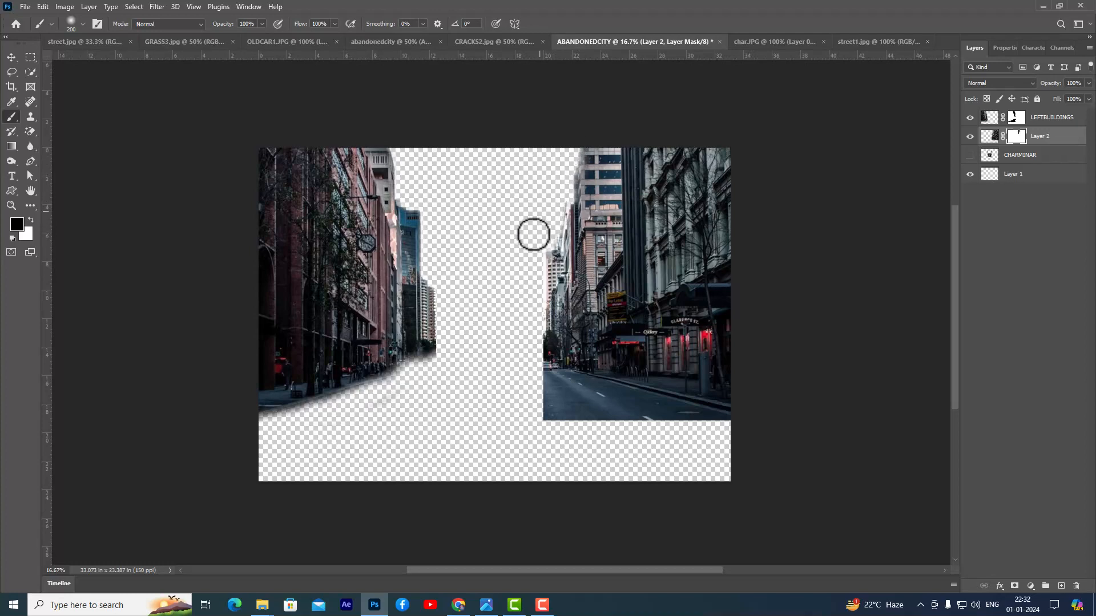
- Mask out the road below the right buildings with a 300 px brush
key("bracketright")
key("bracketright")
mouse_move(533, 372)
left_mouse_down()
mouse_move(668, 419)
mouse_move(733, 427)
mouse_move(558, 419)
mouse_move(572, 412)
mouse_move(521, 398)
mouse_move(598, 414)
mouse_move(610, 400)
mouse_move(547, 378)
mouse_move(665, 411)
left_mouse_up()
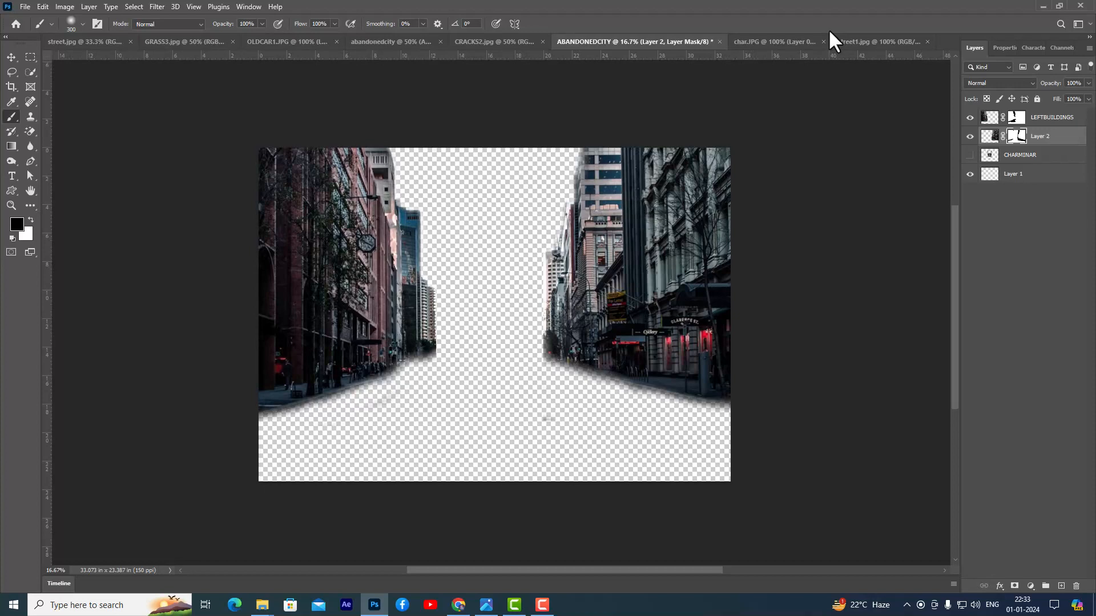
- Show the CHARMINAR layer and move it above LEFTBUILDINGS in the layer order
left_click(970, 156)
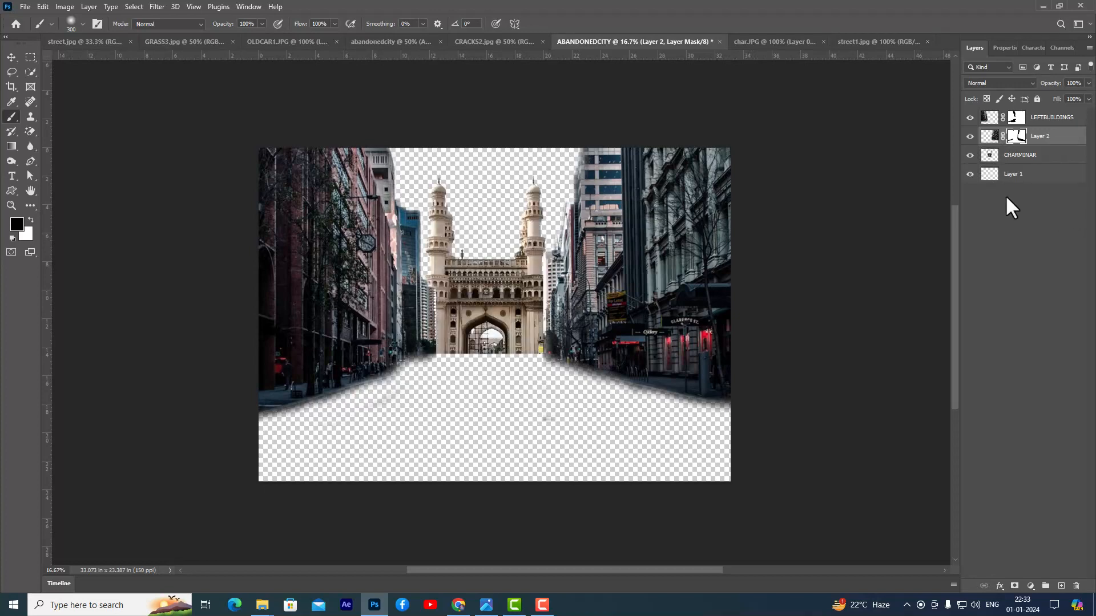
left_click(1055, 156)
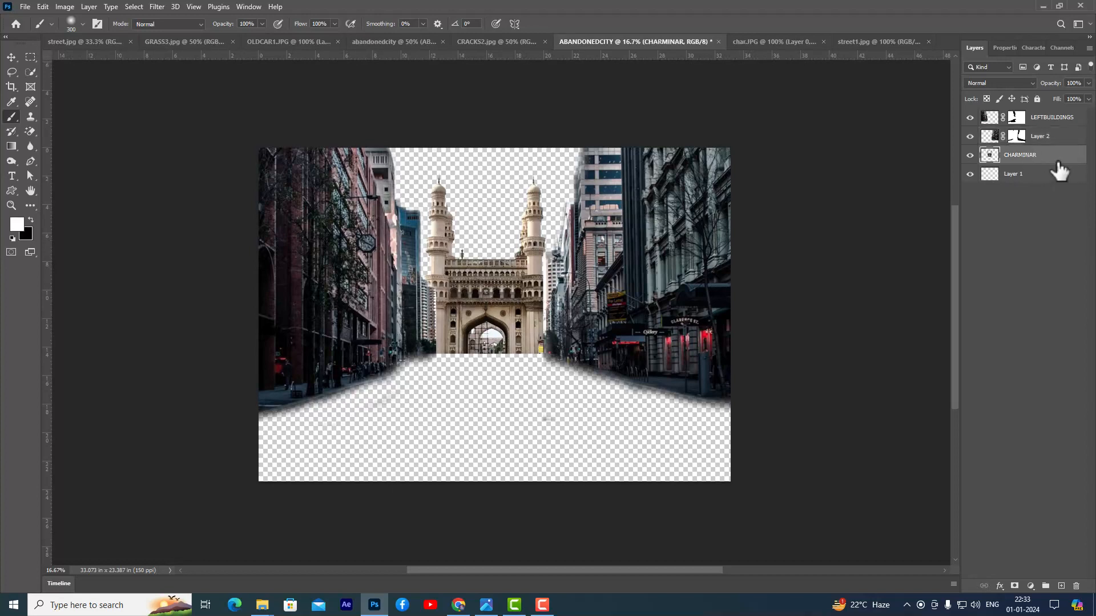
left_click_drag(1058, 161, 1051, 112)
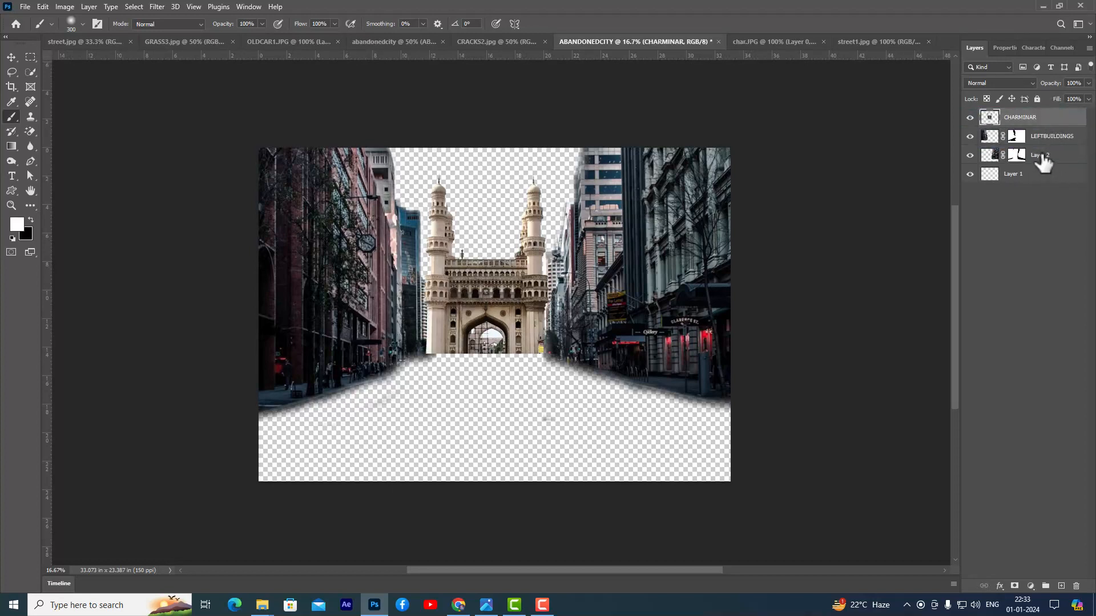
- Rename Layer 2 as RIGHTBUILDINGS
double_click(1042, 155)
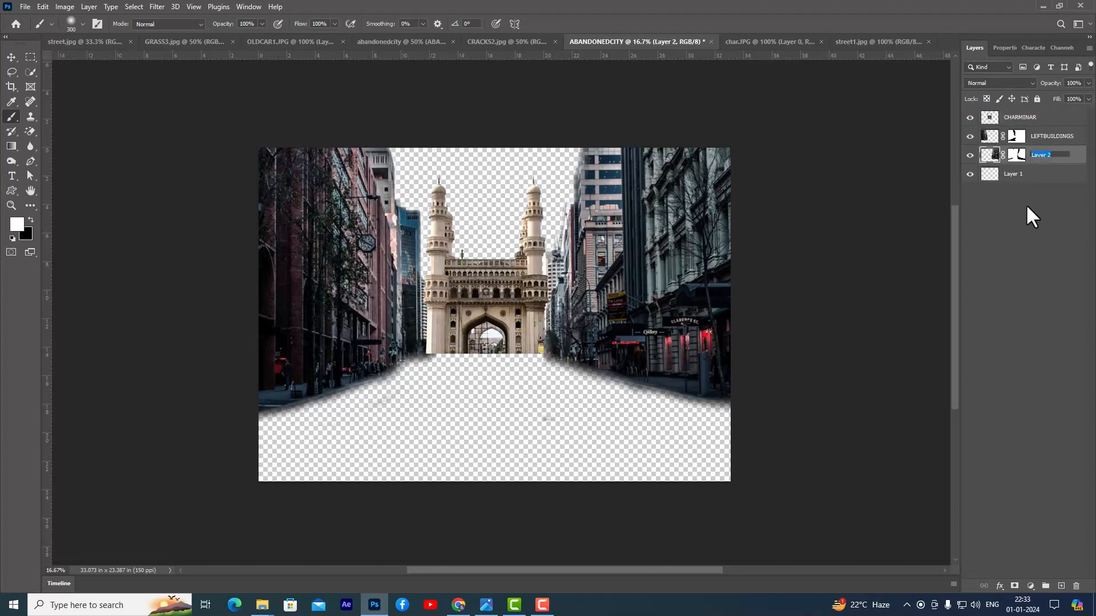
type("r")
type("IGHTB")
type("UILDINGS")
key("Return")
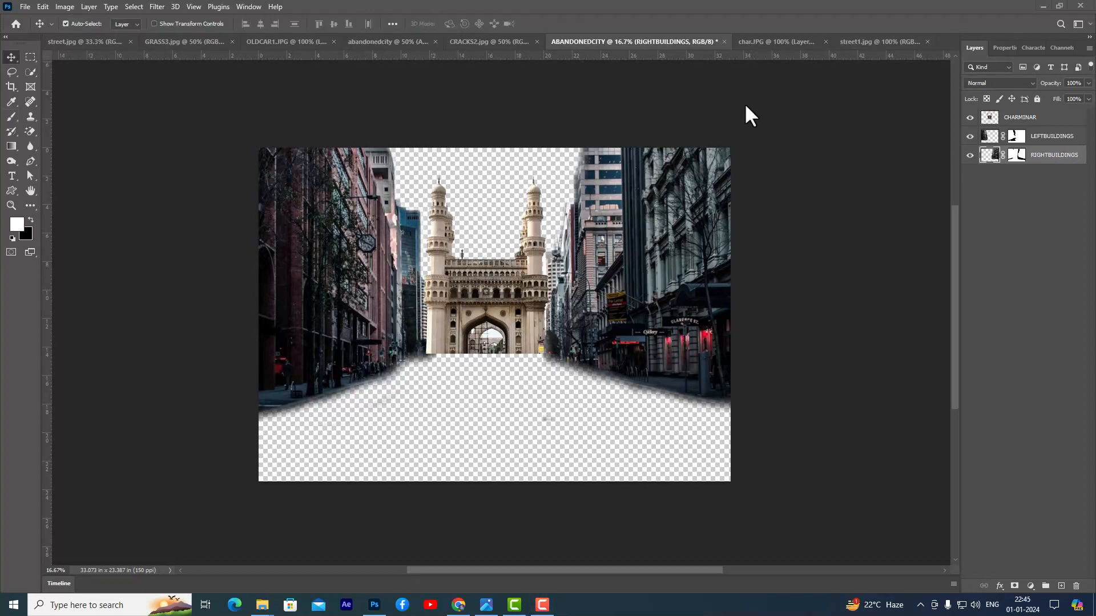
- Open the BROKENROAD2 and abandonedcity5 images together from the ABANDONEDCITY-FILES folder
key("ctrl+o")
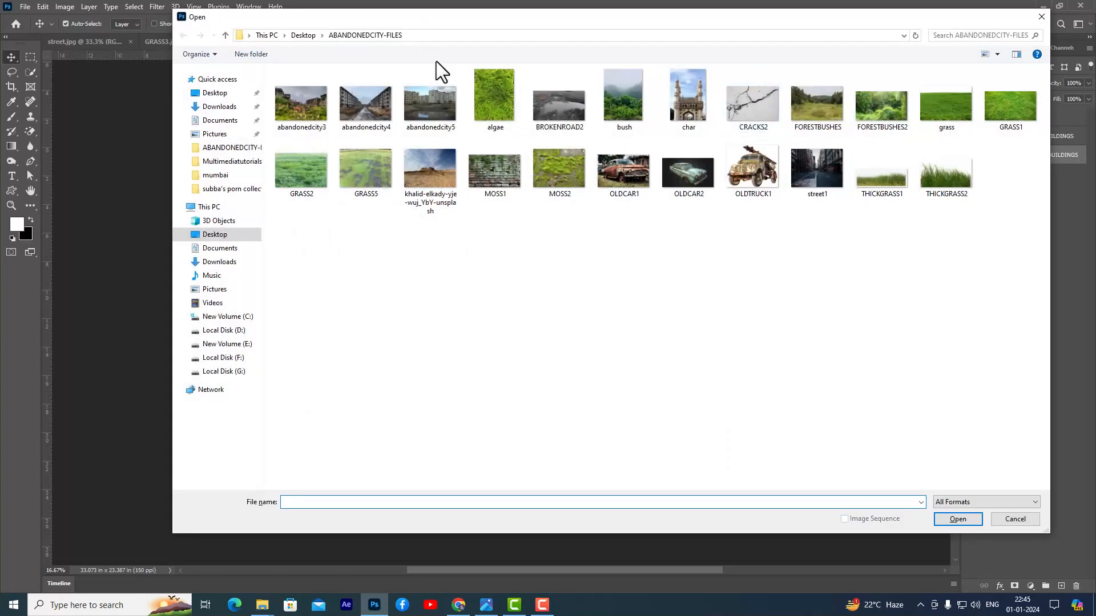
left_click(555, 112)
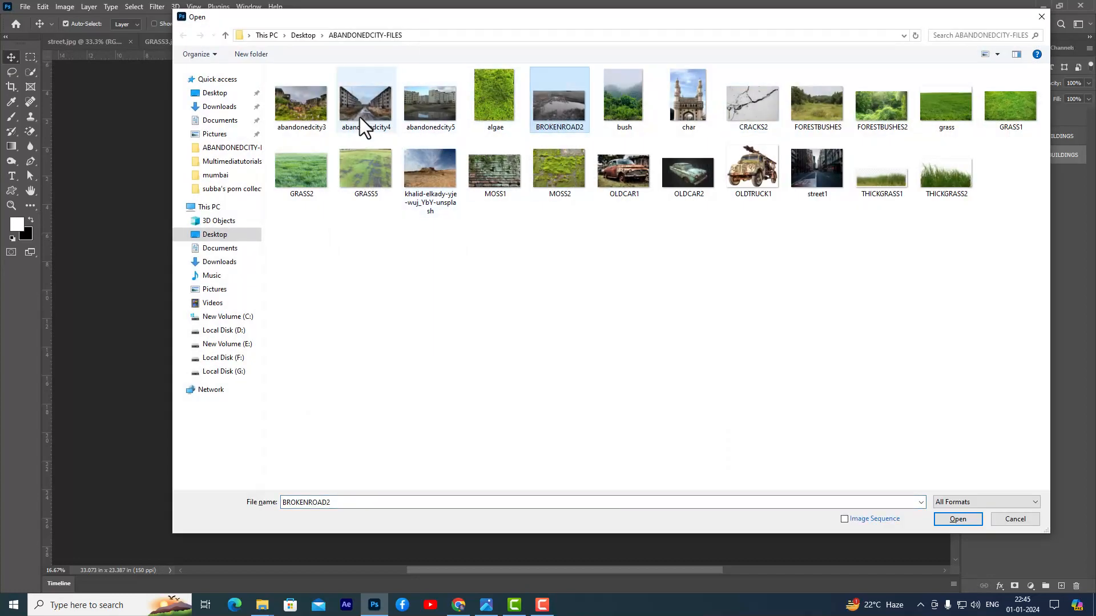
left_click(439, 108, "ctrl")
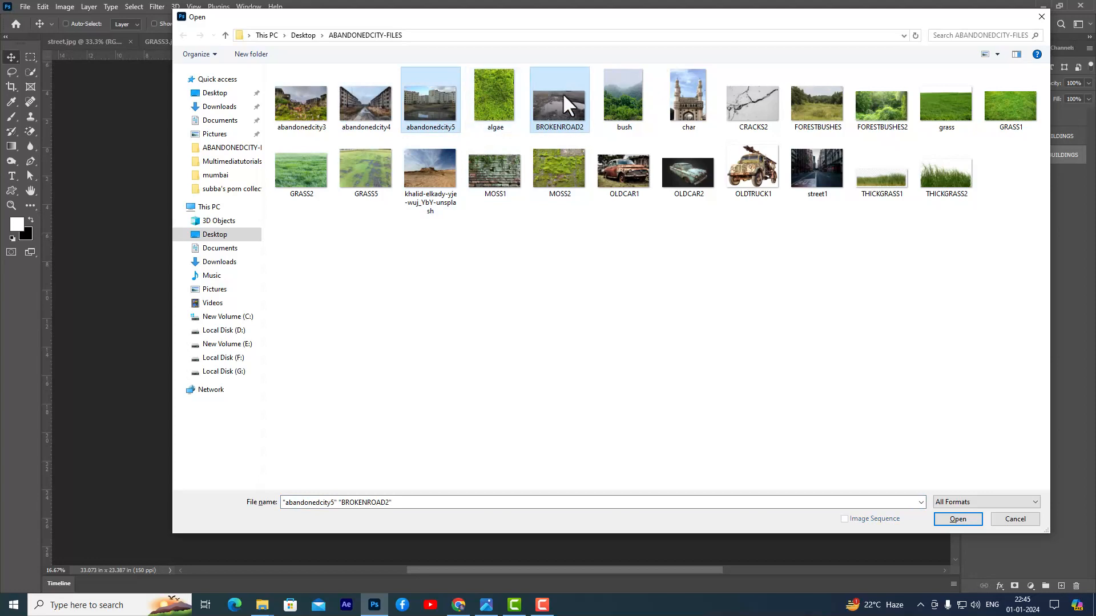
left_click(971, 520)
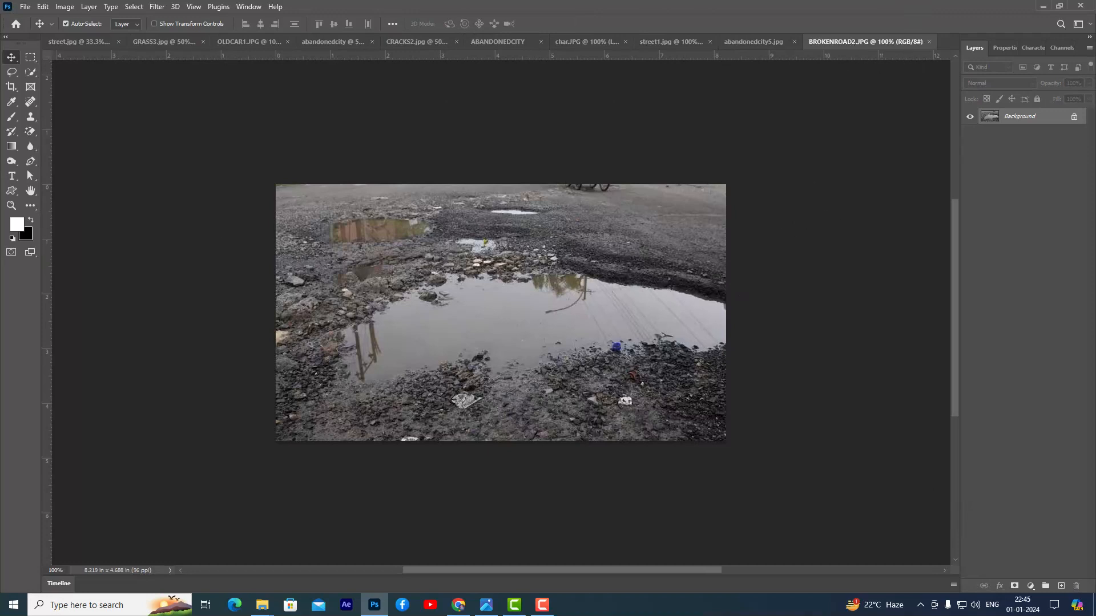
- Select the BROKENROAD2 image below its top strip with a rectangular selection and copy that area into the ABANDONEDCITY document
left_click(30, 57)
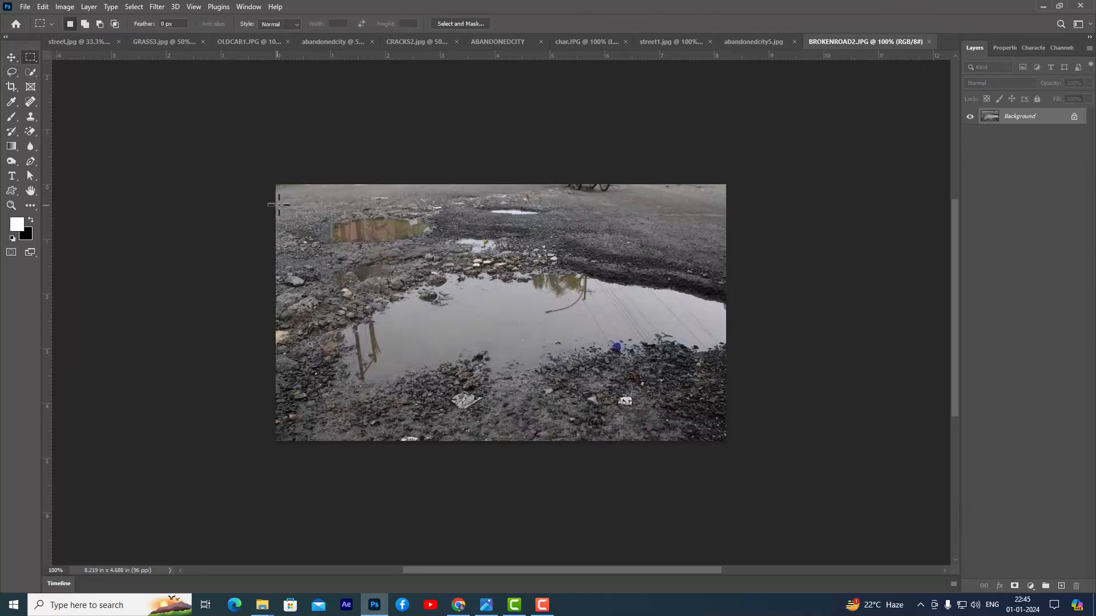
left_click_drag(277, 201, 733, 444)
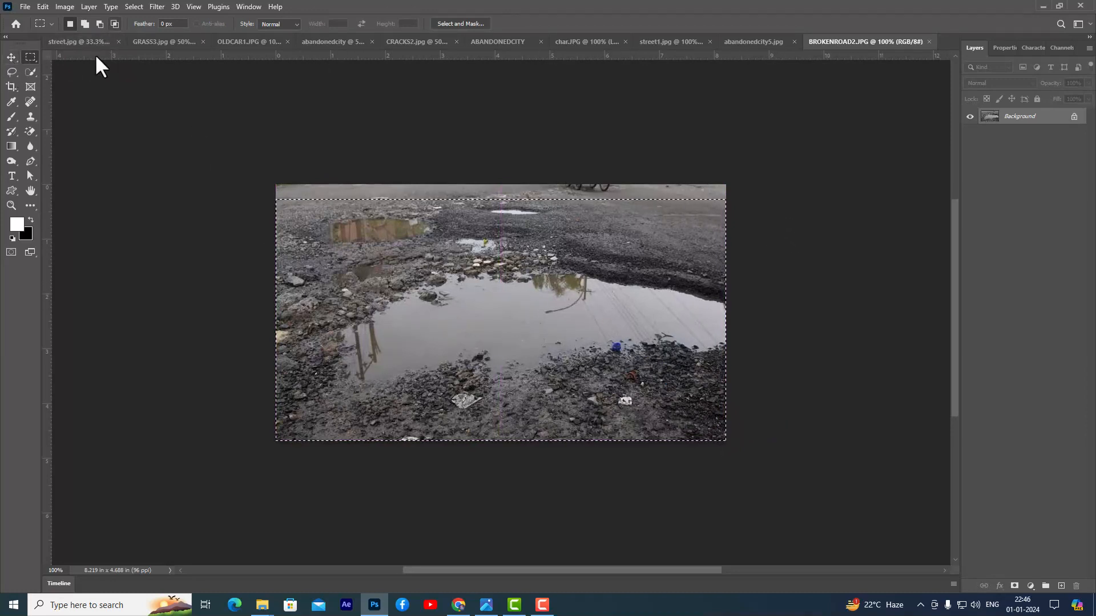
left_click(11, 57)
left_click_drag(514, 225, 553, 339)
- Enlarge the broken-road layer and place it in front of the monument, flush with the canvas's left edge
key("ctrl+t")
left_click_drag(515, 404, 504, 420)
left_click_drag(545, 468, 613, 472)
key("Return")
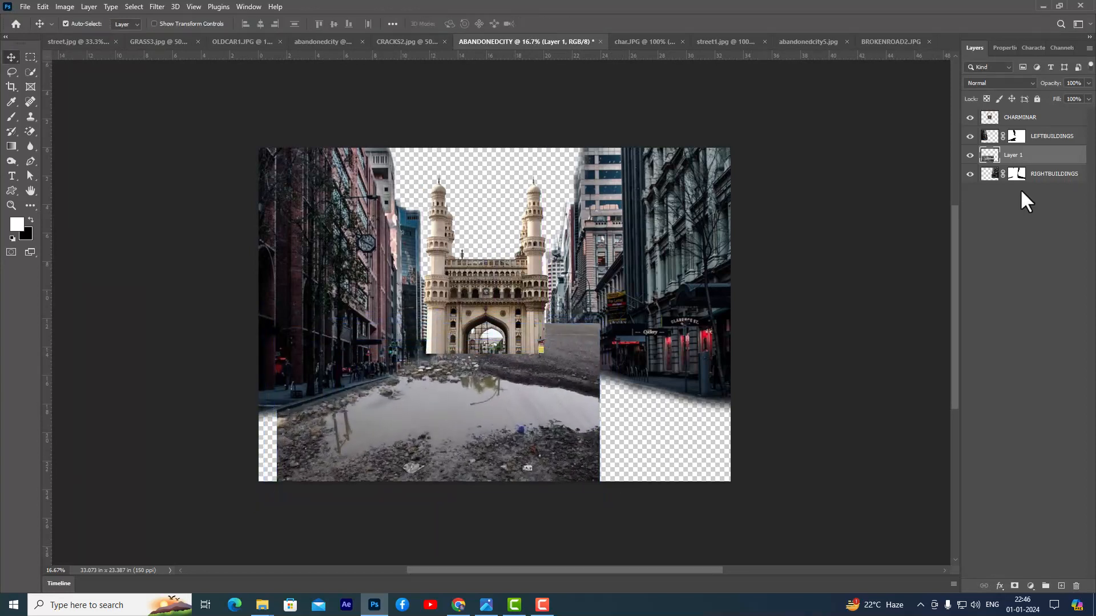
left_click_drag(522, 382, 498, 383)
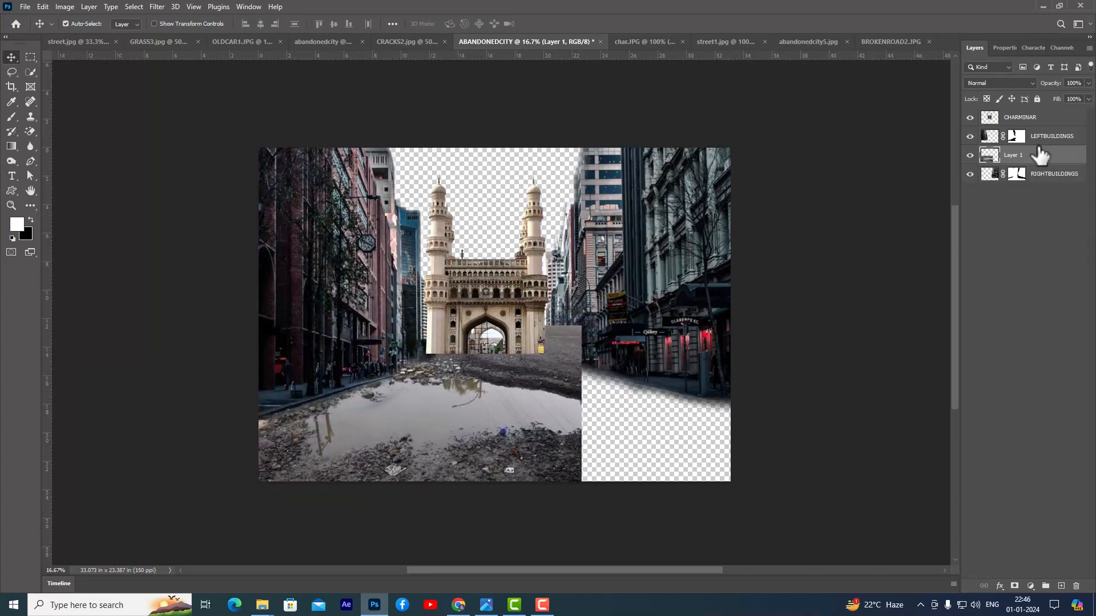
- Move the broken-road layer below RIGHTBUILDINGS in the layer order and shift it slightly down the canvas
left_click_drag(1064, 161, 1056, 197)
mouse_move(499, 393)
left_mouse_down()
mouse_move(516, 406)
mouse_move(497, 406)
left_mouse_up()
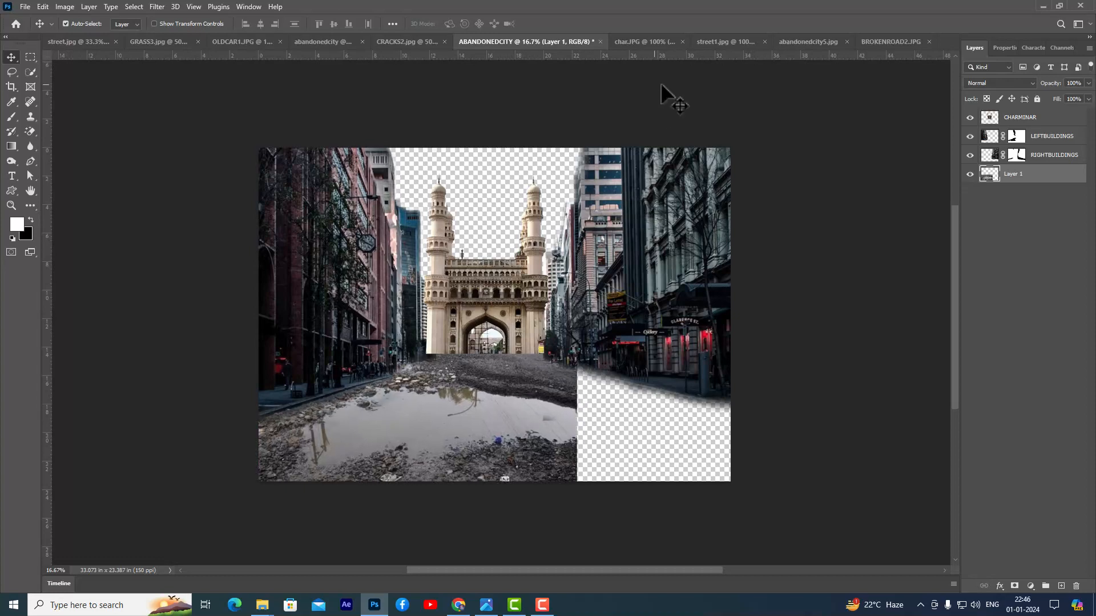
- Review the street1 and BROKENROAD2 documents, and open abandonedcity5 as a further ground source
left_click(725, 41)
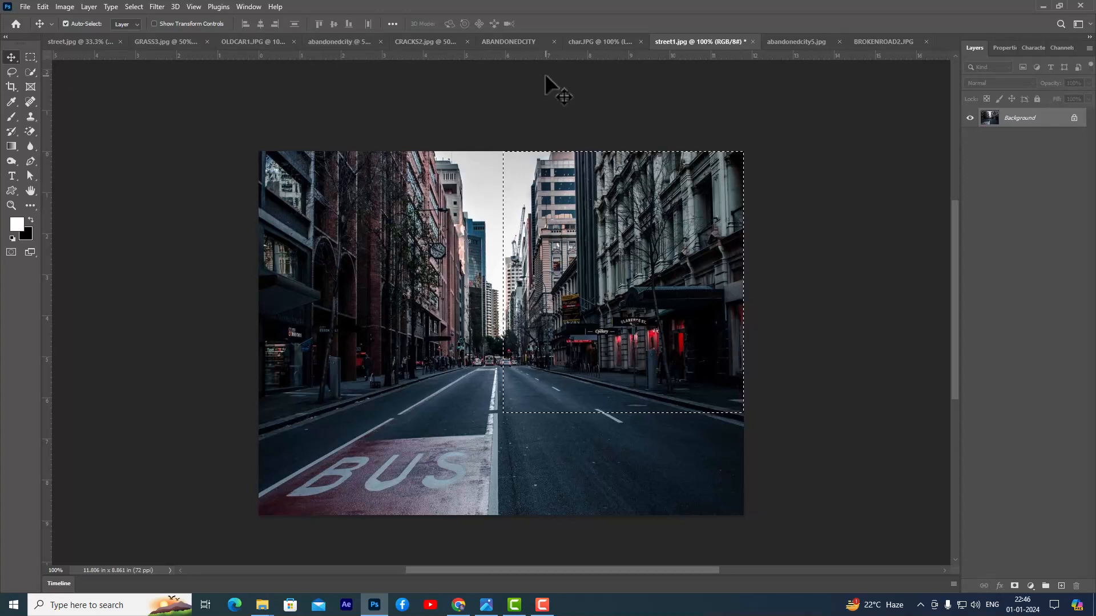
left_click(882, 42)
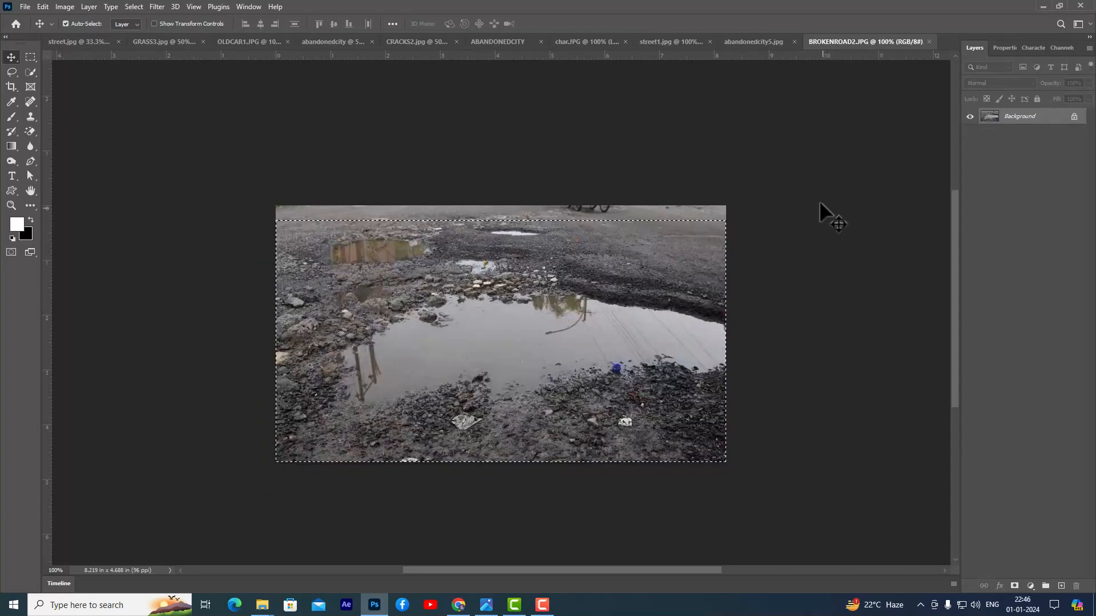
key("ctrl+o")
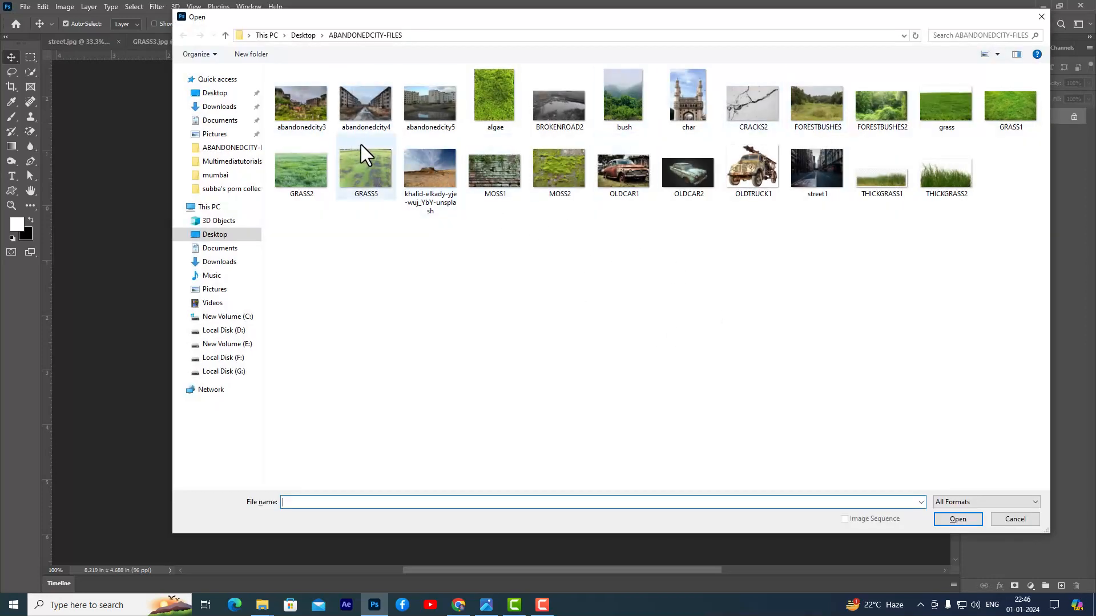
left_click(456, 117)
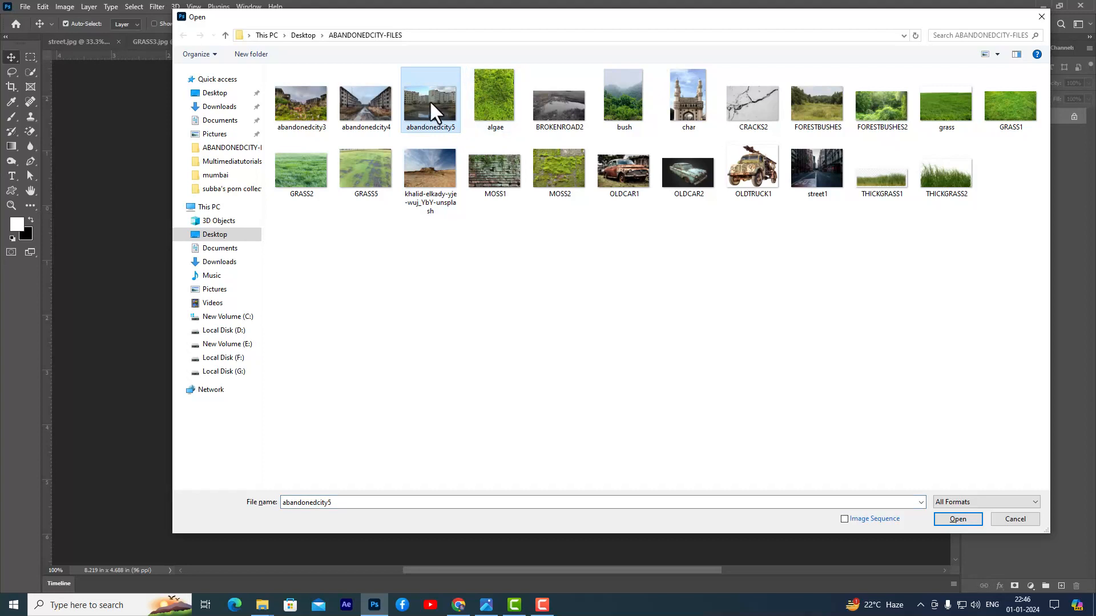
left_click(970, 518)
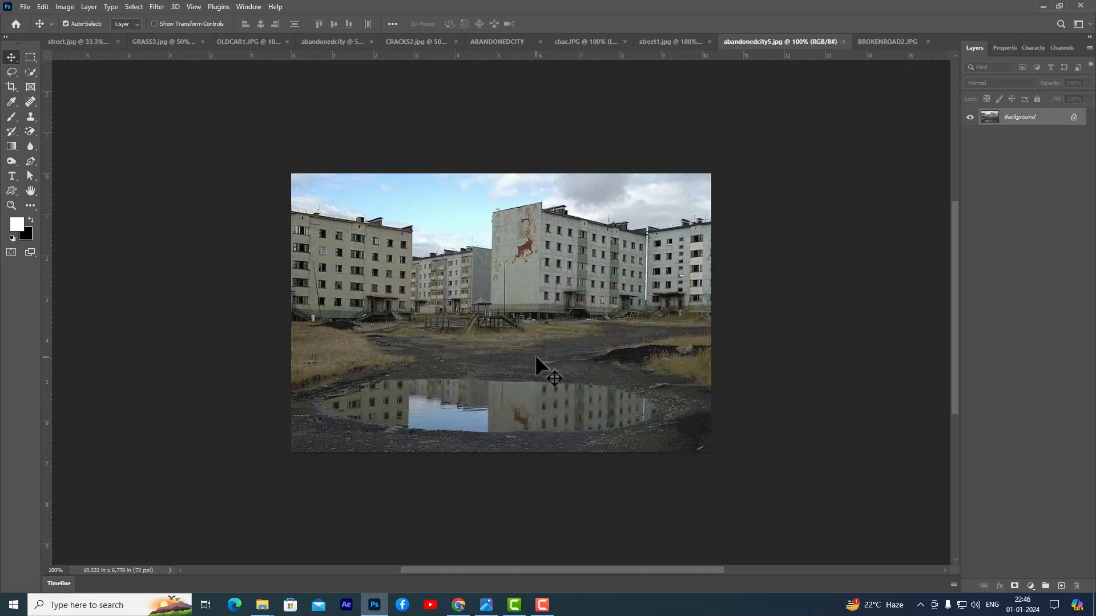
- Open the GRASS5 image from the ABANDONEDCITY-FILES folder as a ground source
key("ctrl+o")
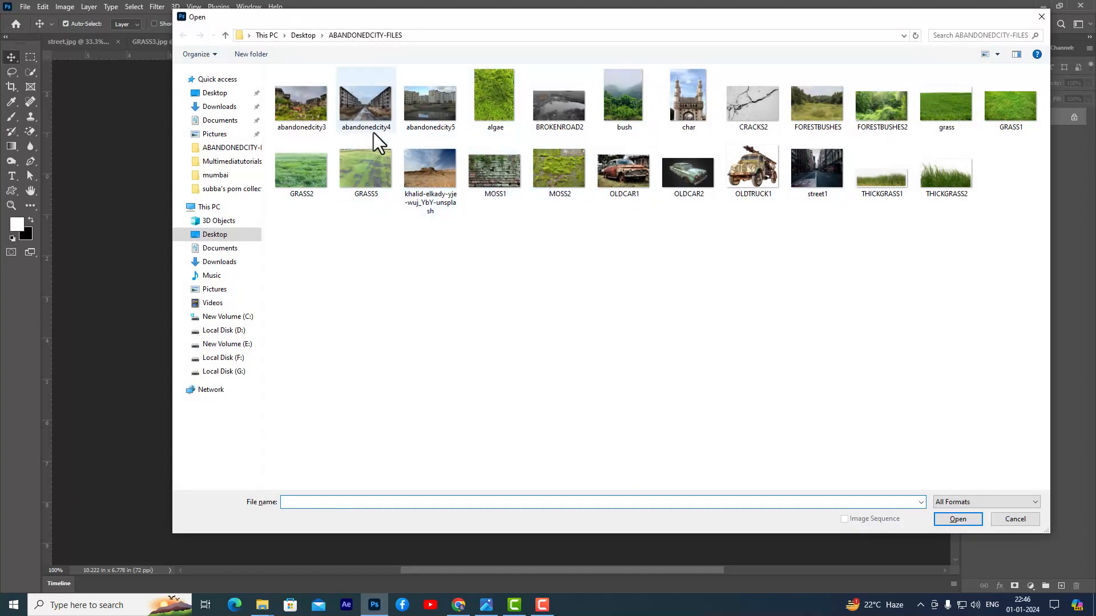
left_click(371, 114)
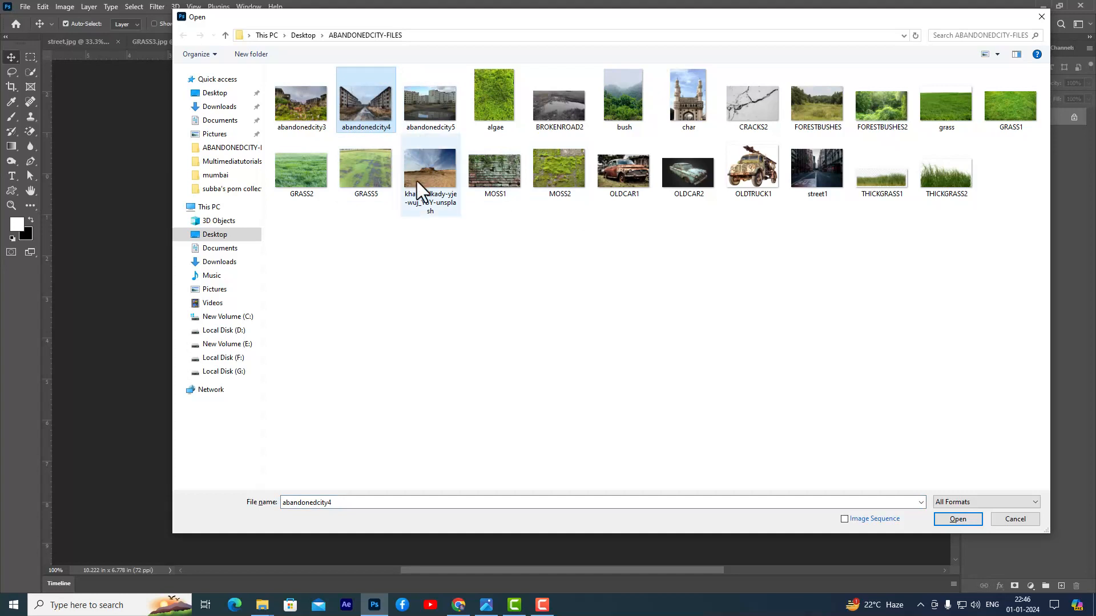
left_click(382, 177)
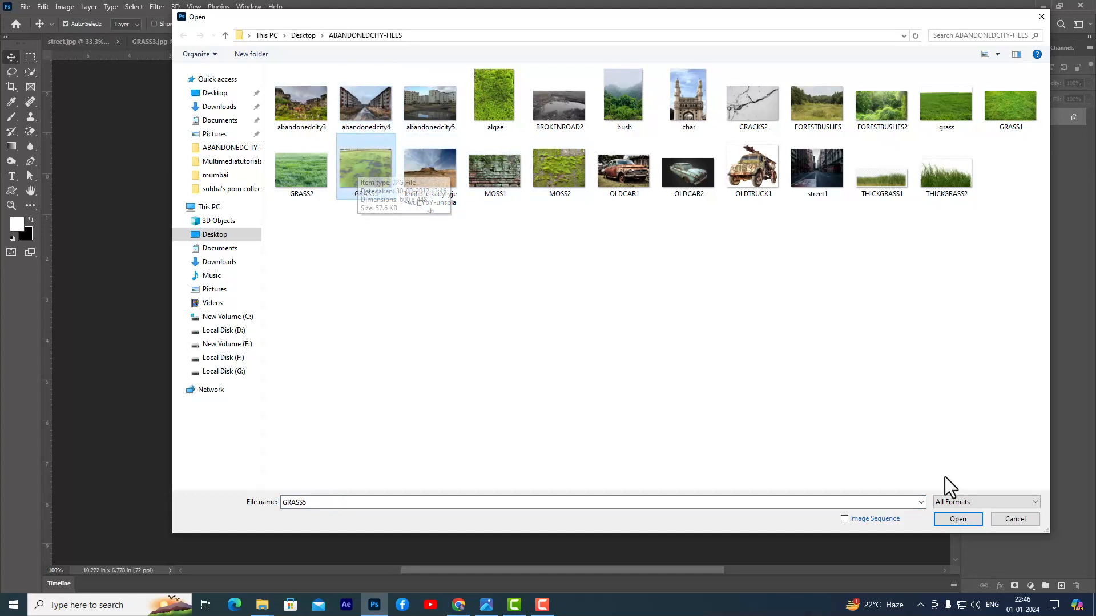
left_click(966, 520)
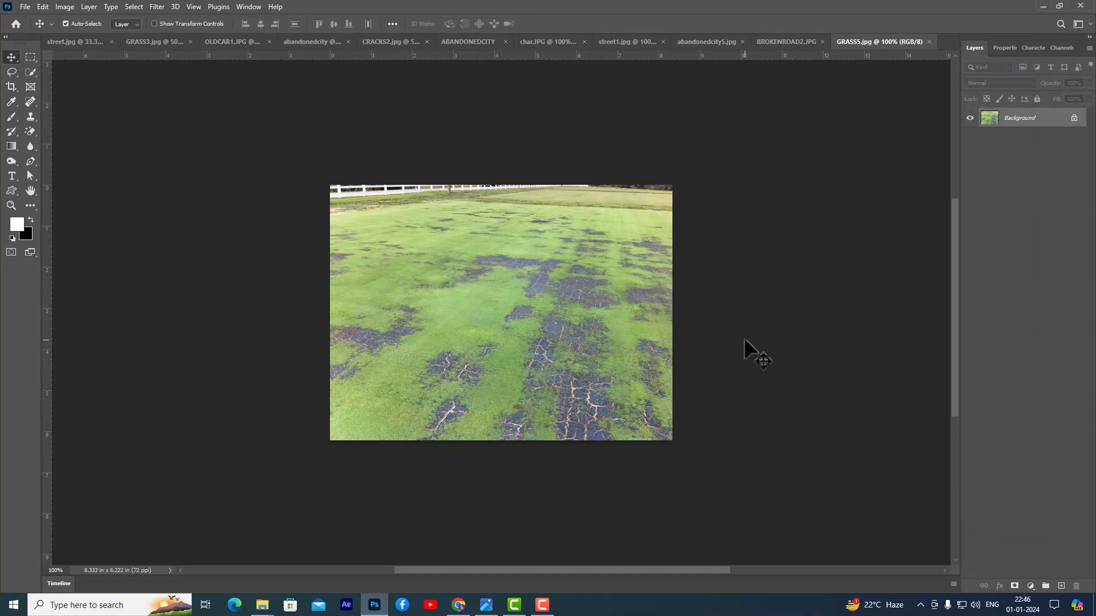
- Select the GRASS5 image below its fence strip with a rectangular selection and copy that area into the ABANDONEDCITY document
left_click(30, 57)
left_click_drag(330, 219, 690, 448)
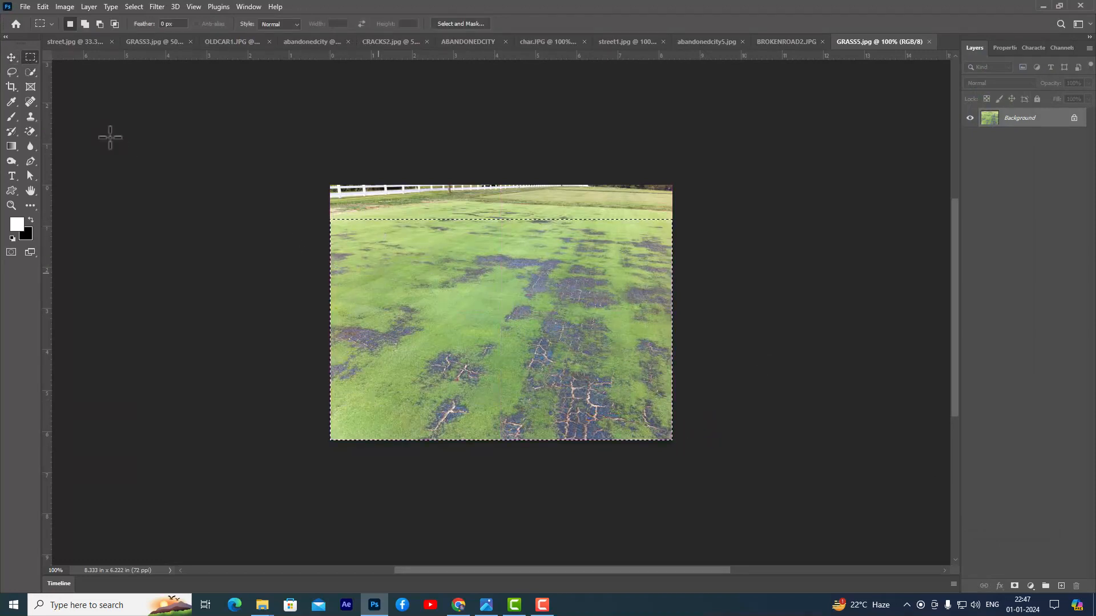
left_click(12, 57)
left_click_drag(509, 254, 707, 40)
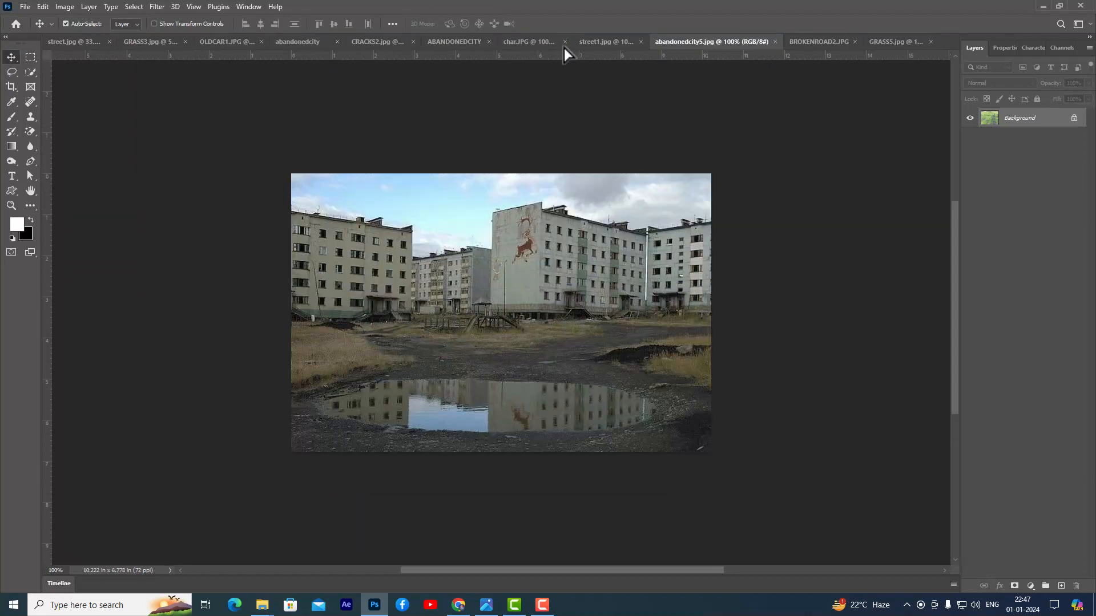
left_click_drag(456, 46, 767, 344)
- Enlarge the grass layer to cover the full canvas width in front of the monument and shift it slightly down
key("ctrl+t")
left_click_drag(582, 437, 625, 450)
left_click_drag(420, 410, 378, 434)
left_click_drag(733, 324, 792, 297)
left_click_drag(507, 392, 506, 410)
key("Return")
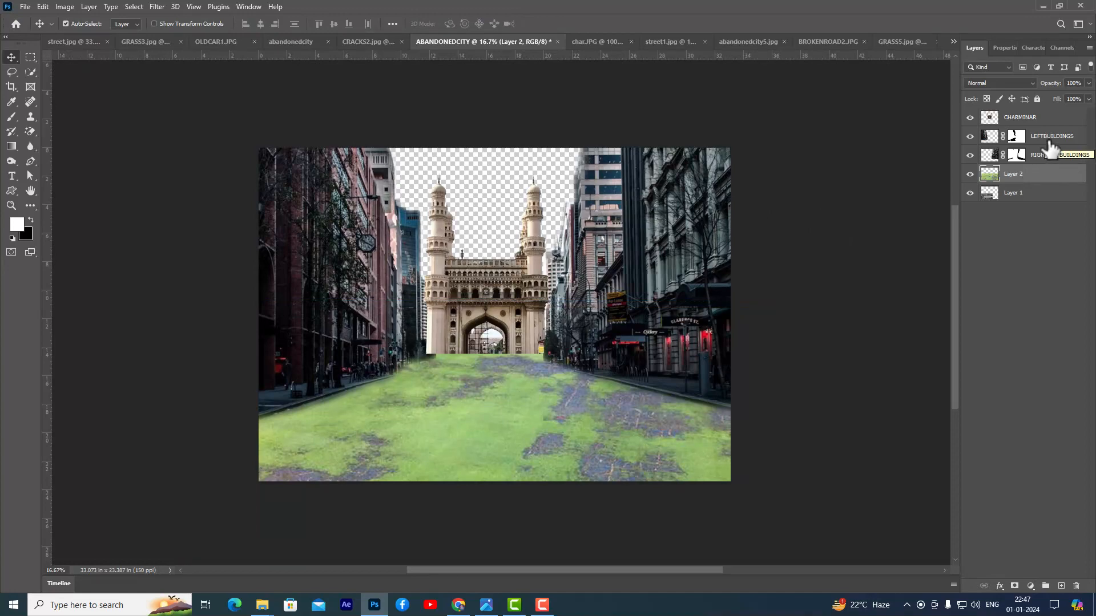
- Open the desert landscape photo from Unsplash and copy a rectangular selection of its upper sky into the ABANDONEDCITY document
key("ctrl+o")
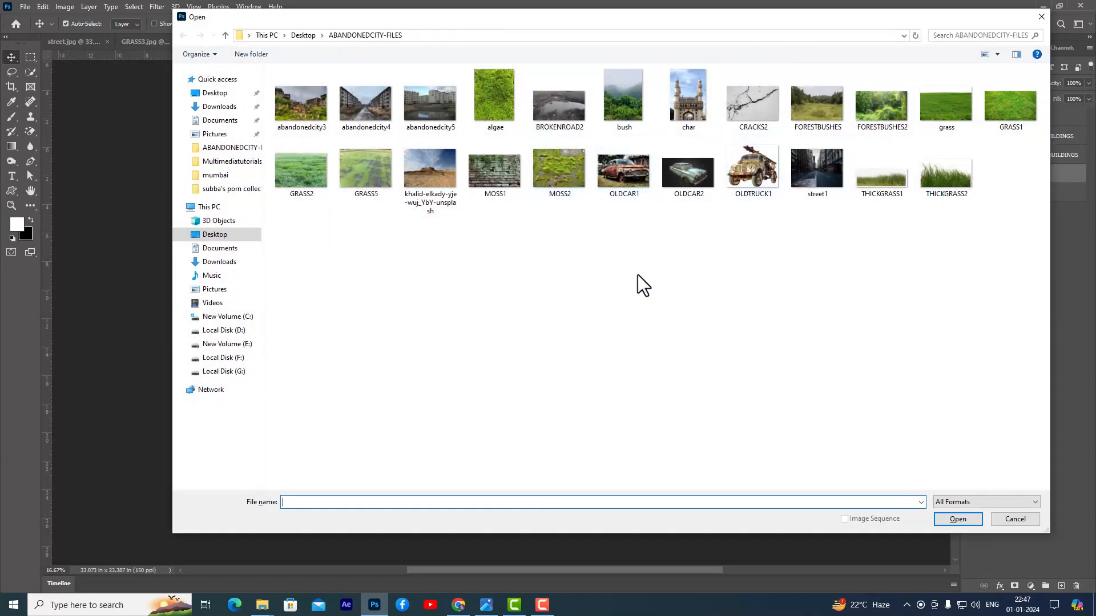
left_click(456, 197)
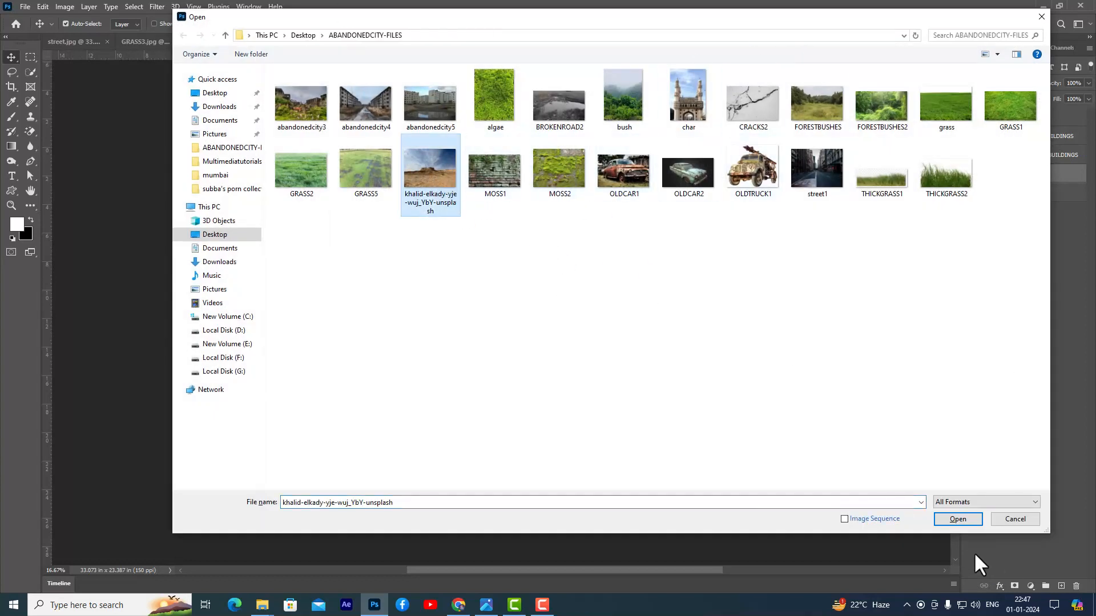
left_click(966, 519)
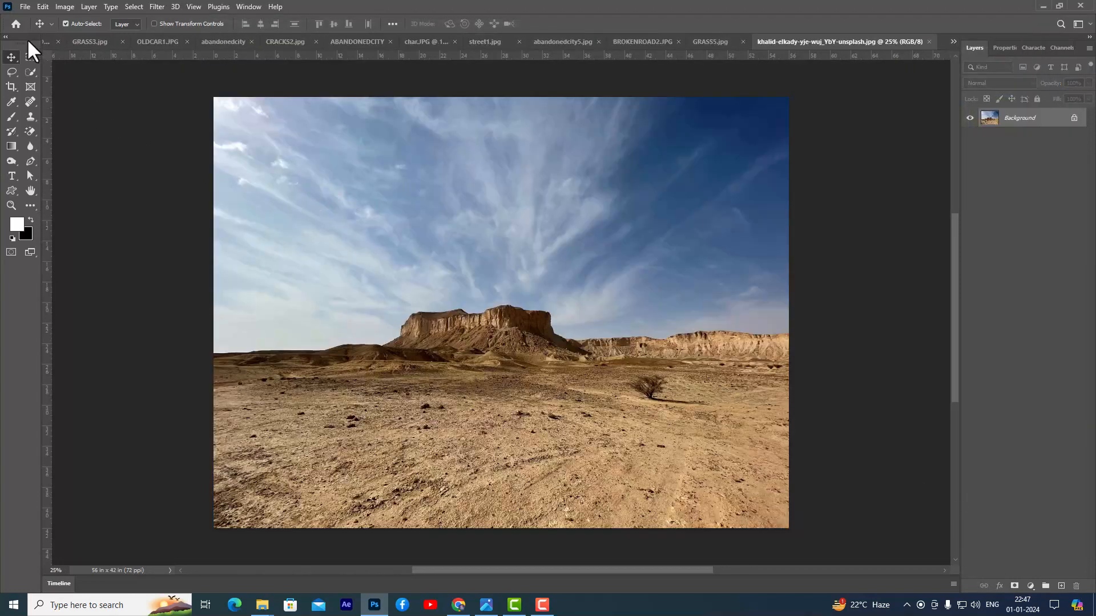
left_click(30, 57)
left_click_drag(213, 96, 813, 280)
left_click(10, 57)
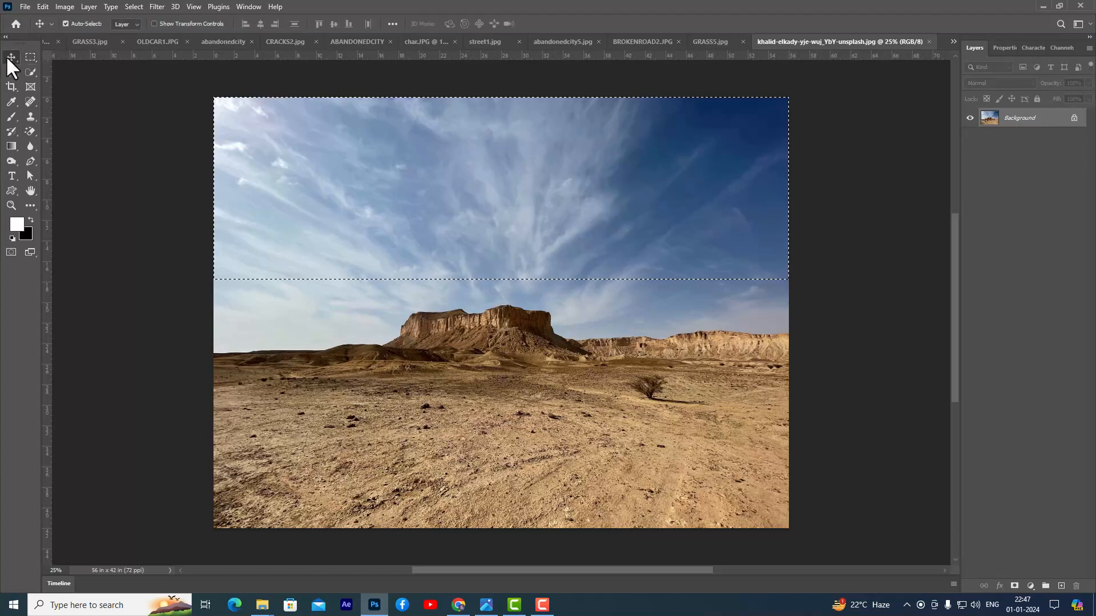
left_click_drag(536, 137, 526, 163)
- Scale the sky layer to about 155% so it spans the canvas width and fills the gap behind the monument
key("ctrl+t")
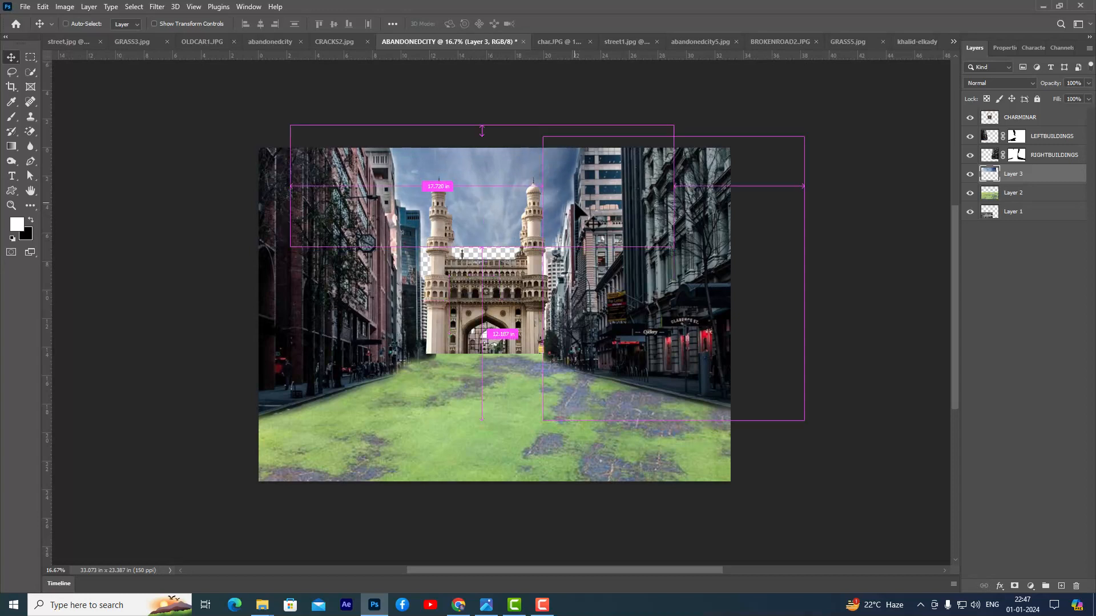
left_click_drag(673, 246, 777, 279)
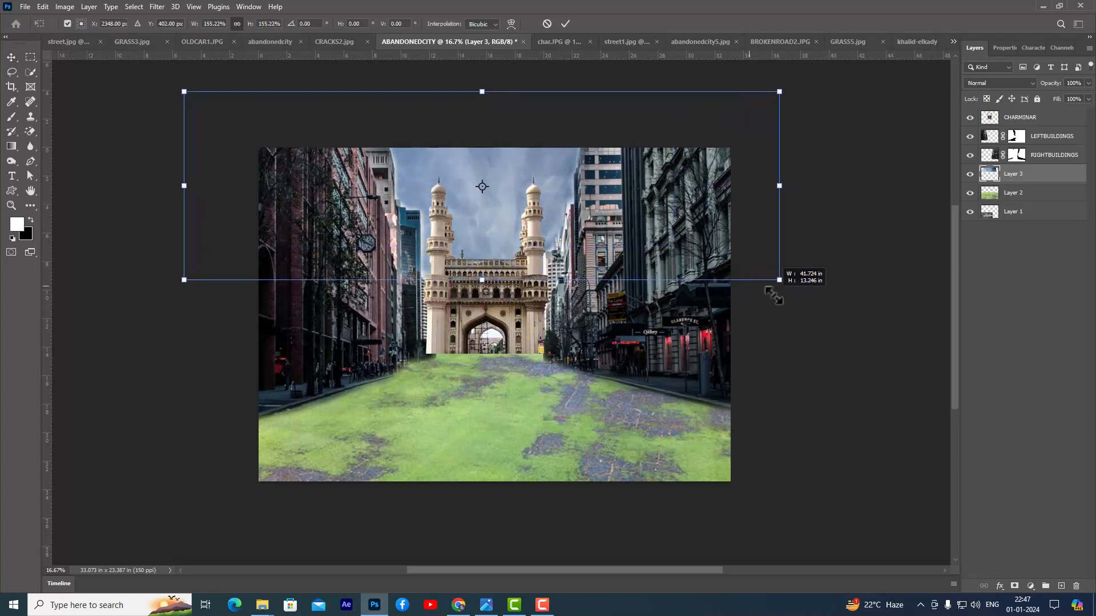
mouse_move(508, 169)
left_mouse_down()
mouse_move(504, 190)
mouse_move(519, 166)
mouse_move(509, 169)
left_mouse_up()
key("Return")
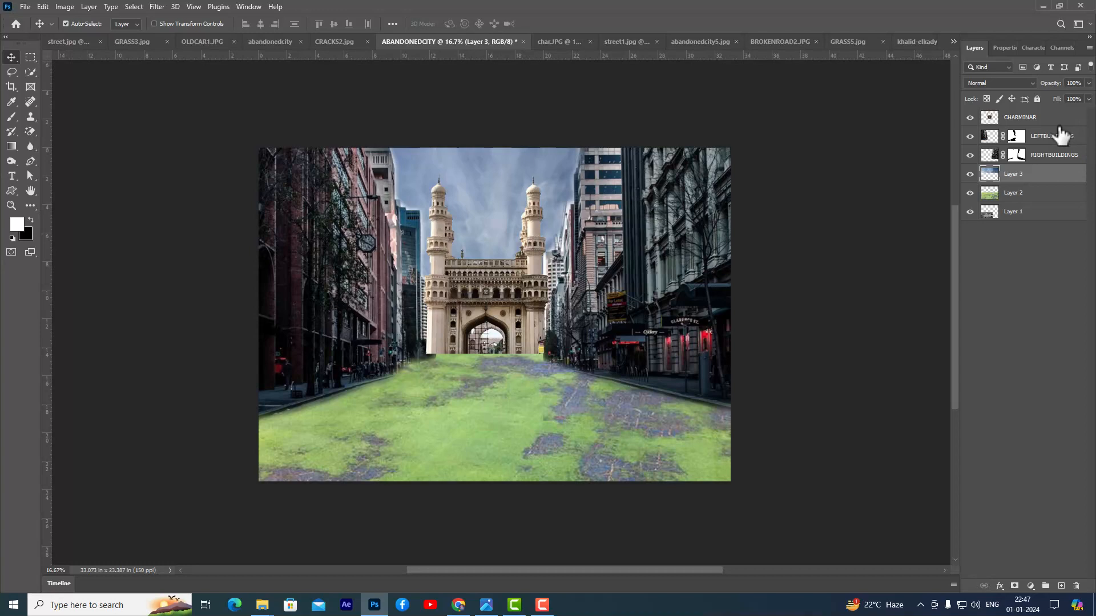
- Rename Layer 2, the grass layer, as GRASSGROUND
left_click(1024, 194)
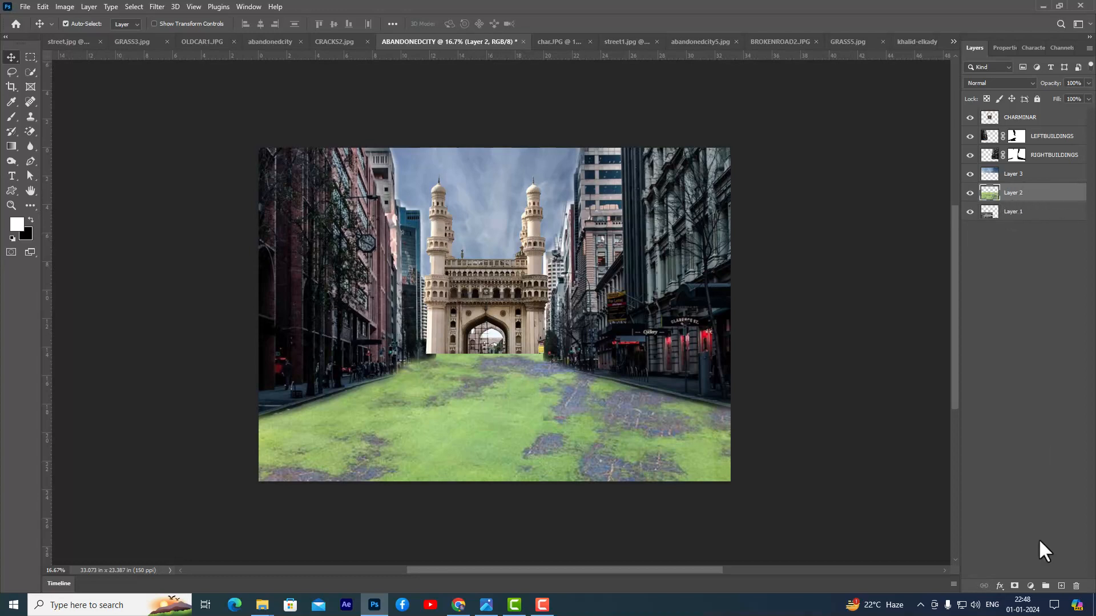
double_click(1012, 193)
type("GRASSGROUND\\")
key("Return")
double_click(1039, 193)
left_click(1053, 193)
key("BackSpace")
key("Return")
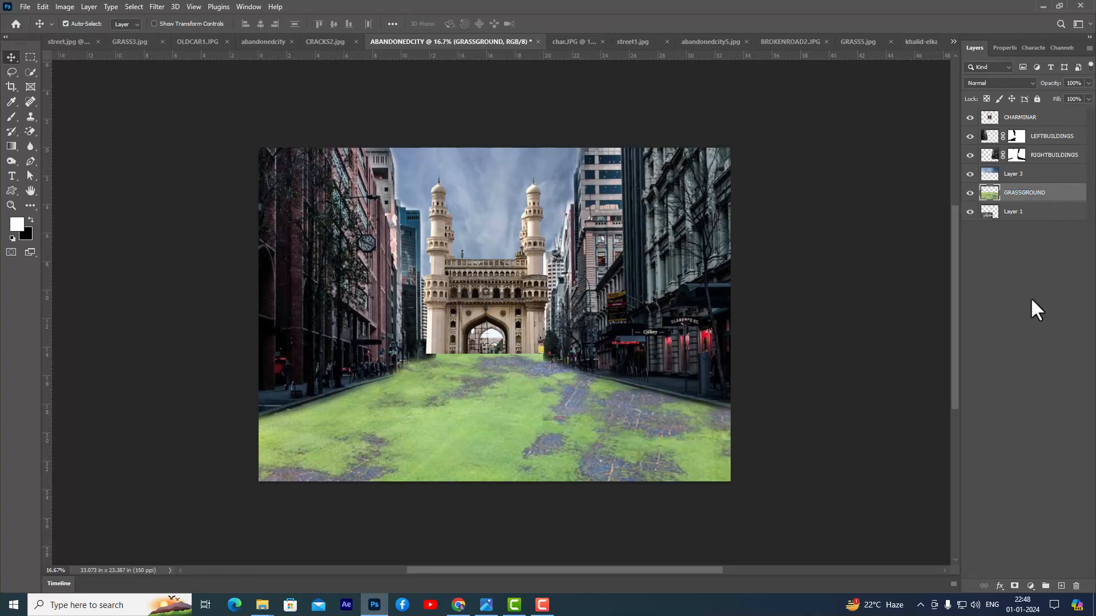
- Add a layer mask to GRASSGROUND and paint it black with a 500 px soft brush from the monument's base toward the right sidewalk
left_click(1014, 588)
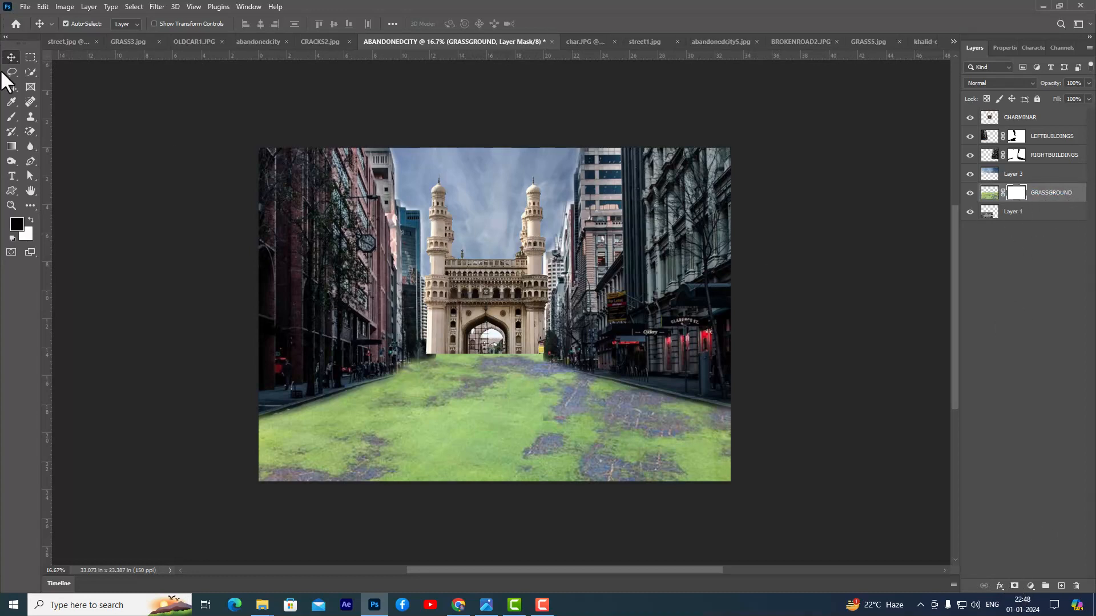
left_click(11, 116)
key("x")
key("bracketright")
key("bracketright")
key("bracketright")
key("bracketright")
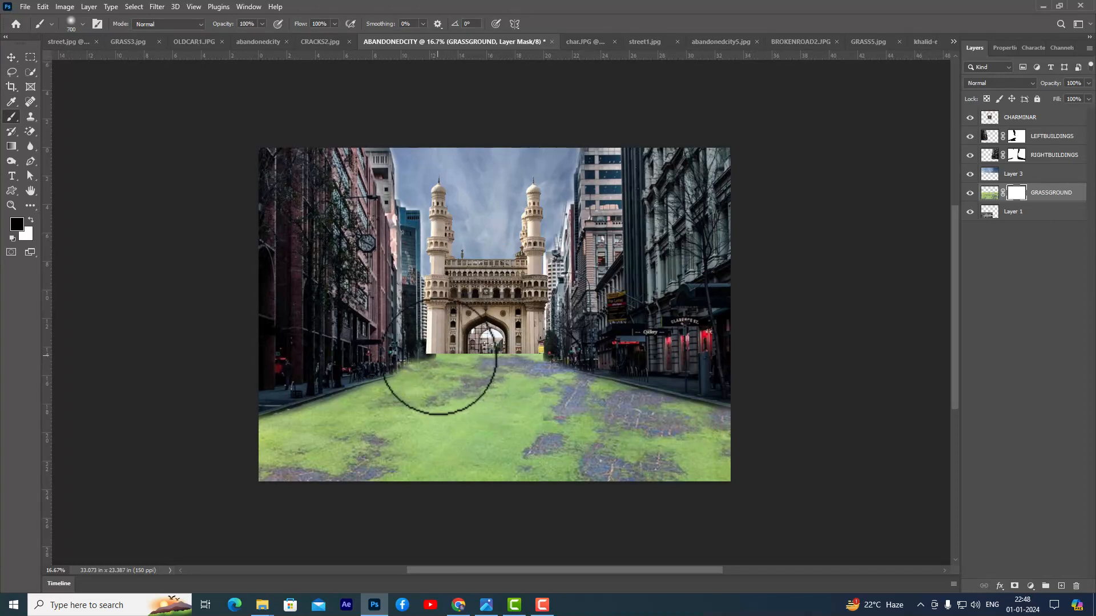
key("bracketleft")
key("bracketleft")
mouse_move(461, 354)
left_mouse_down()
mouse_move(539, 379)
mouse_move(530, 393)
mouse_move(634, 423)
mouse_move(607, 430)
mouse_move(563, 409)
left_mouse_up()
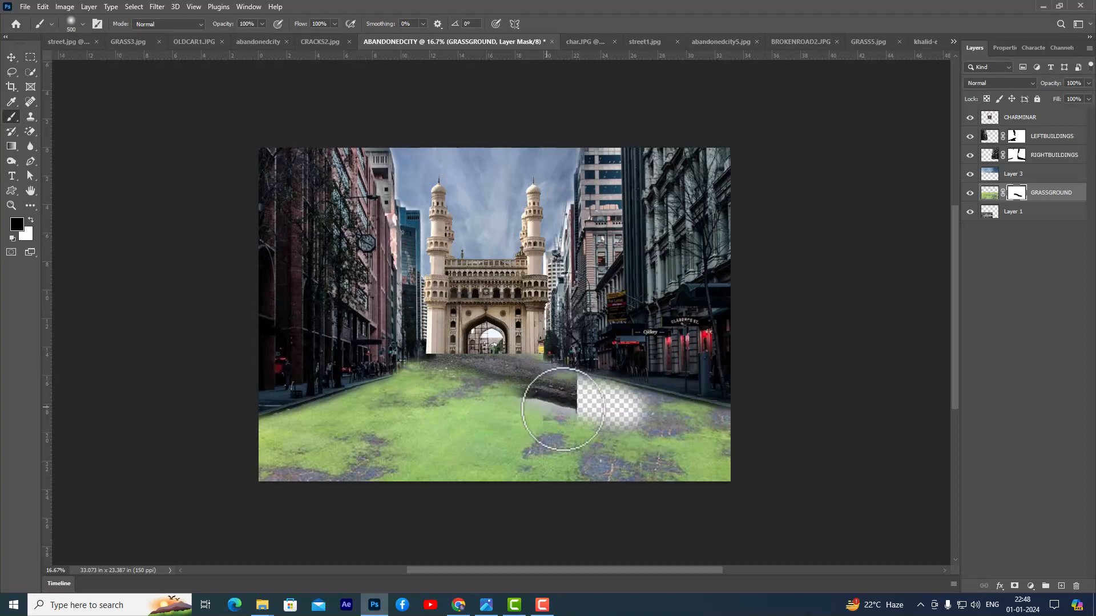
- Scale the broken-road layer (Layer 1) to about 155% and move it slightly right and down to fill the masked gap
left_click(1011, 212)
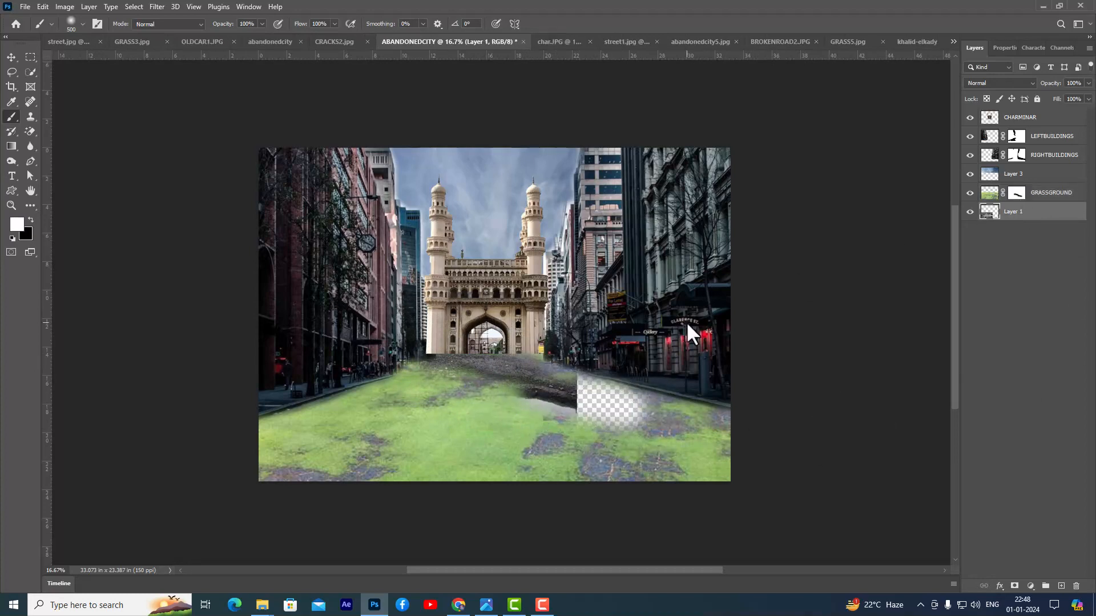
key("x")
key("ctrl+t")
left_click_drag(577, 334, 666, 287)
left_click_drag(570, 386, 589, 392)
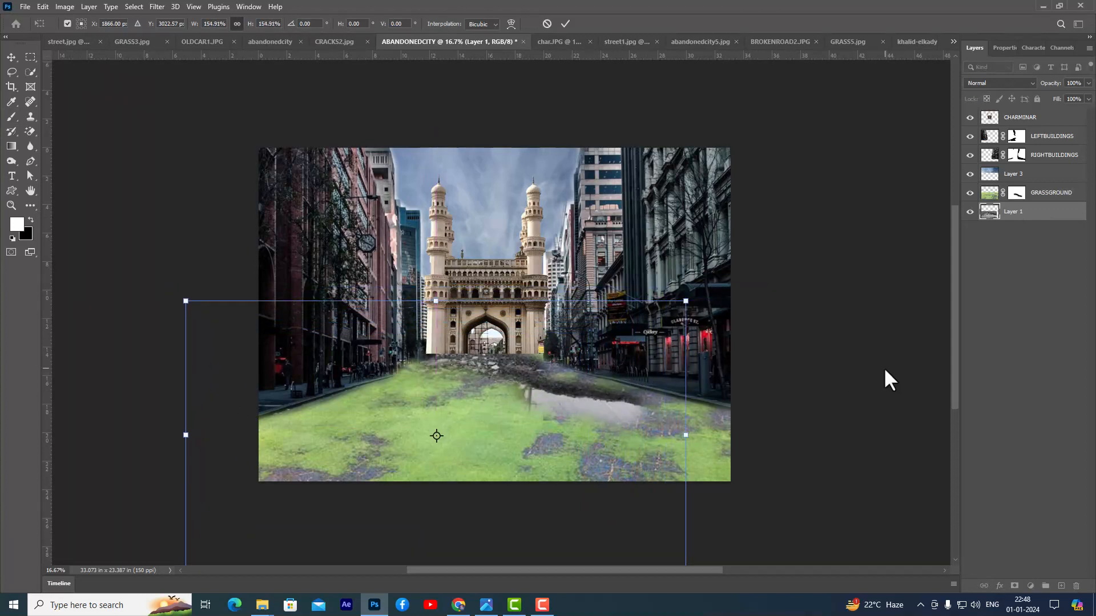
key("Return")
- Paint more black on the GRASSGROUND mask to expose the puddled road across the middle and right of the foreground
key("b")
left_click(1015, 194)
key("x")
mouse_move(572, 446)
left_mouse_down()
mouse_move(591, 431)
mouse_move(668, 433)
mouse_move(656, 438)
mouse_move(692, 451)
mouse_move(513, 424)
mouse_move(413, 428)
mouse_move(464, 436)
mouse_move(464, 404)
mouse_move(502, 384)
left_mouse_up()
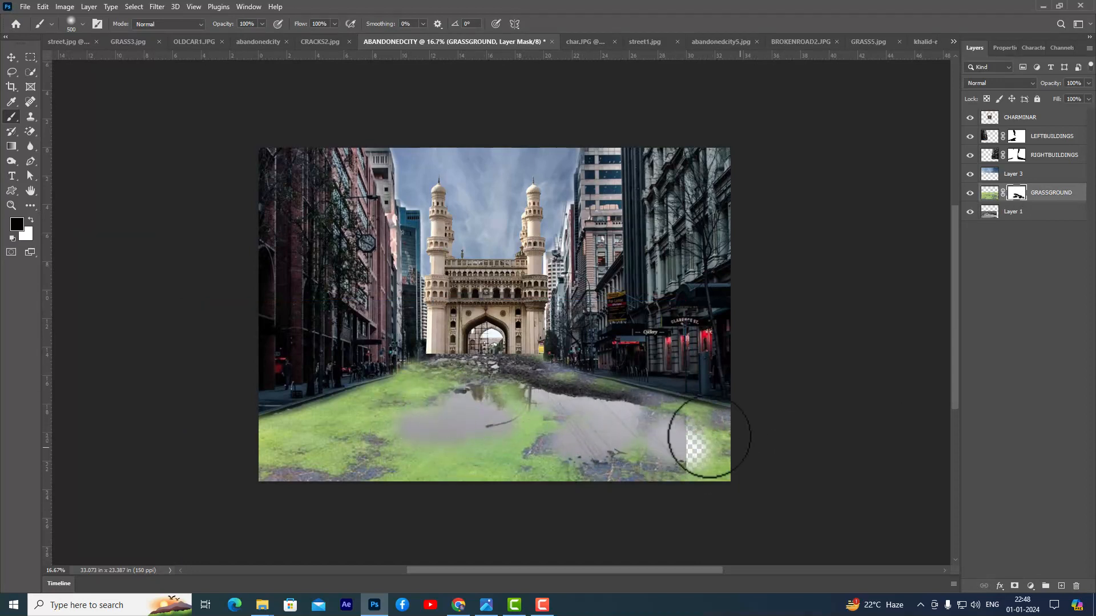
- Scale Layer 1 to about 117% so it reaches the canvas's right edge, and nudge it slightly down
left_click(1062, 214)
key("x")
key("ctrl+t")
left_click_drag(686, 301, 731, 277)
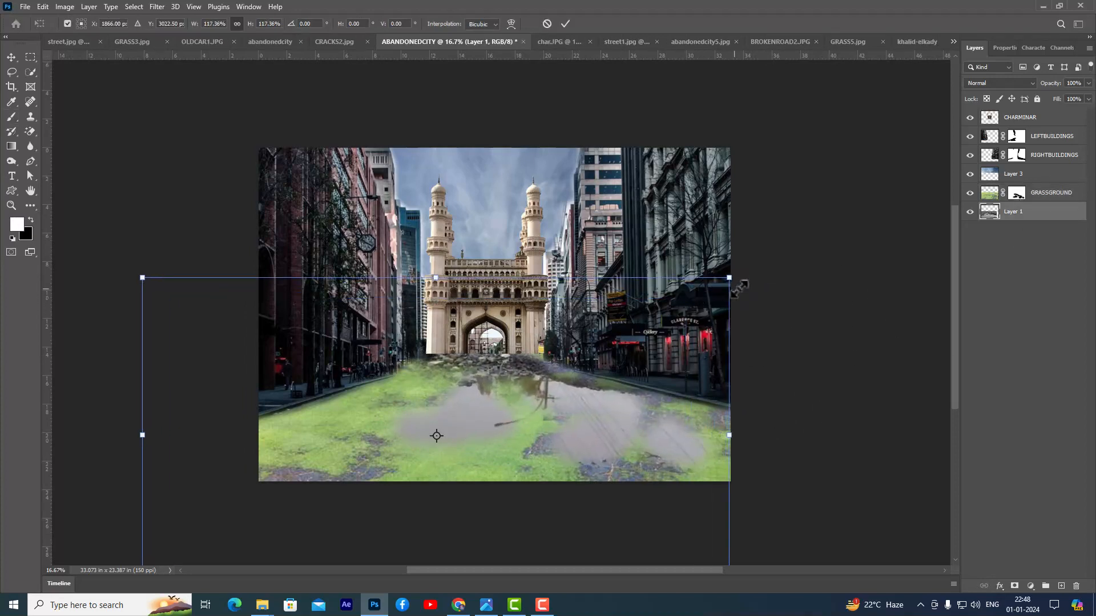
left_click_drag(524, 357, 523, 366)
key("Return")
key("b")
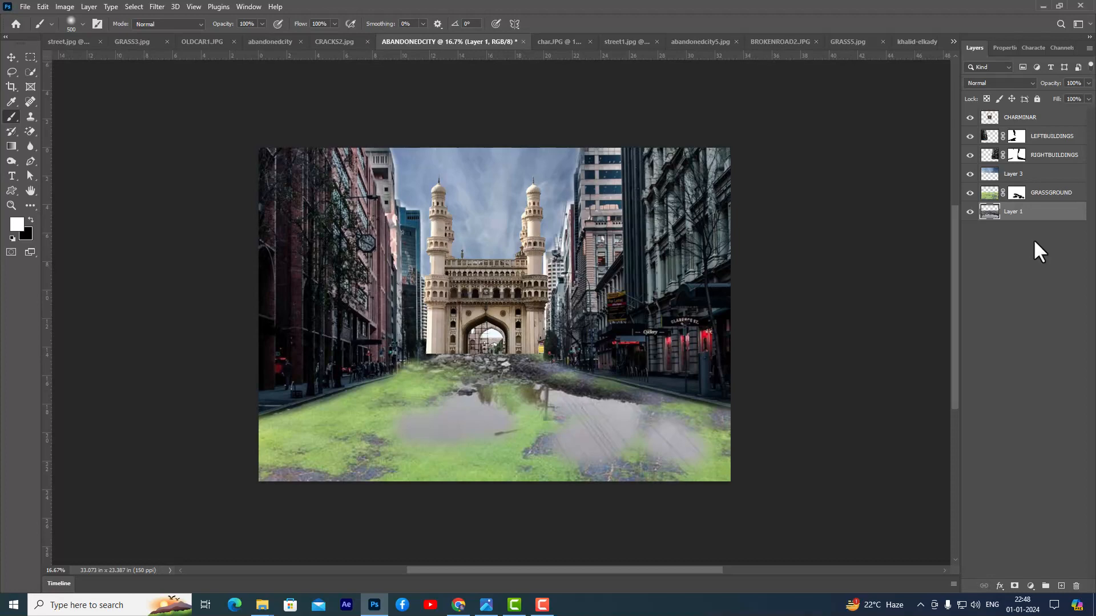
- Open the FORESTBUSHES image from the ABANDONEDCITY-FILES folder
key("ctrl+o")
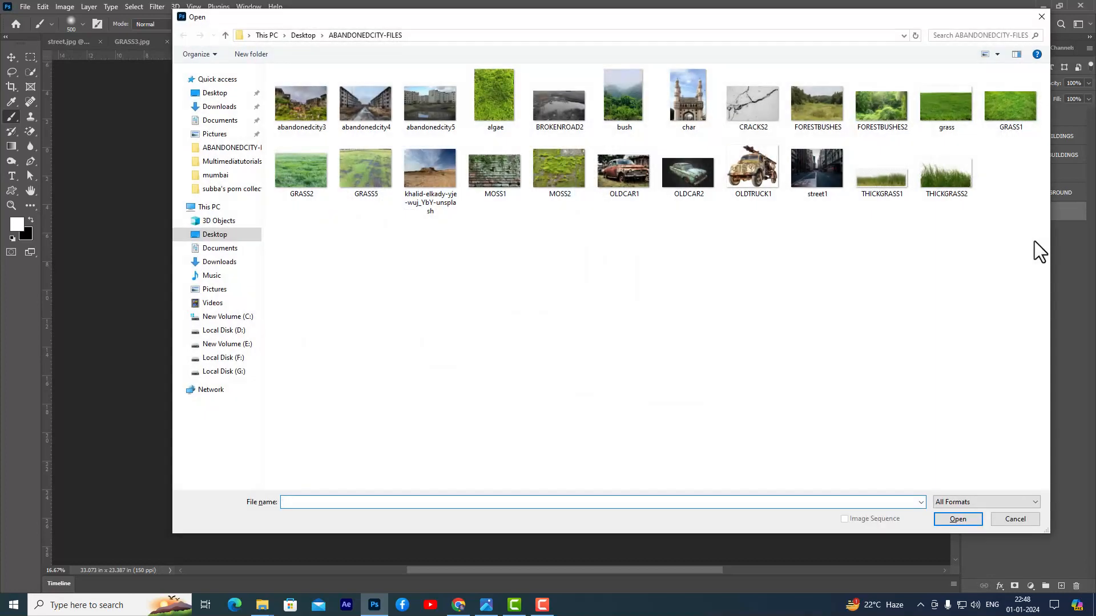
left_click(823, 107)
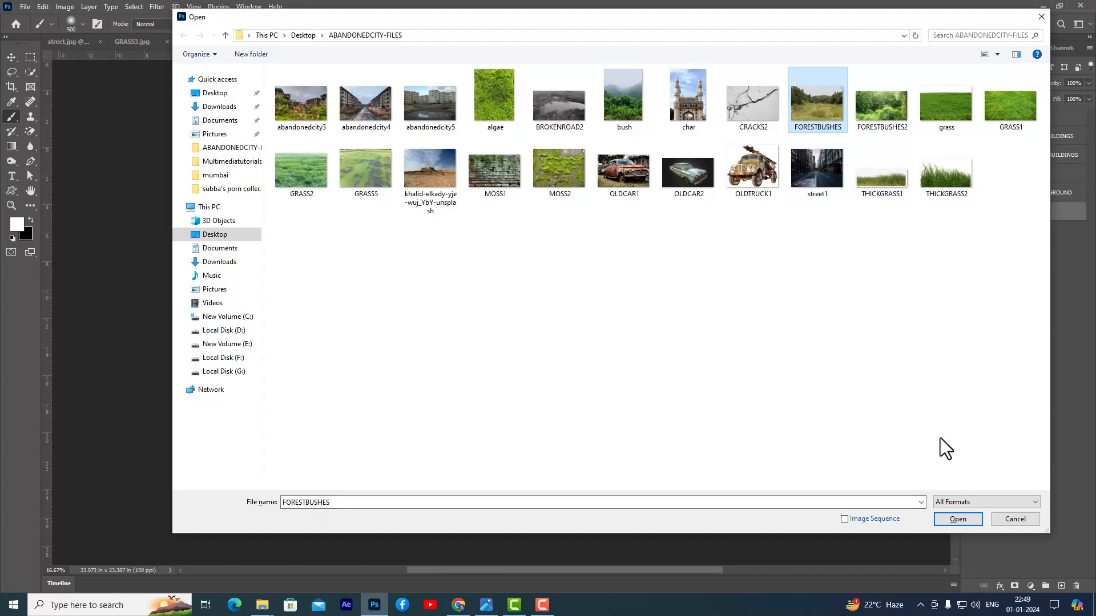
left_click(964, 518)
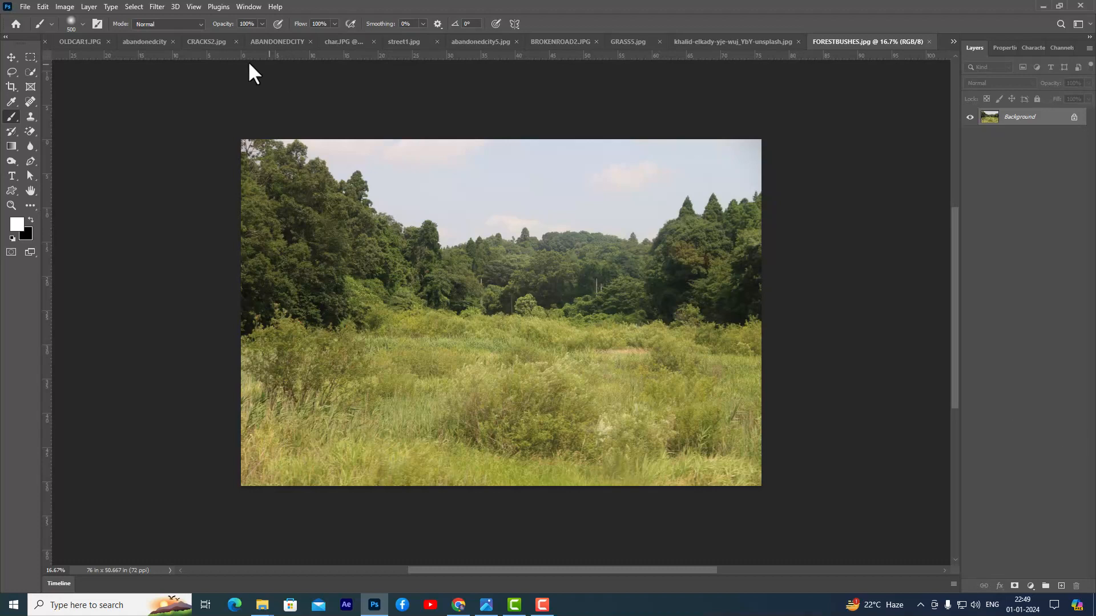
- Quick-select the sky in FORESTBUSHES, add a layer mask from the selection and invert it to hide the sky
left_click(31, 72)
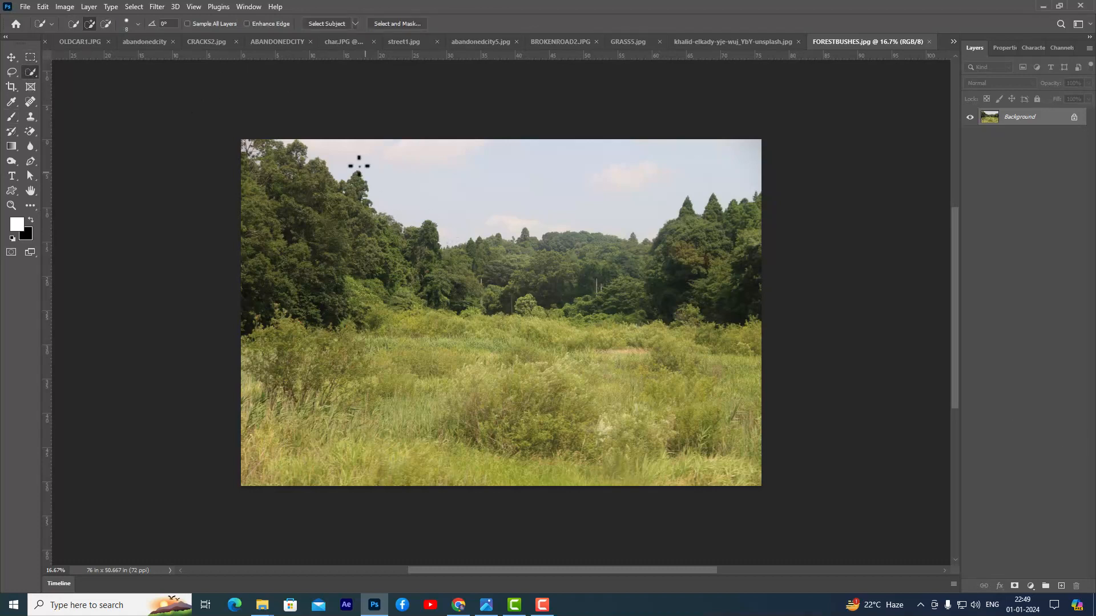
left_click_drag(332, 143, 495, 205)
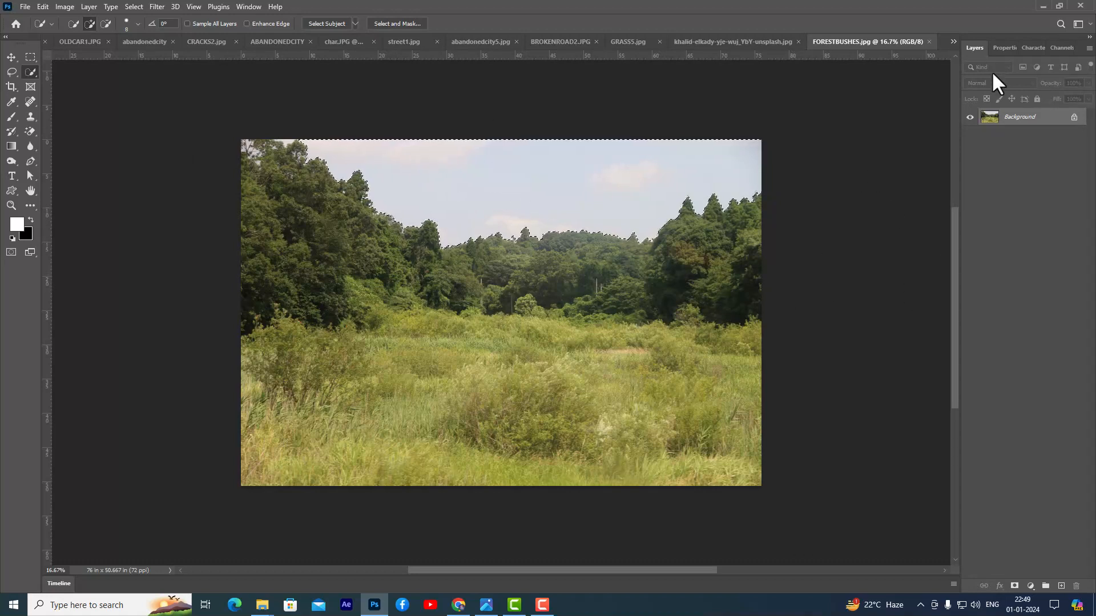
left_click(1015, 586)
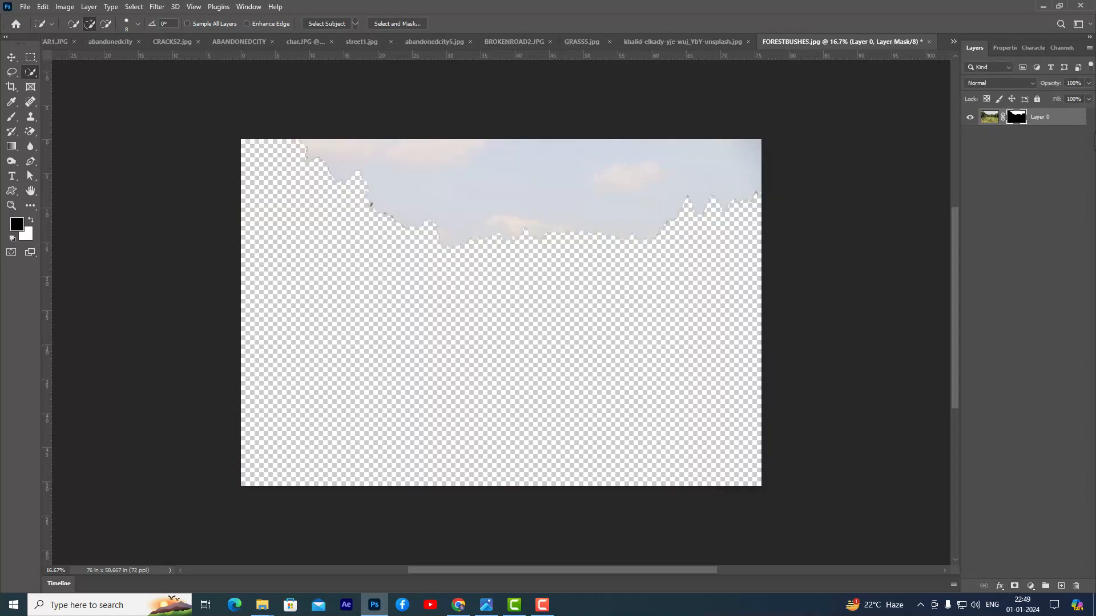
key("ctrl+i")
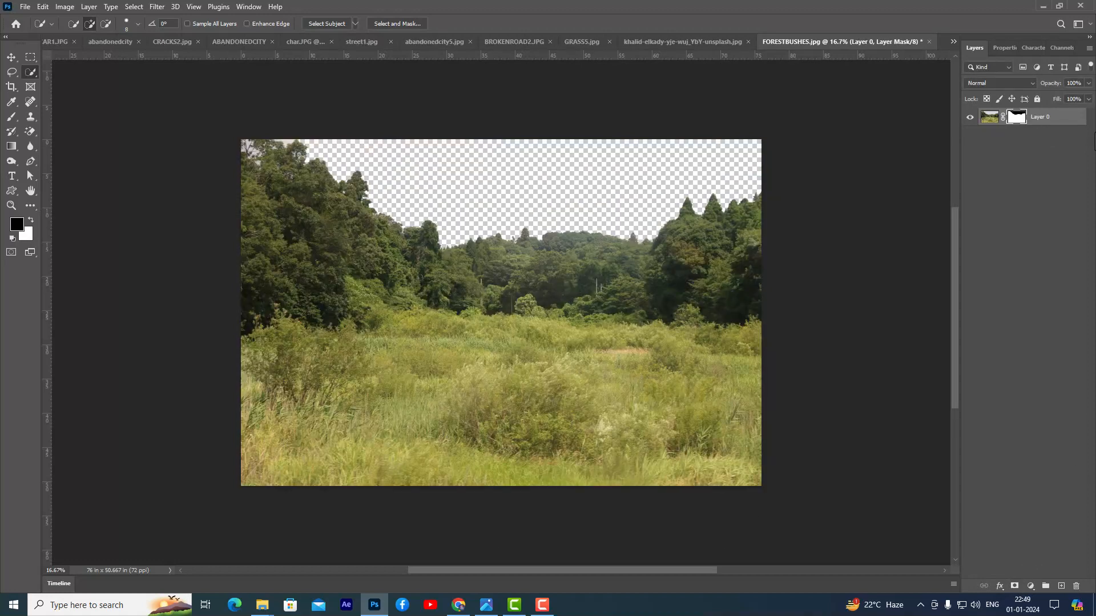
- Copy the masked FORESTBUSHES layer into the ABANDONEDCITY document between GRASSGROUND and Layer 1, and make it the active layer
left_click(10, 56)
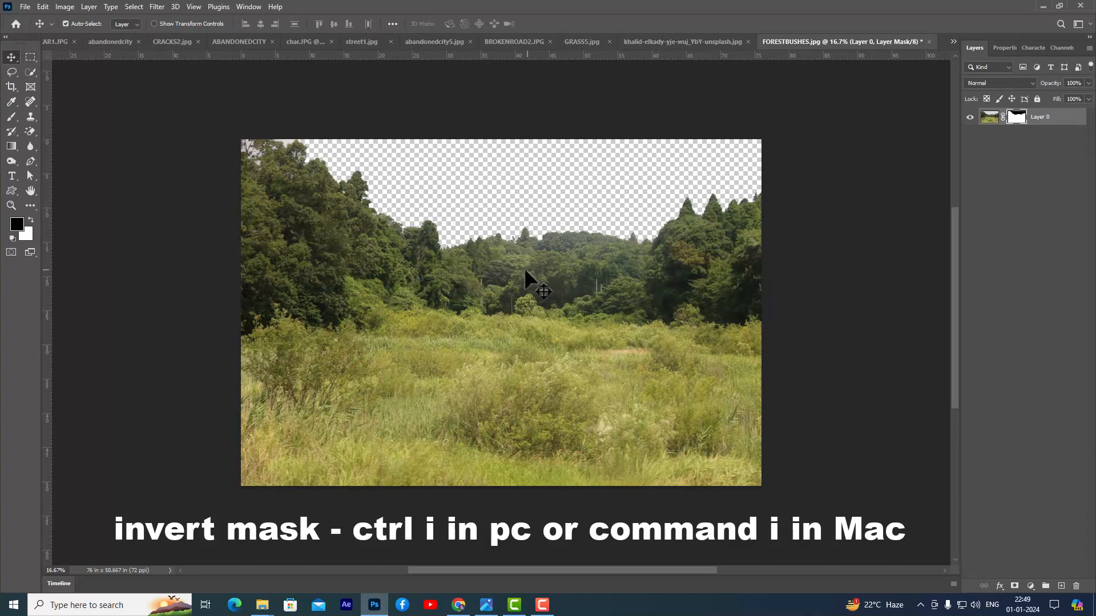
left_click_drag(518, 273, 430, 40)
left_click_drag(66, 36, 259, 38)
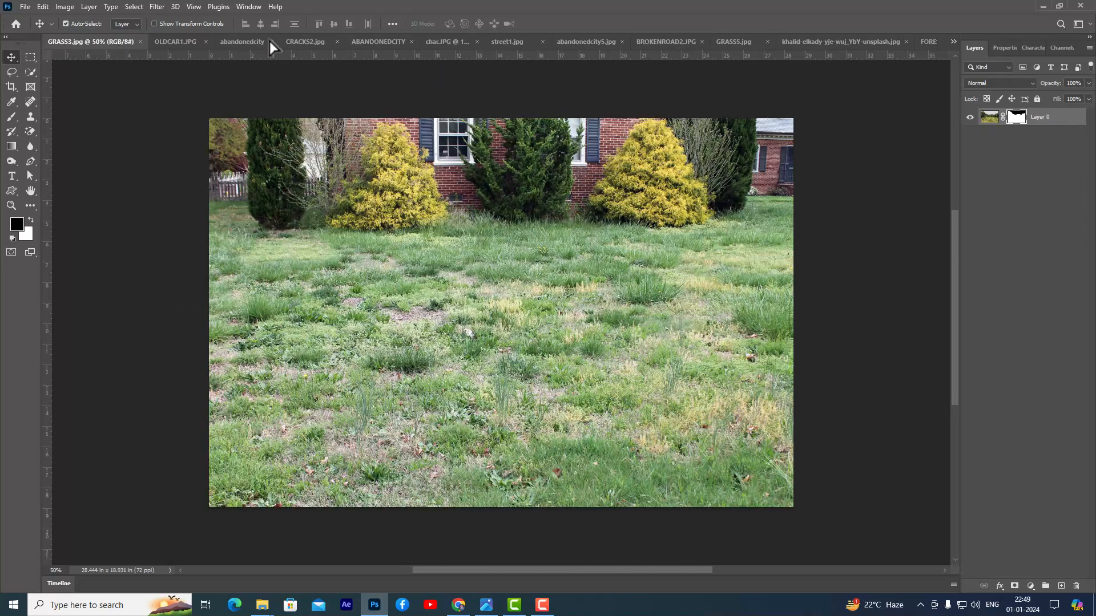
left_click_drag(358, 44, 523, 400)
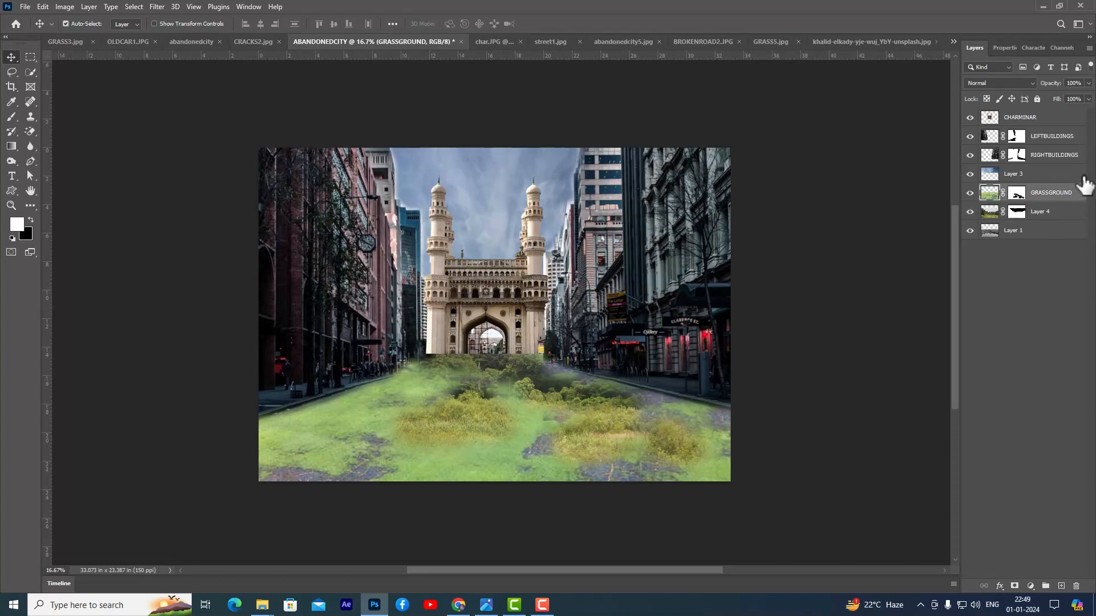
left_click(1059, 213)
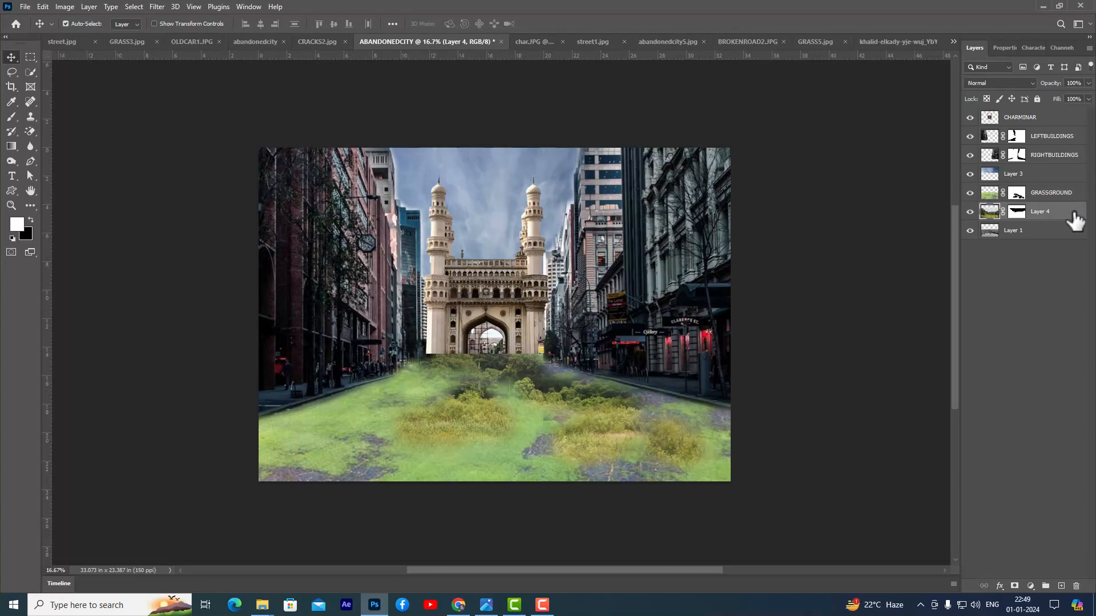
- Move Layer 4 to the top of the layer stack and scale it to about 104.5%, covering the canvas's full width
left_click_drag(1063, 217, 1046, 113)
left_click_drag(540, 347, 536, 331)
key("ctrl+t")
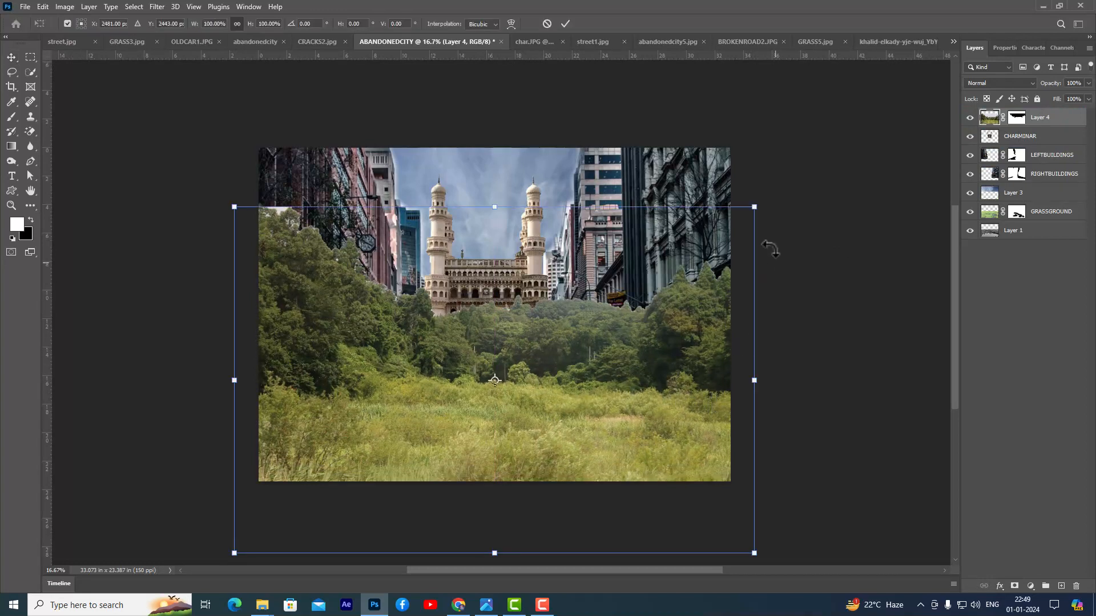
left_click_drag(753, 207, 766, 199)
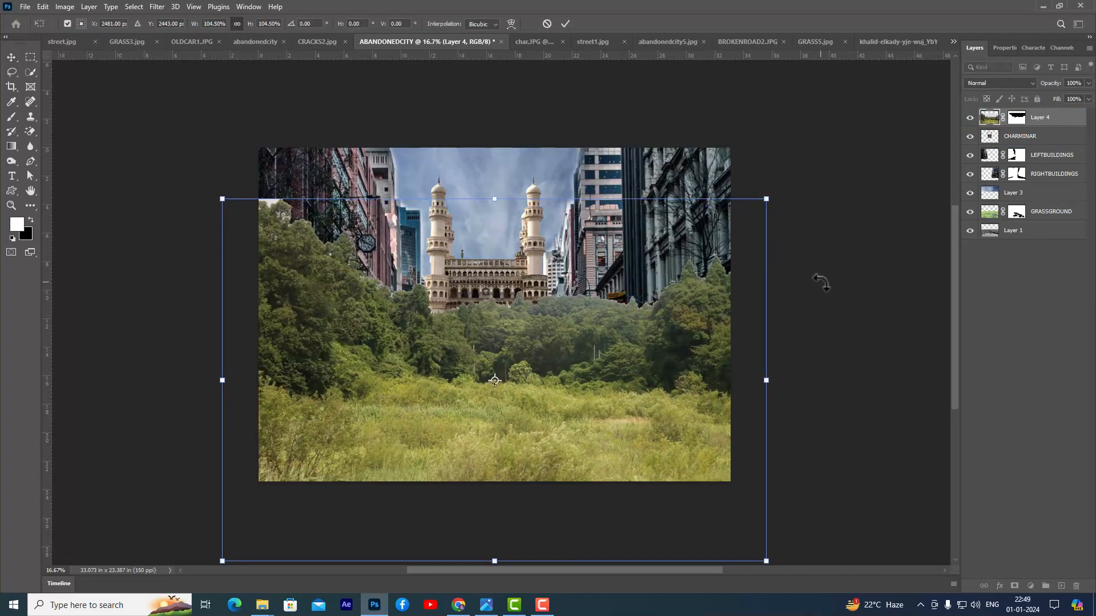
key("Return")
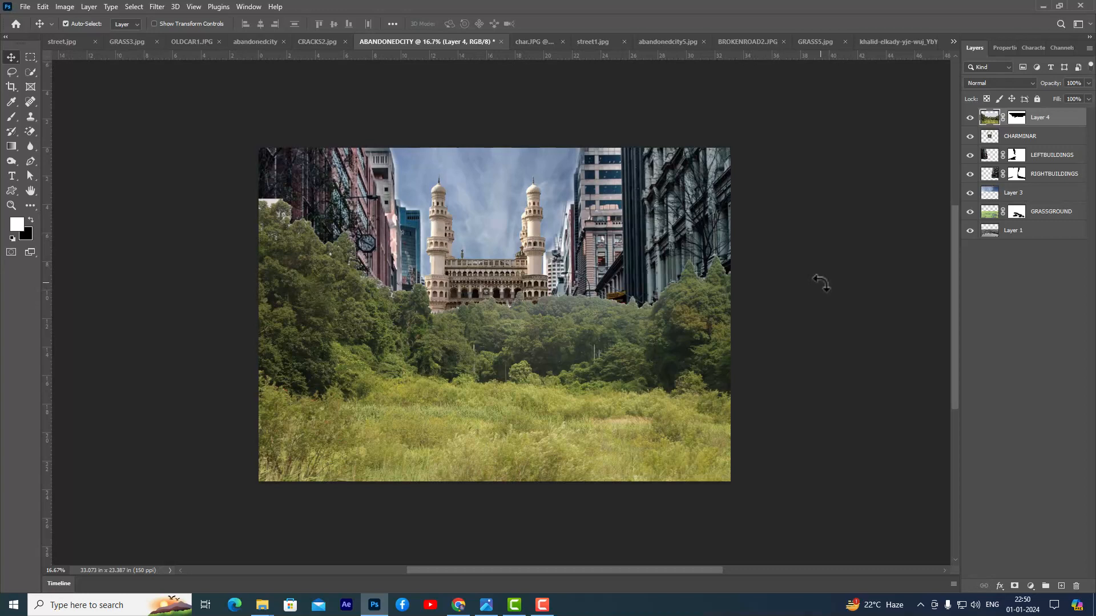
- Apply Layer 4's mask permanently and rename the layer bushes
left_click(1016, 120)
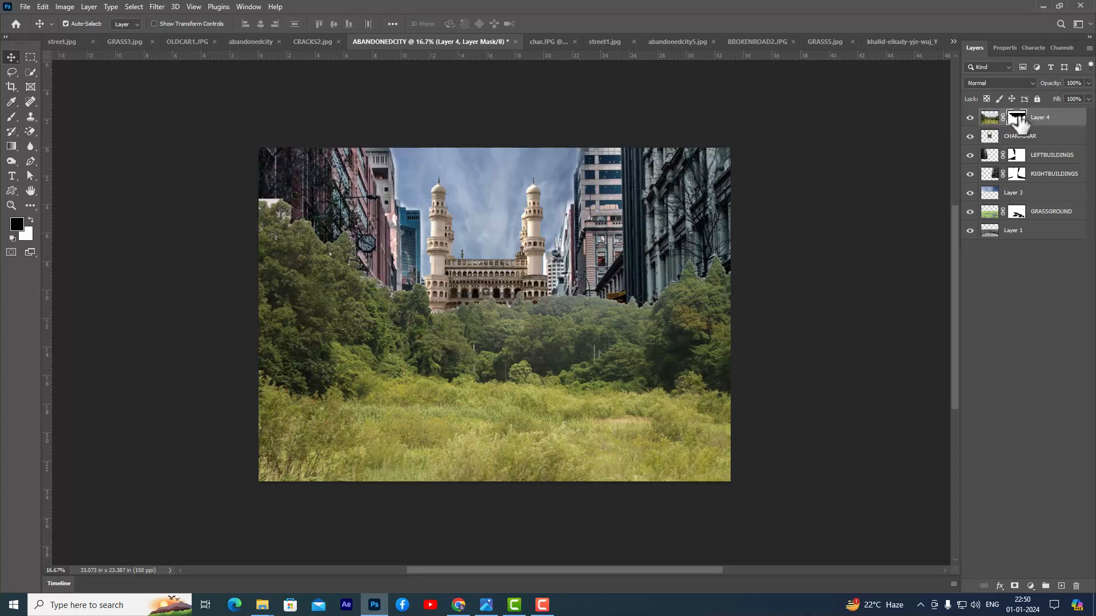
right_click(1015, 123)
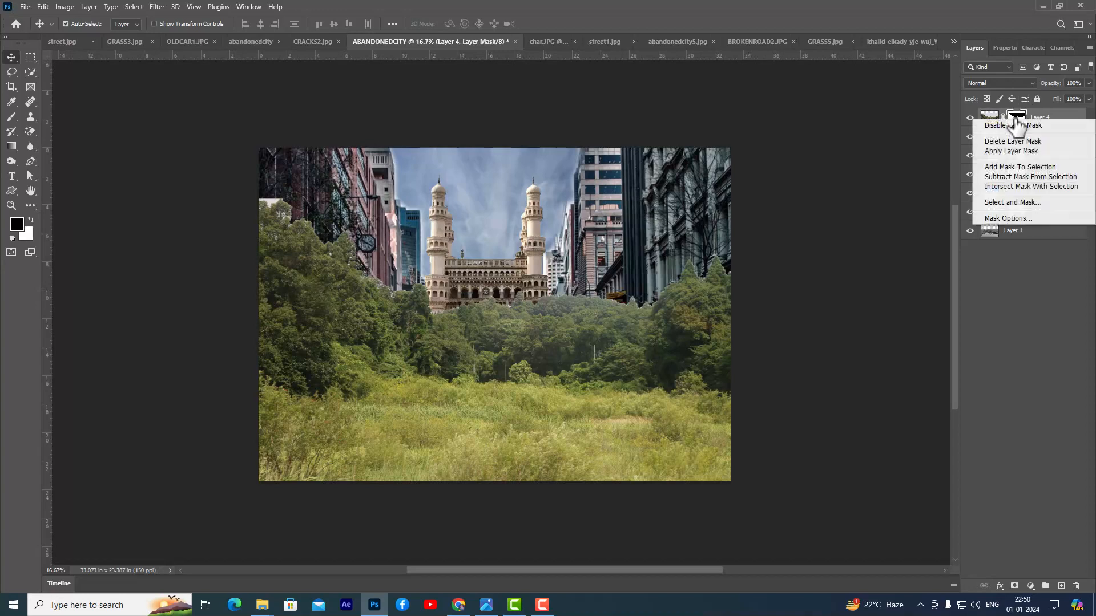
left_click(1042, 151)
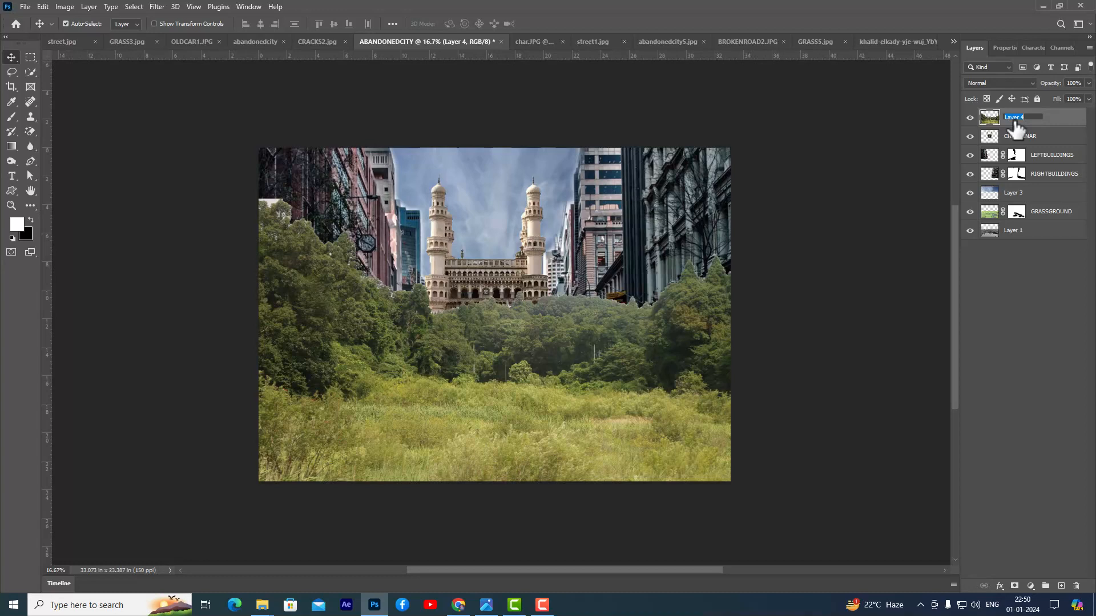
type("she")
key("Return")
- Add a layer mask to bushes and paint black with an 800 px brush over the treetops and the trees covering the Charminar
left_click(1014, 586)
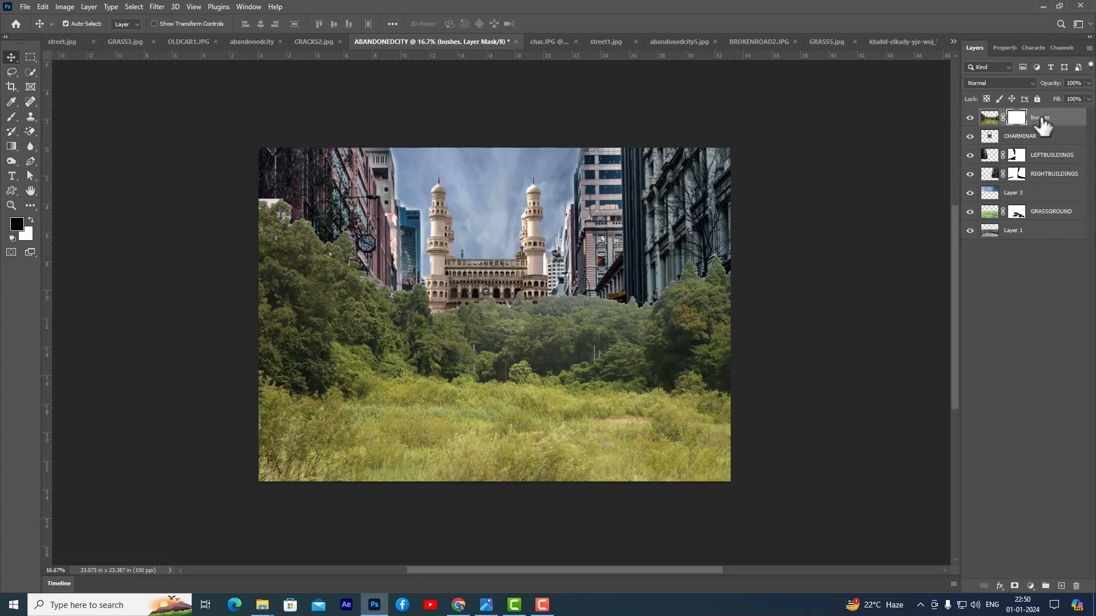
left_click_drag(11, 117, 45, 115)
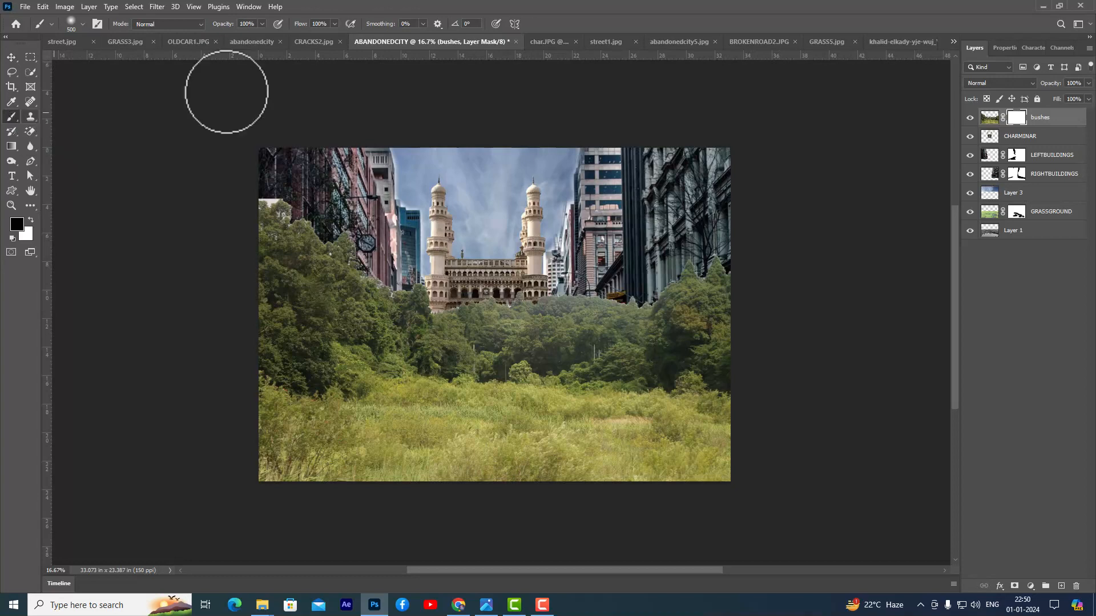
key("bracketright")
key("bracketright")
key("bracketright")
mouse_move(262, 196)
left_mouse_down()
mouse_move(371, 225)
mouse_move(360, 243)
mouse_move(383, 257)
left_mouse_up()
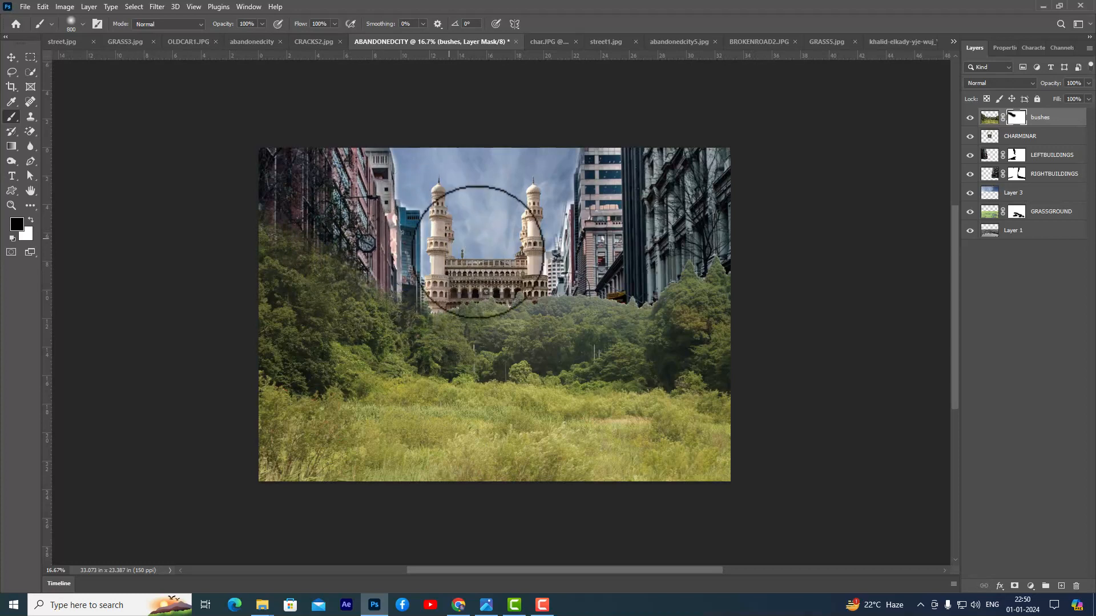
mouse_move(478, 281)
left_mouse_down()
mouse_move(440, 283)
mouse_move(530, 276)
mouse_move(490, 321)
mouse_move(507, 319)
mouse_move(497, 343)
mouse_move(589, 317)
mouse_move(572, 310)
mouse_move(578, 289)
mouse_move(564, 295)
mouse_move(619, 254)
mouse_move(622, 275)
mouse_move(661, 256)
left_mouse_up()
key("ctrl+z")
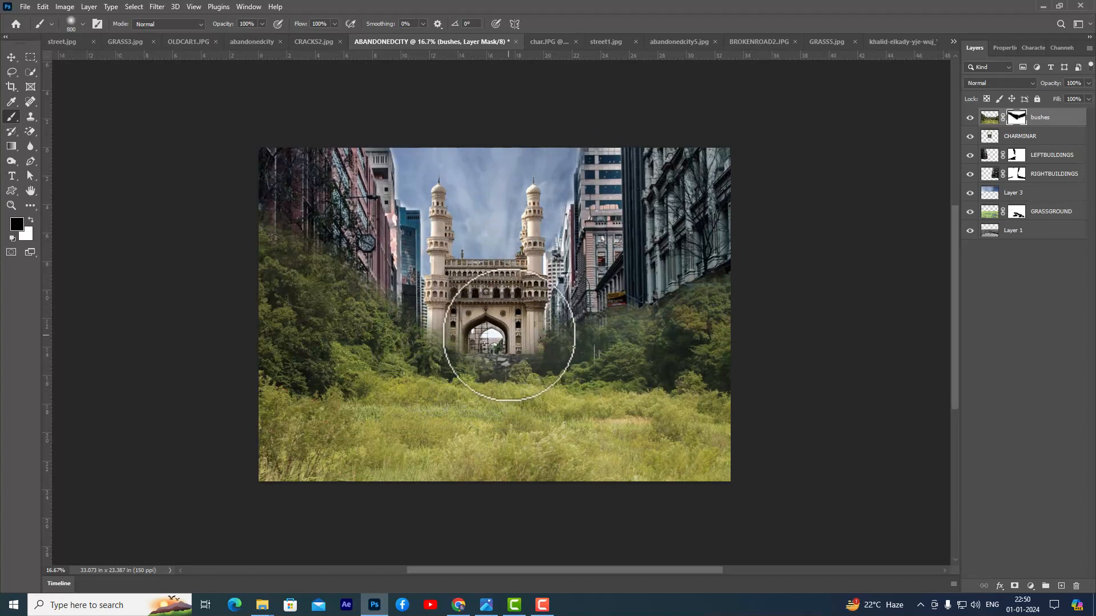
- Mask out the bushes layer's foreground grass to reveal the wet road, blending the edges at 25% brush flow
mouse_move(529, 430)
left_mouse_down()
mouse_move(542, 440)
mouse_move(587, 430)
mouse_move(516, 434)
mouse_move(631, 404)
mouse_move(612, 420)
mouse_move(690, 447)
mouse_move(507, 416)
mouse_move(464, 430)
mouse_move(377, 425)
left_mouse_up()
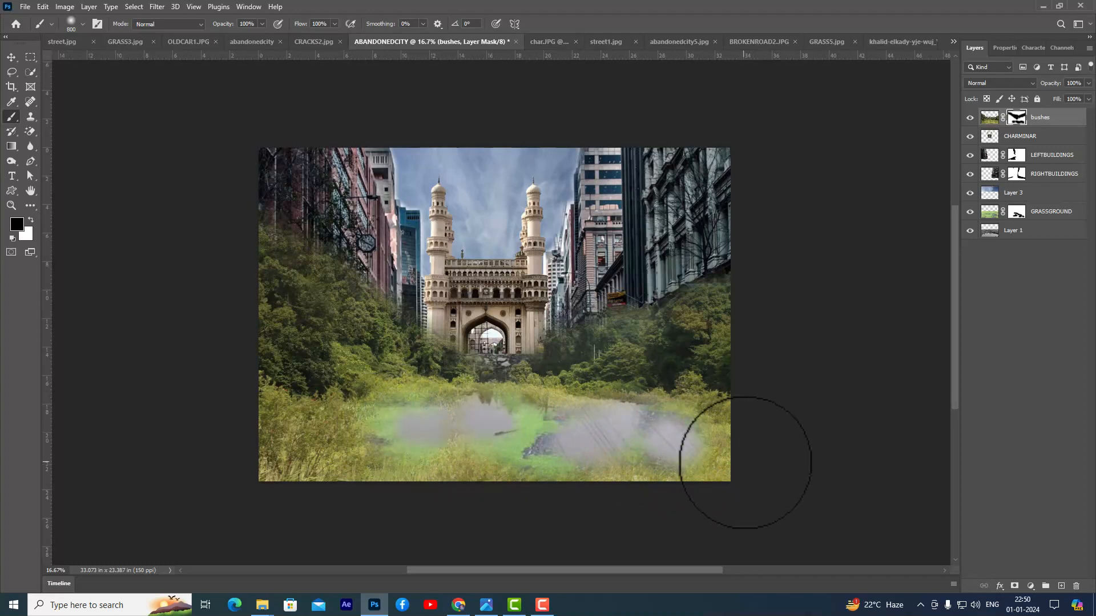
left_click(334, 24)
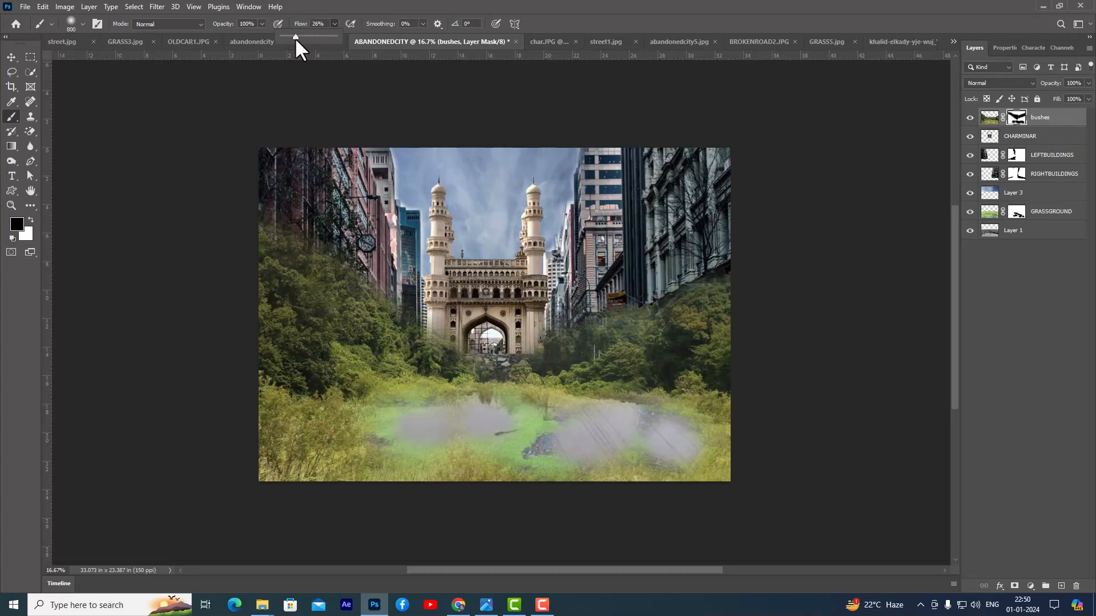
left_click(425, 421)
mouse_move(445, 422)
left_mouse_down()
mouse_move(569, 437)
mouse_move(325, 439)
mouse_move(370, 448)
mouse_move(327, 450)
mouse_move(350, 455)
mouse_move(402, 453)
left_mouse_up()
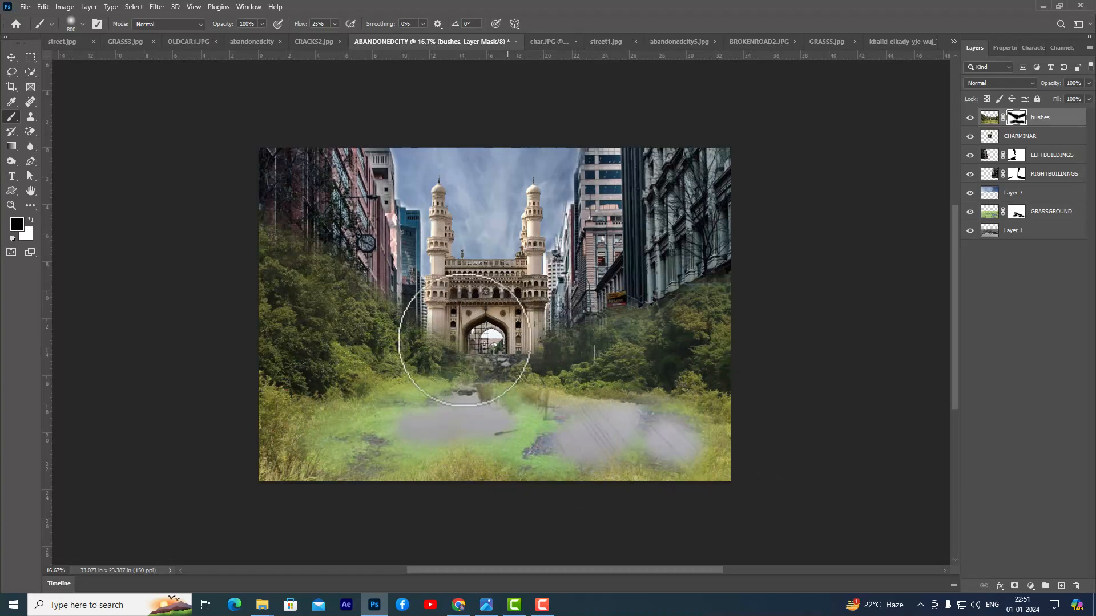
- Add a layer mask to Layer 1 and rename the layer wateryroad
left_click(1034, 232)
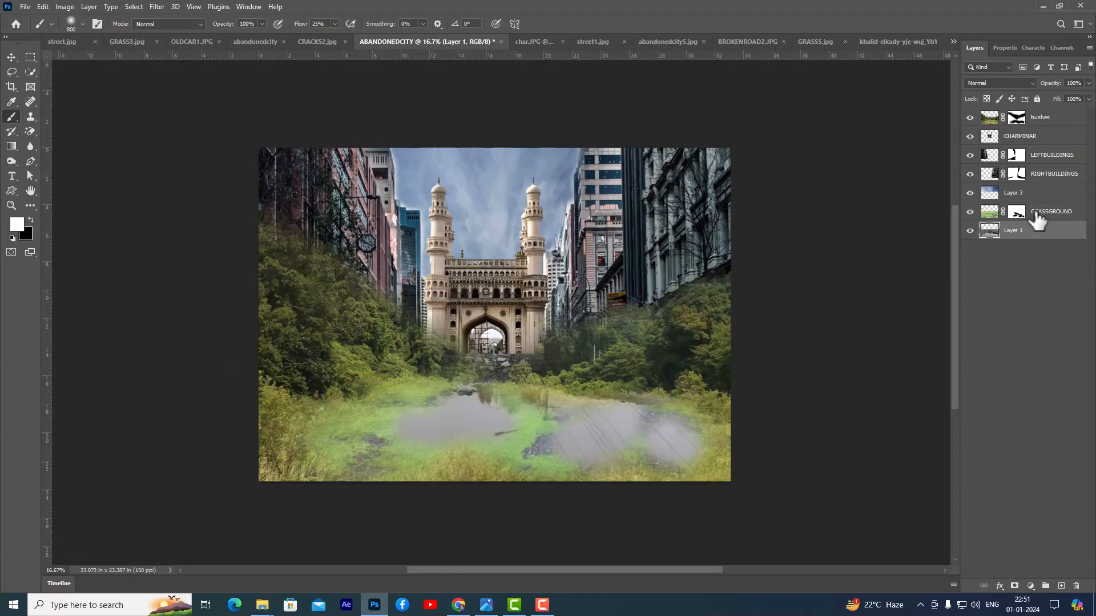
left_click(1015, 587)
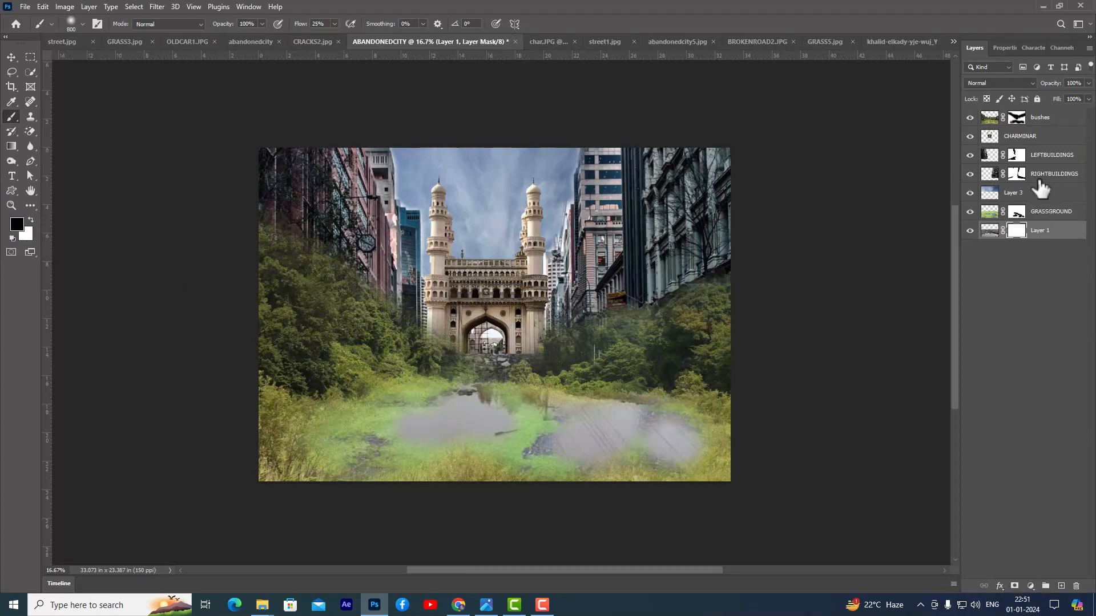
double_click(1041, 231)
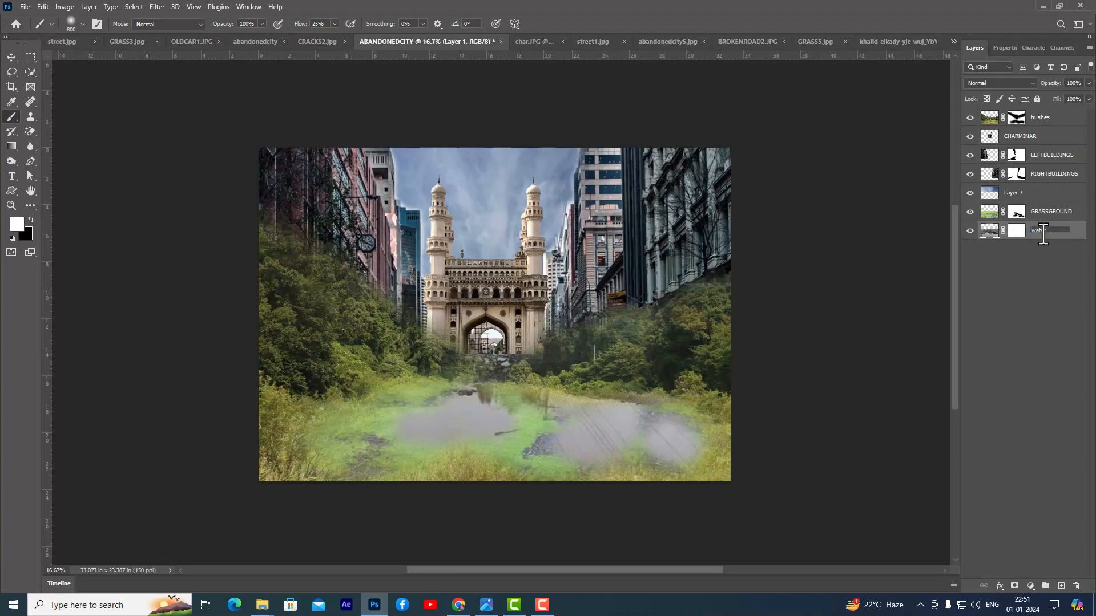
key("Return")
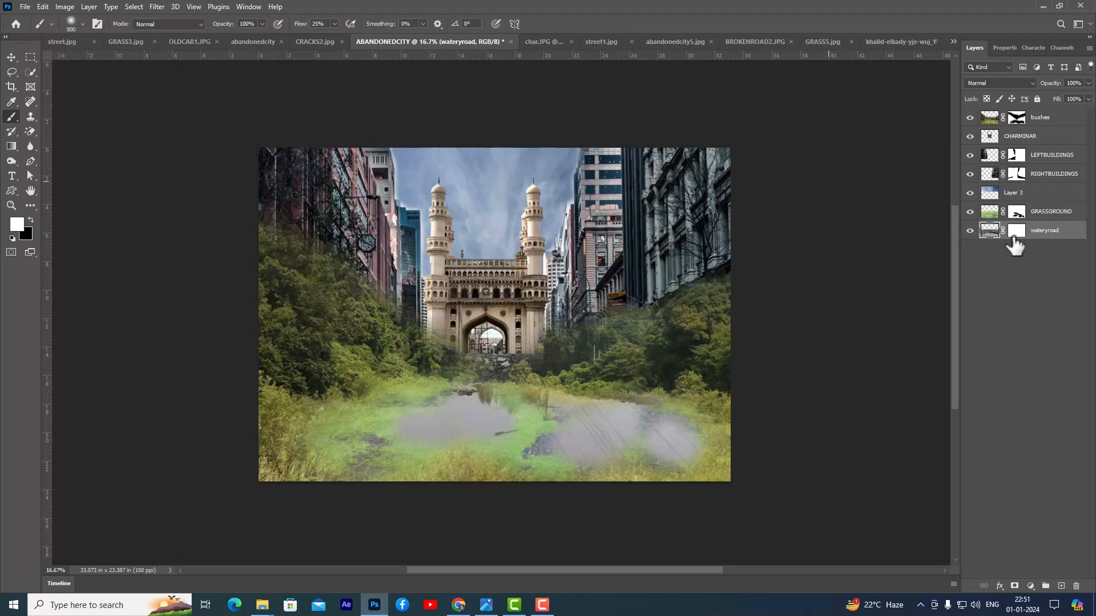
- Paint black on the wateryroad mask to hide the area in and just below the Charminar's arch
left_click(1019, 232)
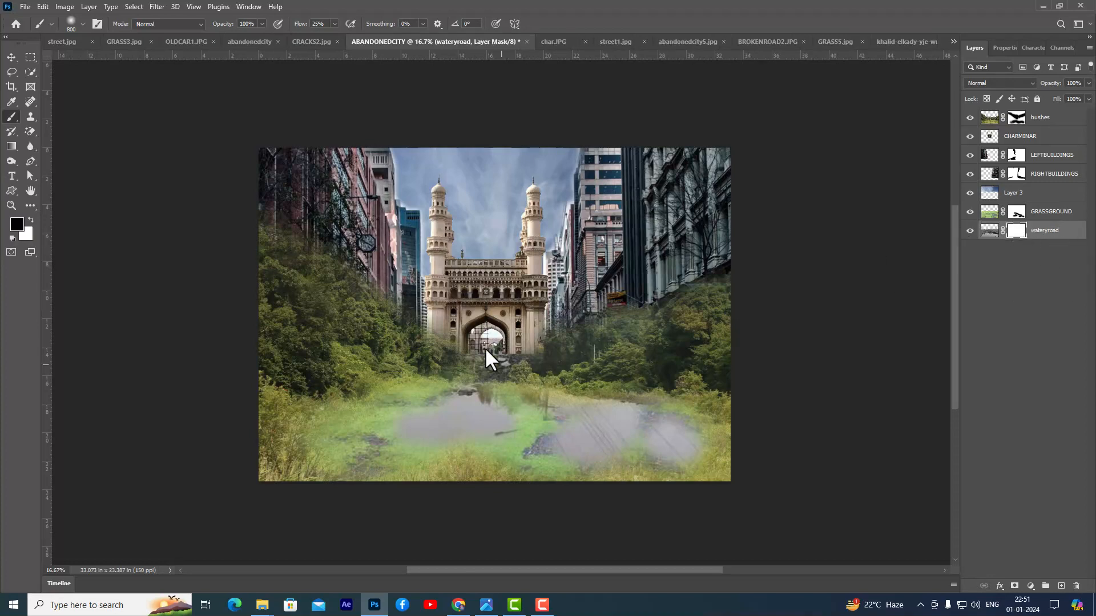
mouse_move(503, 339)
left_mouse_down()
mouse_move(475, 335)
mouse_move(533, 336)
mouse_move(475, 336)
left_mouse_up()
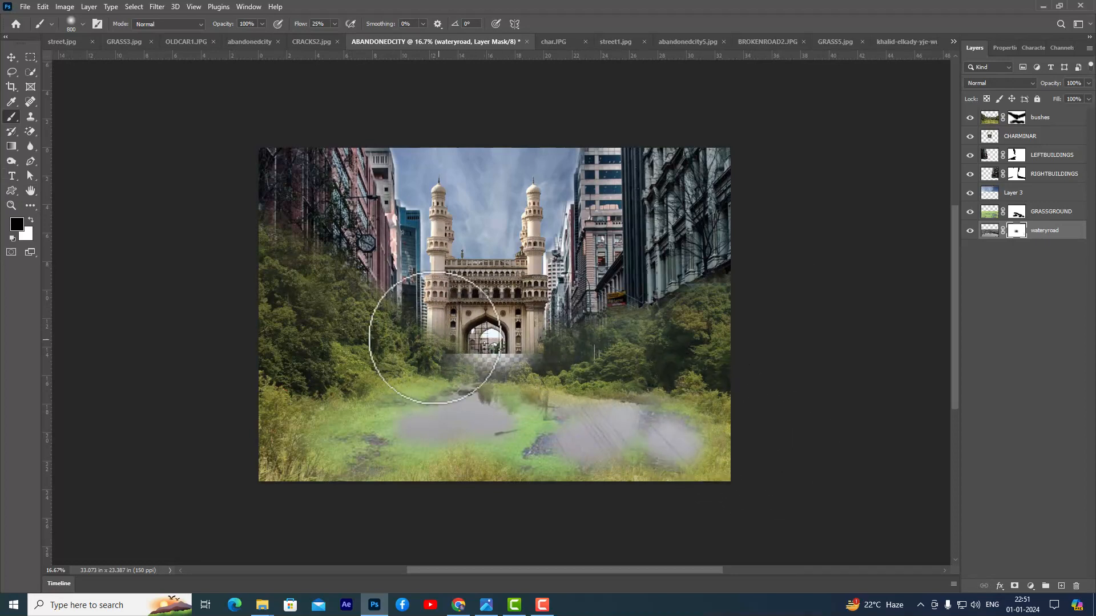
- Scale the CHARMINAR layer to about 123.5% and move it down so its base meets the bushes
left_click(1044, 137)
key("x")
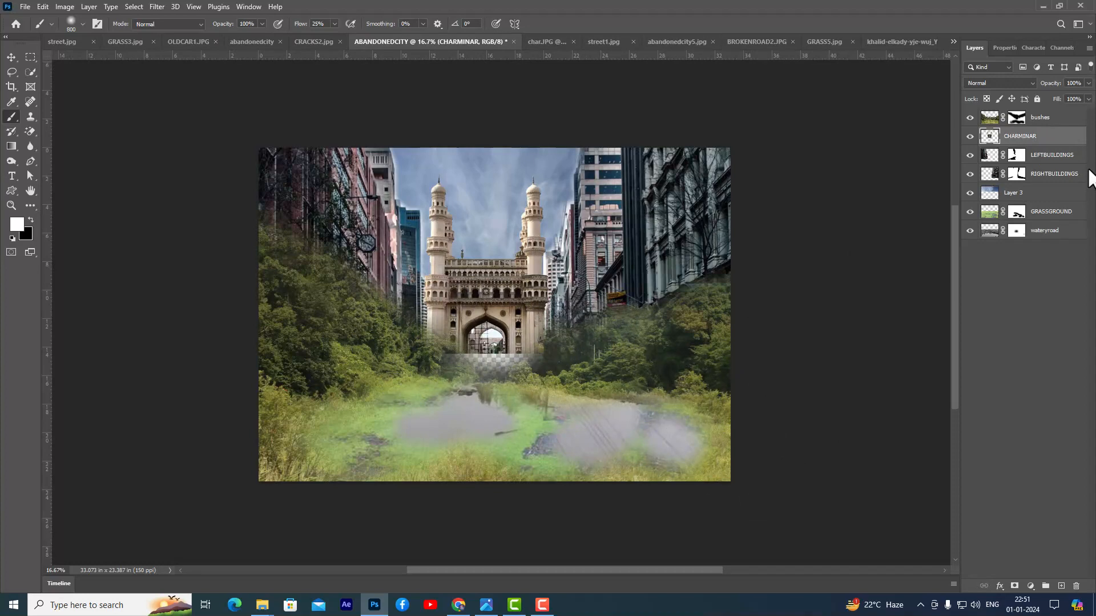
key("ctrl+t")
left_click_drag(549, 169, 567, 151)
left_click_drag(544, 264, 541, 258)
key("shift+Down")
key("shift+Down")
key("shift+Down")
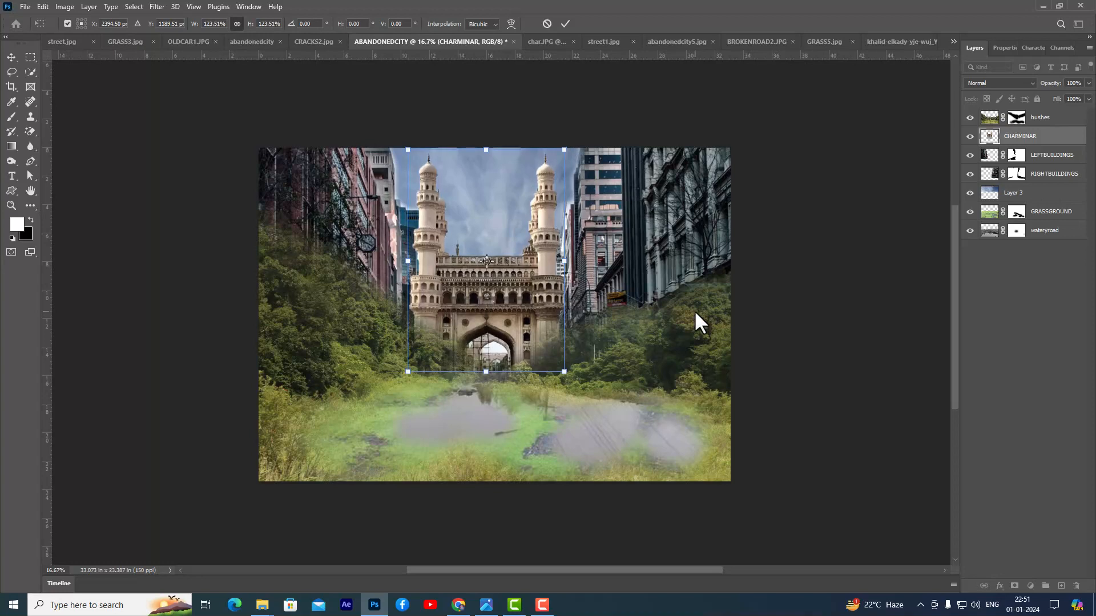
key("Return")
key("b")
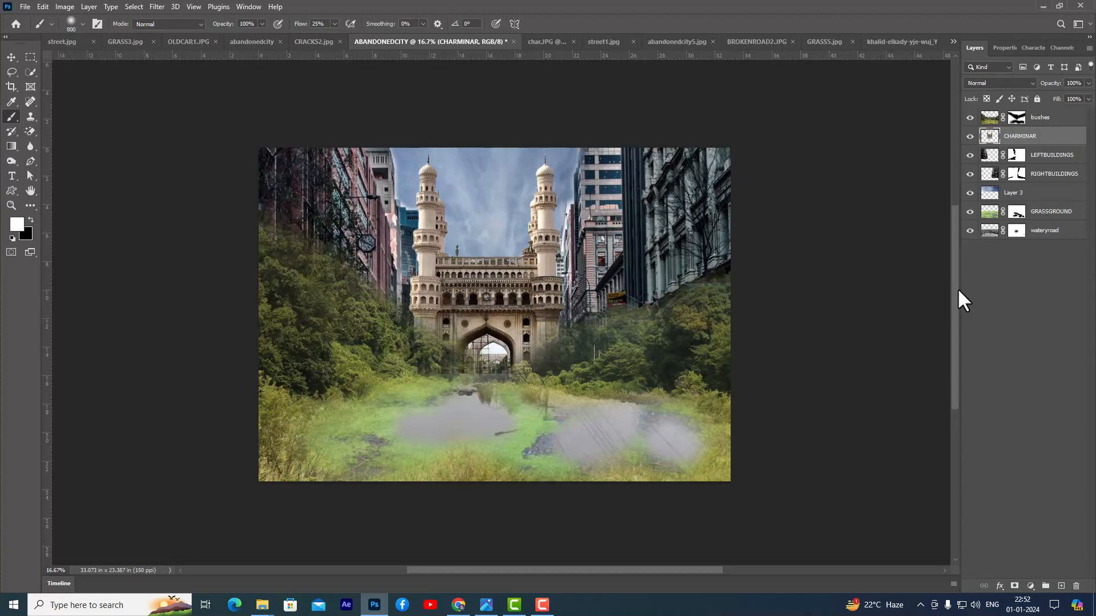
- Open CRACKS2 from the ABANDONEDCITY-FILES folder and copy it into the ABANDONEDCITY document directly above the CHARMINAR layer
key("ctrl+o")
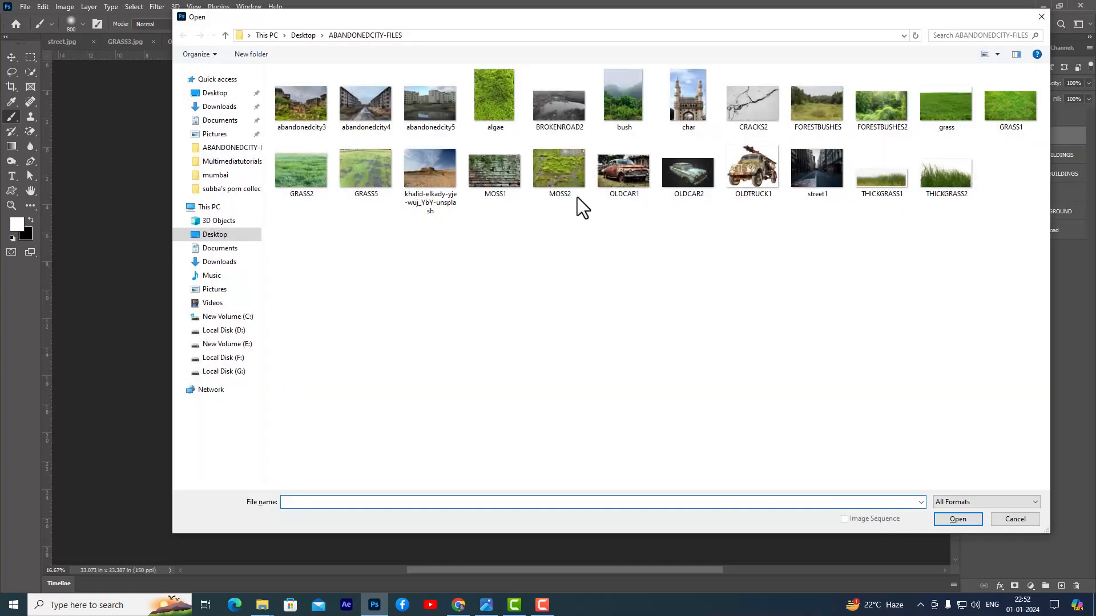
left_click(750, 120)
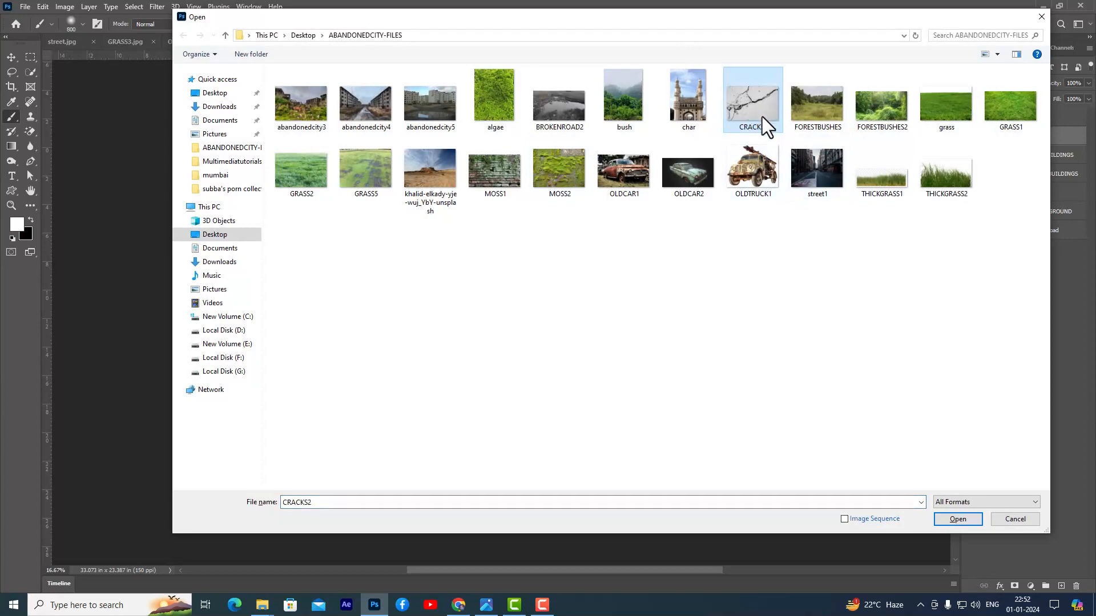
left_click(947, 520)
left_click(11, 57)
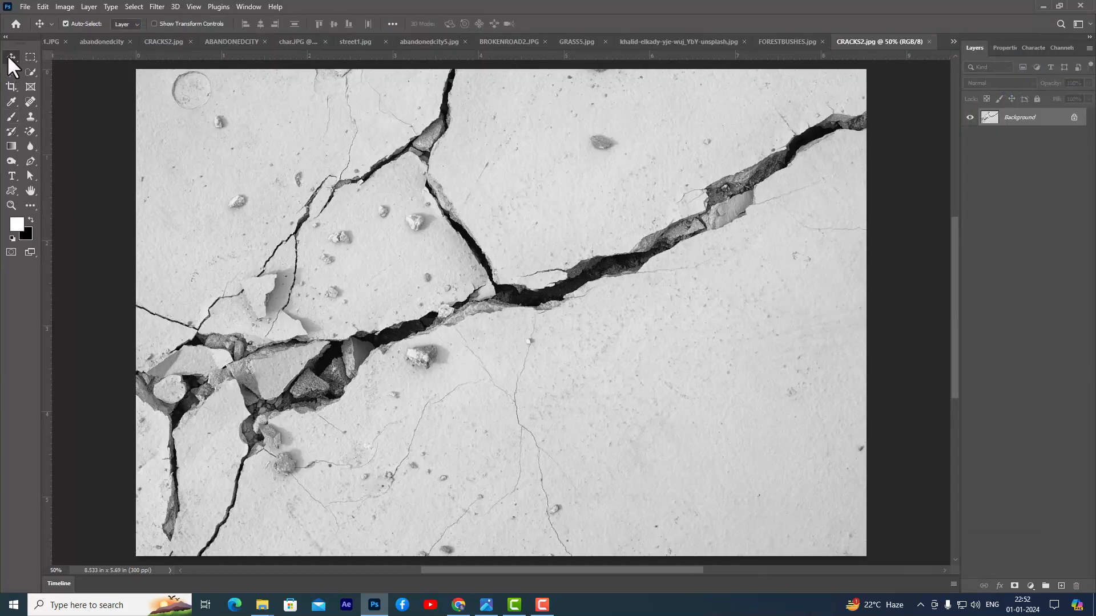
left_click_drag(534, 164, 526, 281)
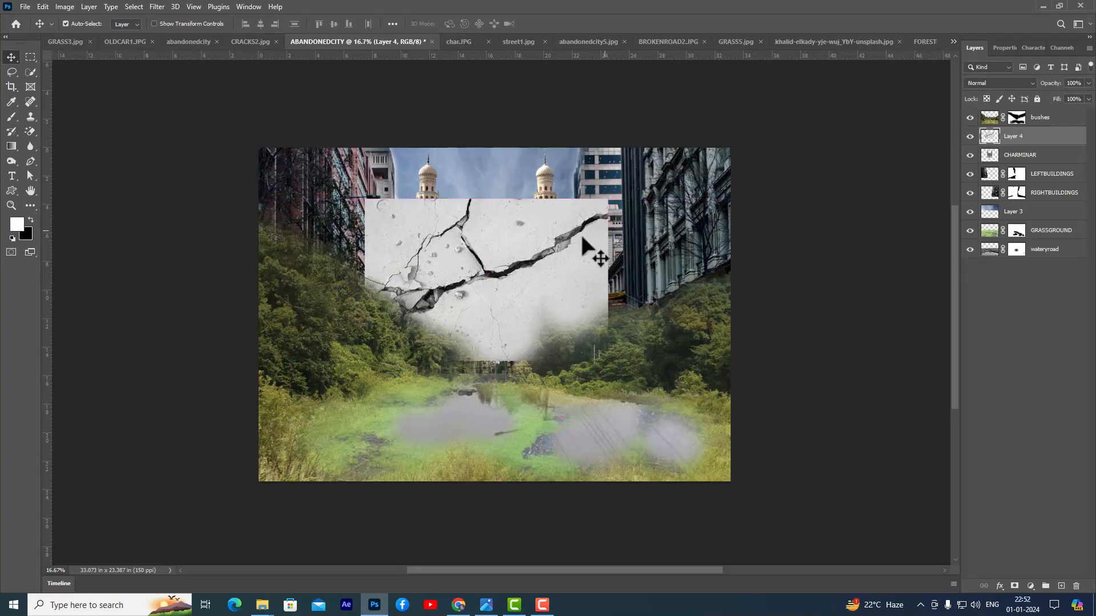
- Shrink the cracks layer and rotate it about 22° counter-clockwise, placing it across the Charminar's facade
key("ctrl+t")
left_click_drag(602, 203, 552, 222)
left_click_drag(544, 257, 545, 269)
mouse_move(575, 234)
left_mouse_down()
mouse_move(564, 241)
mouse_move(576, 214)
left_mouse_up()
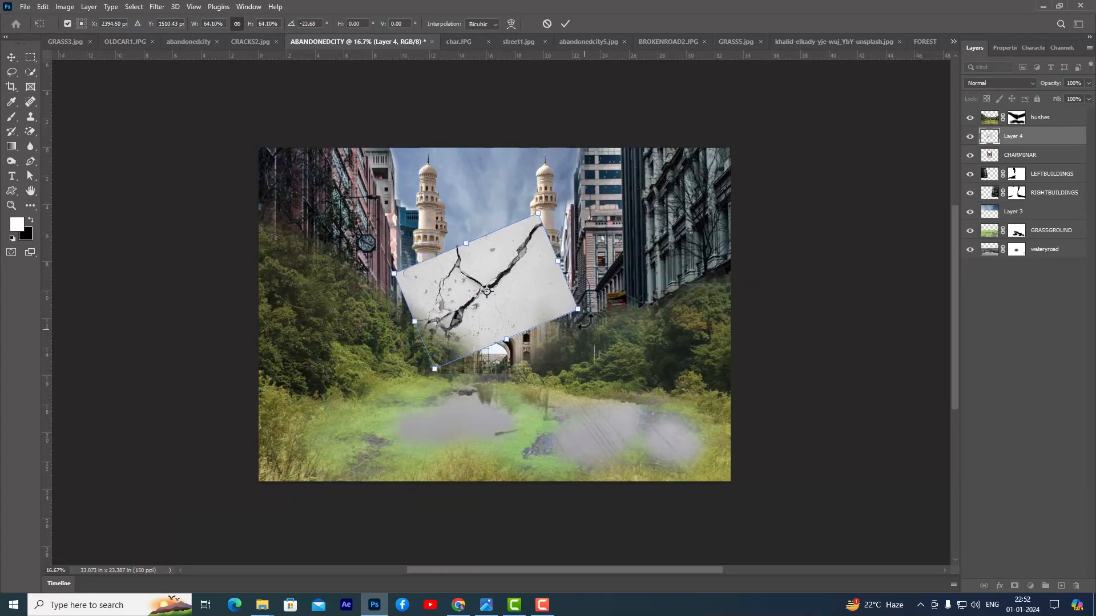
left_click_drag(553, 286, 507, 298)
key("Return")
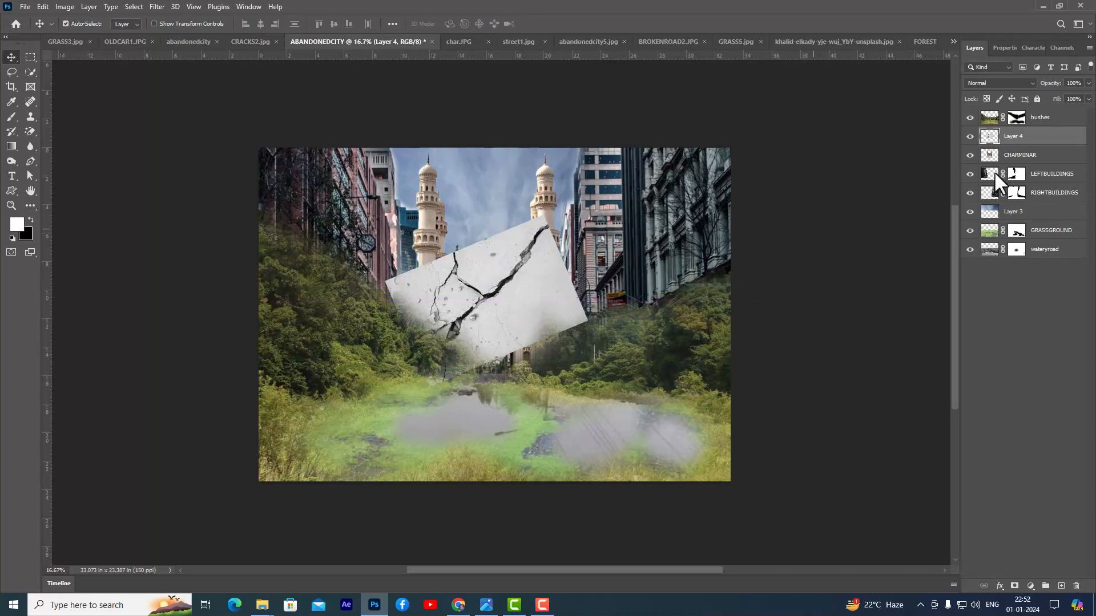
- Clip the cracks layer to CHARMINAR and set its blend mode to Multiply
left_click(1058, 141, "alt")
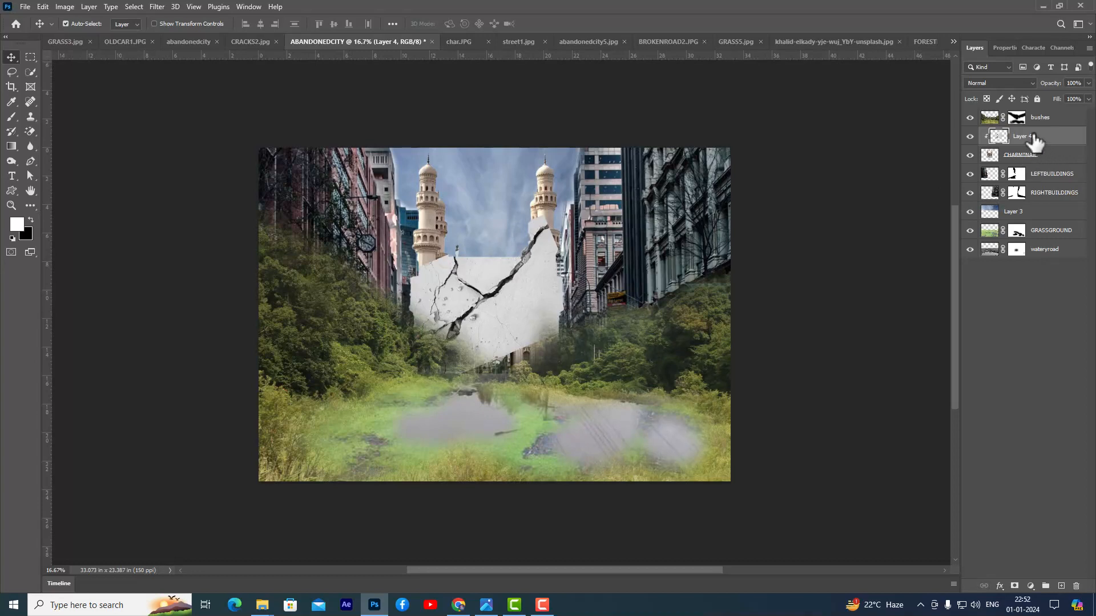
left_click(997, 80)
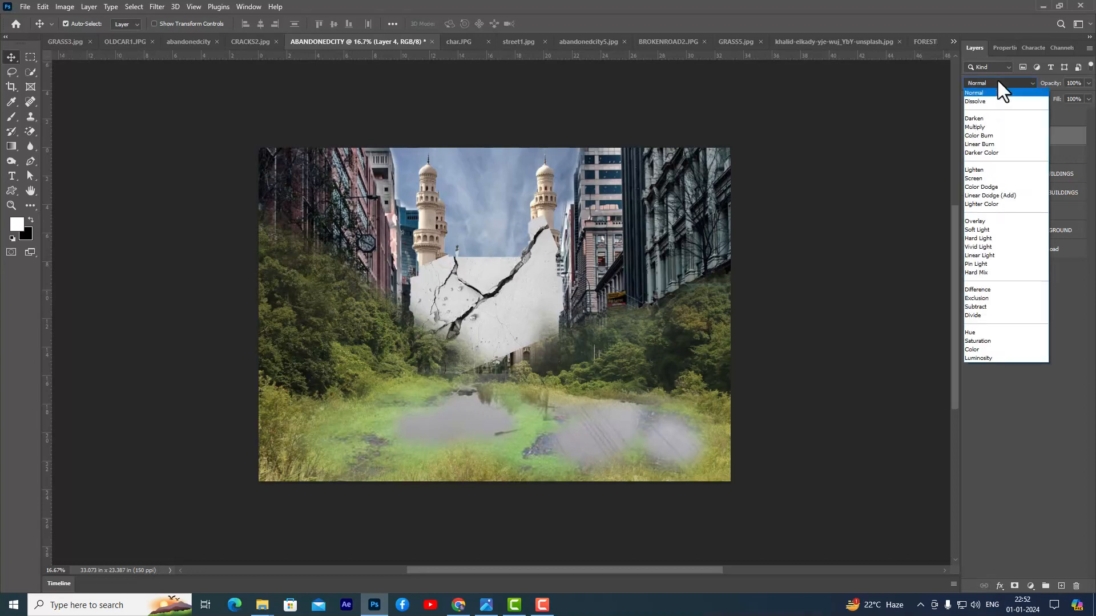
left_click(989, 126)
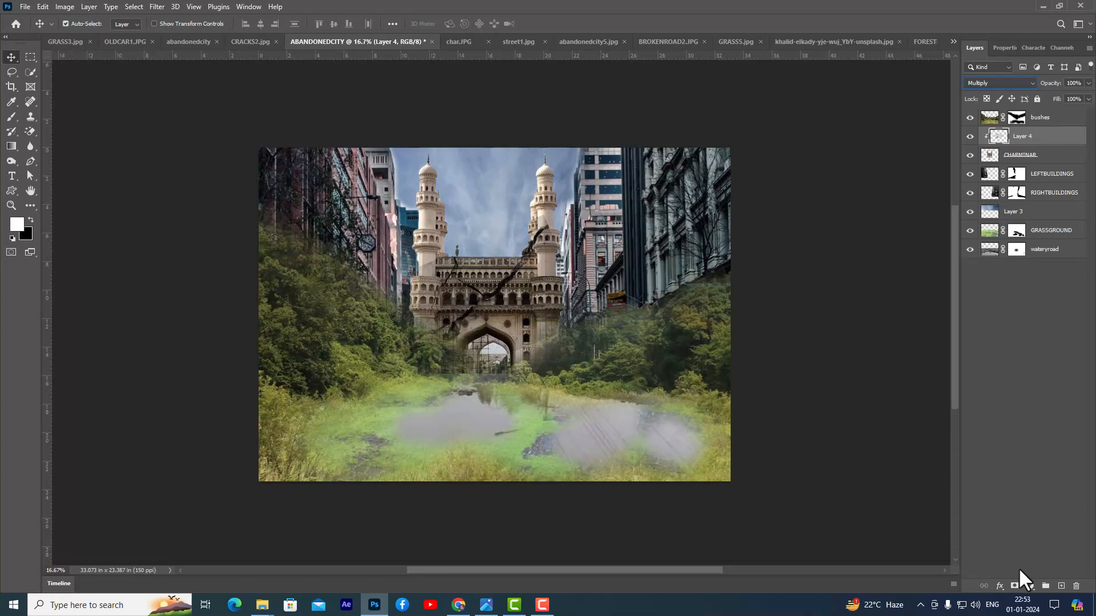
- Add a mask to the cracks layer and paint black beside the Charminar's right minaret with a 200 px brush at 100% flow
left_click(1015, 587)
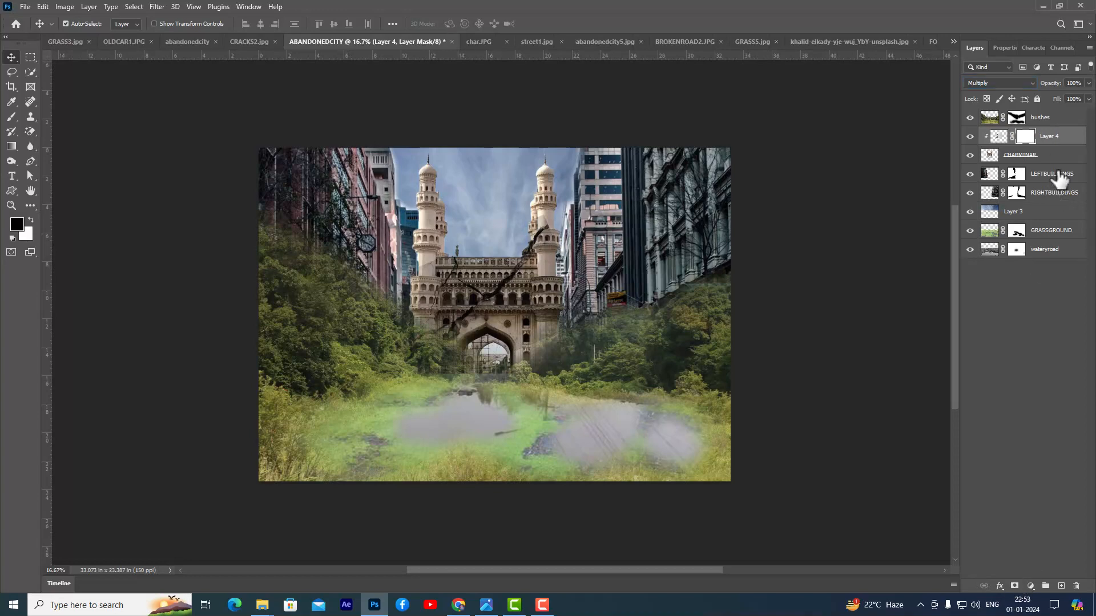
left_click(12, 117)
key("bracketleft")
key("bracketleft")
key("bracketleft")
key("bracketleft")
key("bracketleft")
key("bracketleft")
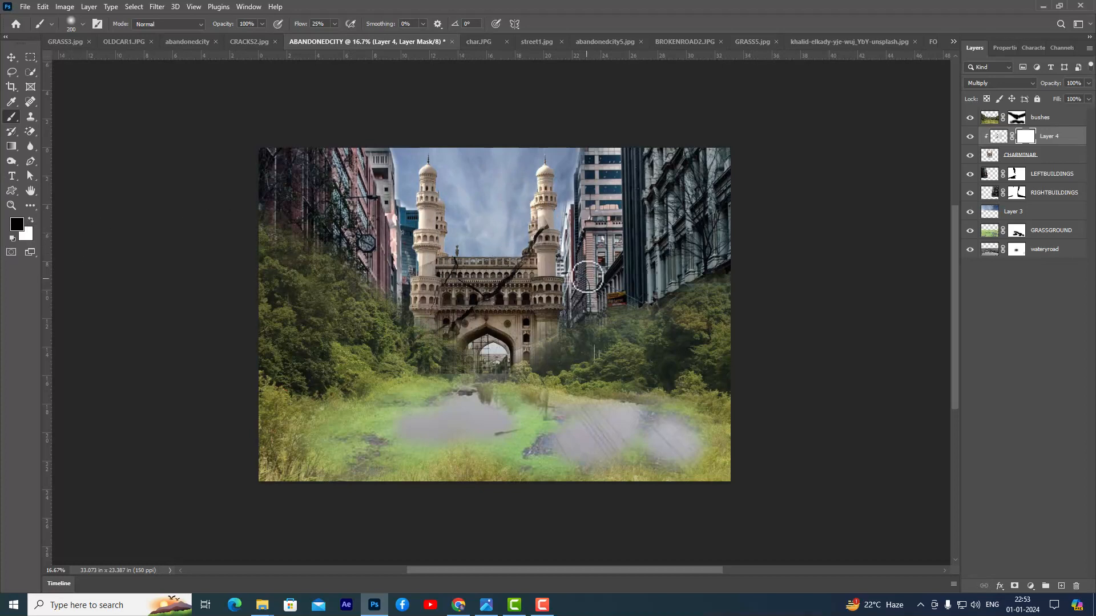
left_click(335, 24)
left_click_drag(334, 35, 378, 36)
left_click(527, 249)
left_click_drag(529, 243, 517, 250)
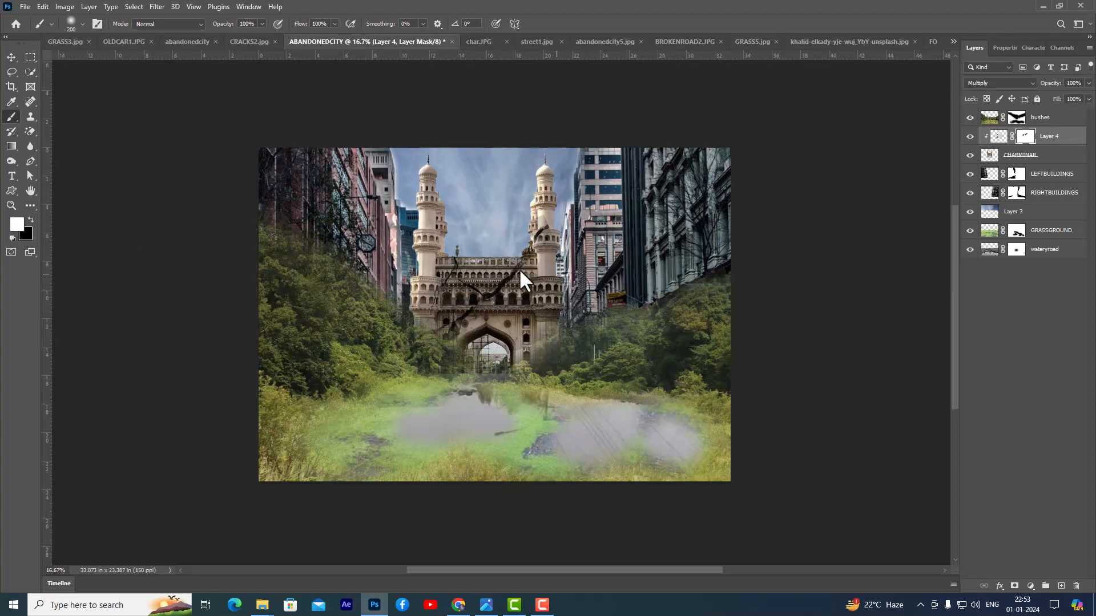
left_click(11, 57)
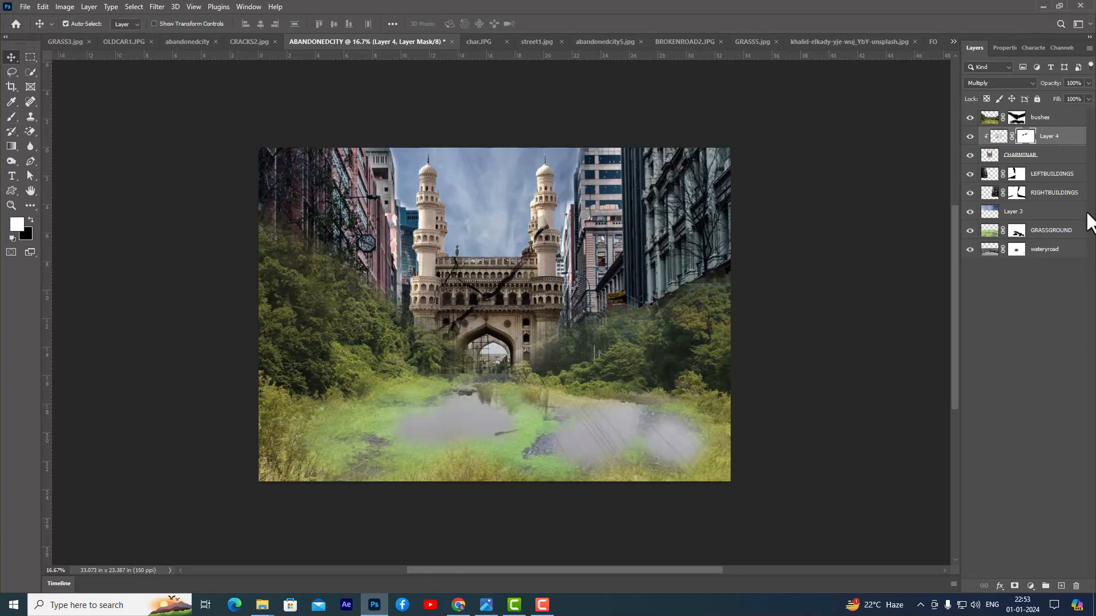
- Open THICKGRASS2 from the ABANDONEDCITY-FILES folder and copy it into the ABANDONEDCITY document above the bushes layer, in the lower-left foreground
left_click(1077, 123)
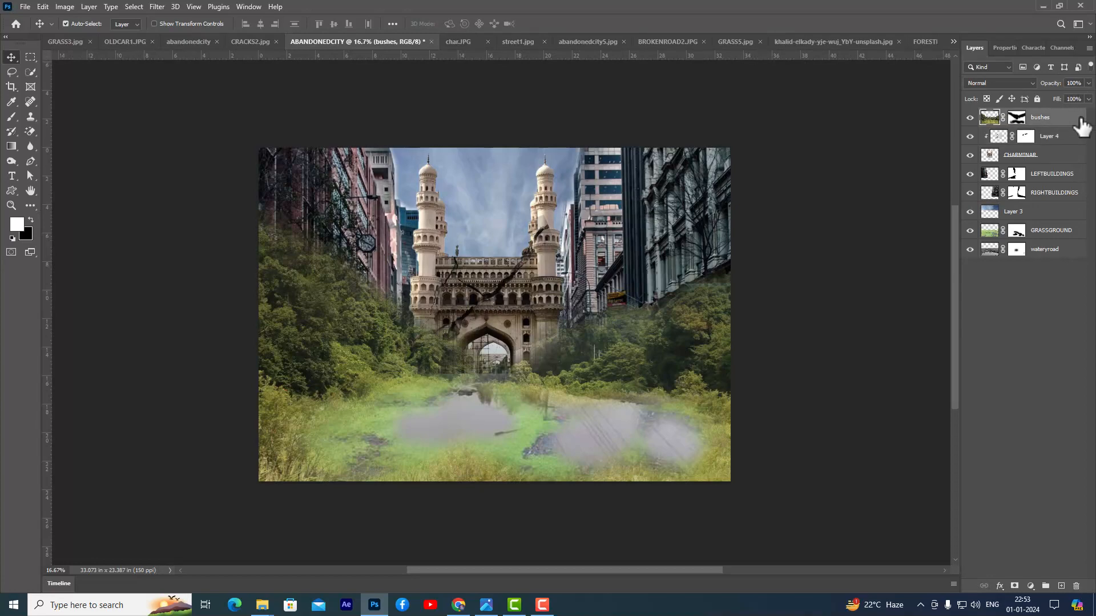
key("ctrl+o")
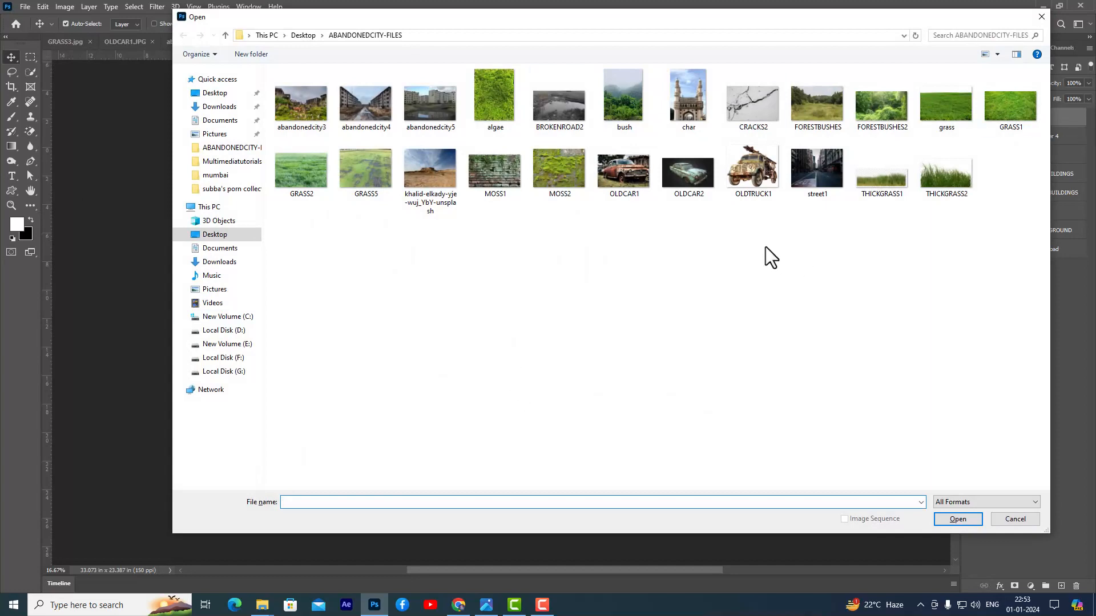
left_click(954, 183)
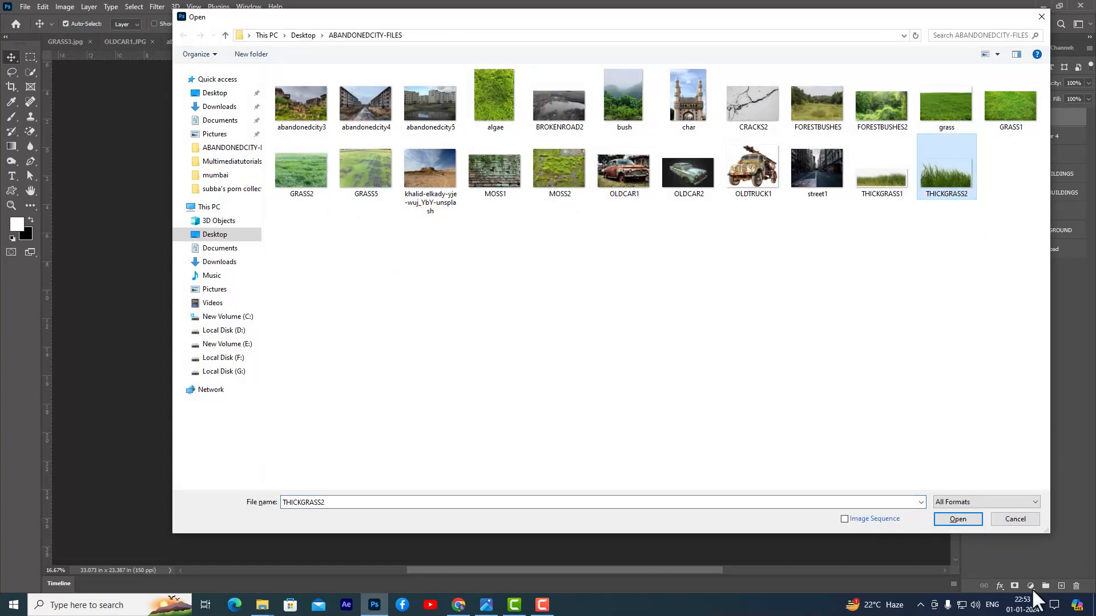
left_click(957, 519)
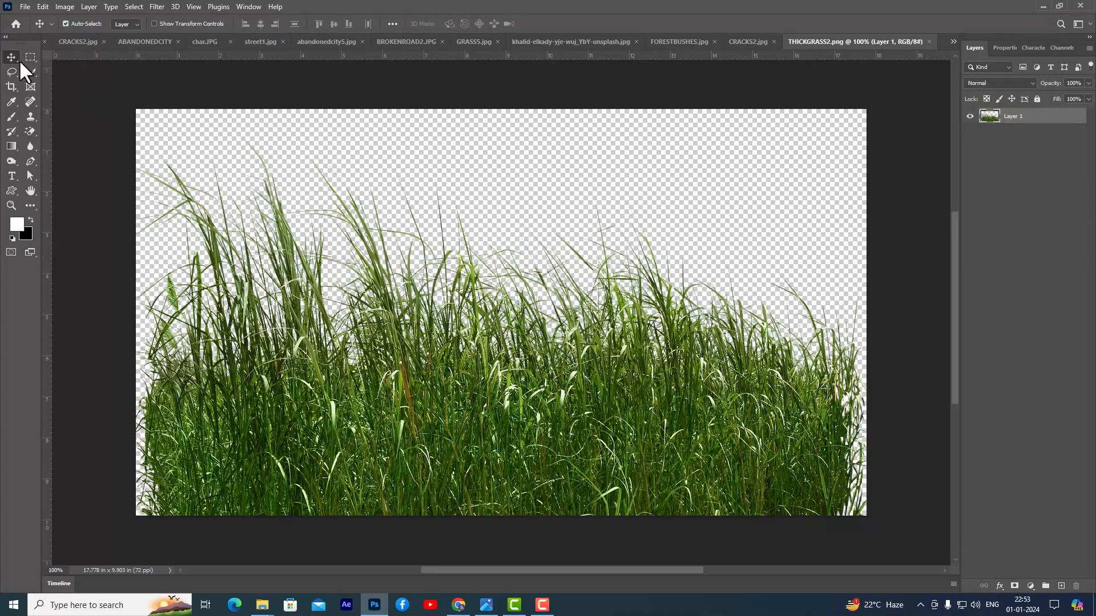
left_click_drag(440, 330, 133, 48)
left_click_drag(480, 423, 369, 447)
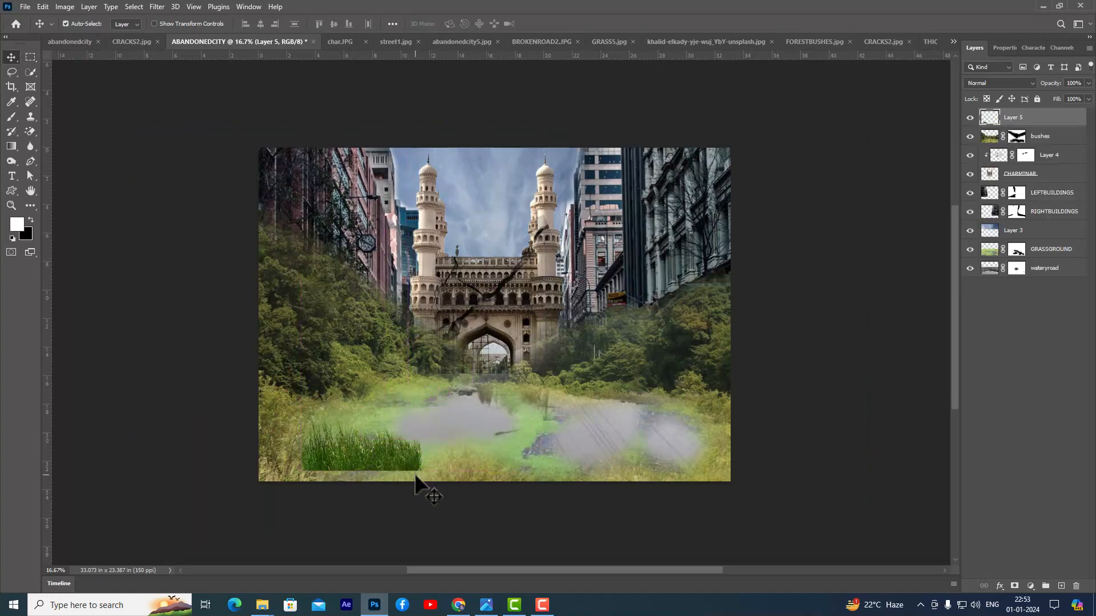
- Enlarge the thick grass along the lower-left foreground and place a duplicate of it across the lower middle
key("ctrl+t")
left_click_drag(420, 423, 471, 379)
left_click_drag(428, 451, 525, 477)
key("Return")
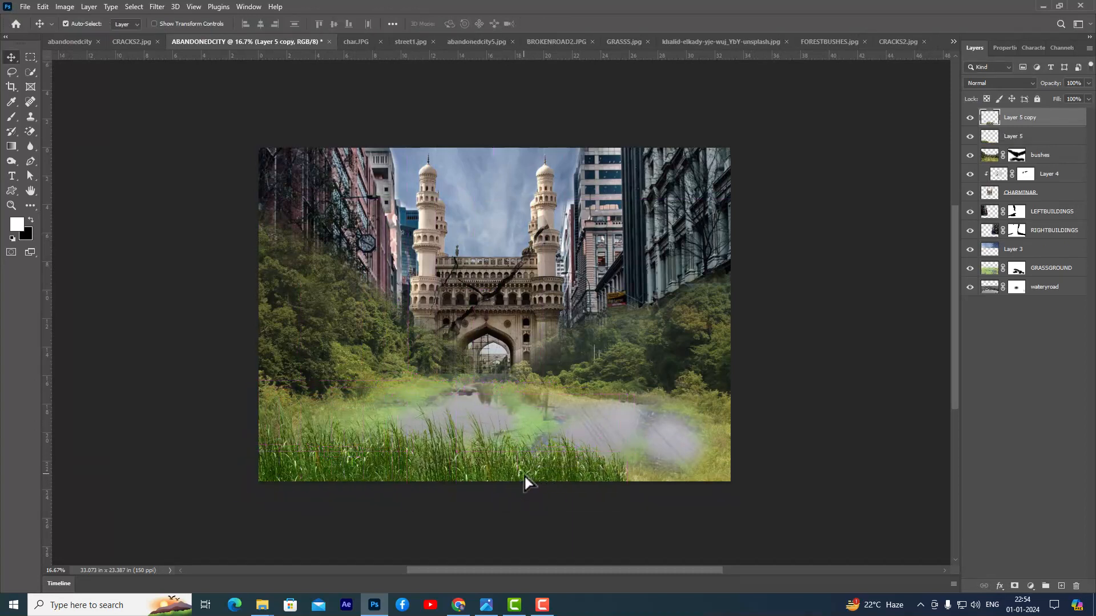
- Flip the middle grass copy horizontally and warp it slightly so it blends with the grass on its left
key("ctrl+t")
right_click(512, 464)
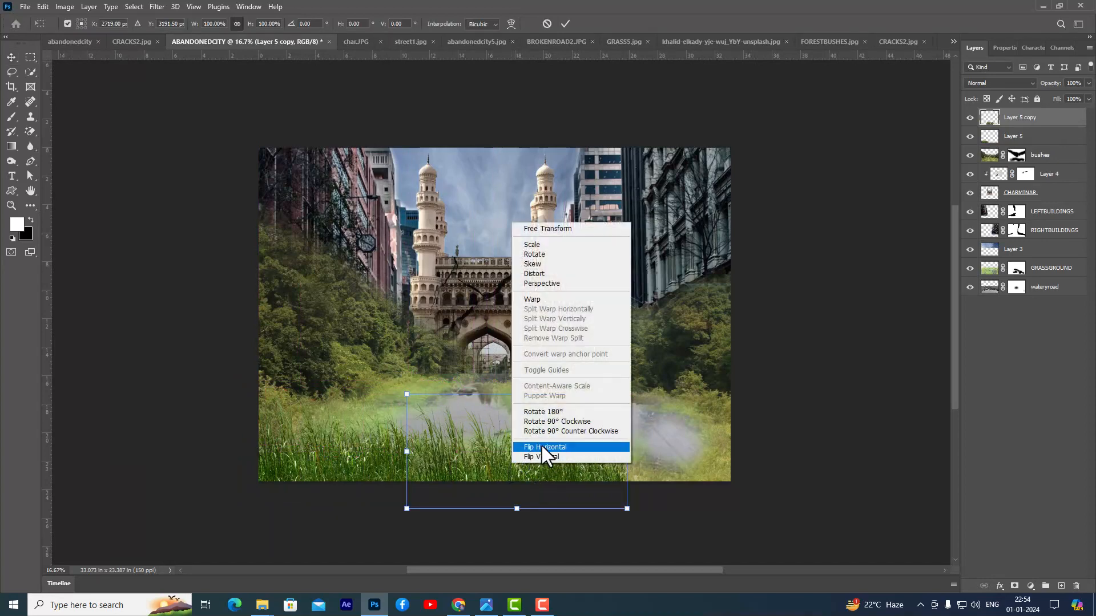
left_click(542, 448)
left_click_drag(507, 457, 507, 459)
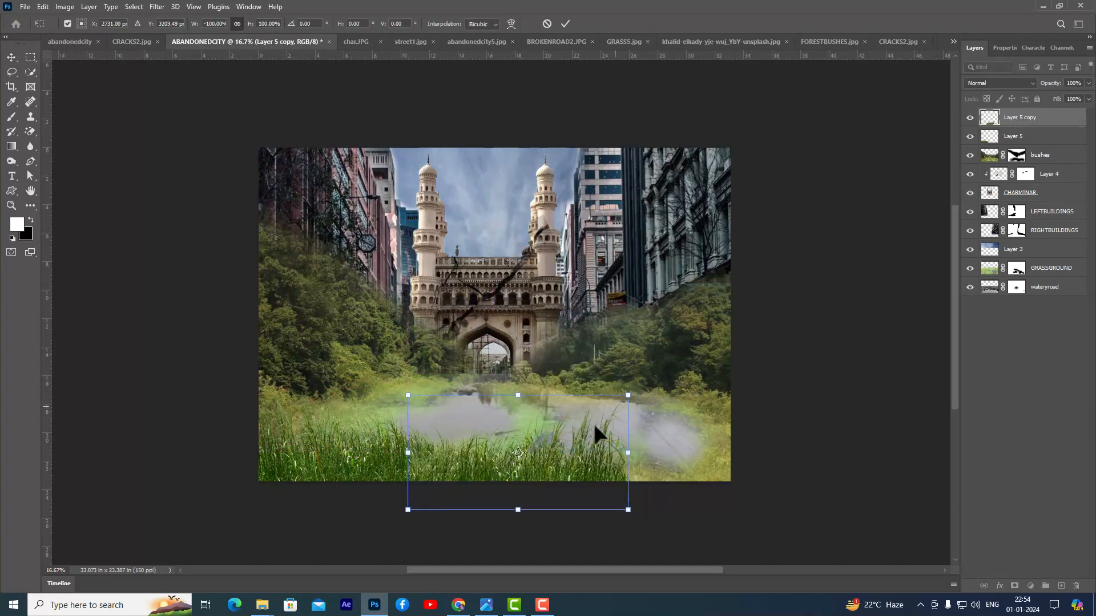
right_click(582, 439)
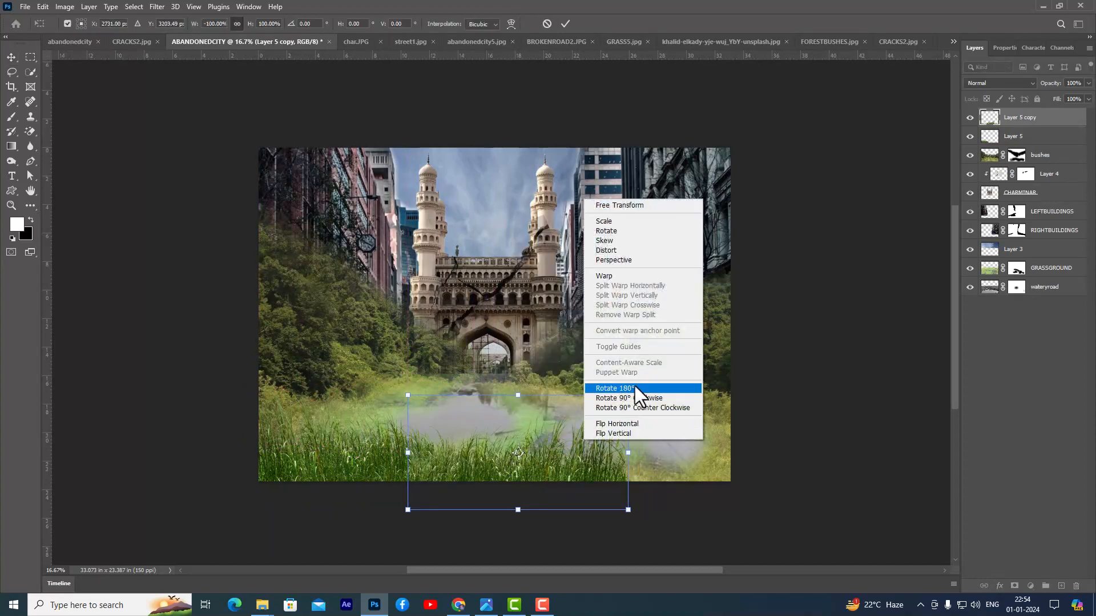
left_click(631, 277)
left_click_drag(606, 434, 604, 438)
left_click_drag(490, 469, 431, 454)
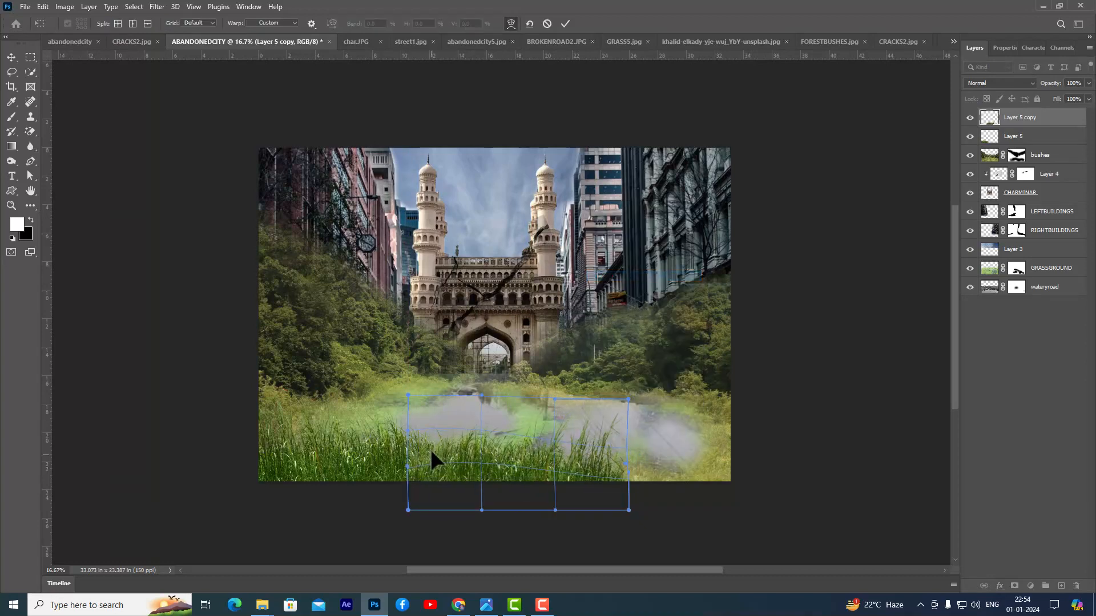
key("Return")
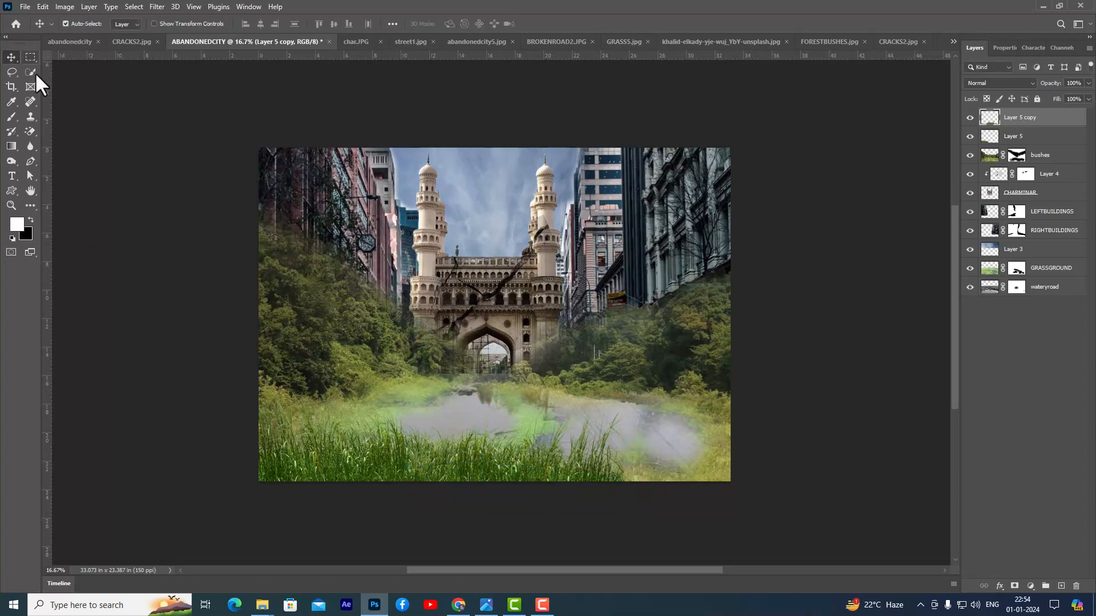
- Duplicate the middle grass to the lower-right corner of the painting and warp the copy to vary its outline
left_click_drag(518, 472, 665, 470)
key("ctrl+j")
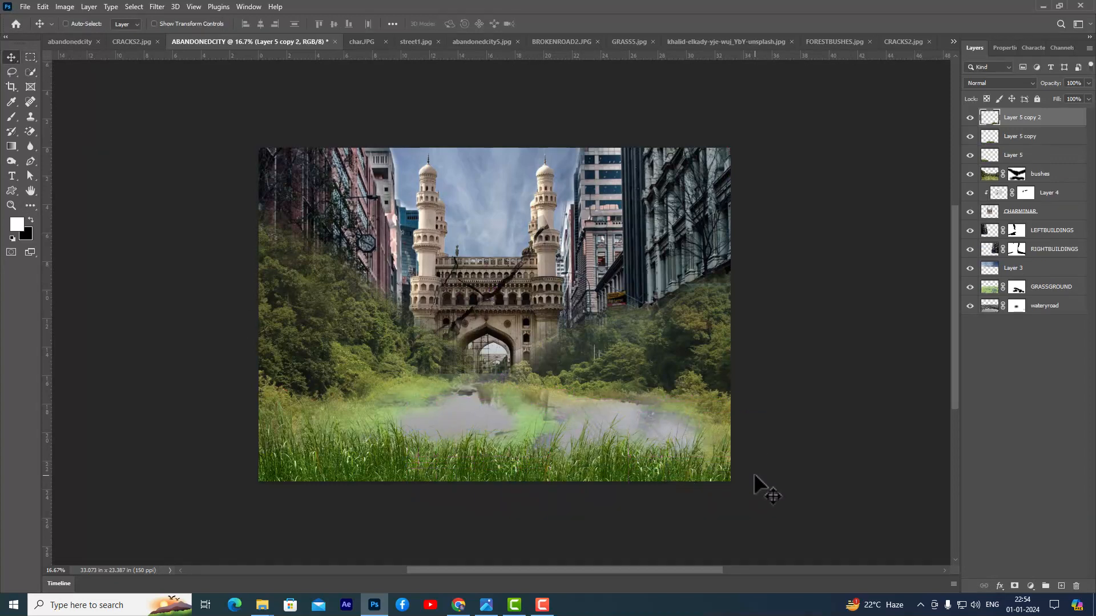
key("ctrl+t")
right_click(711, 455)
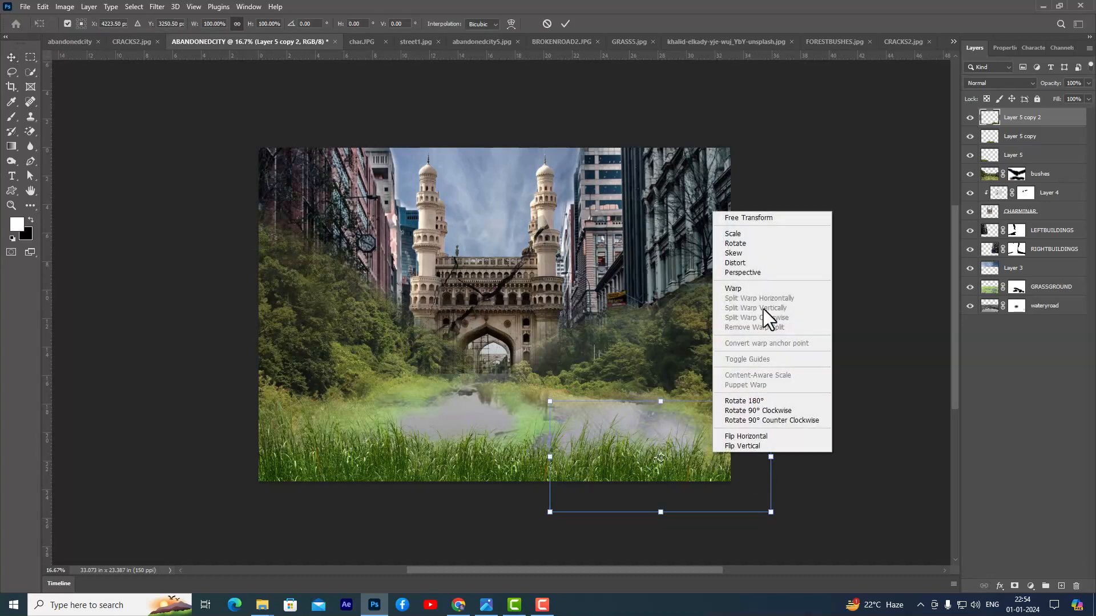
left_click(759, 289)
left_click_drag(710, 440, 710, 451)
left_click_drag(568, 455, 567, 462)
mouse_move(714, 477)
left_mouse_down()
mouse_move(714, 460)
mouse_move(718, 468)
left_mouse_up()
key("Return")
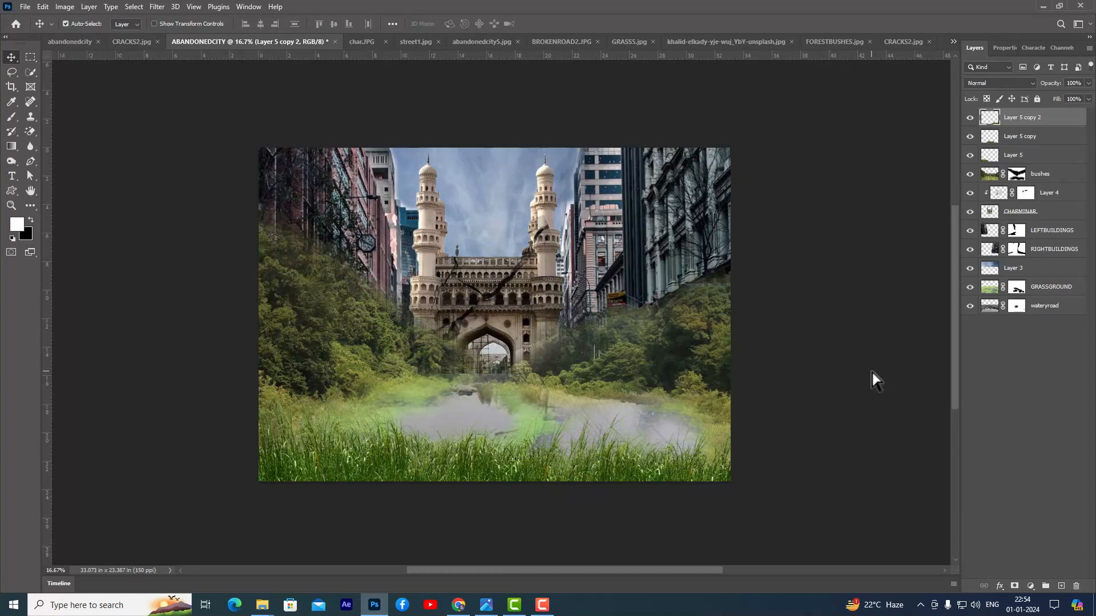
- Open algae from the ABANDONEDCITY-FILES folder and copy it into the ABANDONEDCITY document over the Charminar
key("ctrl+o")
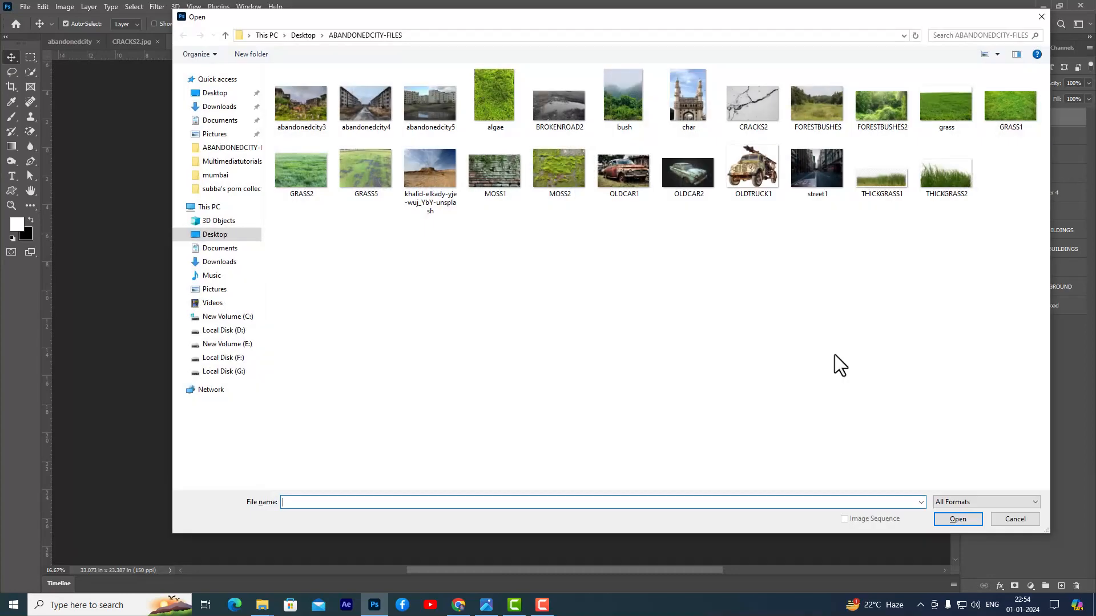
left_click(498, 97)
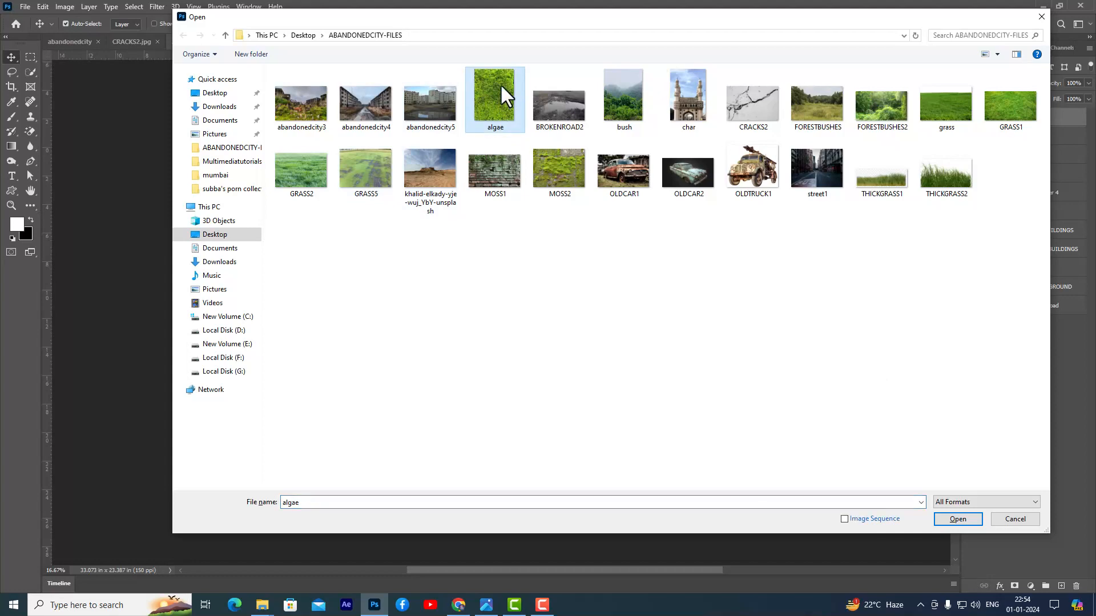
left_click(963, 519)
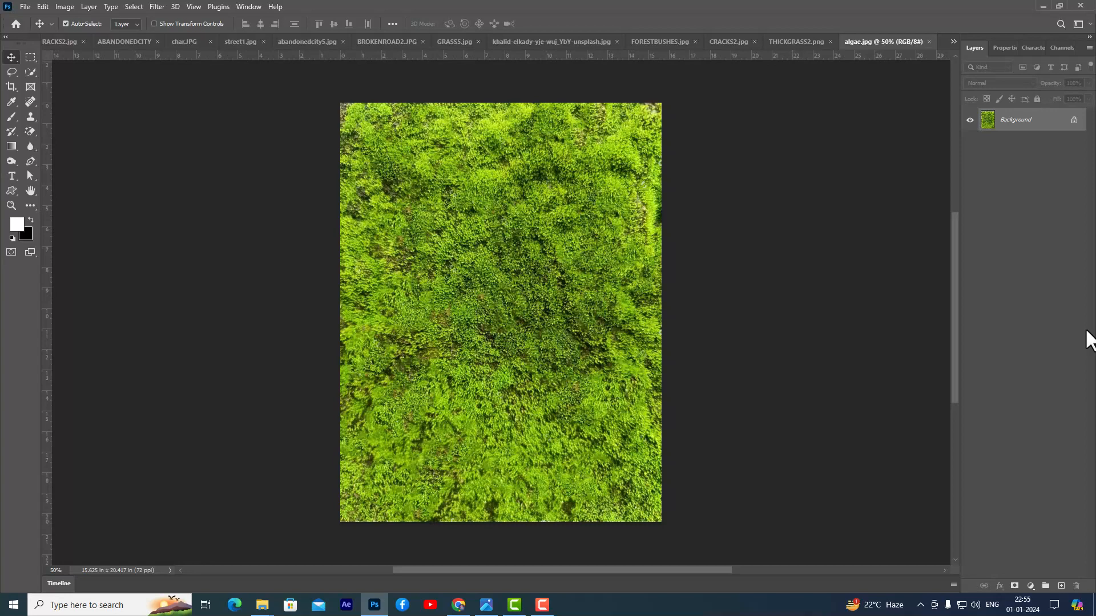
left_click_drag(435, 186, 529, 274)
- Enlarge the algae layer to about 145% and rotate it about 4.4° clockwise so it covers the Charminar's body
key("ctrl+t")
left_click_drag(560, 221, 575, 199)
left_click_drag(558, 237, 534, 230)
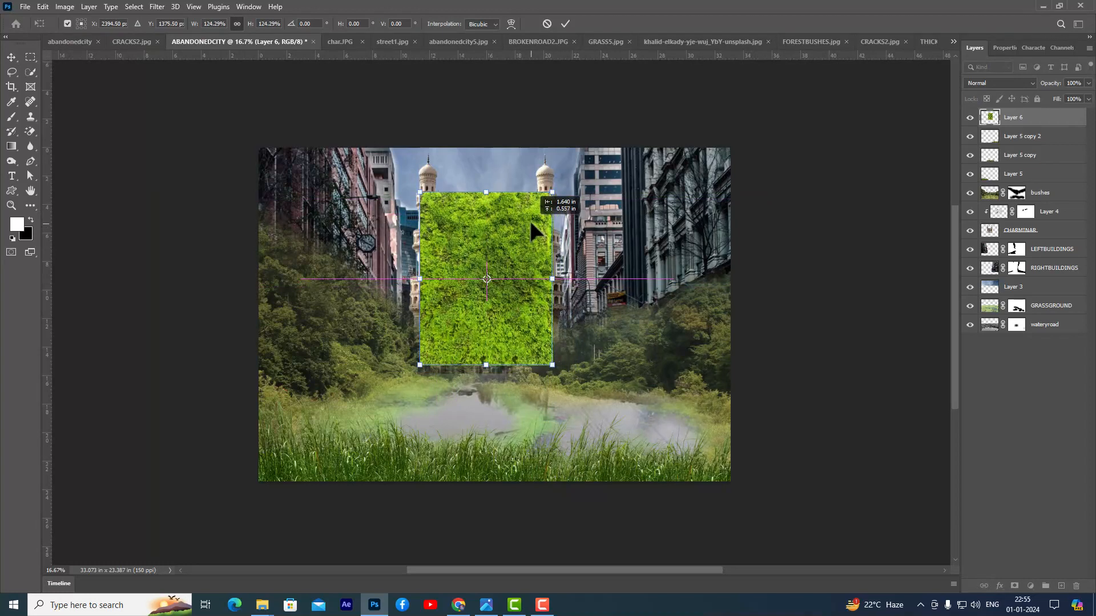
left_click_drag(538, 281, 547, 283)
mouse_move(574, 187)
left_mouse_down()
mouse_move(591, 188)
mouse_move(578, 181)
left_mouse_up()
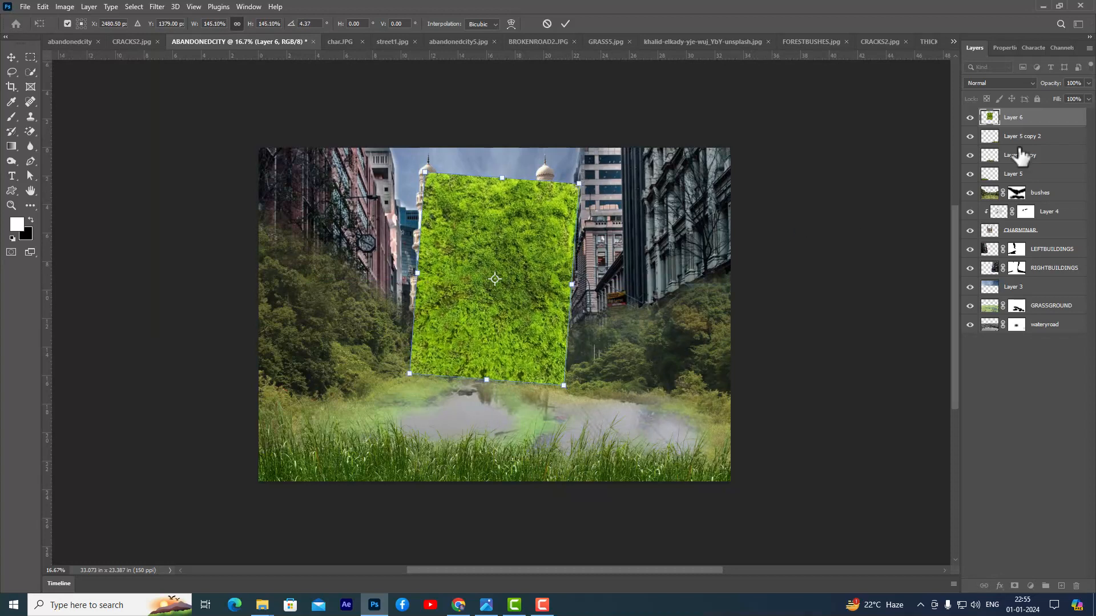
key("Return")
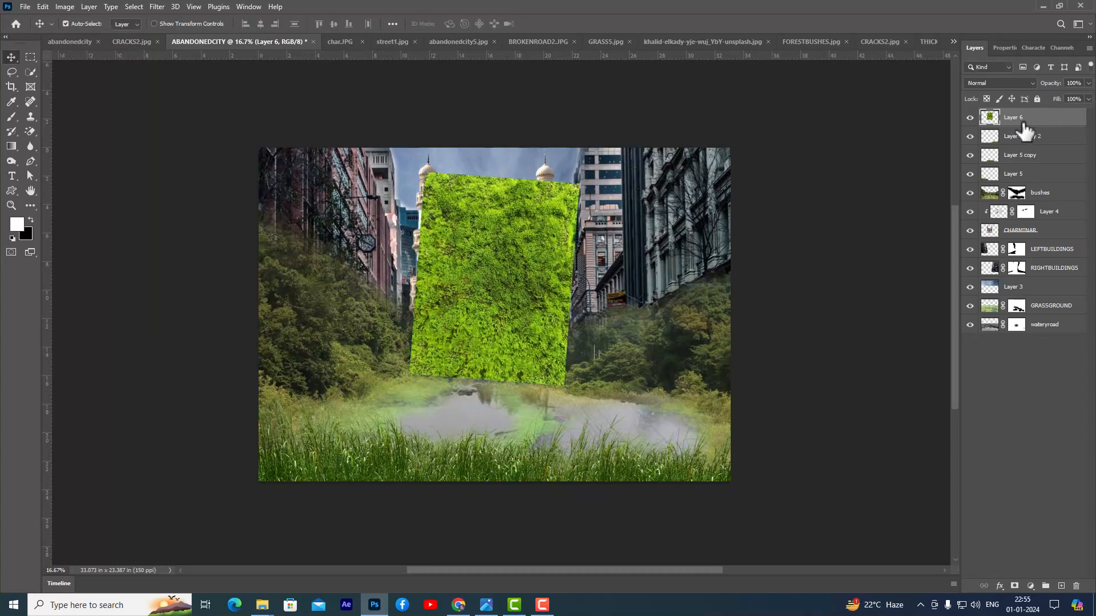
- Move the algae layer directly beneath the bushes layer and clip it to CHARMINAR
left_click_drag(1047, 124, 1039, 199)
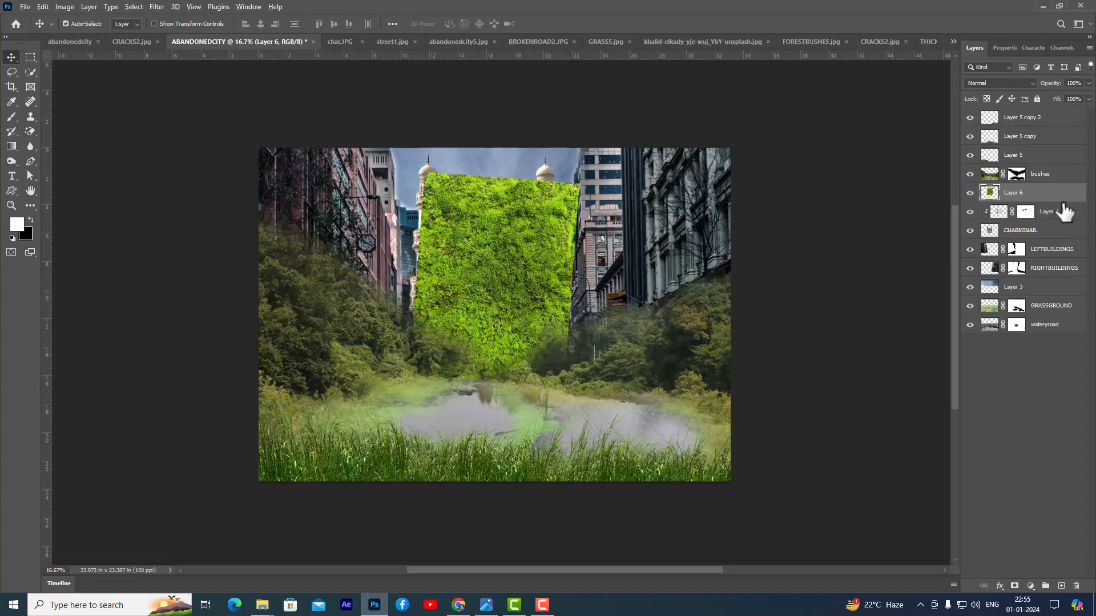
left_click(1064, 201, "alt")
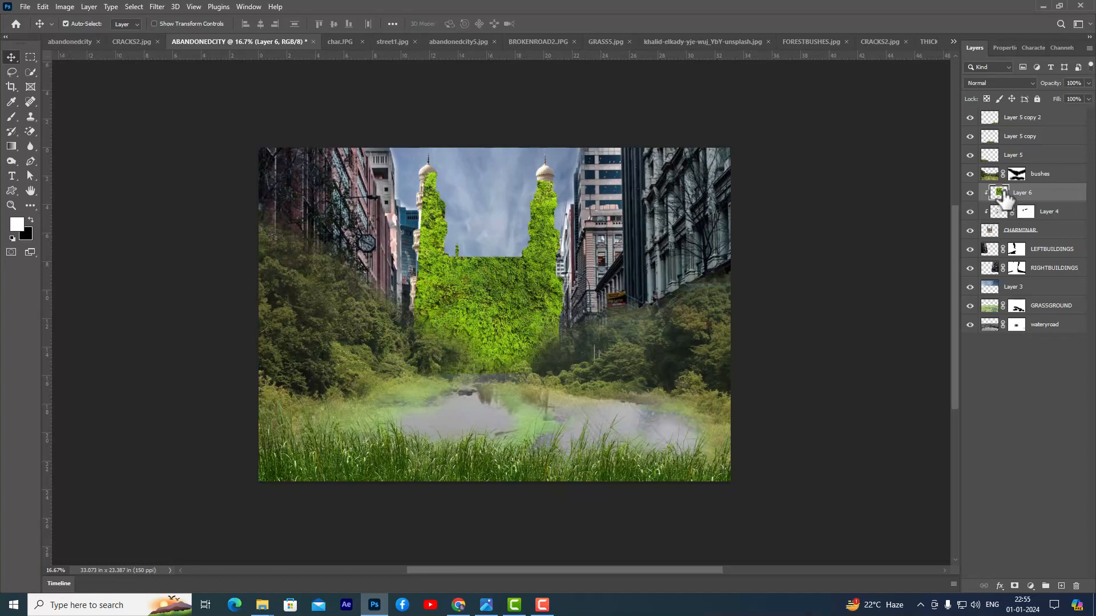
- Hide the algae with a black mask and paint white down the right minaret with a 200 px brush at 18% flow
left_click(1014, 586, "alt")
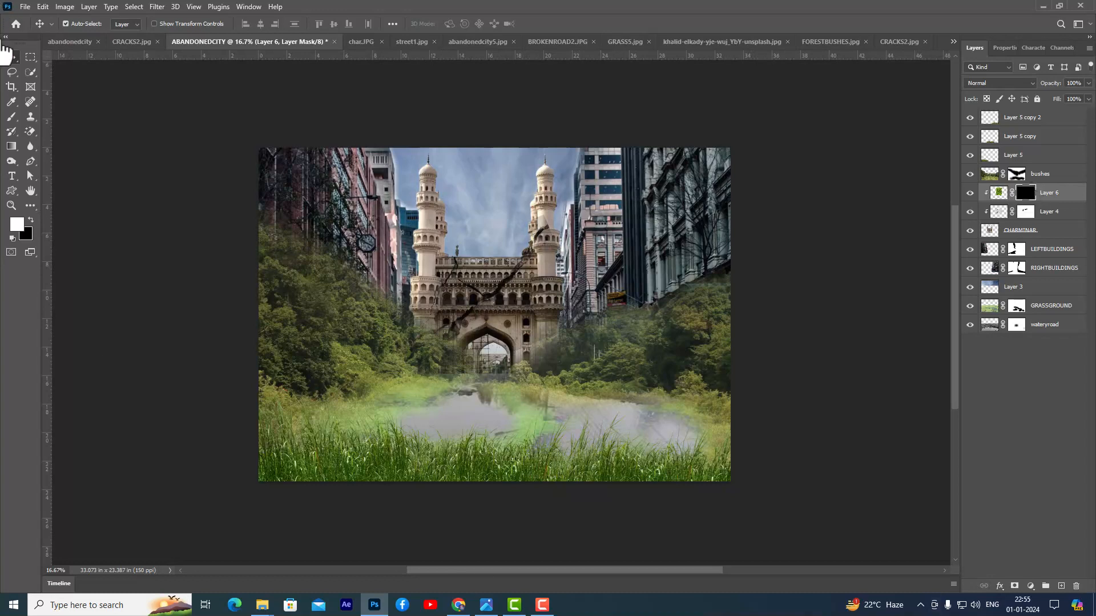
left_click(12, 116)
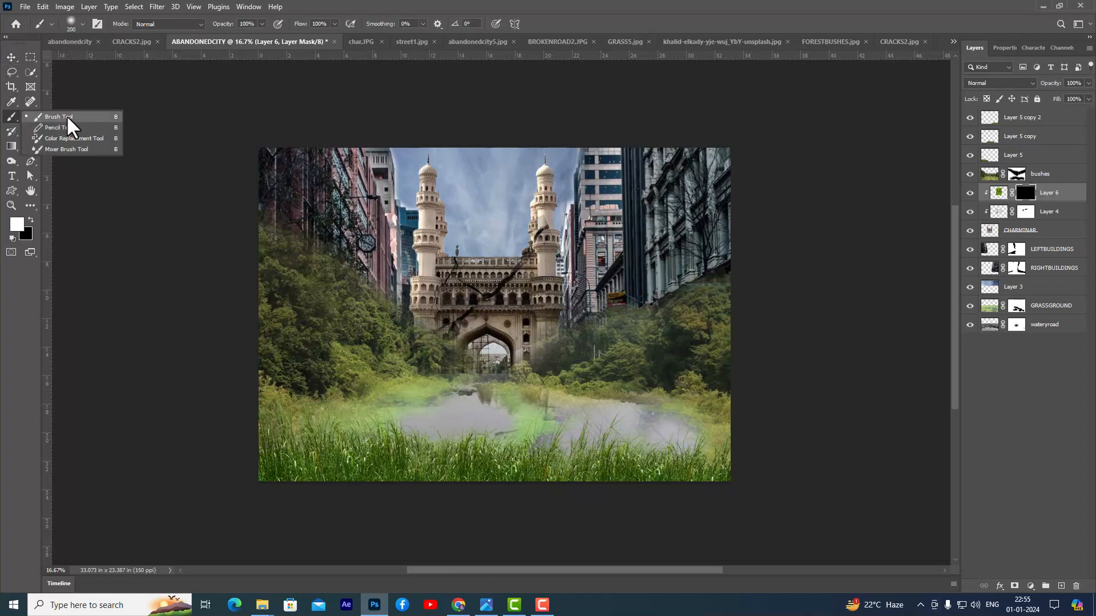
left_click(67, 118)
left_click(334, 24)
left_click_drag(337, 36, 311, 39)
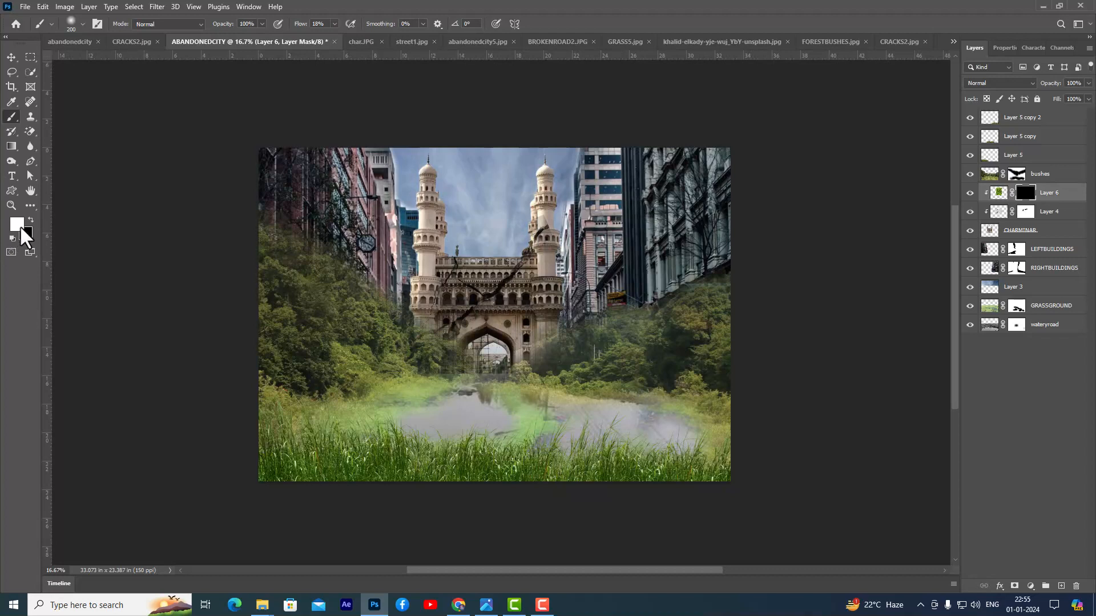
mouse_move(549, 204)
left_mouse_down()
mouse_move(542, 348)
mouse_move(559, 325)
mouse_move(553, 266)
mouse_move(539, 379)
mouse_move(546, 240)
left_mouse_up()
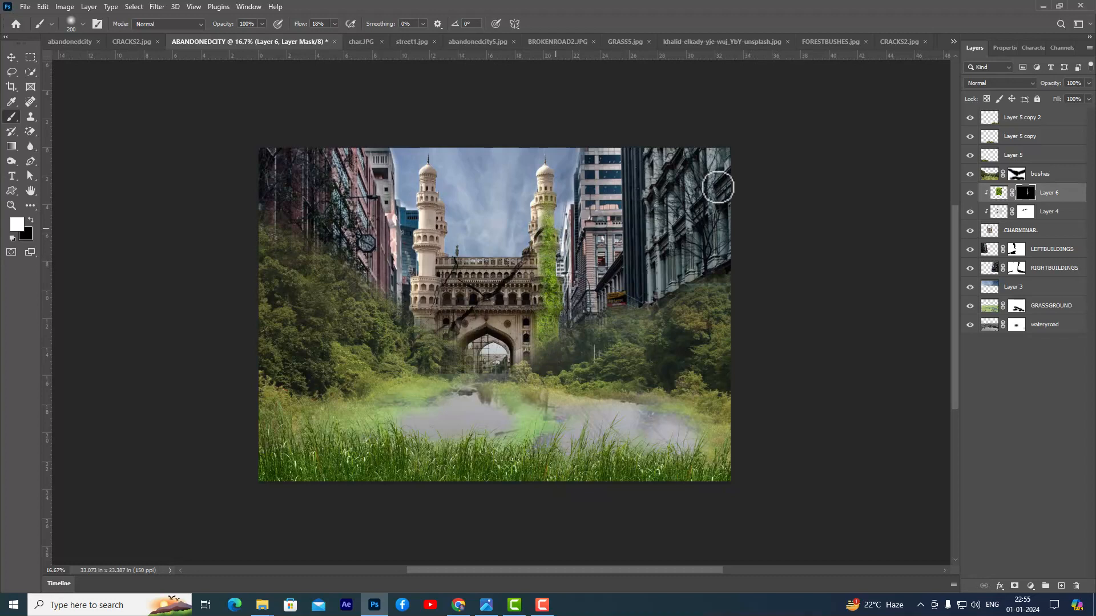
- Set the algae layer's blend mode to Multiply
left_click(999, 192)
left_click(1007, 80)
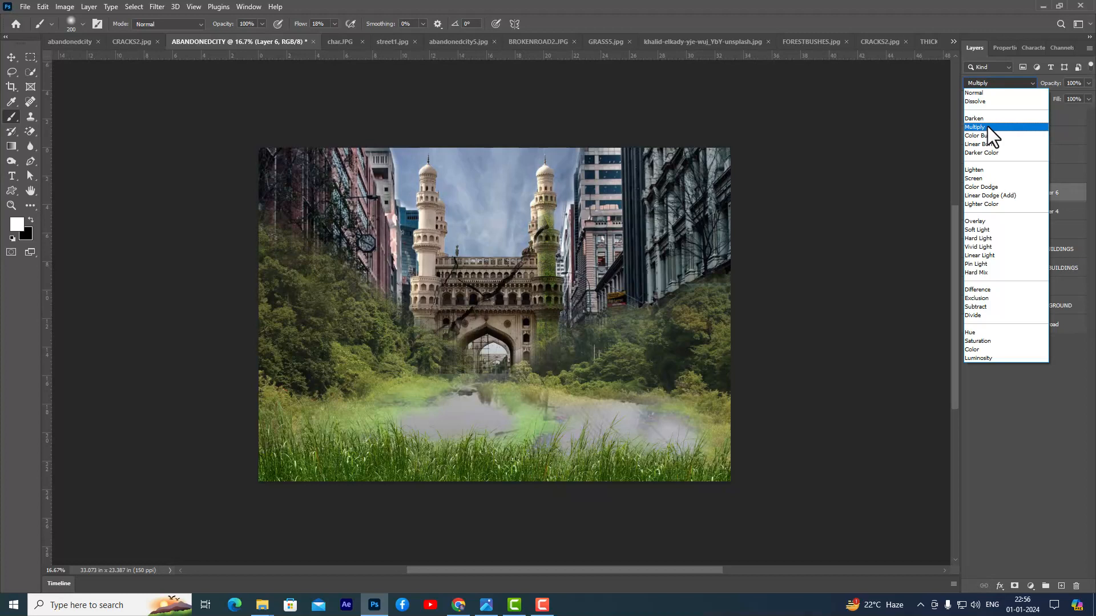
left_click(988, 126)
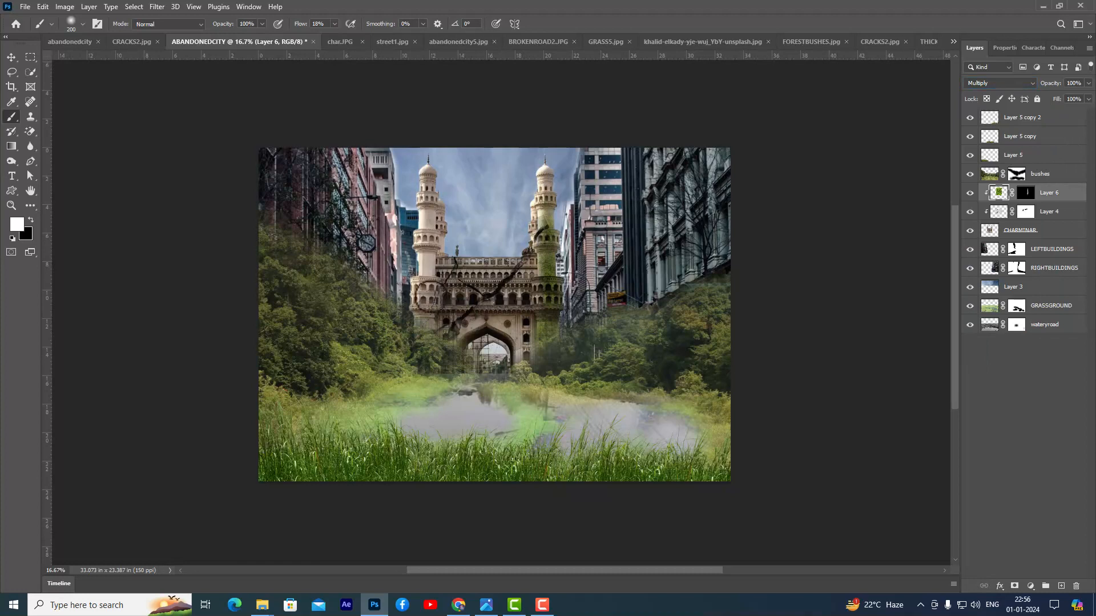
- Paint white on the algae mask across the Charminar's facade and both minarets, enlarging the brush to 400 px
left_click(1025, 192)
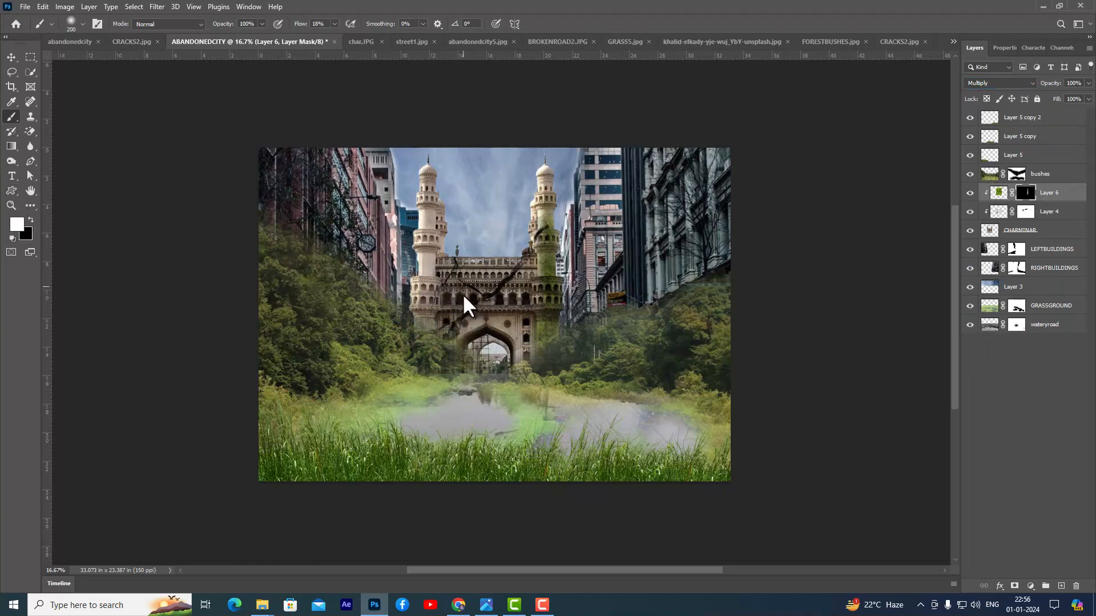
mouse_move(440, 276)
left_mouse_down()
mouse_move(434, 341)
mouse_move(463, 312)
mouse_move(442, 345)
mouse_move(463, 321)
mouse_move(523, 334)
mouse_move(514, 319)
mouse_move(517, 351)
mouse_move(510, 316)
mouse_move(527, 337)
mouse_move(523, 354)
mouse_move(521, 268)
mouse_move(528, 297)
left_mouse_up()
key("bracketright")
key("bracketright")
key("bracketright")
mouse_move(501, 283)
left_mouse_down()
mouse_move(512, 310)
mouse_move(514, 279)
mouse_move(526, 358)
mouse_move(551, 261)
mouse_move(531, 327)
mouse_move(486, 270)
mouse_move(547, 317)
mouse_move(503, 317)
mouse_move(519, 311)
mouse_move(528, 338)
mouse_move(542, 334)
mouse_move(540, 350)
mouse_move(533, 325)
left_mouse_up()
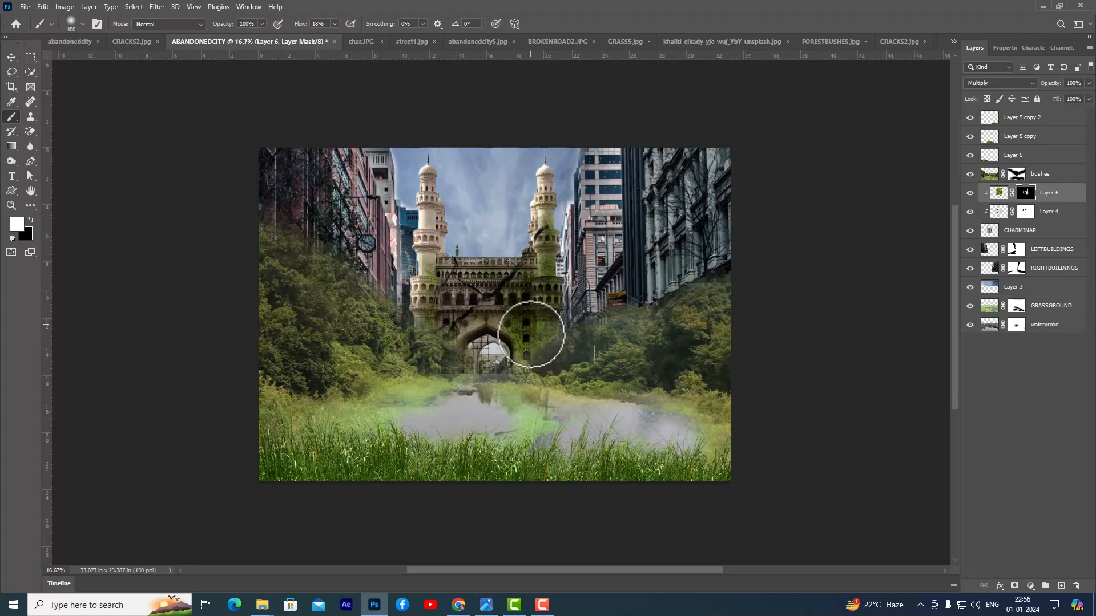
mouse_move(403, 266)
left_mouse_down()
mouse_move(421, 254)
mouse_move(426, 279)
mouse_move(425, 254)
mouse_move(424, 282)
left_mouse_up()
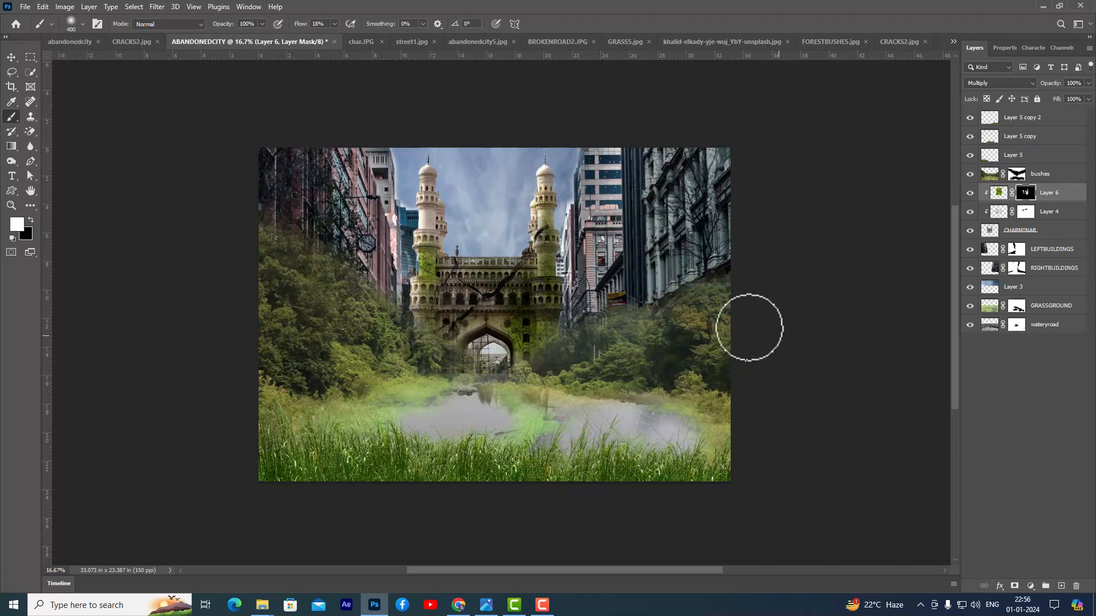
left_click_drag(527, 201, 544, 188)
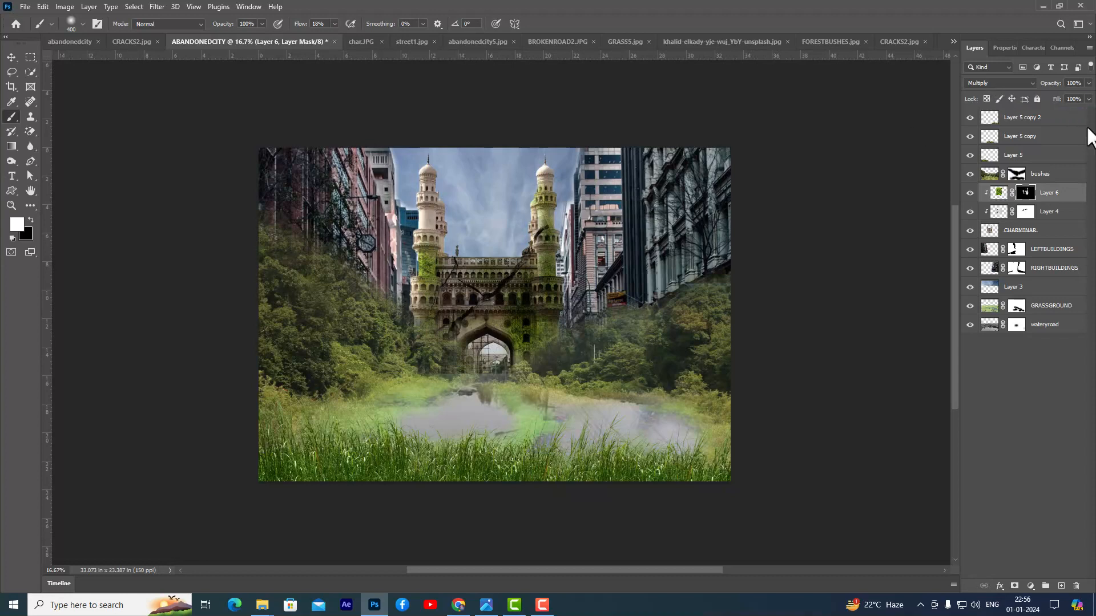
- Reduce the algae layer's opacity to 82%
left_click(1000, 195)
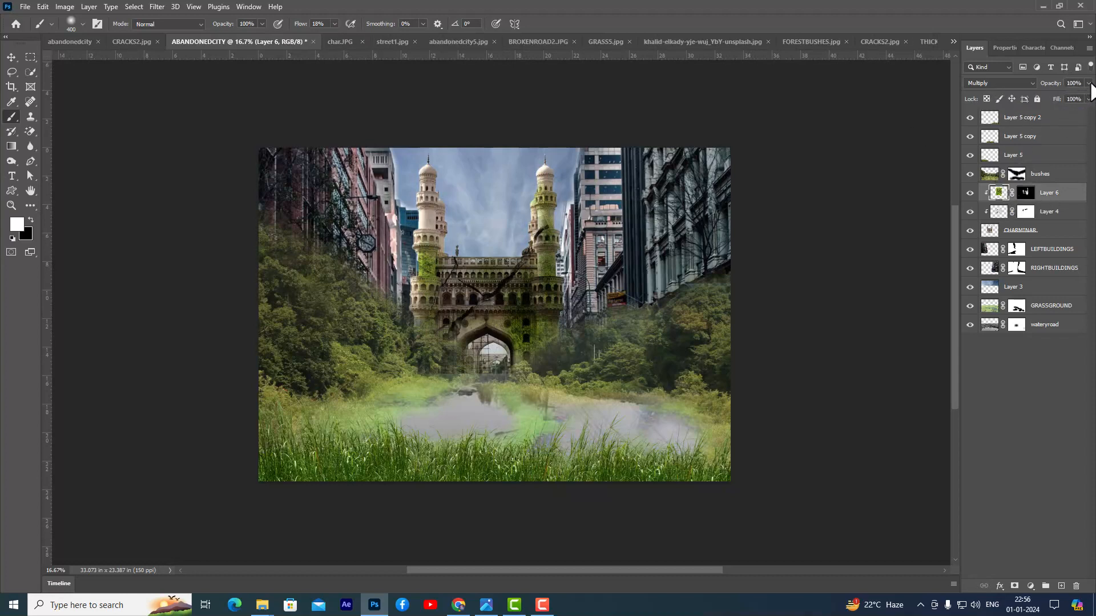
left_click(1089, 83)
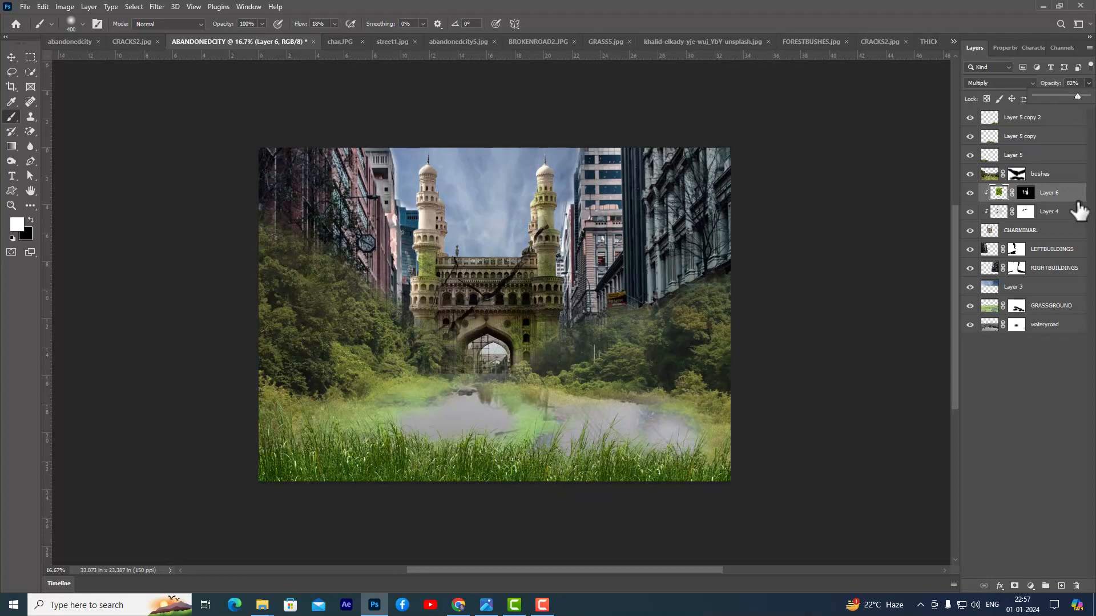
left_click(12, 57)
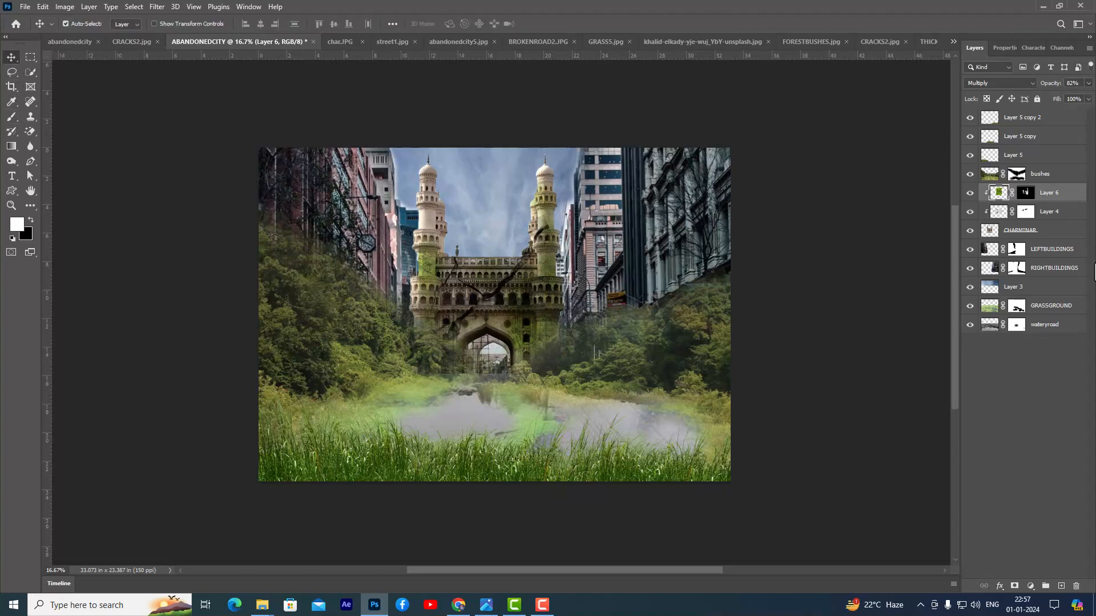
- Open the OLDCAR1 image from the ABANDONEDCITY-FILES folder
key("ctrl+o")
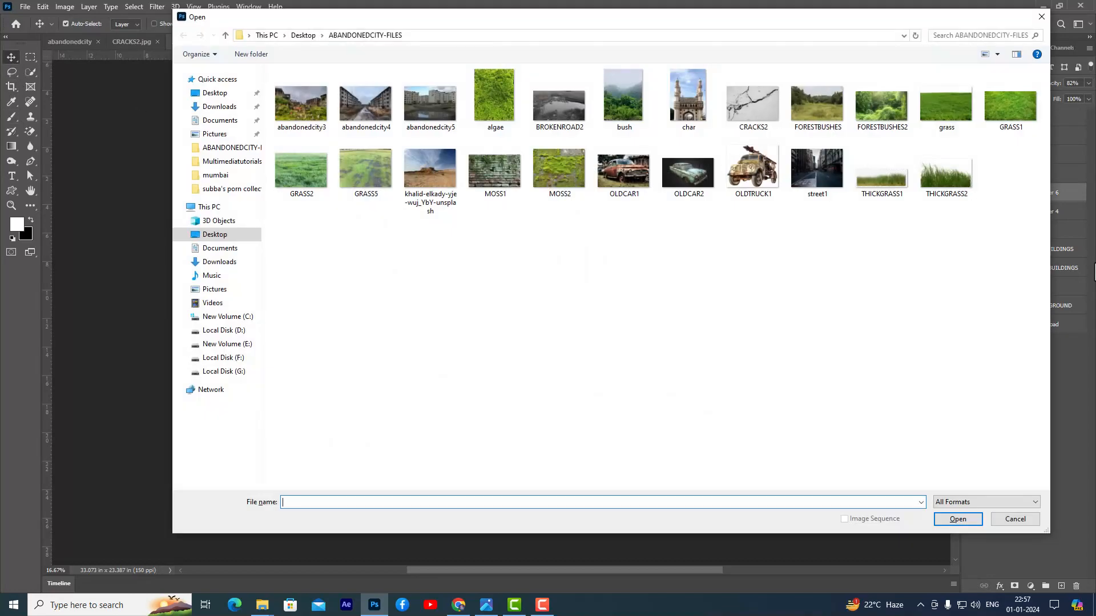
left_click(632, 194)
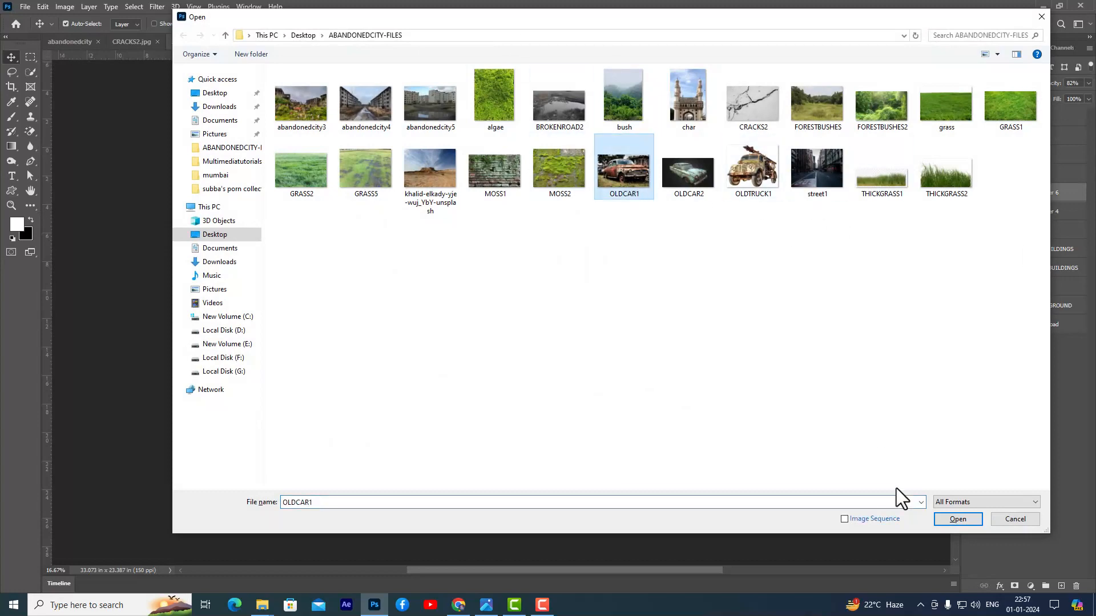
left_click(957, 519)
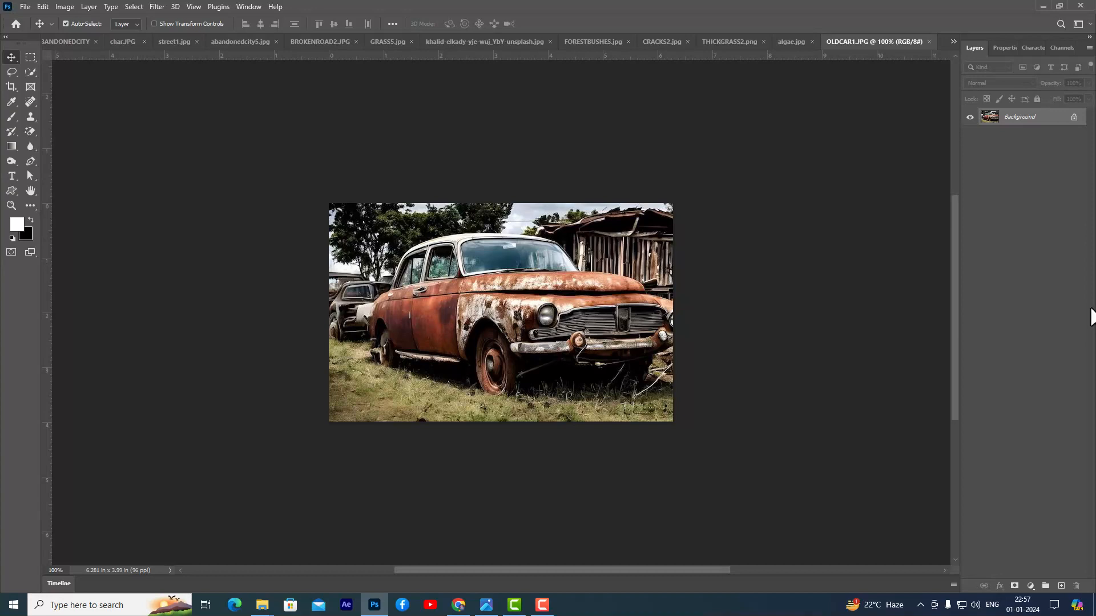
- Select the rusty red car with Select Subject, using a 25 px Quick Selection brush to exclude the car behind it and refine the rear wheel
left_click(30, 72)
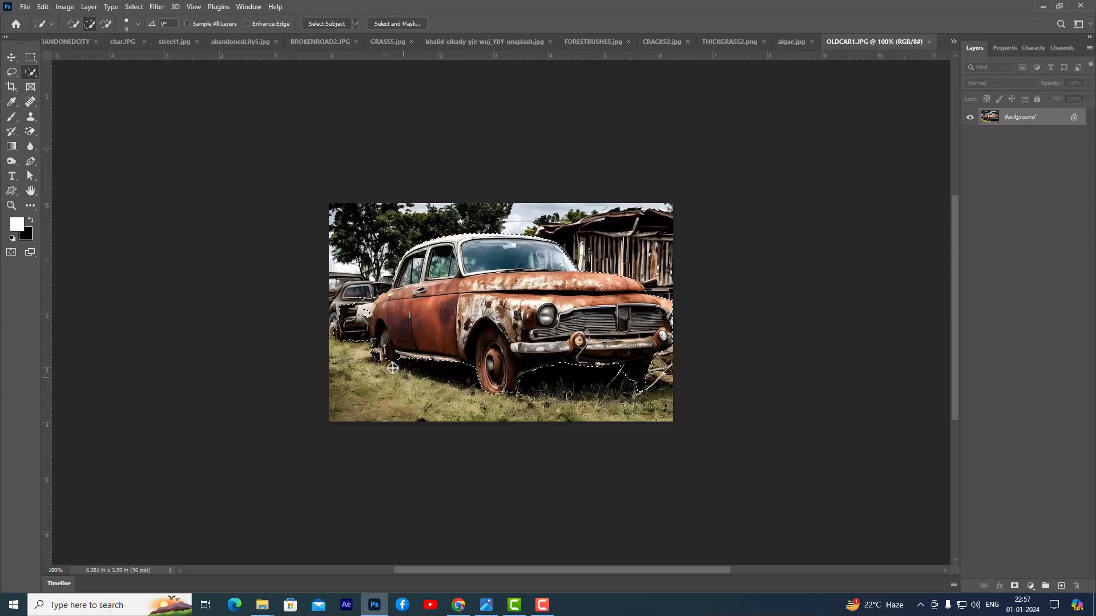
key("bracketright")
key("bracketright")
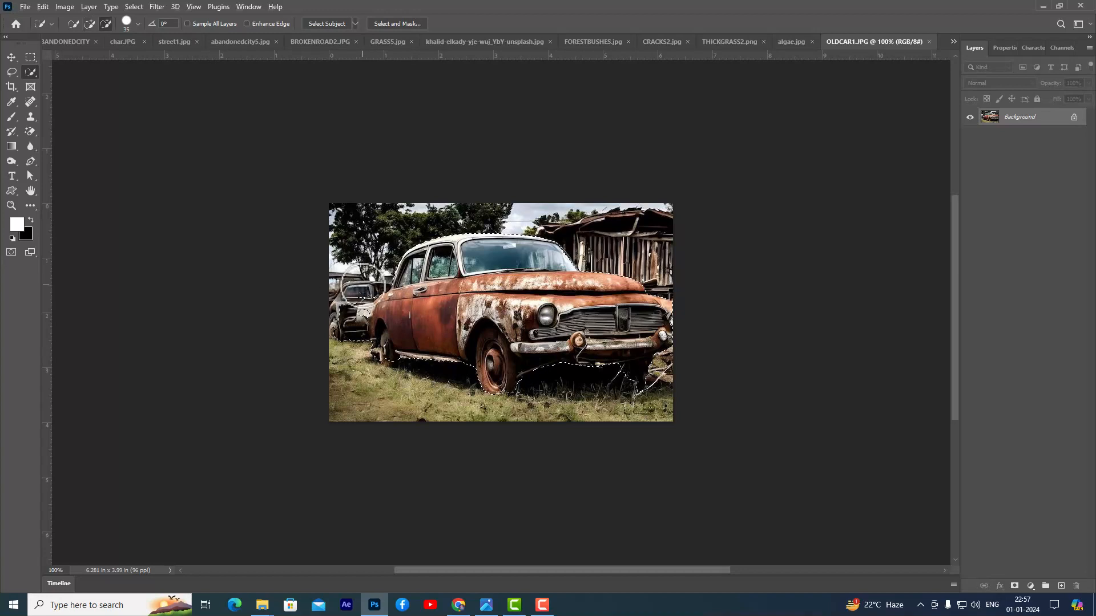
mouse_move(363, 295)
left_mouse_down()
mouse_move(347, 341)
mouse_move(376, 364)
left_mouse_up()
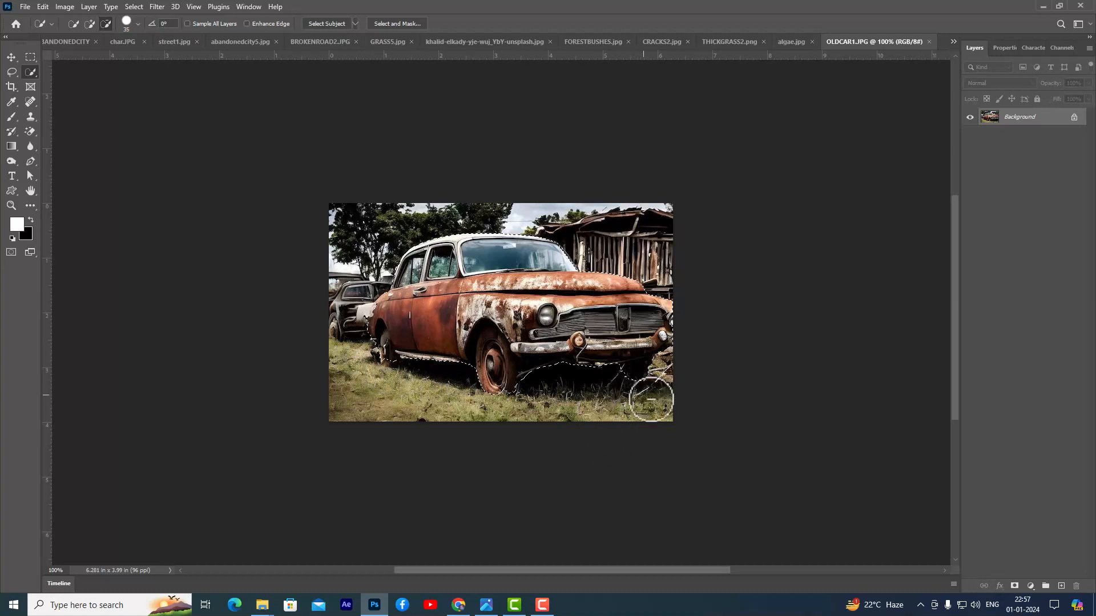
left_click(399, 369, "alt")
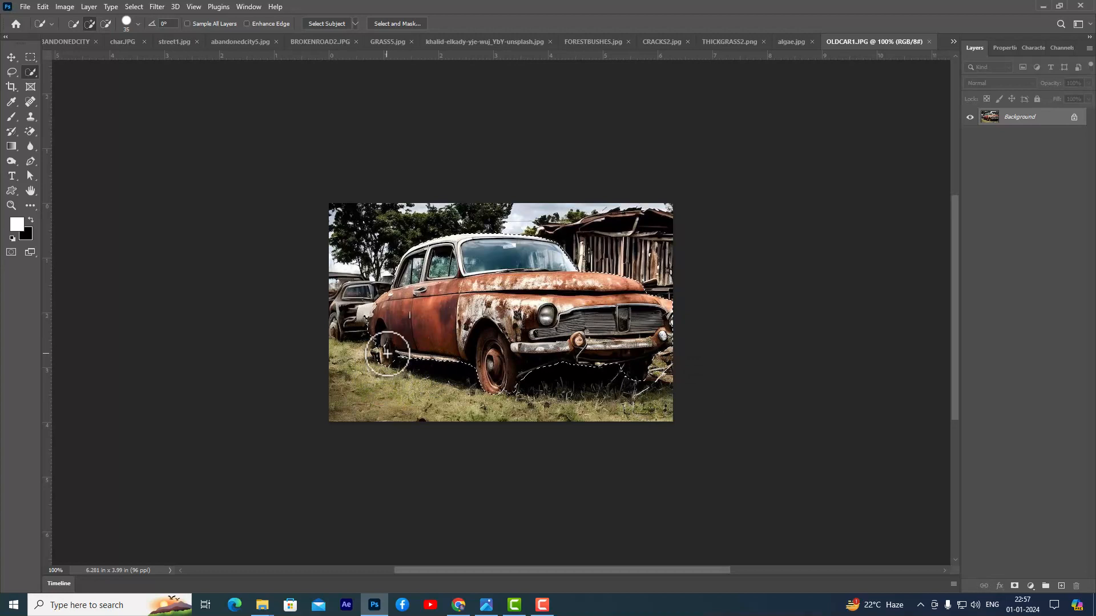
left_click(367, 354, "alt")
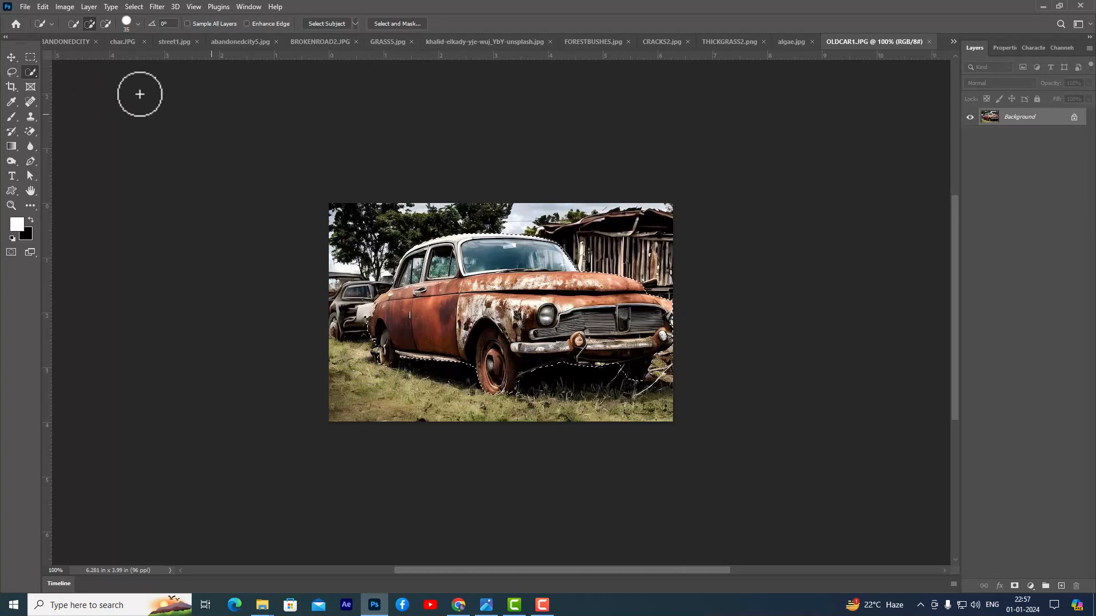
- Copy the selected red car into the ABANDONEDCITY document, over the water in the foreground
left_click(12, 57)
left_click_drag(485, 276, 326, 221)
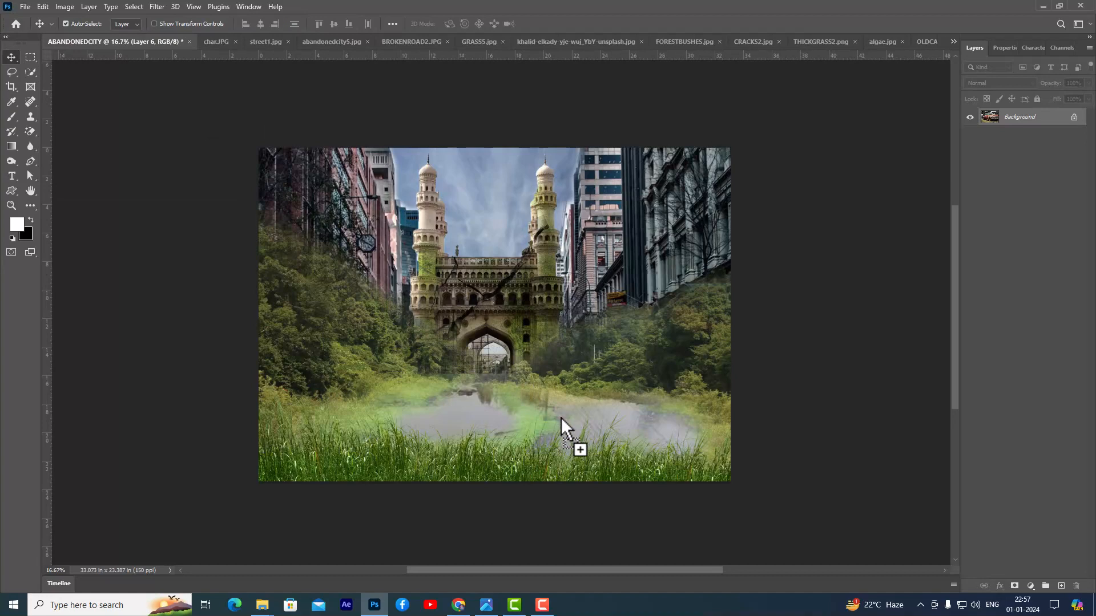
left_click_drag(560, 416, 563, 420)
- Enlarge the red car to several times its size and move its layer to the top of the stack
key("ctrl+t")
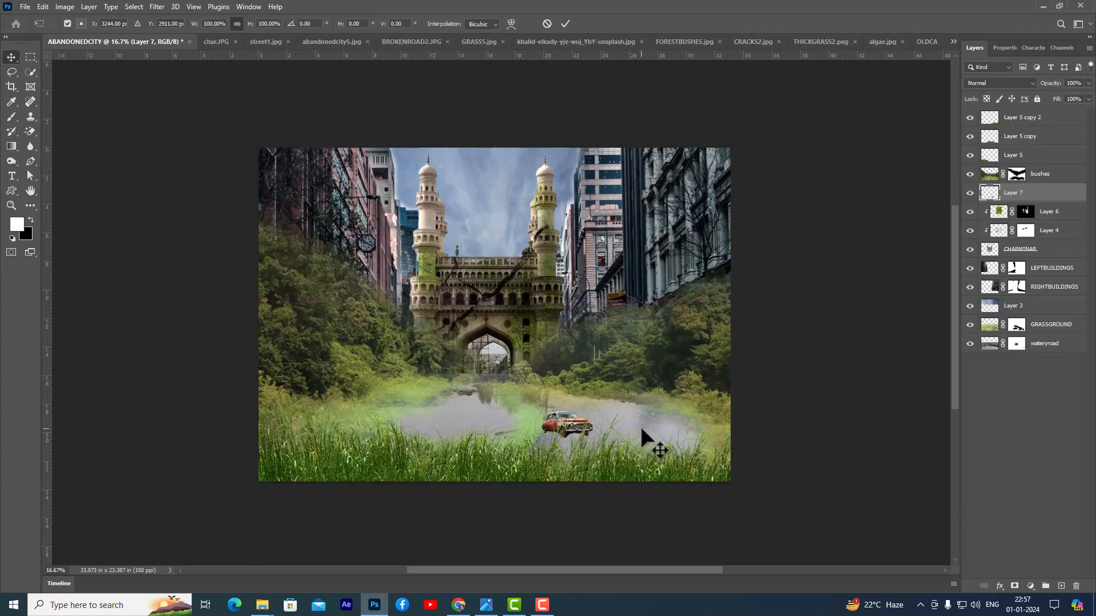
left_click_drag(597, 407, 655, 377)
key("Return")
left_click_drag(1056, 194, 1049, 112)
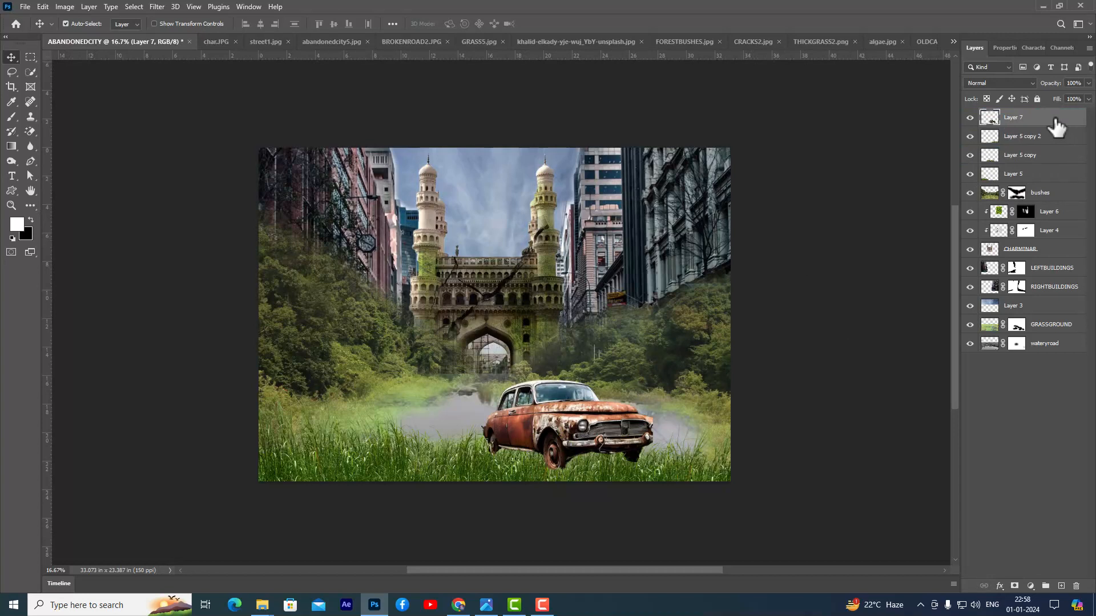
- Reposition the red car over the right-hand pool, scaling it to 110.28% and rotating it about 6.8° counterclockwise
left_click_drag(575, 428, 614, 412)
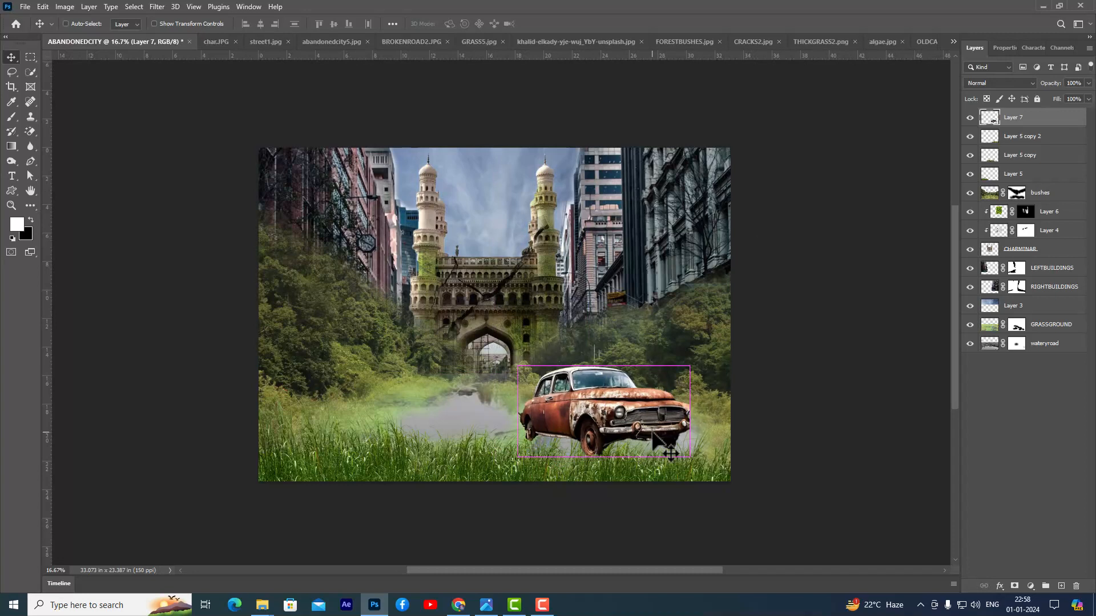
key("ctrl+t")
left_click_drag(692, 363, 711, 393)
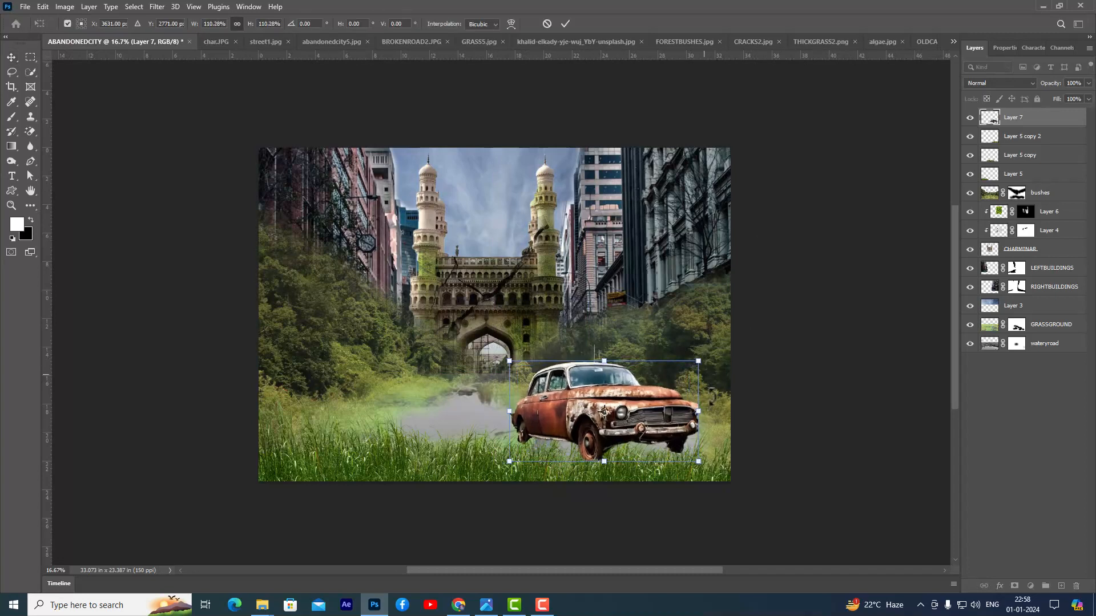
left_click_drag(728, 466, 740, 430)
left_click_drag(643, 406, 646, 411)
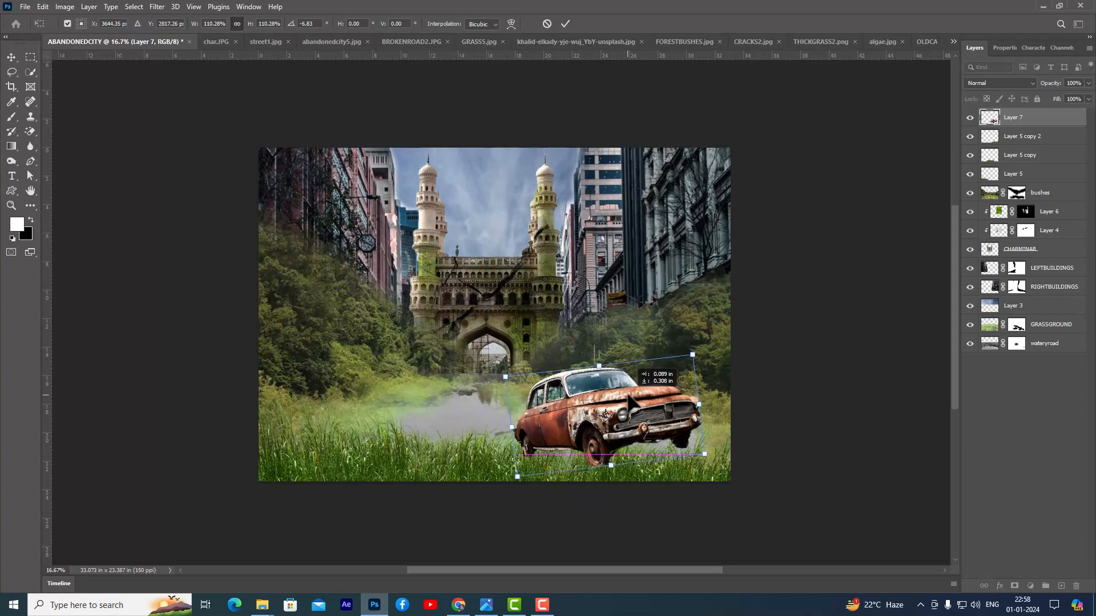
left_click_drag(701, 452, 702, 454)
key("Return")
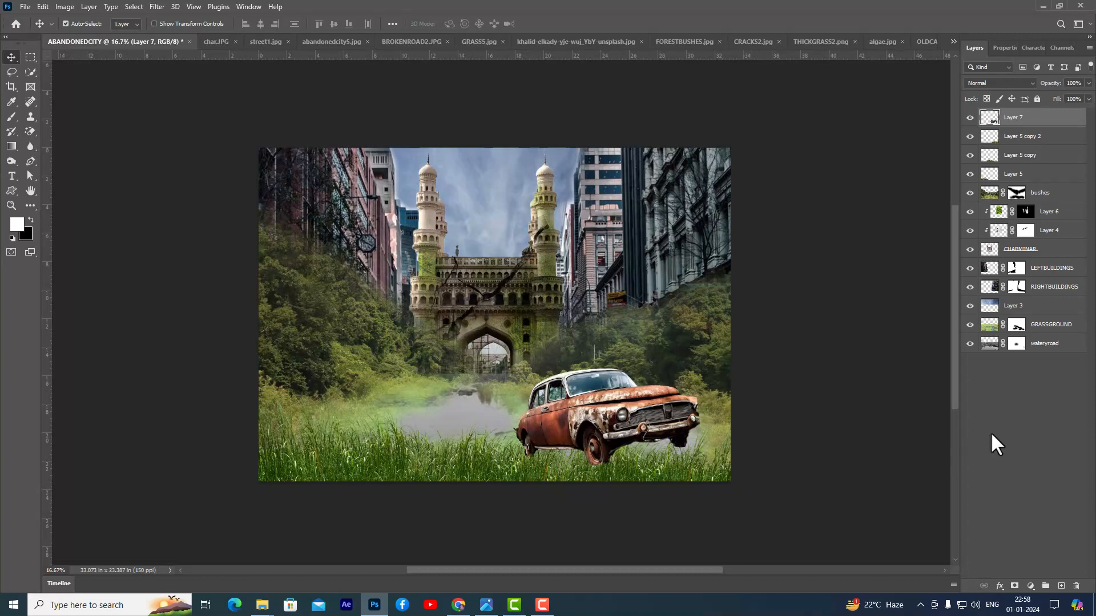
- Add a layer mask to the red car's layer and rename the layer car
left_click(1014, 587)
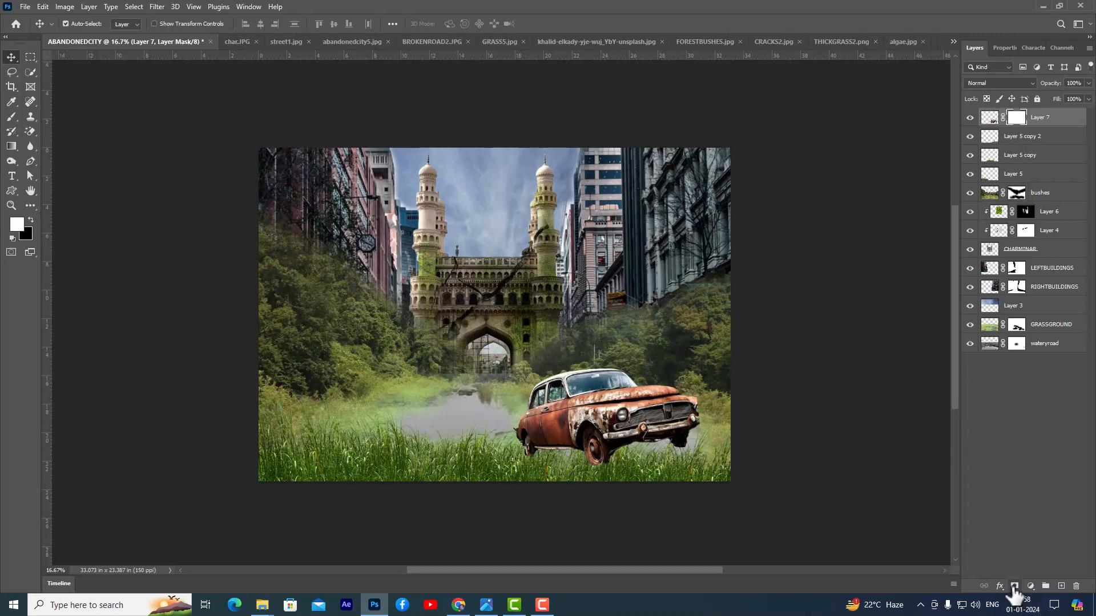
double_click(1043, 117)
type("car")
key("Return")
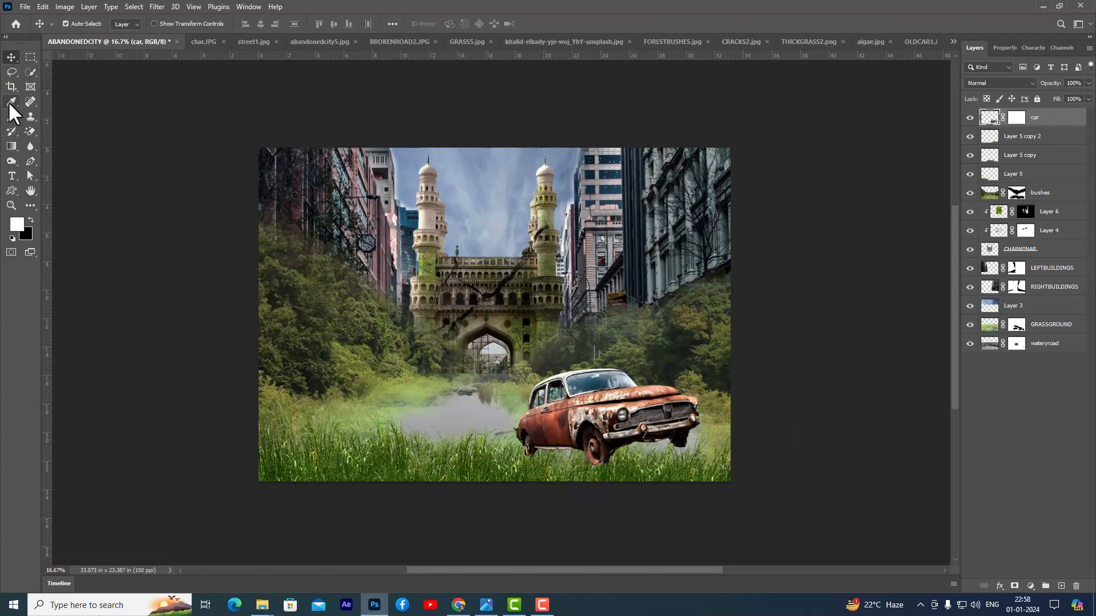
- Paint black on the car layer's mask over the wheels and lower body with a 600 px brush at 45% flow, sinking it into water and grass
left_click(11, 117)
right_click(11, 118)
left_click(55, 117)
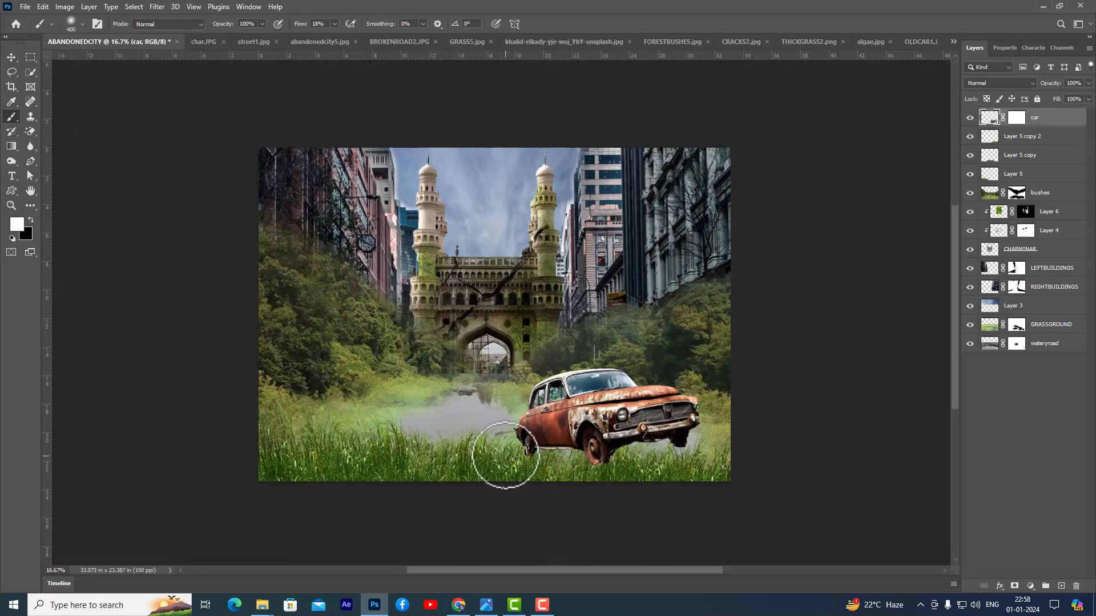
key("bracketright")
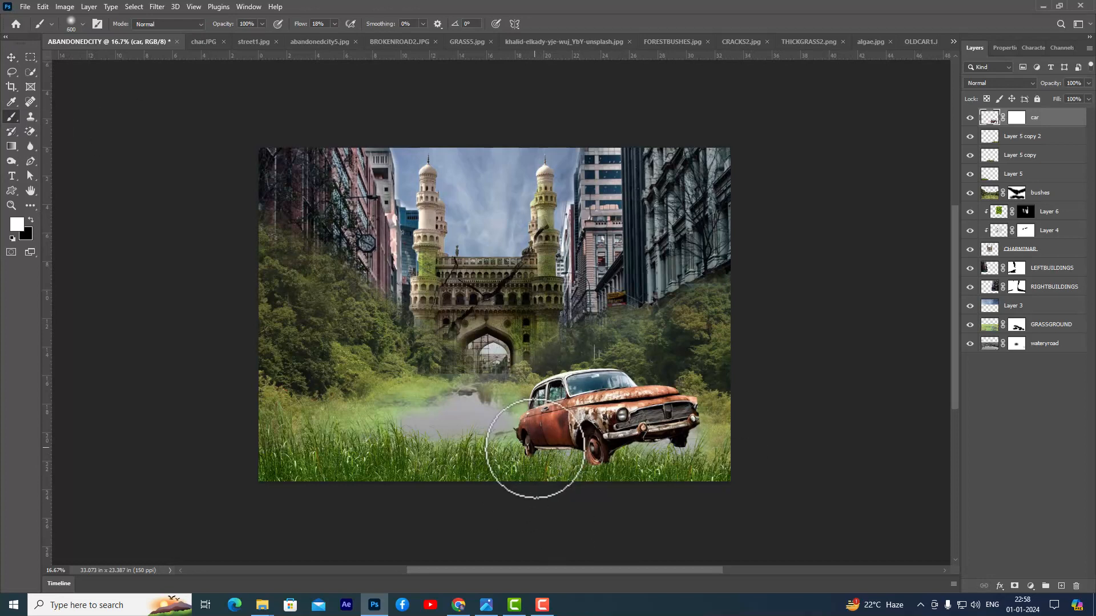
key("bracketleft")
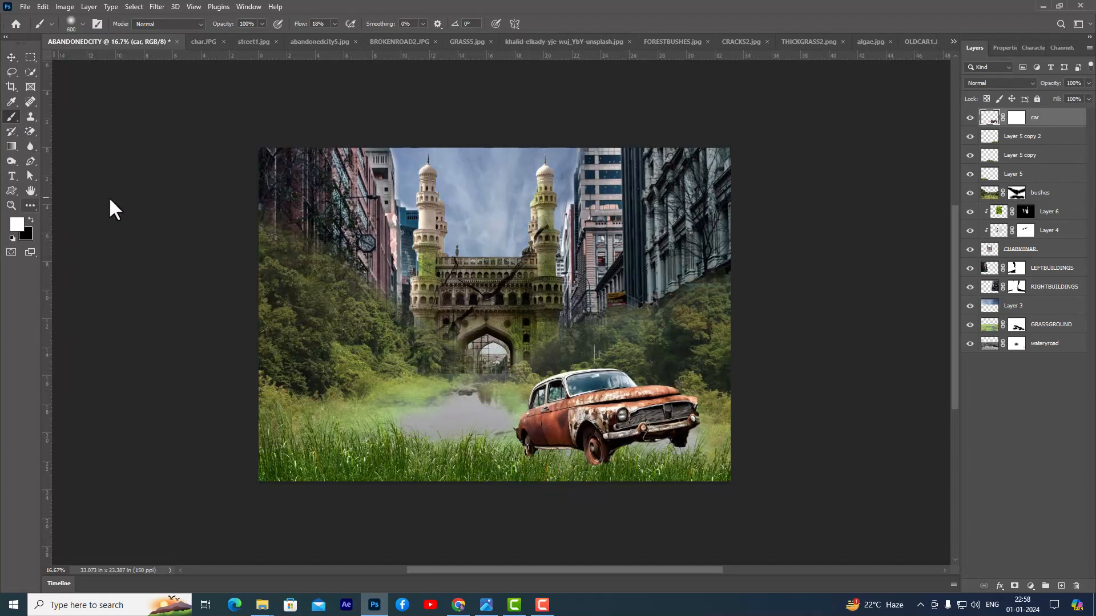
left_click(335, 24)
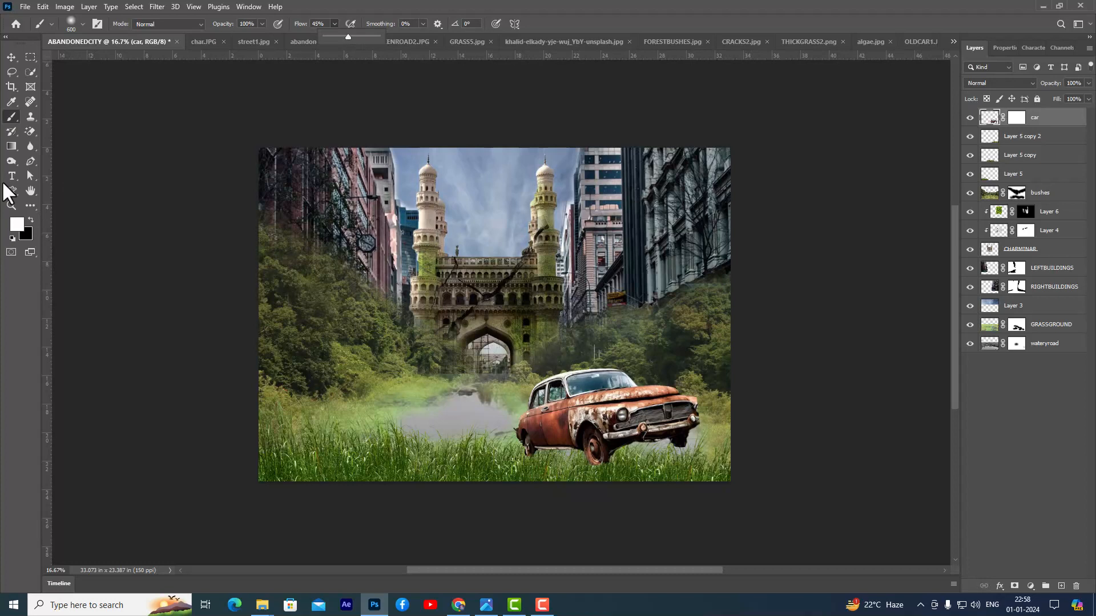
left_click(31, 220)
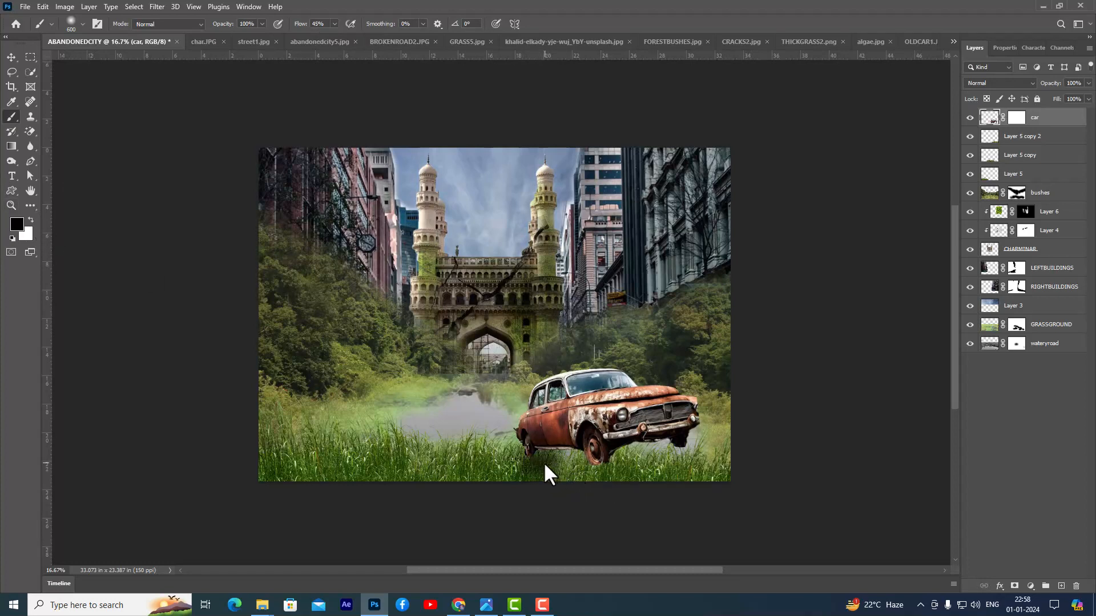
left_click(1018, 117)
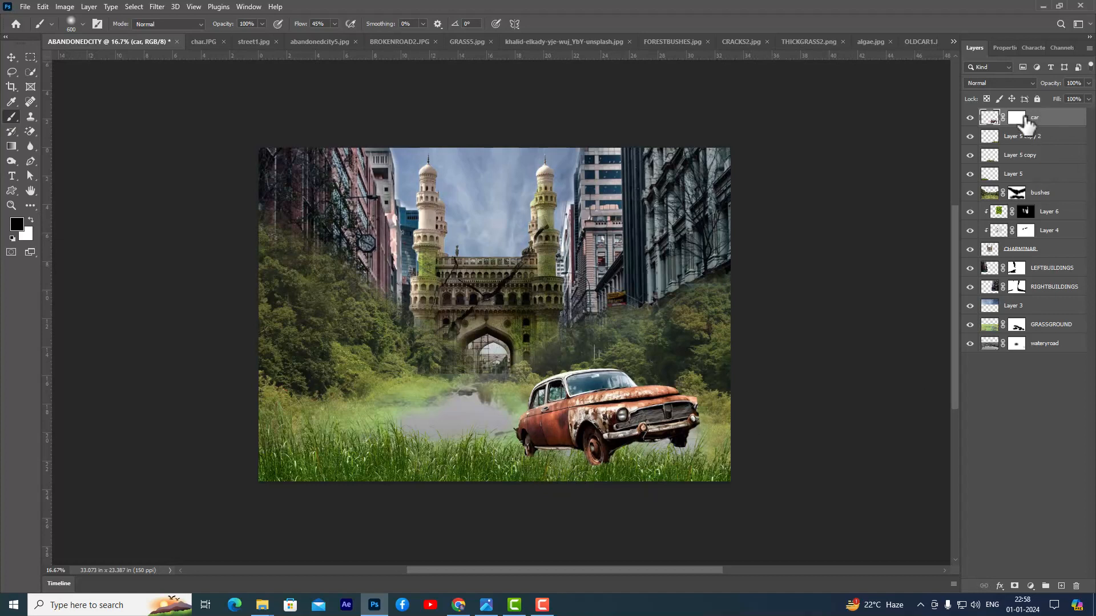
key("x")
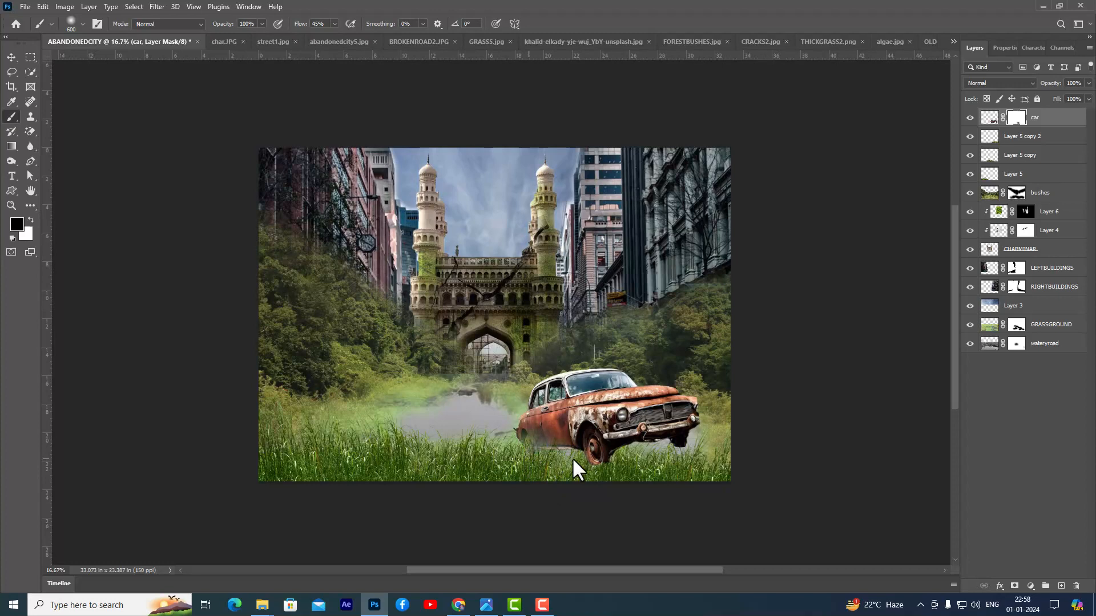
mouse_move(590, 464)
left_mouse_down()
mouse_move(636, 464)
mouse_move(641, 454)
mouse_move(611, 450)
mouse_move(655, 441)
mouse_move(706, 446)
left_mouse_up()
mouse_move(626, 450)
left_mouse_down()
mouse_move(546, 456)
mouse_move(522, 446)
mouse_move(683, 450)
mouse_move(722, 435)
mouse_move(586, 432)
mouse_move(517, 446)
mouse_move(667, 466)
mouse_move(721, 457)
mouse_move(698, 429)
mouse_move(710, 427)
mouse_move(668, 433)
left_mouse_up()
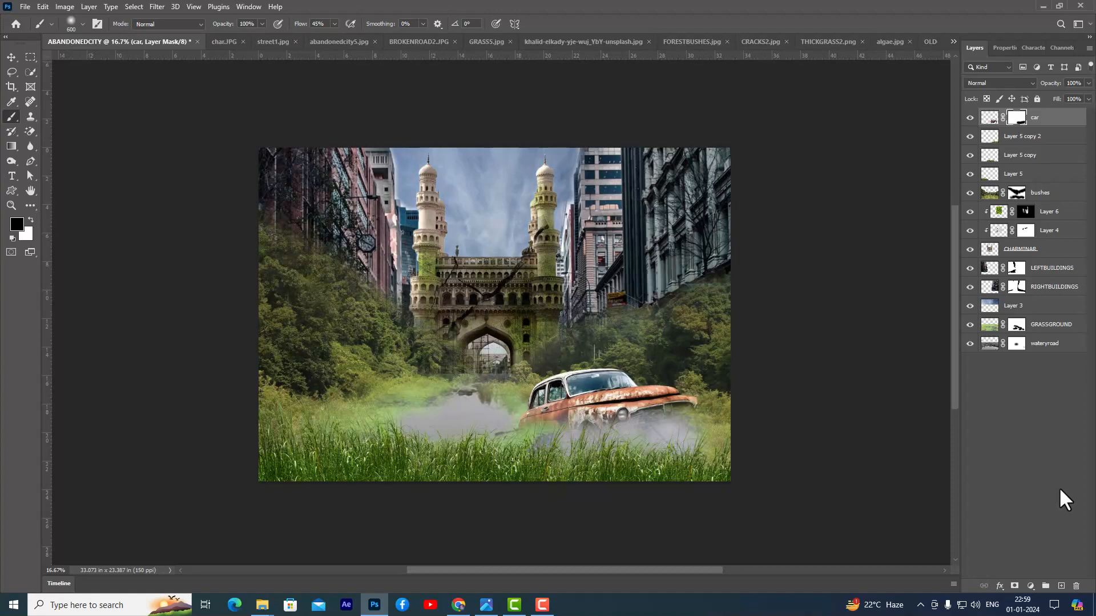
- Open the OLDCAR2 image from the ABANDONEDCITY-FILES folder
key("ctrl+o")
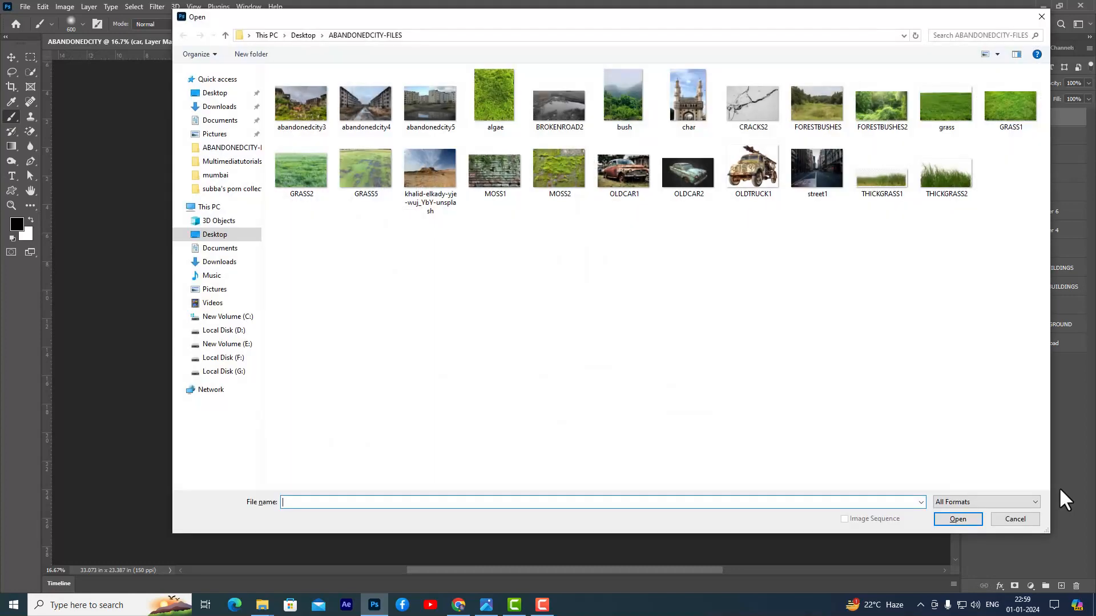
left_click(687, 187)
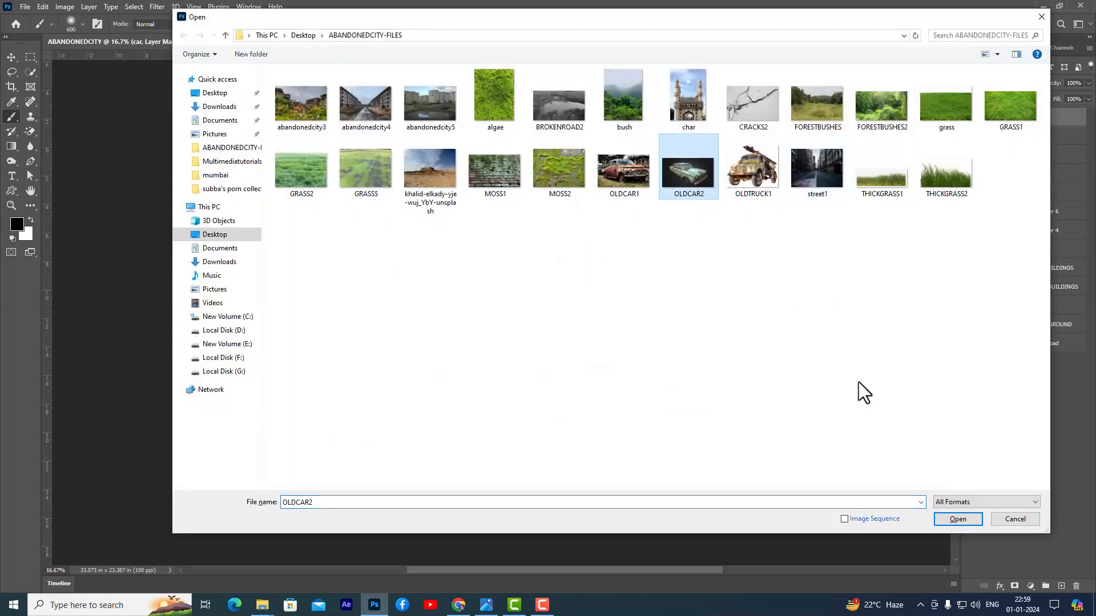
left_click(957, 516)
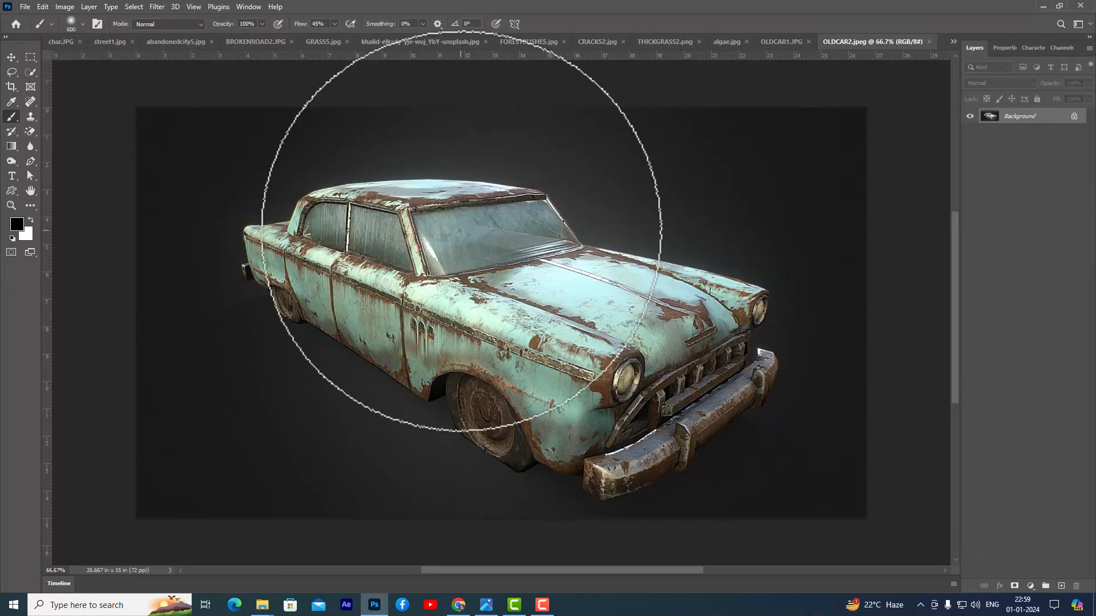
- Close the BROKENROAD2 and char source images, discarding the changes to char
left_click_drag(250, 48, 74, 173)
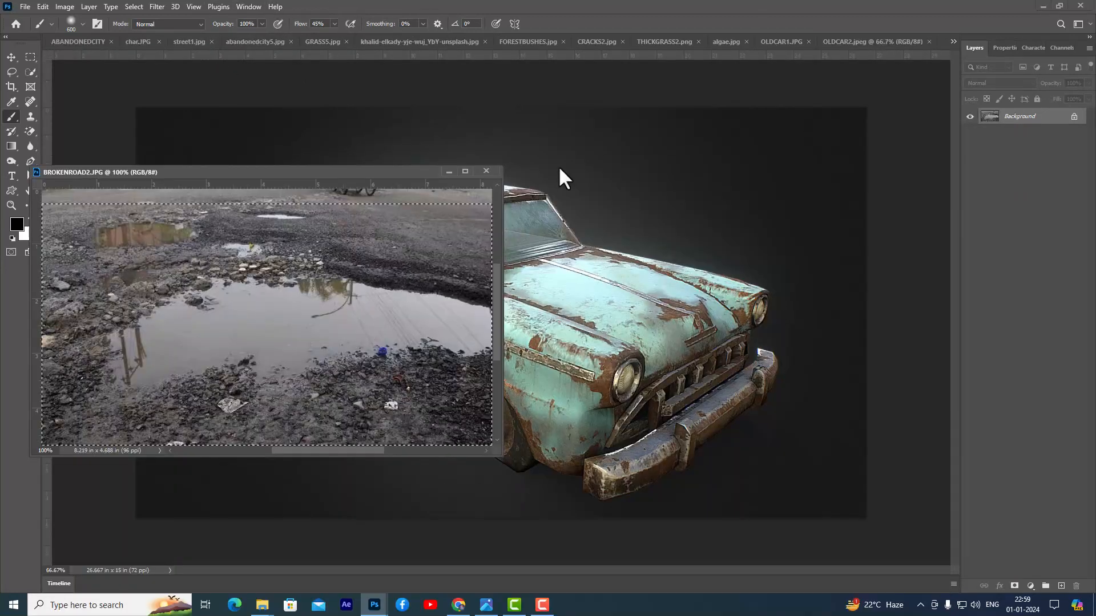
left_click(482, 173)
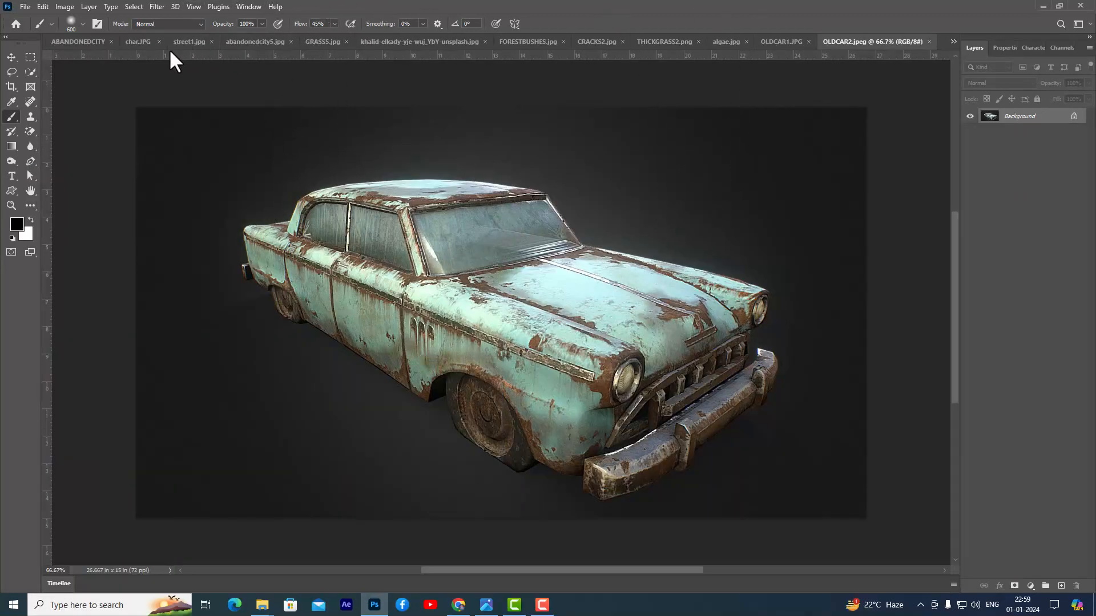
left_click_drag(137, 42, 142, 109)
left_click_drag(244, 116, 260, 108)
left_click(422, 112)
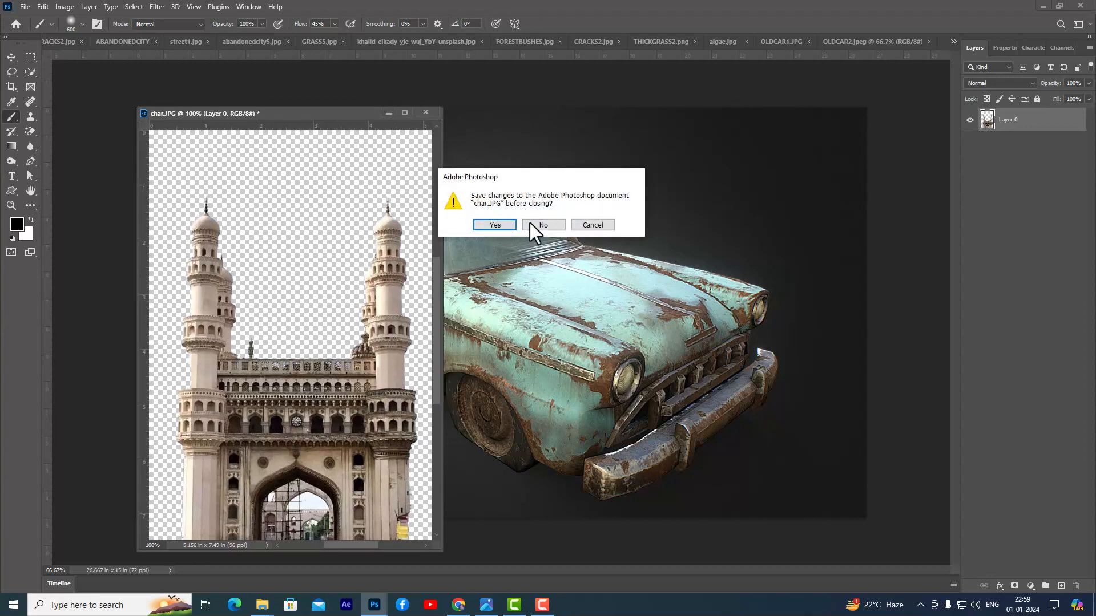
left_click(530, 224)
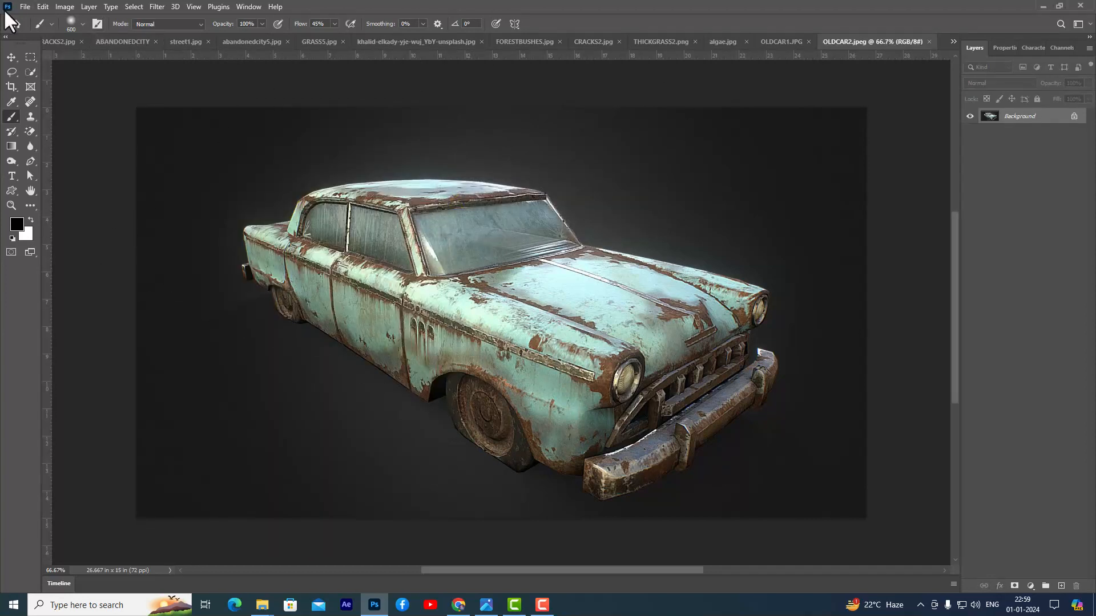
- Isolate the turquoise car in OLDCAR2 with Select Subject and move the cutout into the ABANDONEDCITY composition
left_click(31, 71)
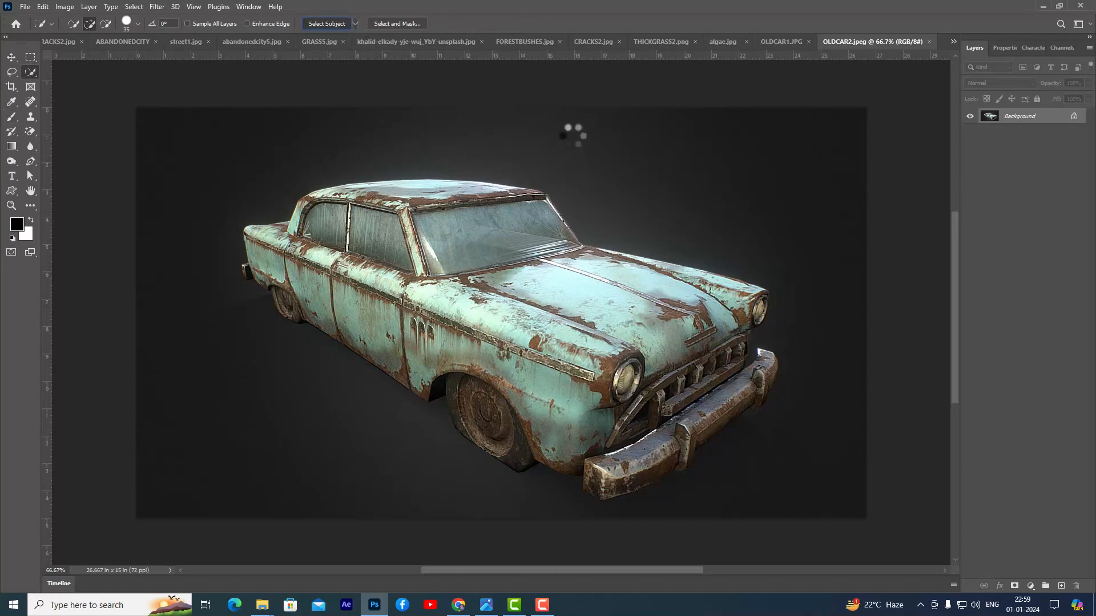
left_click(11, 57)
left_click_drag(435, 249, 121, 43)
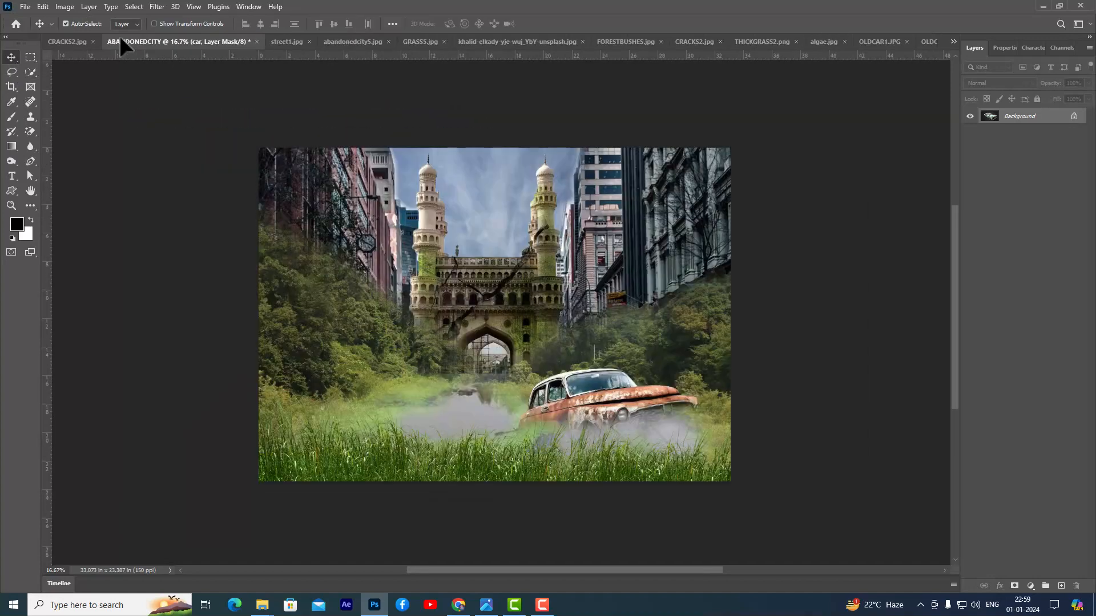
left_click_drag(402, 378, 402, 365)
- Mirror the turquoise car horizontally, scale it to about 110%, tilt it about 7° and place it in the grass left of the water
key("ctrl+t")
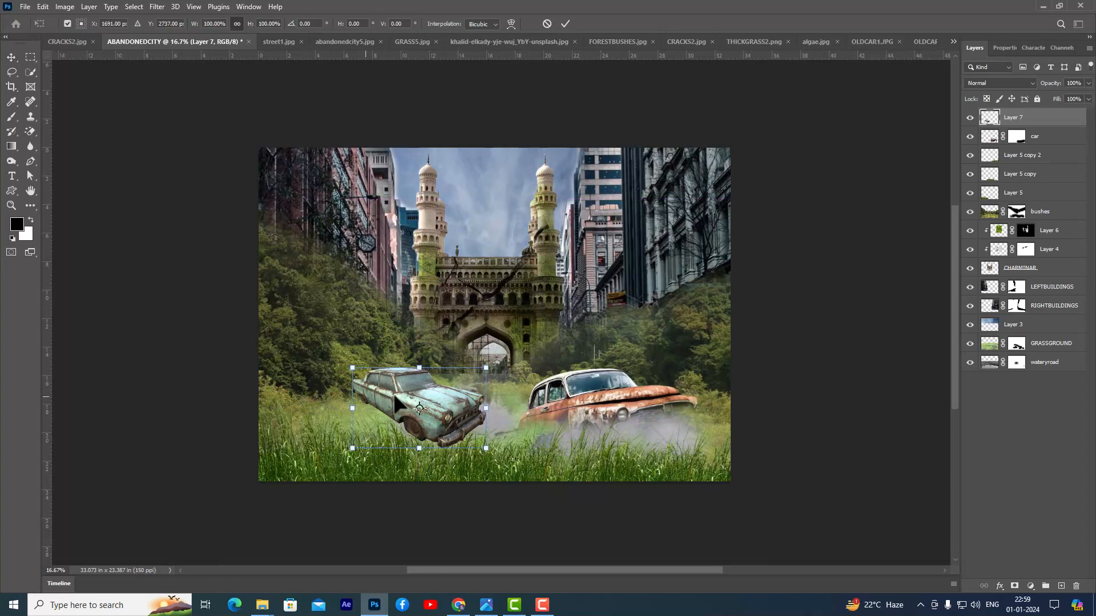
right_click(405, 388)
left_click(442, 368)
left_click_drag(451, 404, 386, 410)
left_click_drag(424, 372, 447, 373)
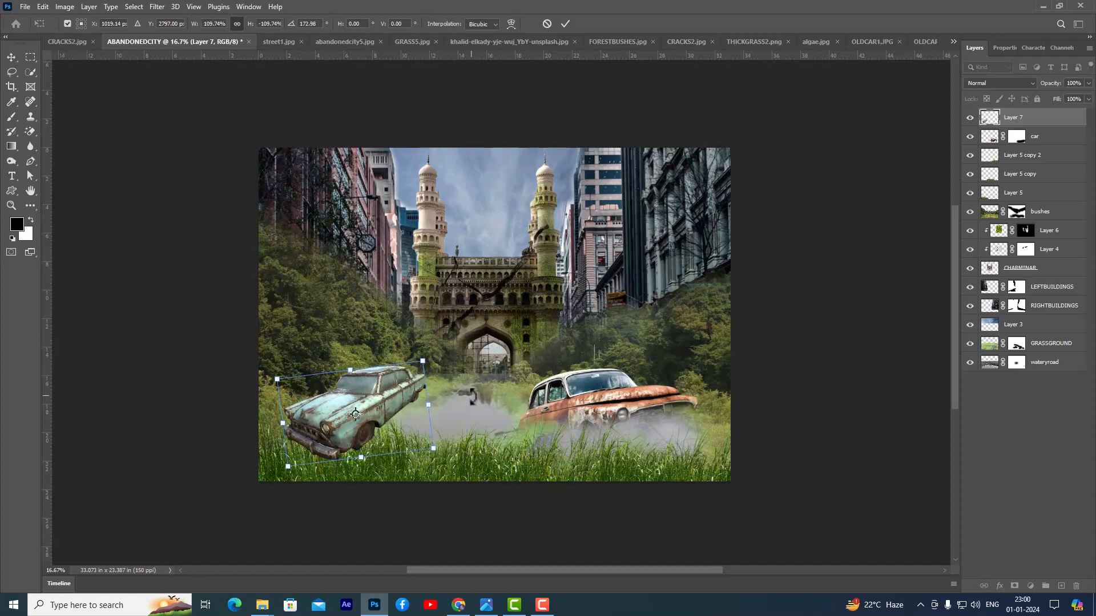
key("Return")
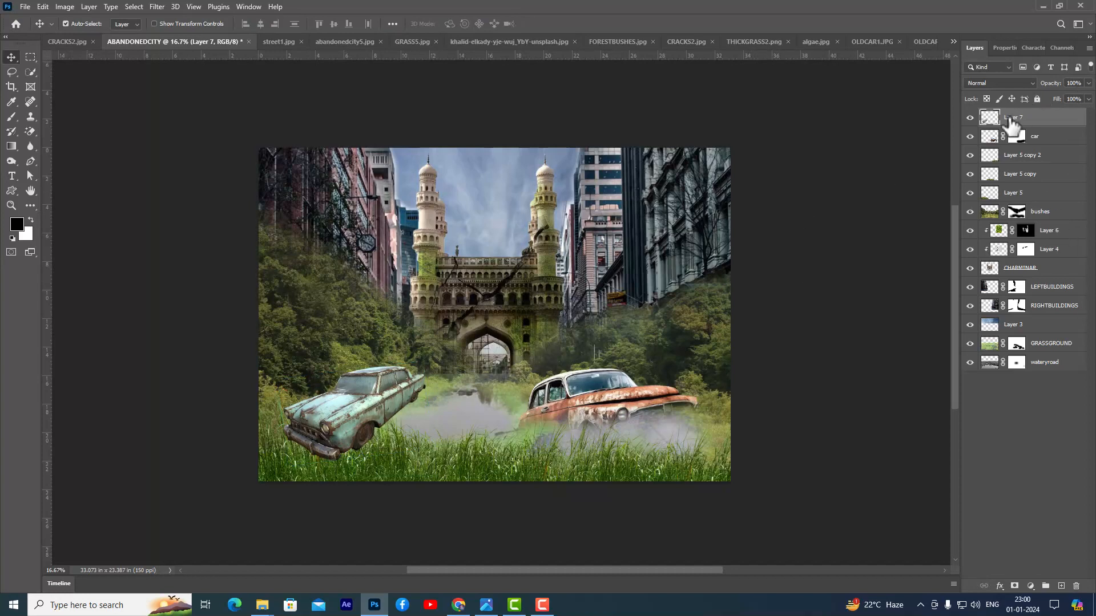
- Rename the turquoise car's layer secondcar
double_click(1013, 118)
type("secondcar")
key("Return")
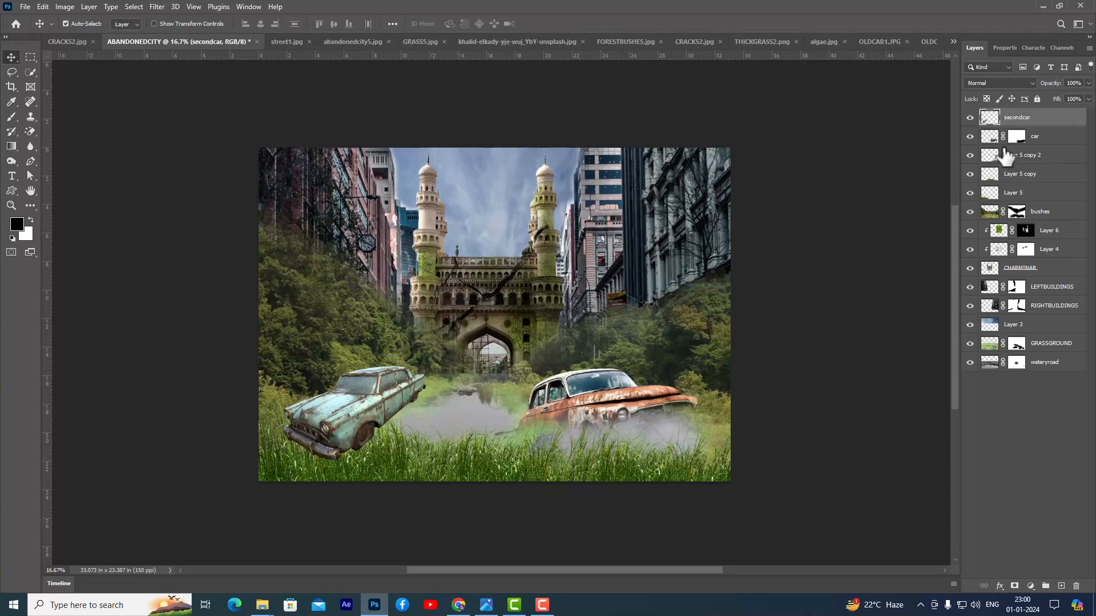
- Add a layer mask to secondcar and paint black over the wheels and bumper with a 600 px brush at 45% flow, sinking them into the grass
left_click(1013, 586)
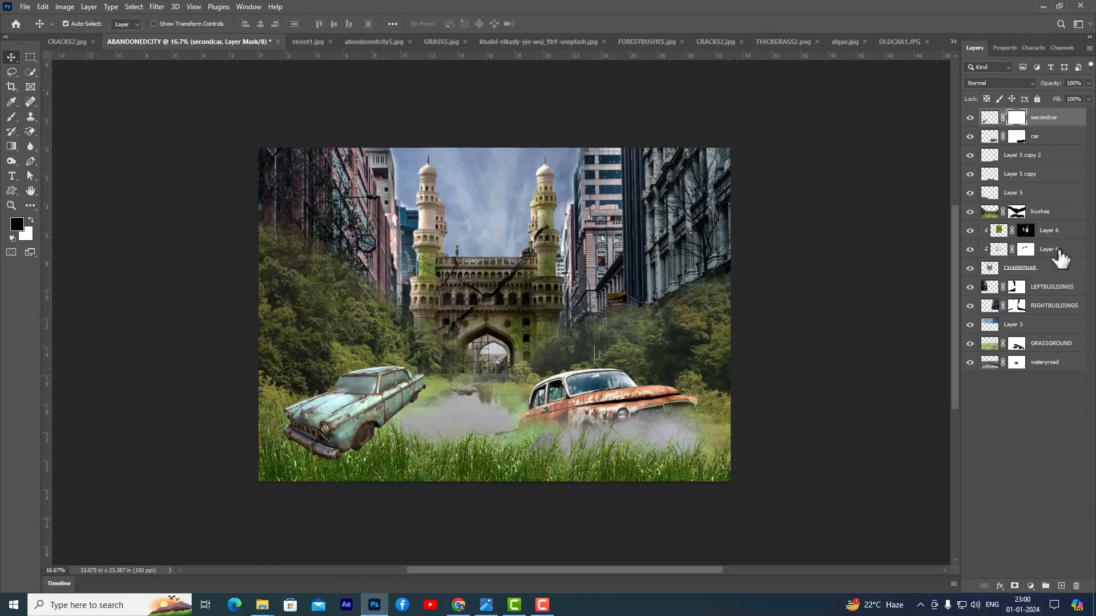
left_click(12, 116)
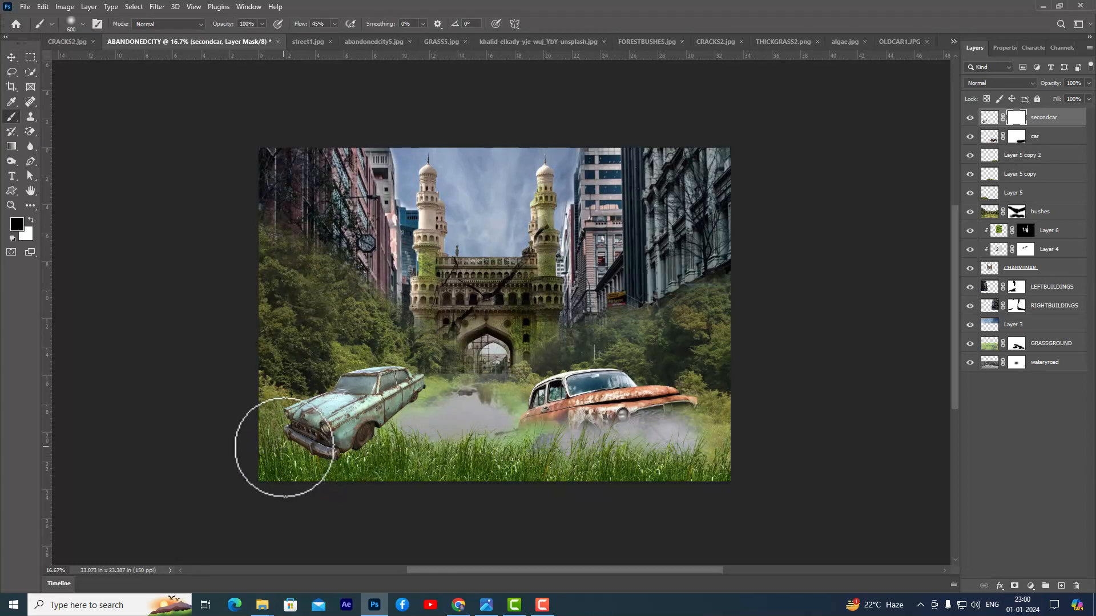
mouse_move(317, 460)
left_mouse_down()
mouse_move(402, 446)
mouse_move(440, 405)
mouse_move(376, 442)
mouse_move(426, 398)
mouse_move(375, 437)
mouse_move(391, 439)
mouse_move(353, 457)
mouse_move(433, 403)
mouse_move(350, 451)
mouse_move(320, 447)
mouse_move(312, 457)
mouse_move(409, 442)
mouse_move(426, 400)
mouse_move(520, 440)
mouse_move(615, 454)
mouse_move(668, 427)
left_mouse_up()
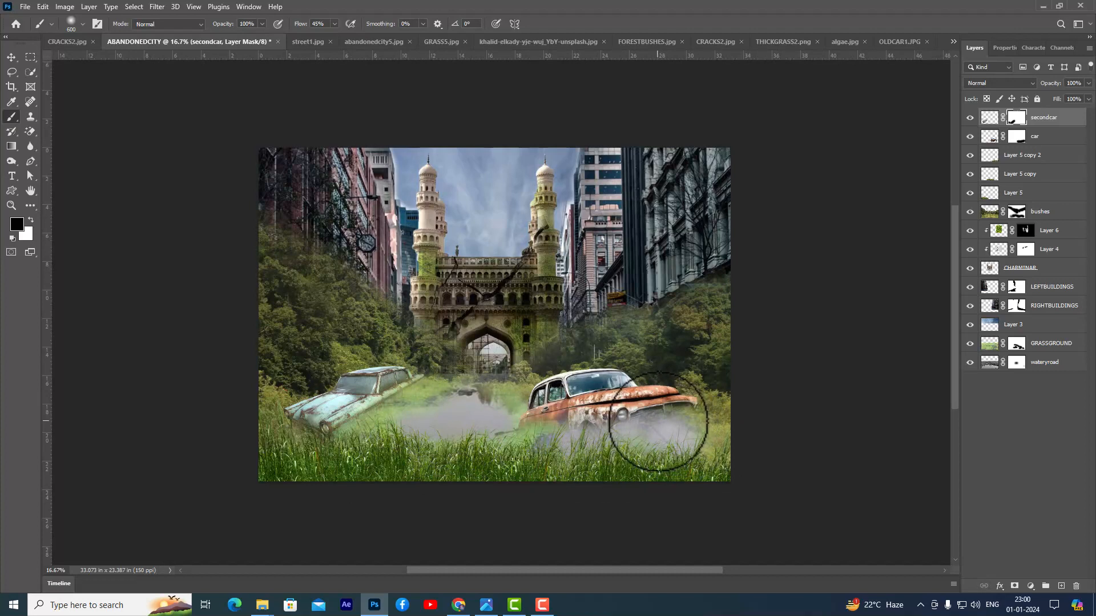
- Paint white on the bushes layer mask over the water between the two cars, then touch up the area with black
left_click(1017, 212)
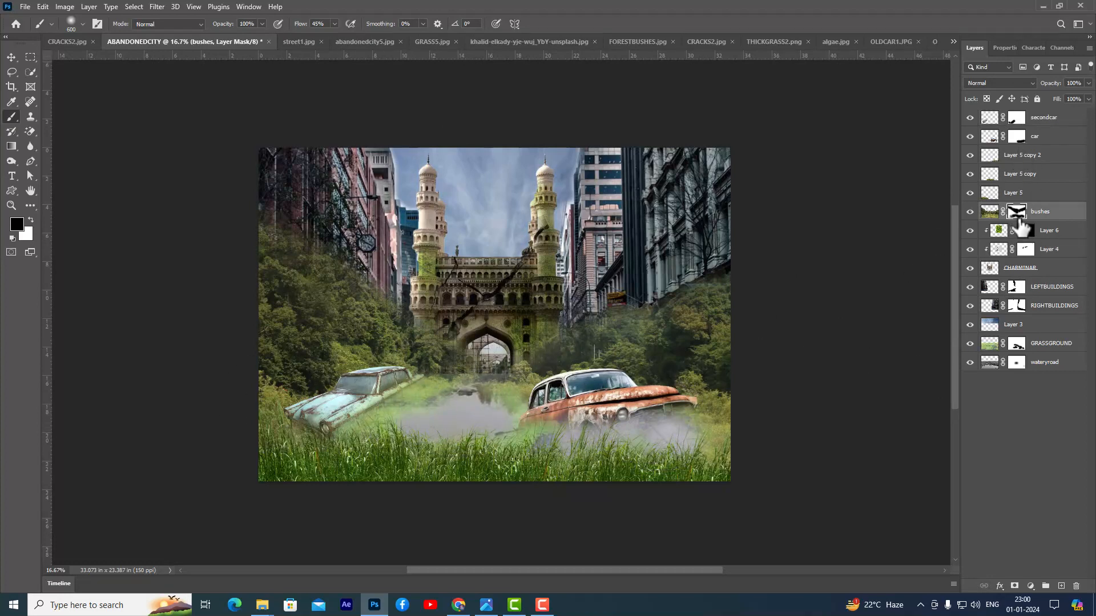
mouse_move(450, 426)
left_mouse_down()
mouse_move(419, 409)
mouse_move(452, 411)
mouse_move(472, 394)
mouse_move(510, 400)
mouse_move(406, 412)
left_mouse_up()
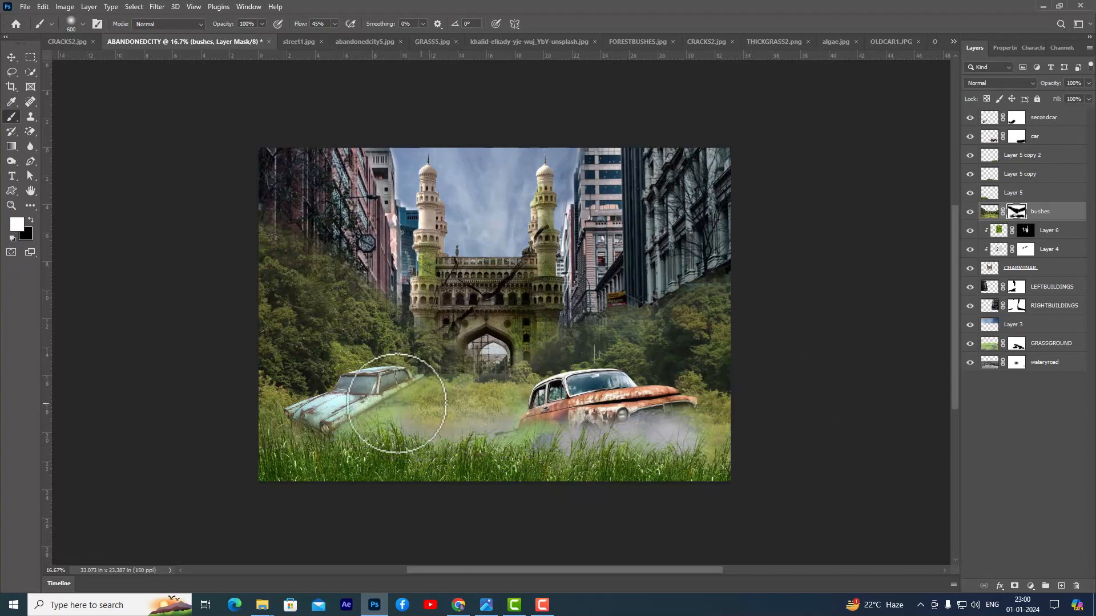
left_click(31, 220)
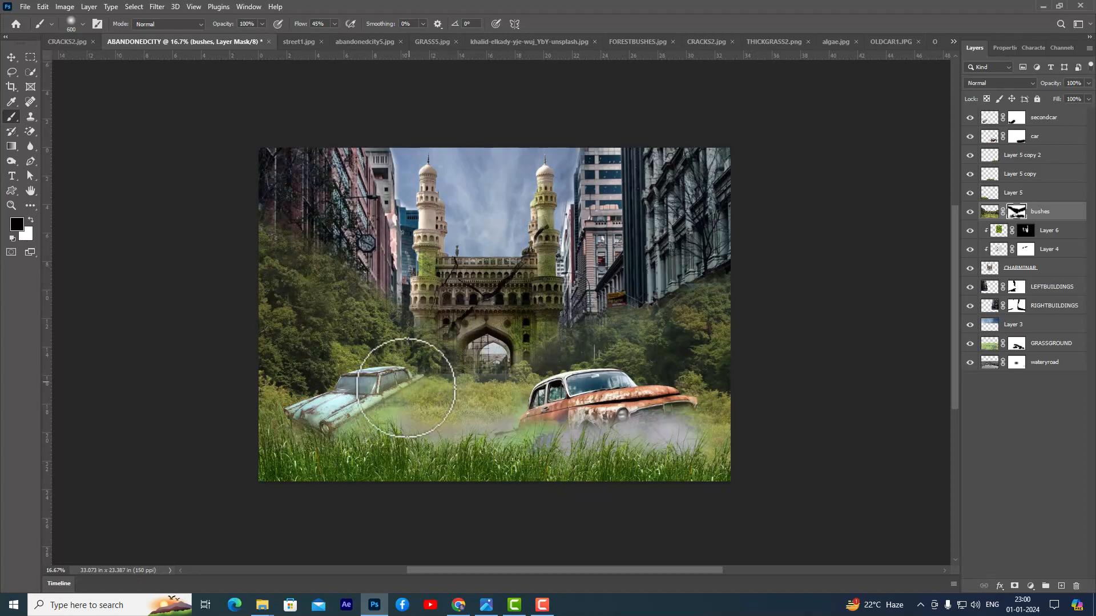
left_click_drag(416, 409, 435, 413)
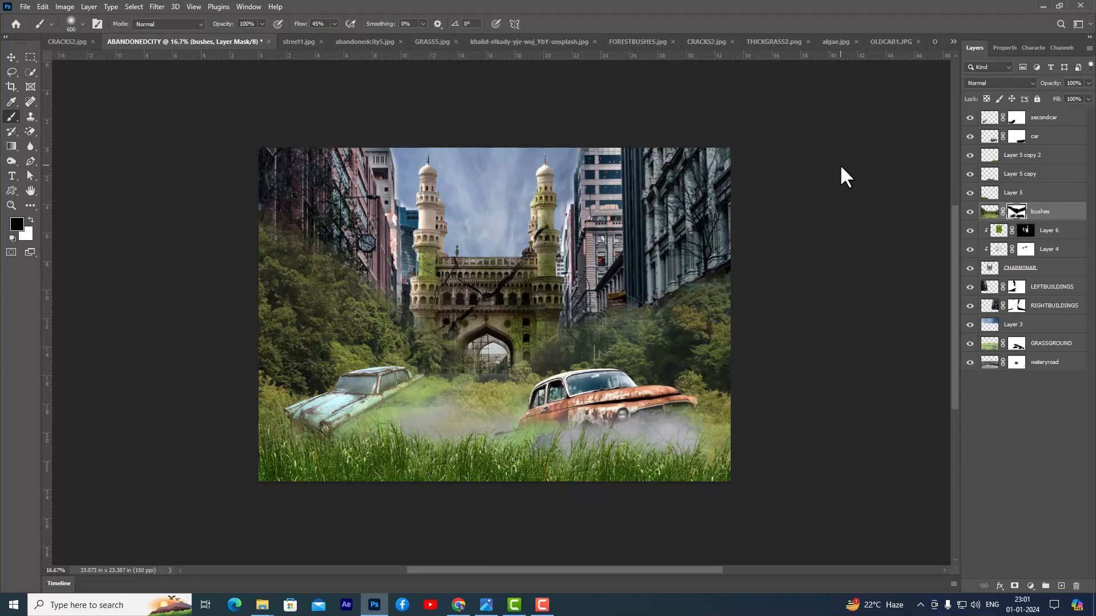
- Open the OLDTRUCK1 image from the ABANDONEDCITY-FILES folder
key("ctrl+o")
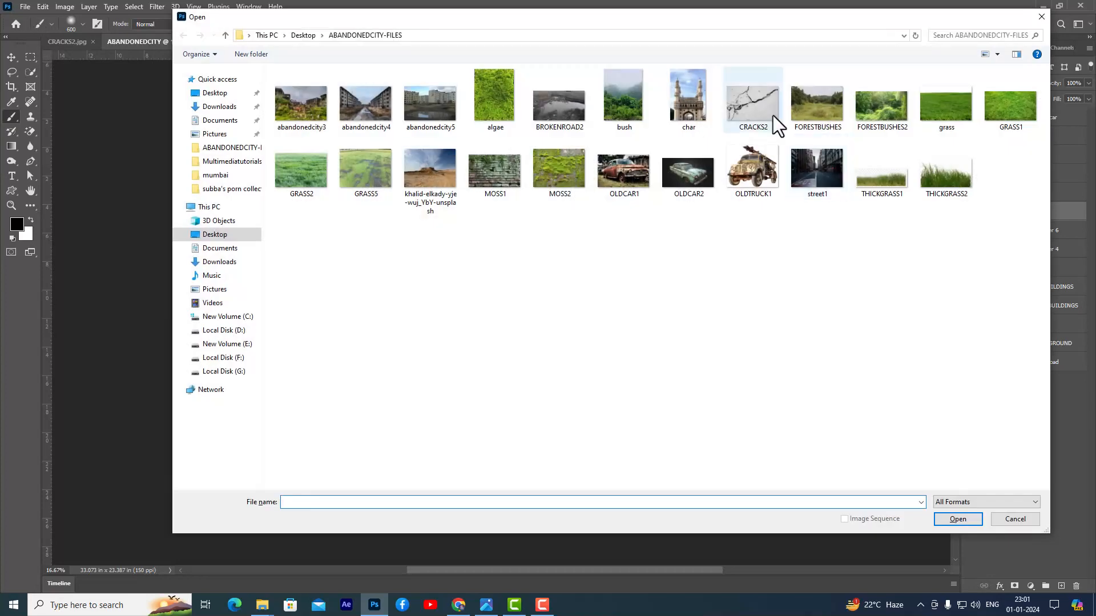
left_click(754, 171)
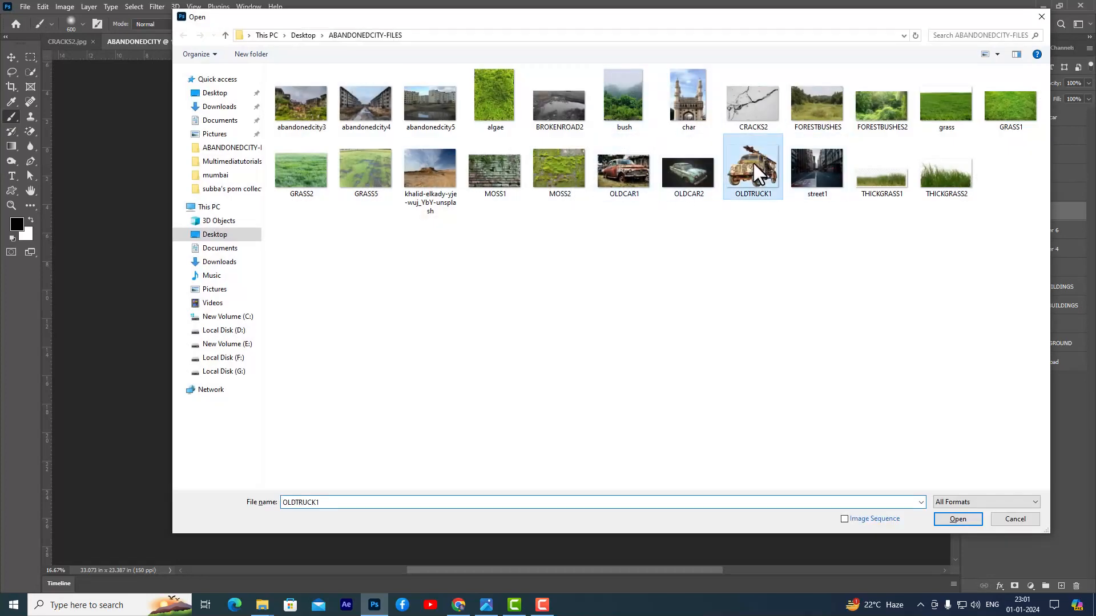
left_click(954, 516)
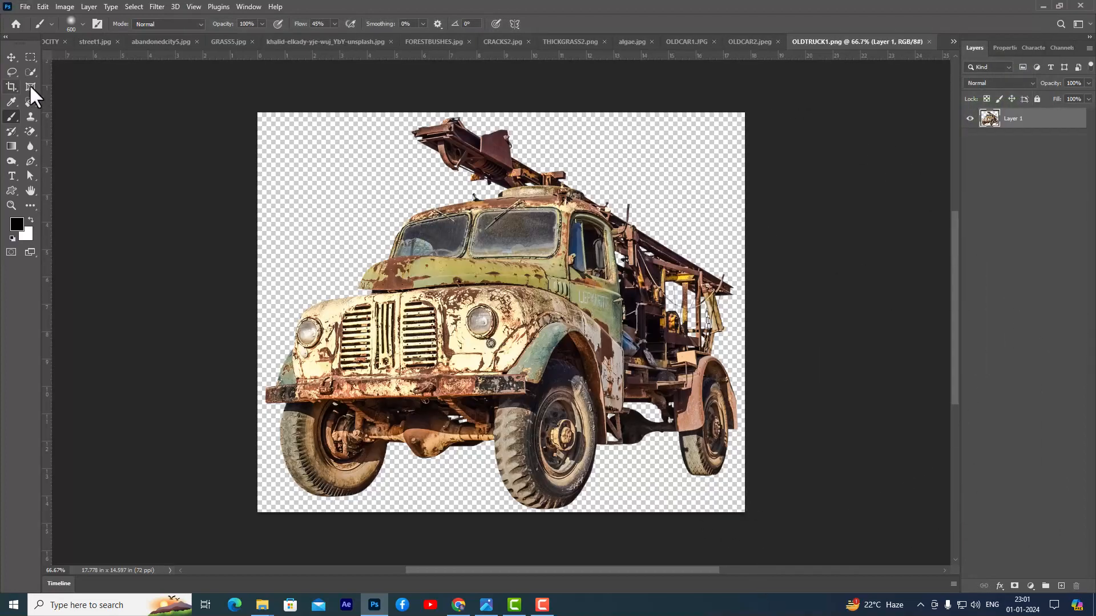
- Isolate the old truck with Select Subject and move the cutout into the ABANDONEDCITY composition
left_click(29, 67)
left_click(64, 83)
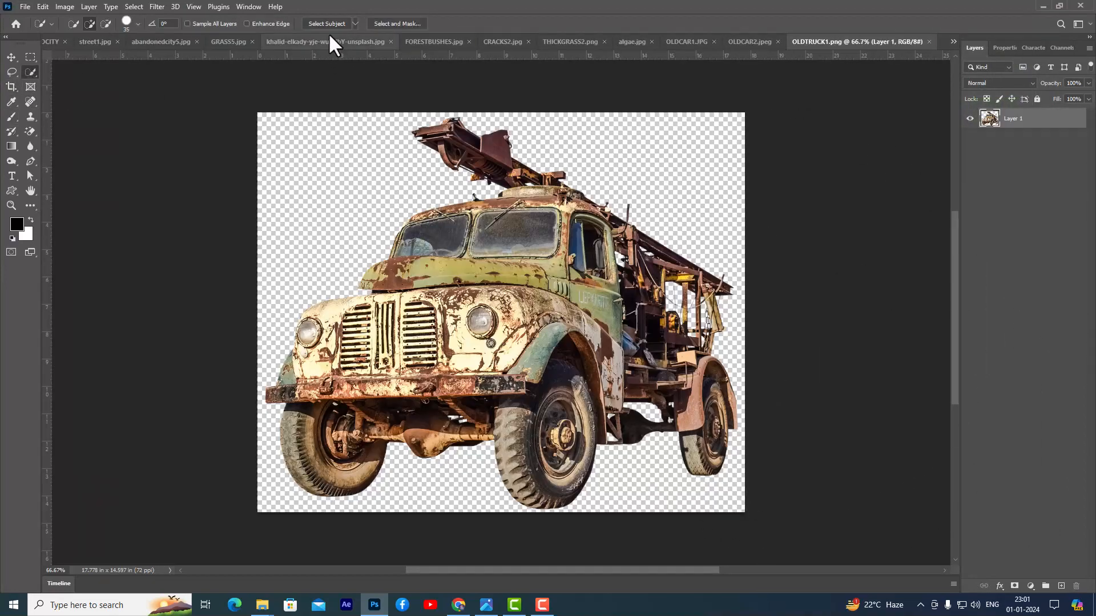
left_click(326, 23)
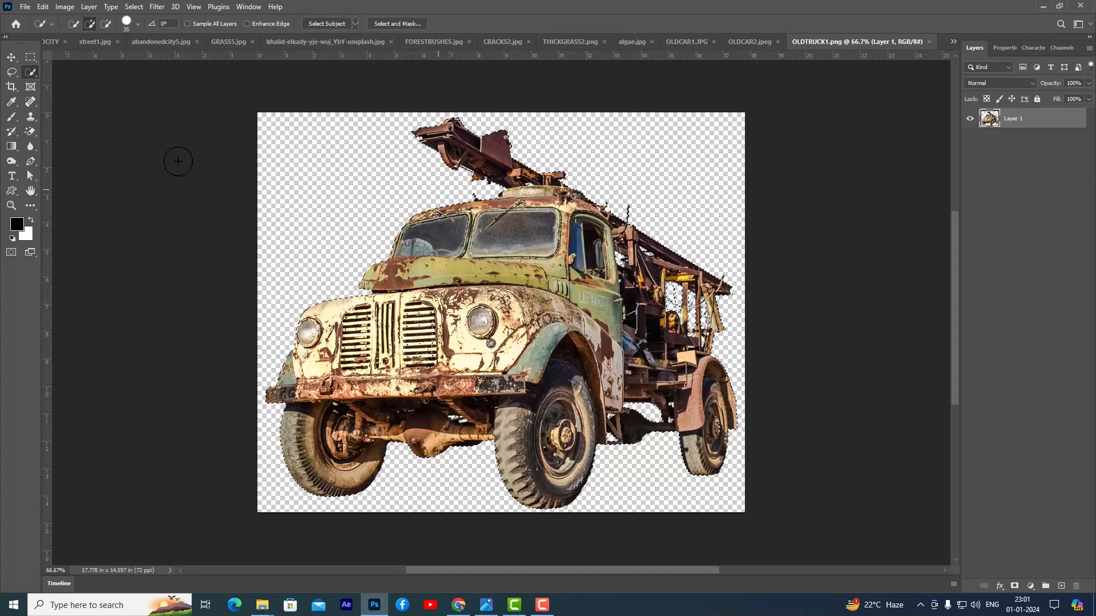
left_click(12, 57)
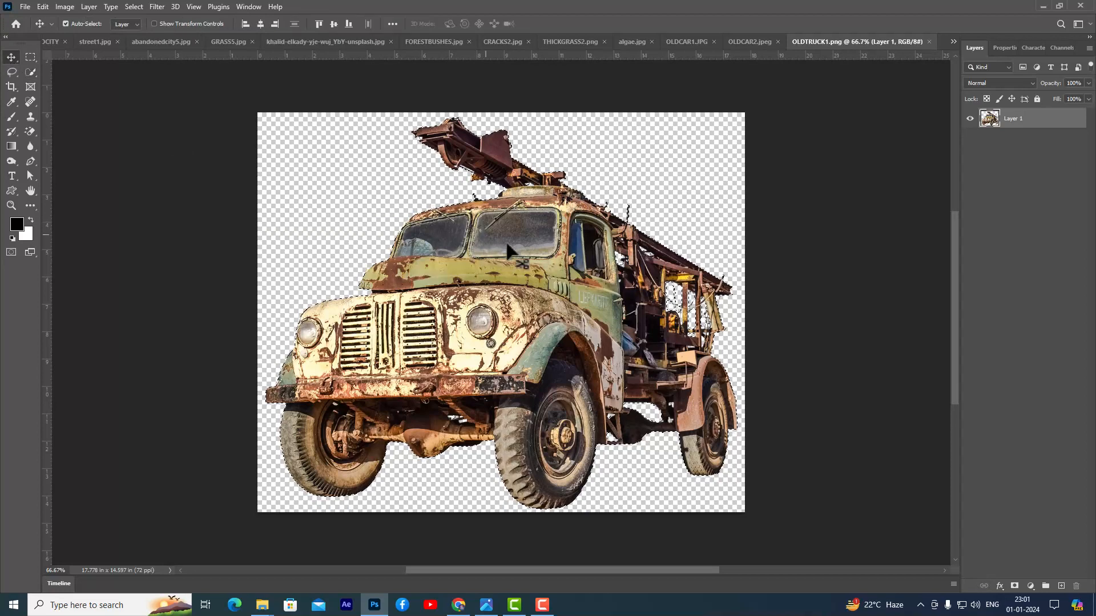
left_click_drag(474, 246, 504, 404)
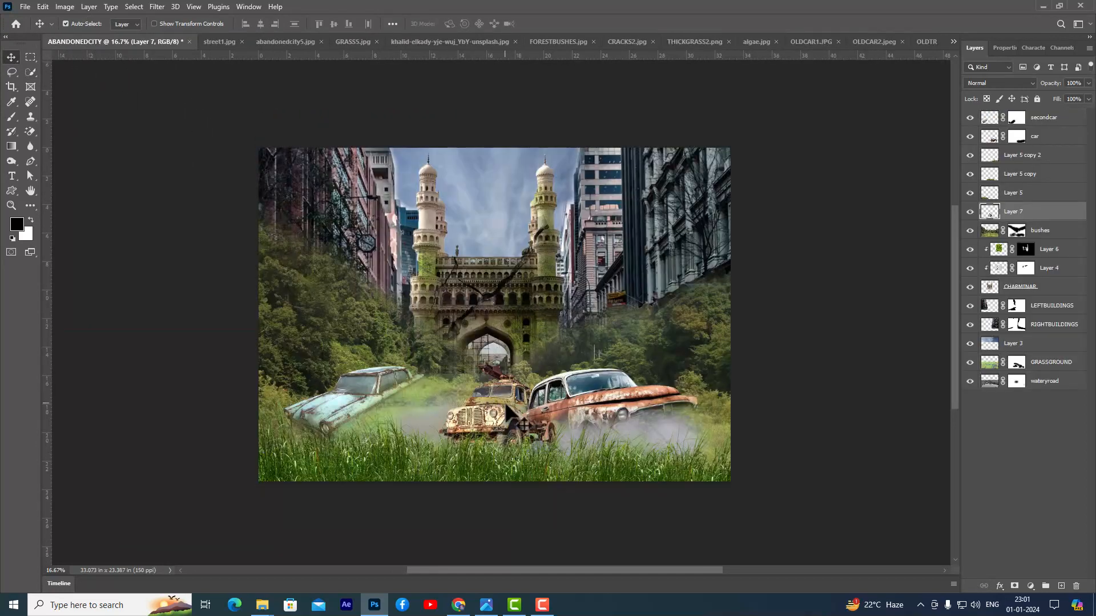
- Move the truck's layer to the top of the stack, scale the truck to about 155% and place it between the two cars
left_click_drag(1060, 217, 1055, 117)
left_click_drag(505, 420, 465, 402)
key("ctrl+t")
left_click_drag(515, 344, 561, 332)
left_click_drag(498, 381, 472, 397)
mouse_move(528, 327)
left_mouse_down()
mouse_move(535, 321)
mouse_move(519, 334)
mouse_move(528, 326)
left_mouse_up()
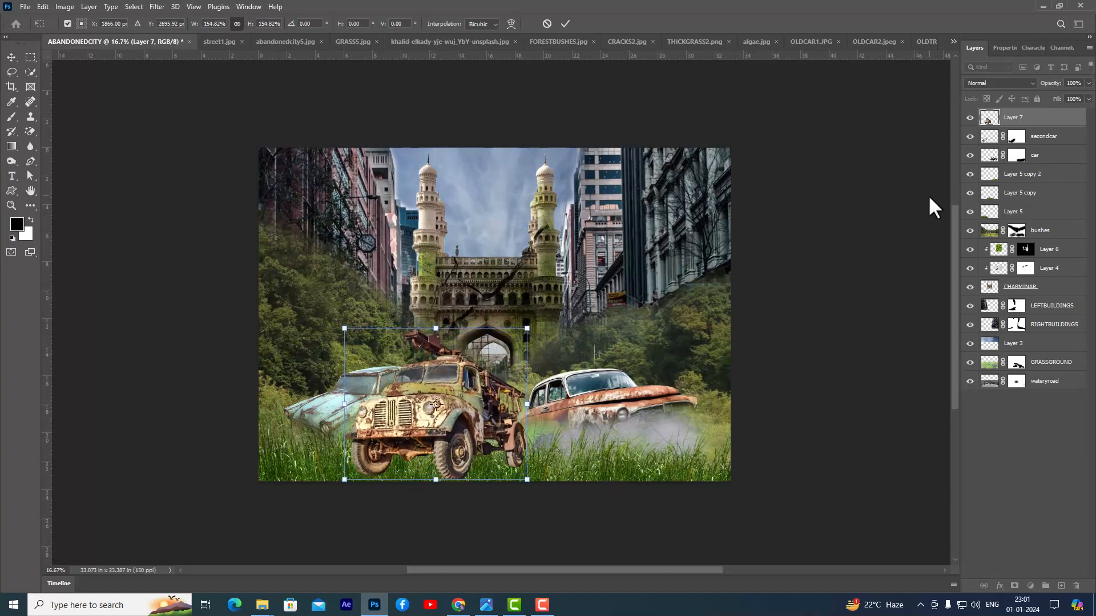
key("Return")
left_click_drag(471, 408, 473, 411)
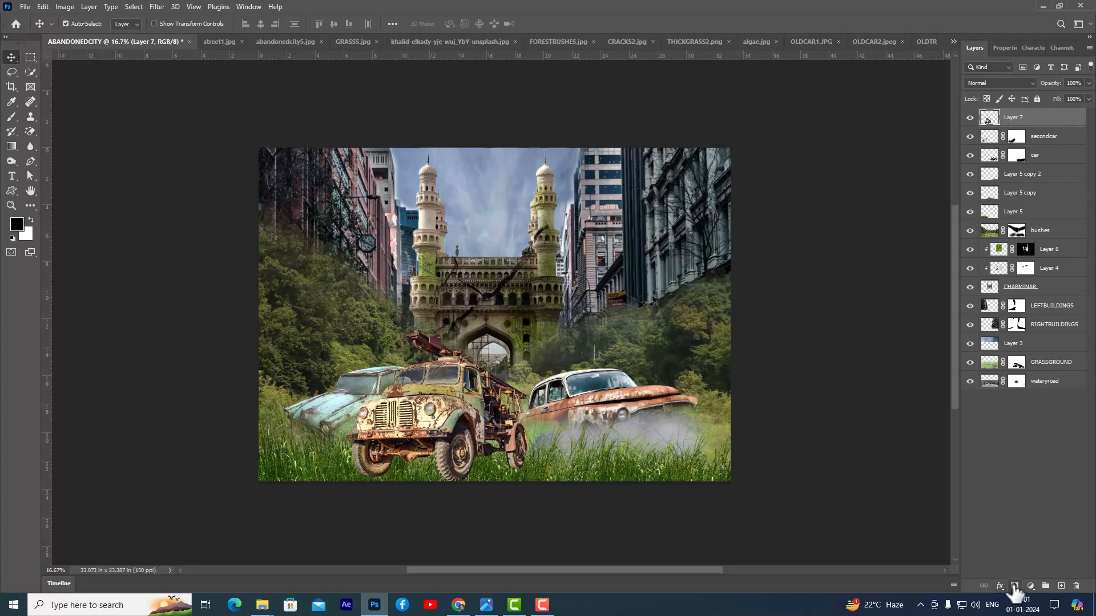
- Add a layer mask to the truck's layer and paint black over its wheels and underside, blending them into the grass
left_click(1014, 586)
left_click(11, 119)
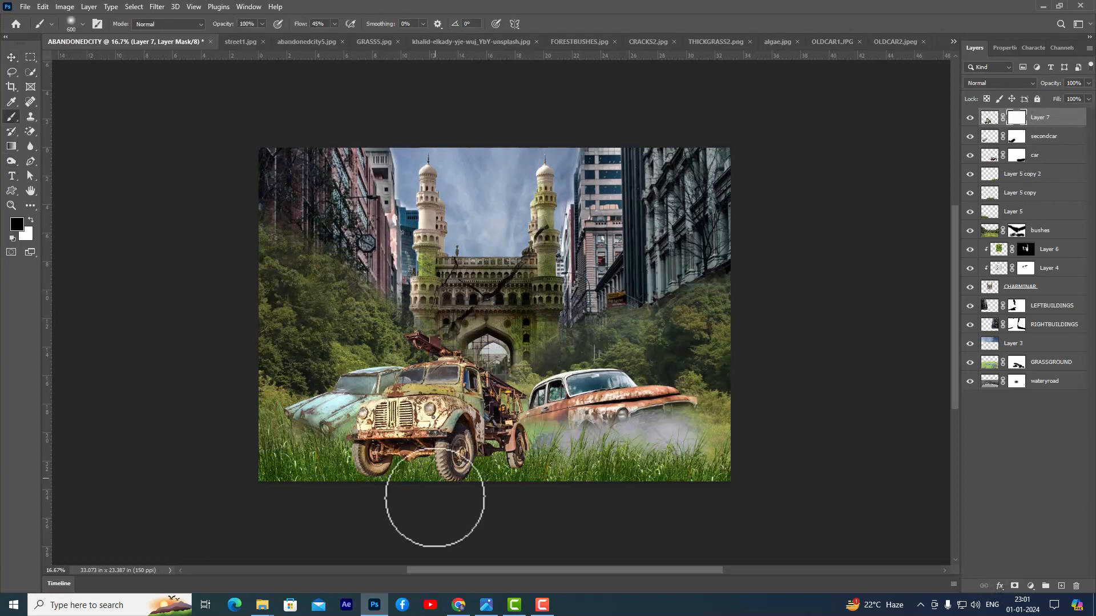
mouse_move(489, 465)
left_mouse_down()
mouse_move(362, 451)
mouse_move(489, 458)
mouse_move(466, 452)
mouse_move(508, 455)
mouse_move(517, 454)
mouse_move(484, 447)
mouse_move(521, 441)
mouse_move(461, 451)
mouse_move(522, 431)
mouse_move(477, 437)
mouse_move(488, 444)
mouse_move(450, 457)
mouse_move(471, 452)
mouse_move(400, 448)
mouse_move(593, 441)
mouse_move(642, 429)
mouse_move(426, 435)
mouse_move(672, 430)
mouse_move(703, 412)
mouse_move(594, 411)
mouse_move(462, 444)
mouse_move(489, 443)
left_mouse_up()
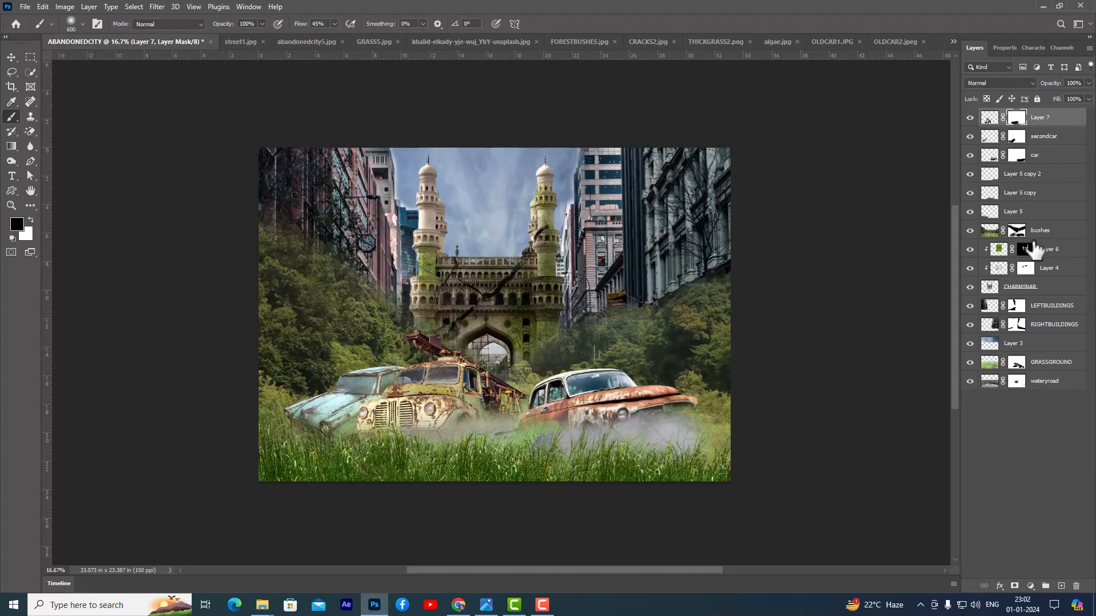
- Paint white on the bushes layer mask along the truck's base, covering the remaining water with vegetation
left_click(1016, 232)
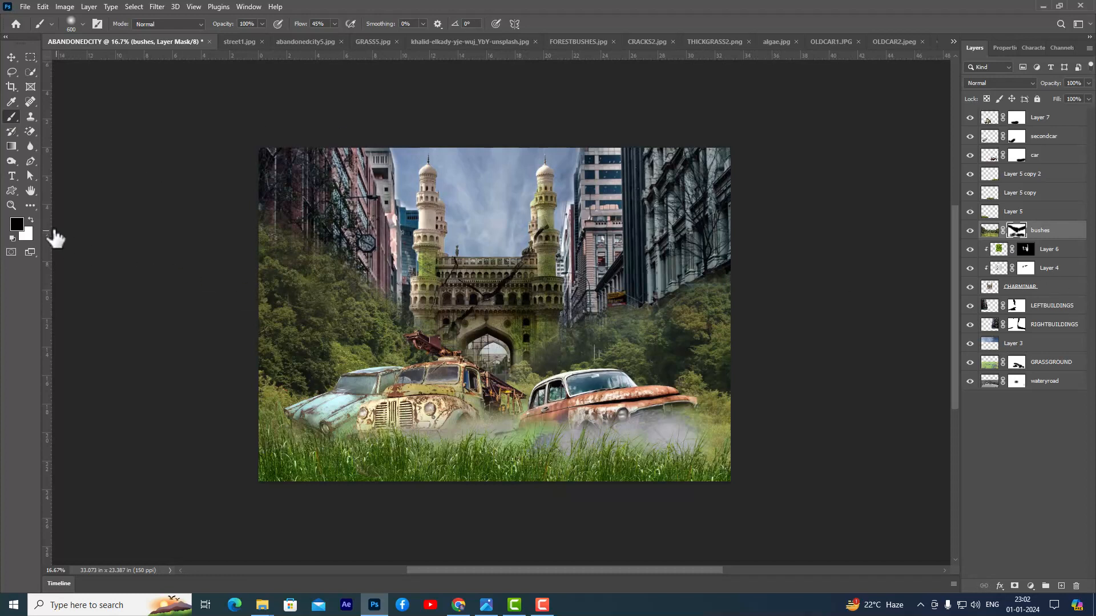
left_click(31, 221)
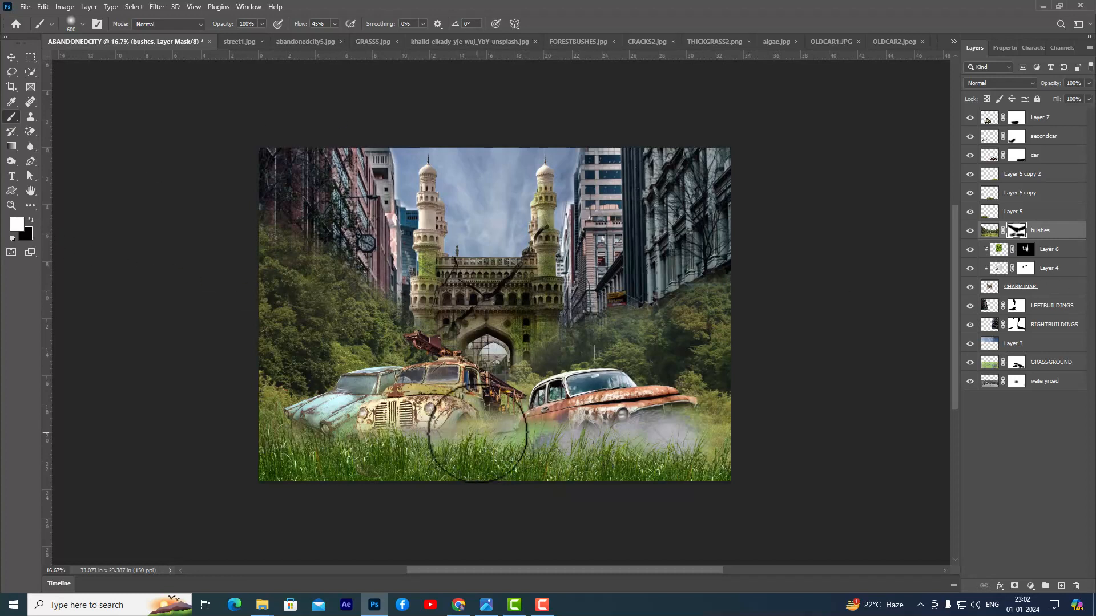
mouse_move(455, 443)
left_mouse_down()
mouse_move(425, 446)
mouse_move(554, 448)
mouse_move(514, 447)
left_mouse_up()
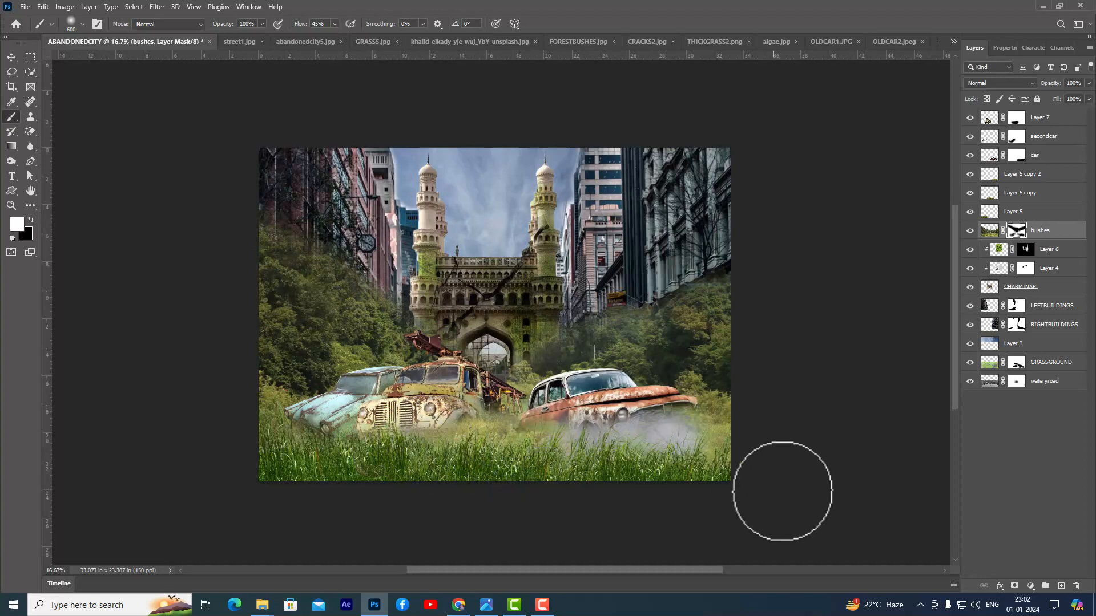
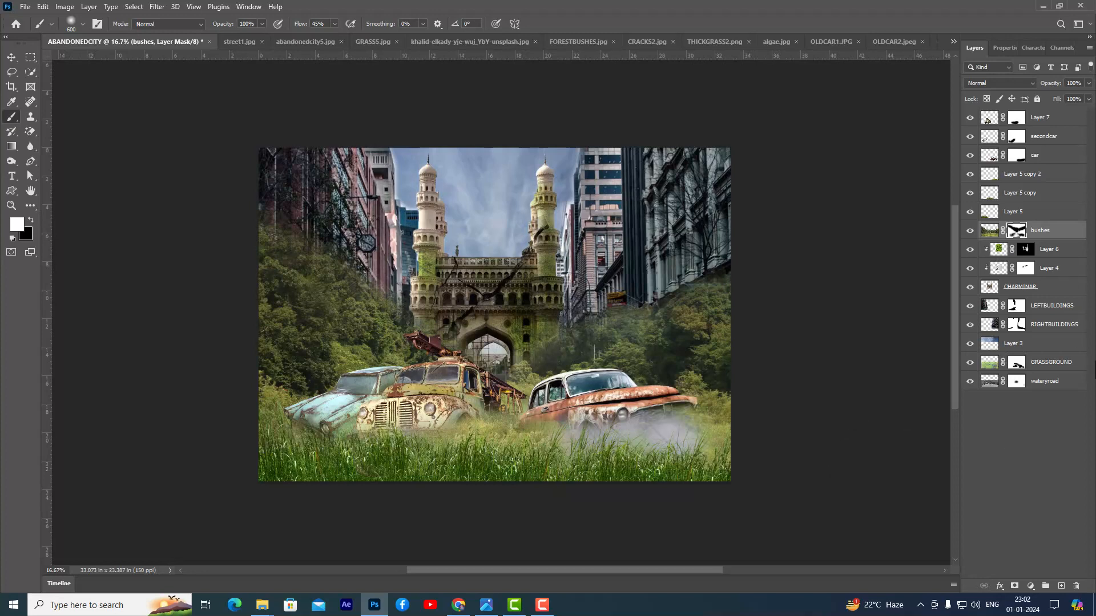
- Scale the Charminar together with its two clipped layers to about 79% and recentre it between the buildings, behind the truck
left_click(1033, 287)
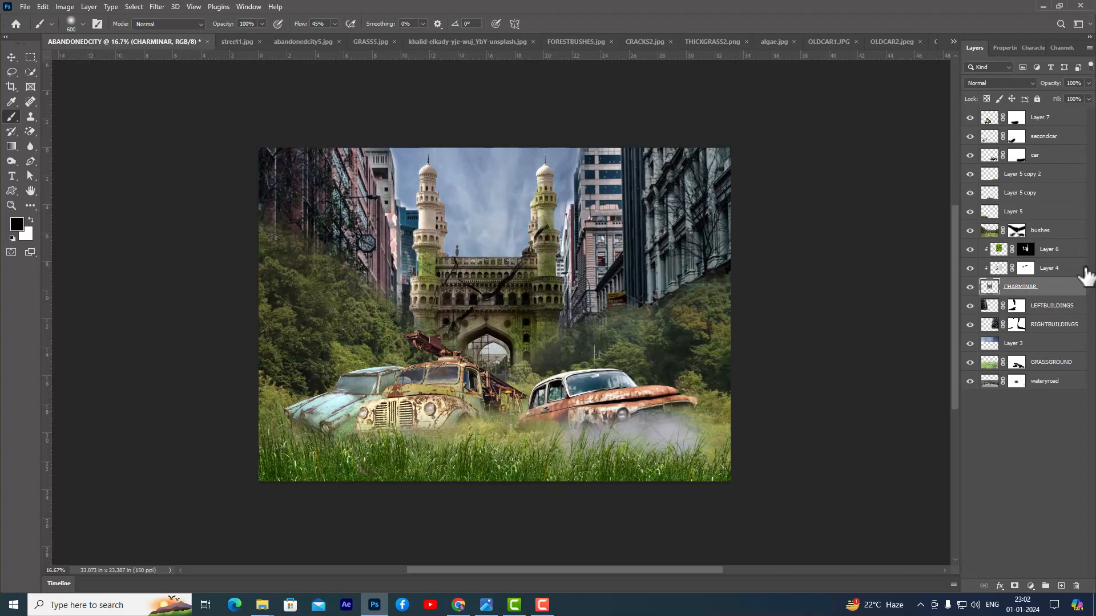
left_click(1070, 253, "shift")
key("ctrl+t")
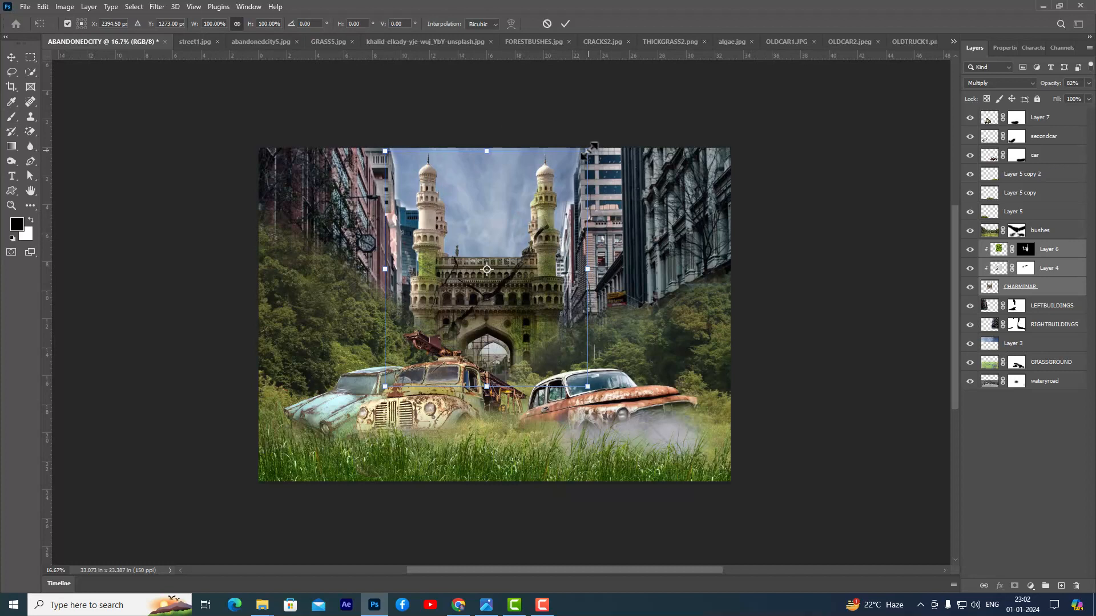
left_click_drag(593, 146, 570, 170)
left_click_drag(539, 244, 535, 253)
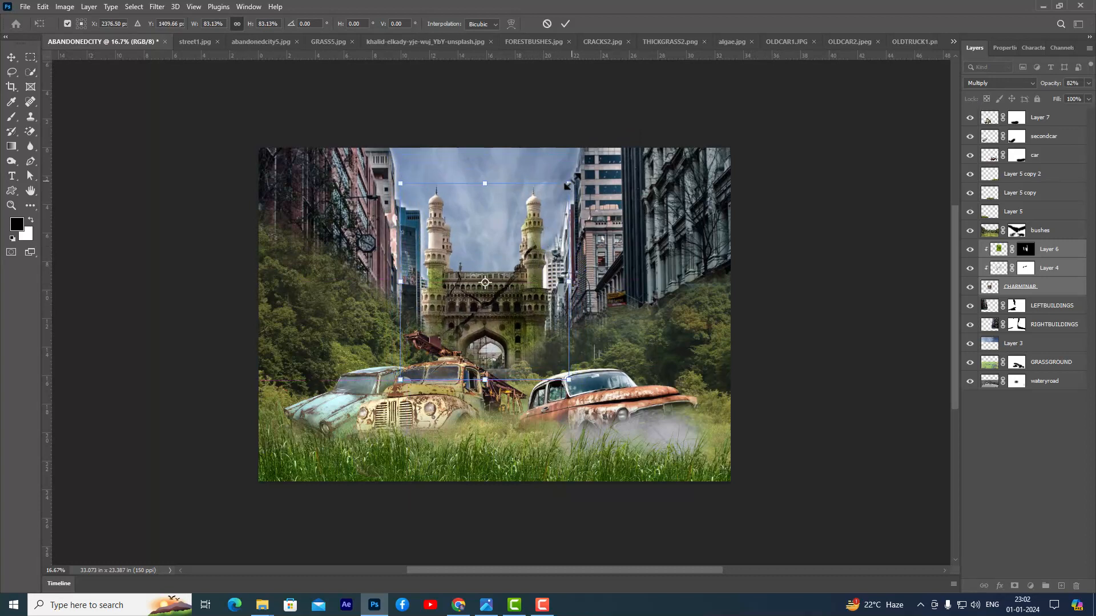
left_click_drag(567, 186, 563, 188)
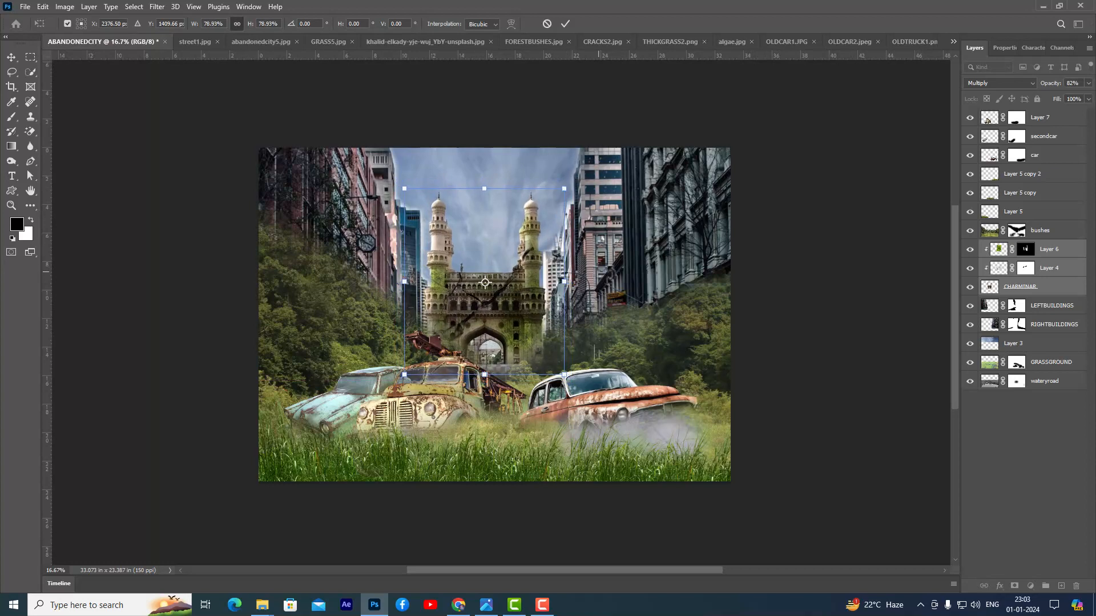
left_click_drag(485, 283, 488, 284)
key("Return")
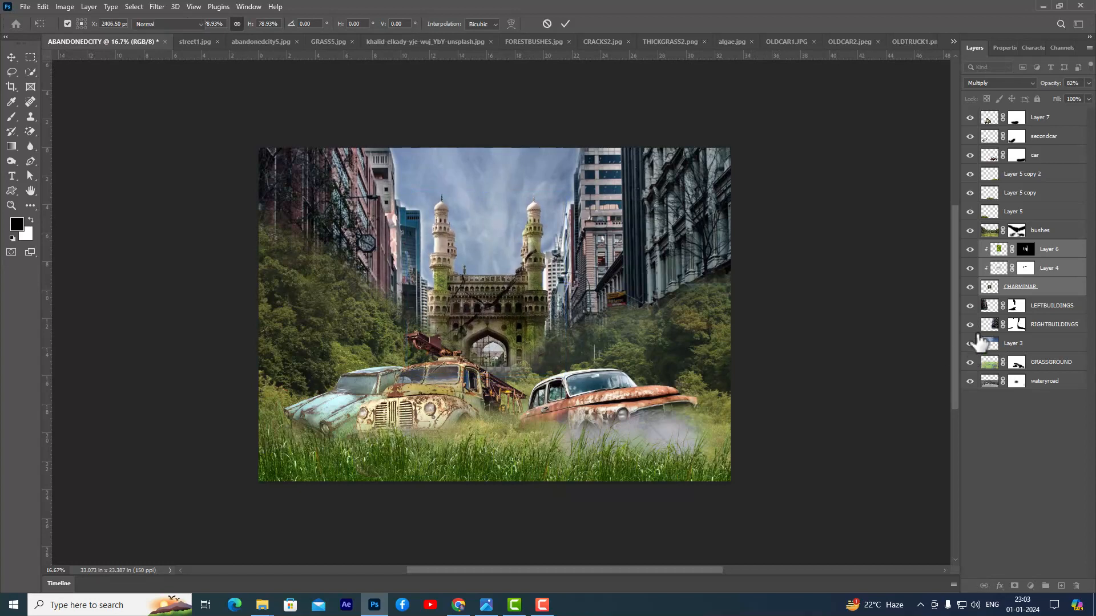
key("b")
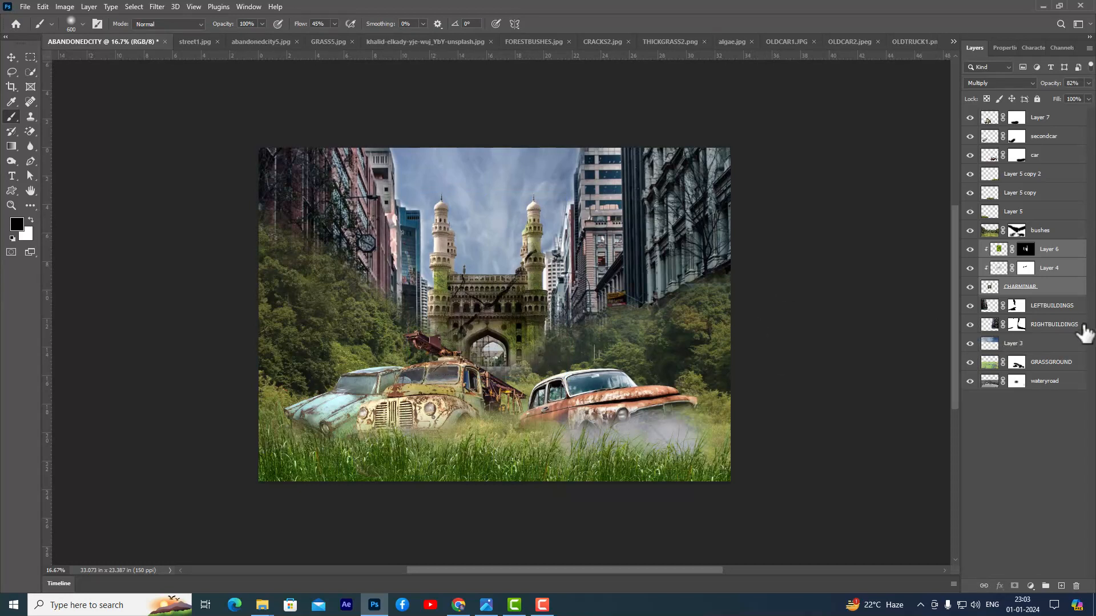
- Enlarge the wateryroad layer to about 116%
left_click(1047, 381)
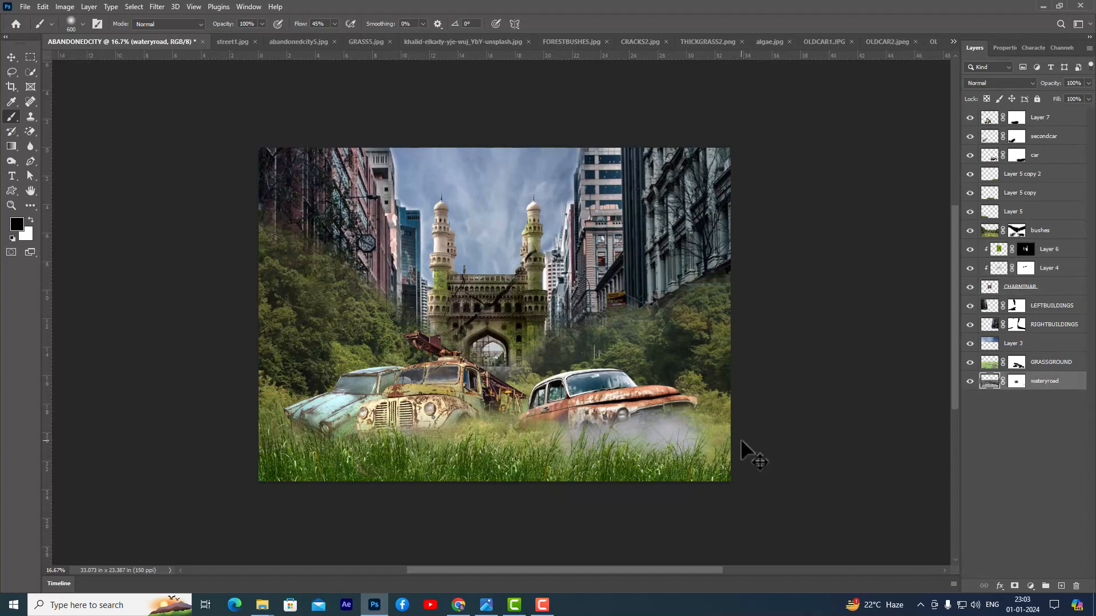
key("ctrl+t")
left_click_drag(732, 284, 776, 261)
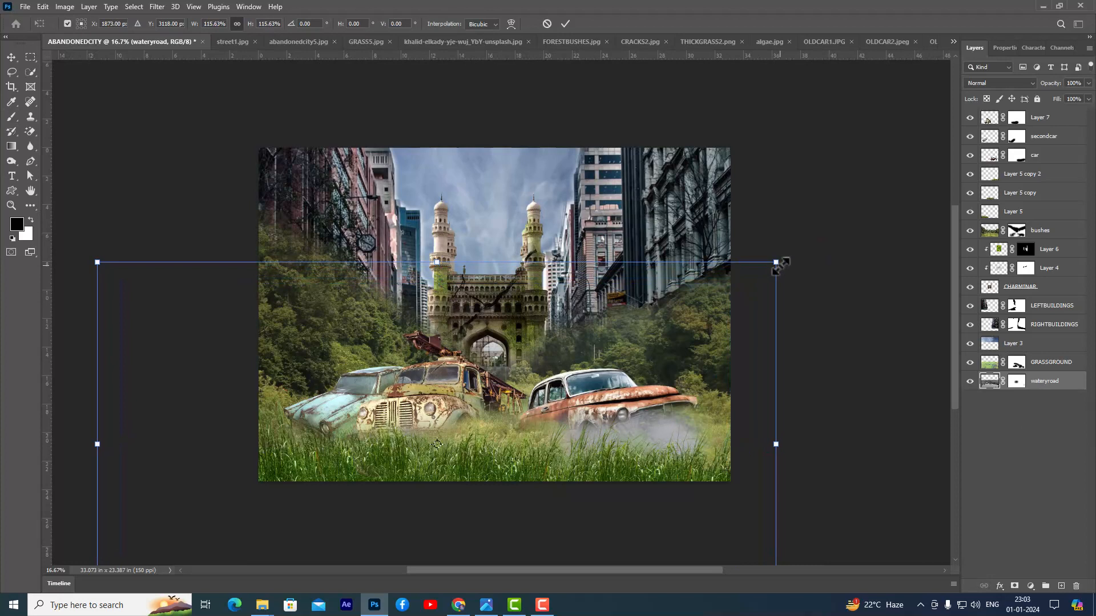
key("Return")
key("b")
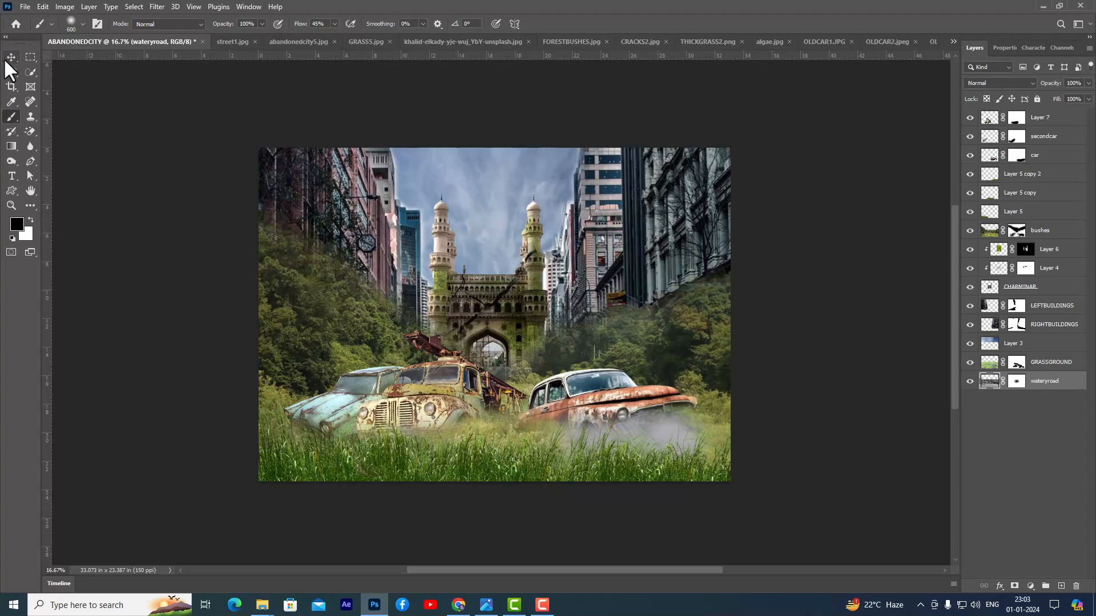
- Scale the orange car's layer down to about 74% and shift it towards the canvas's right edge
key("v")
right_click(628, 398)
left_click(635, 404)
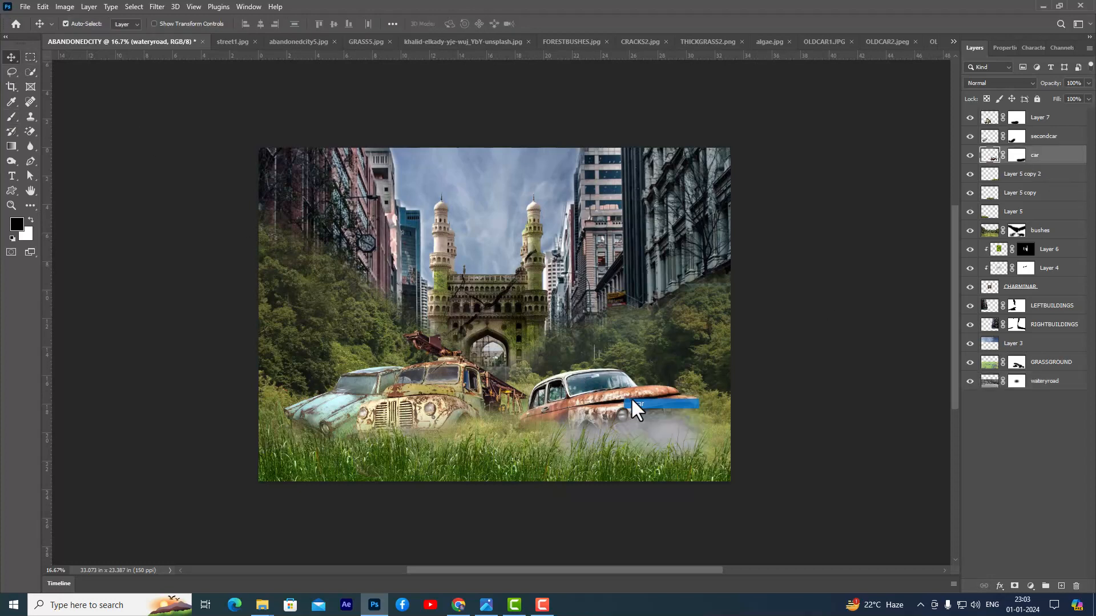
key("ctrl+t")
left_click_drag(702, 366, 681, 376)
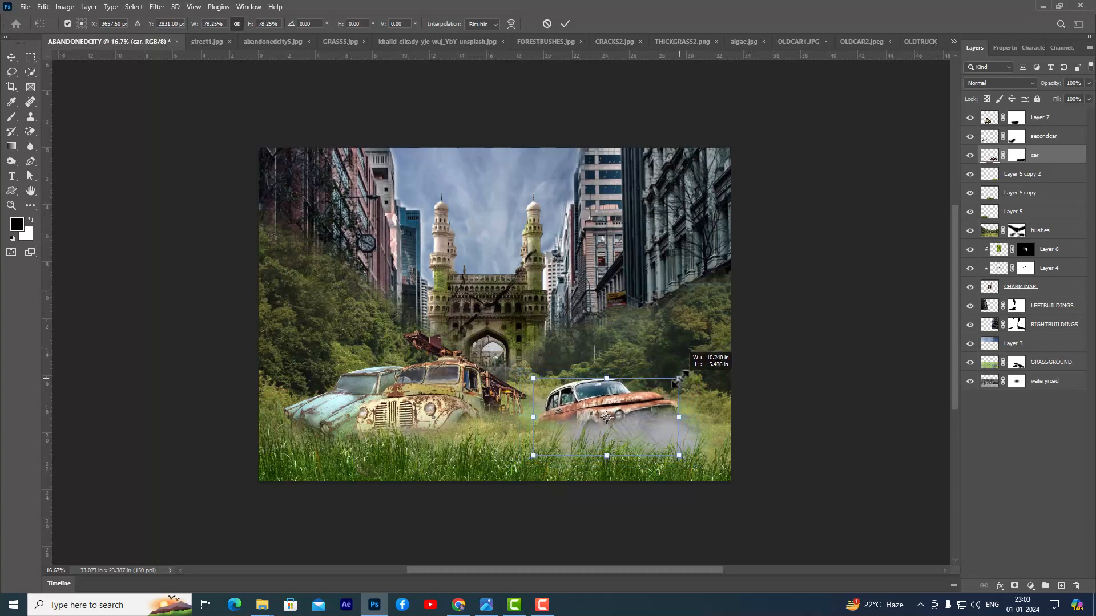
left_click_drag(589, 403, 613, 403)
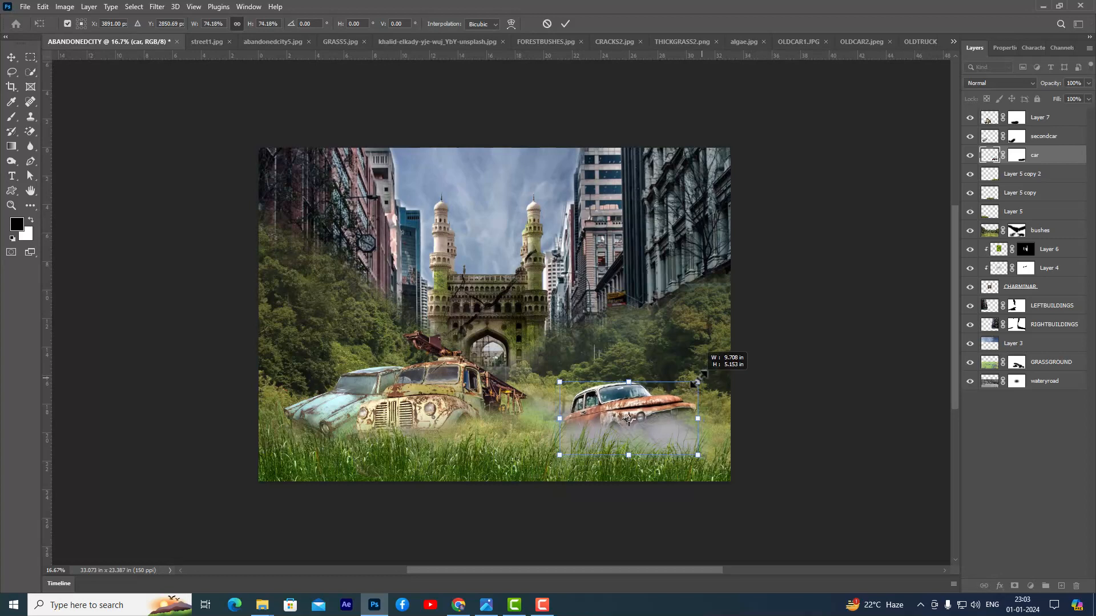
key("Return")
- Scale the pale green car on the secondcar layer down to about 77%
right_click(337, 414)
left_click(342, 425)
key("ctrl+t")
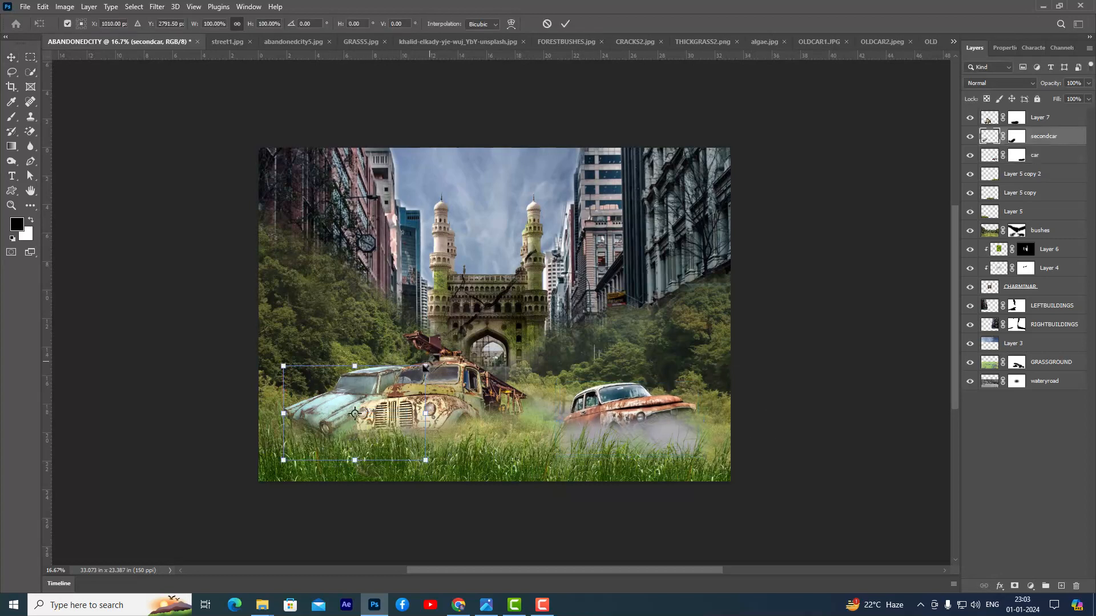
left_click_drag(424, 367, 352, 400)
key("Return")
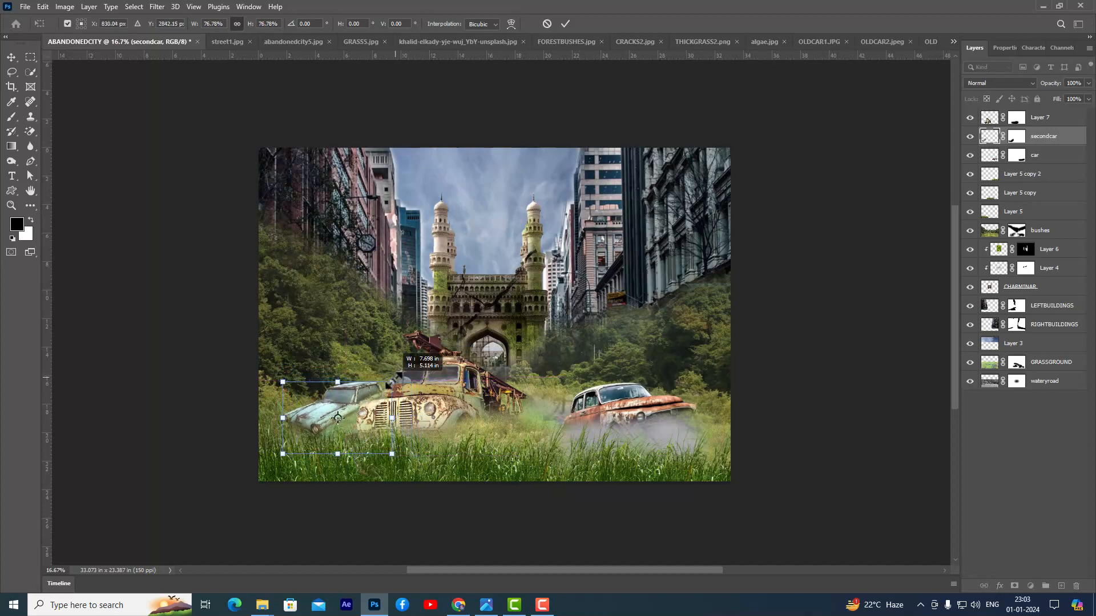
- Rename the old truck's layer to "truck"
right_click(465, 422)
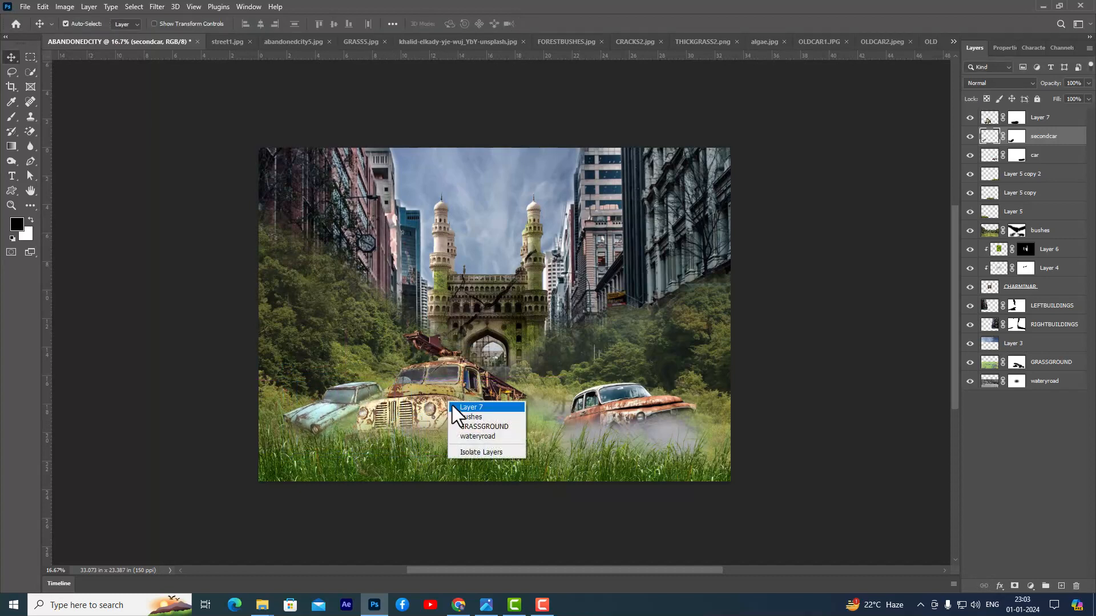
left_click(459, 412)
double_click(1045, 118)
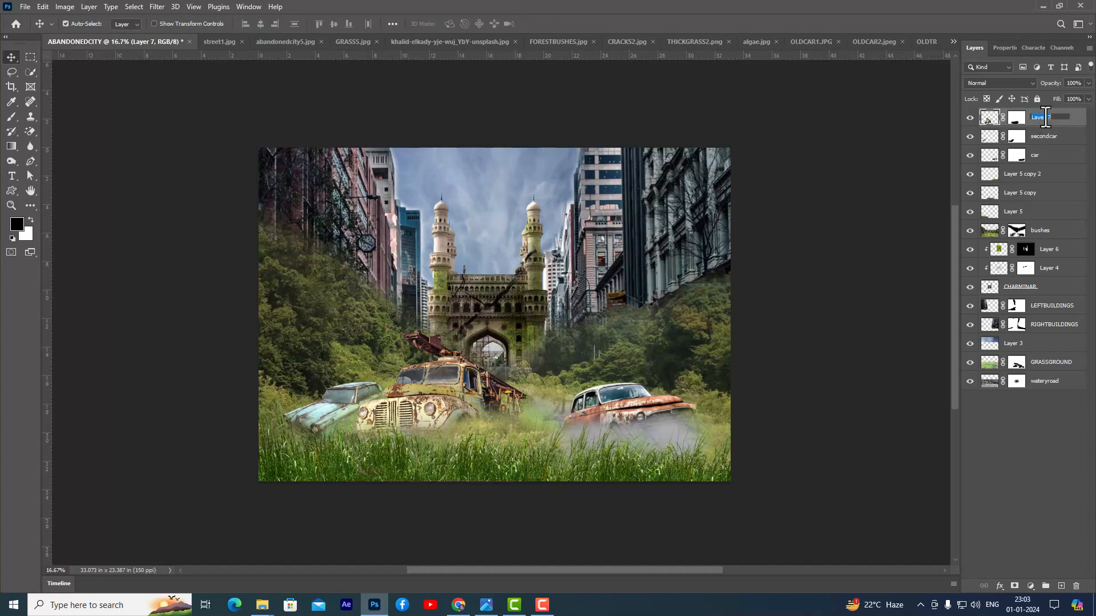
type("truck")
key("Return")
- Scale the truck down to about 82% and reposition it slightly beside the pale green car
right_click(463, 394)
left_click(469, 400)
key("ctrl+t")
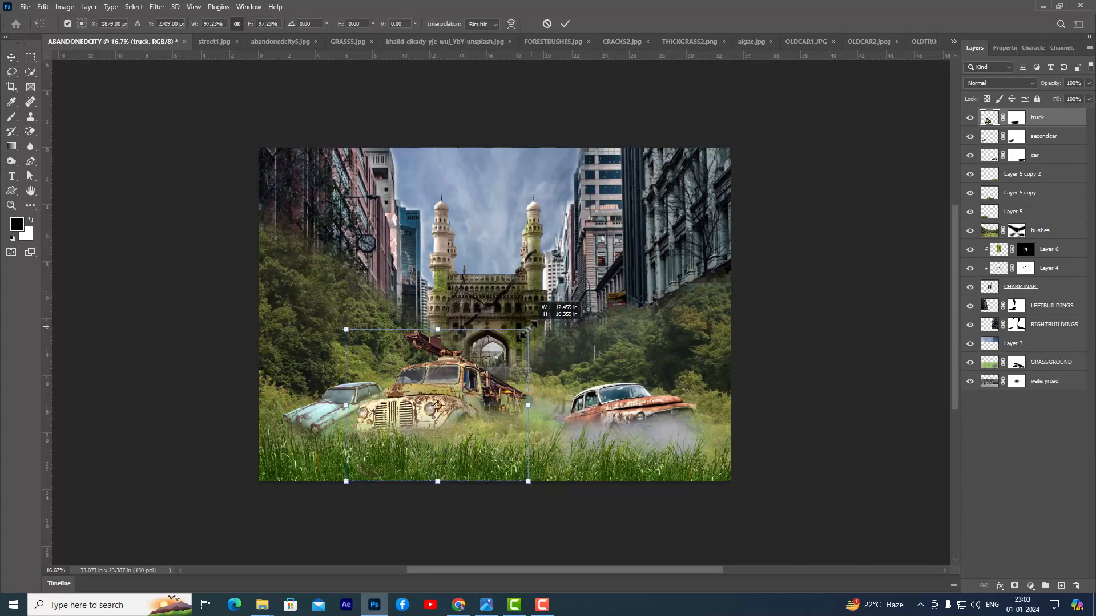
left_click_drag(531, 327, 514, 340)
left_click_drag(467, 381, 465, 384)
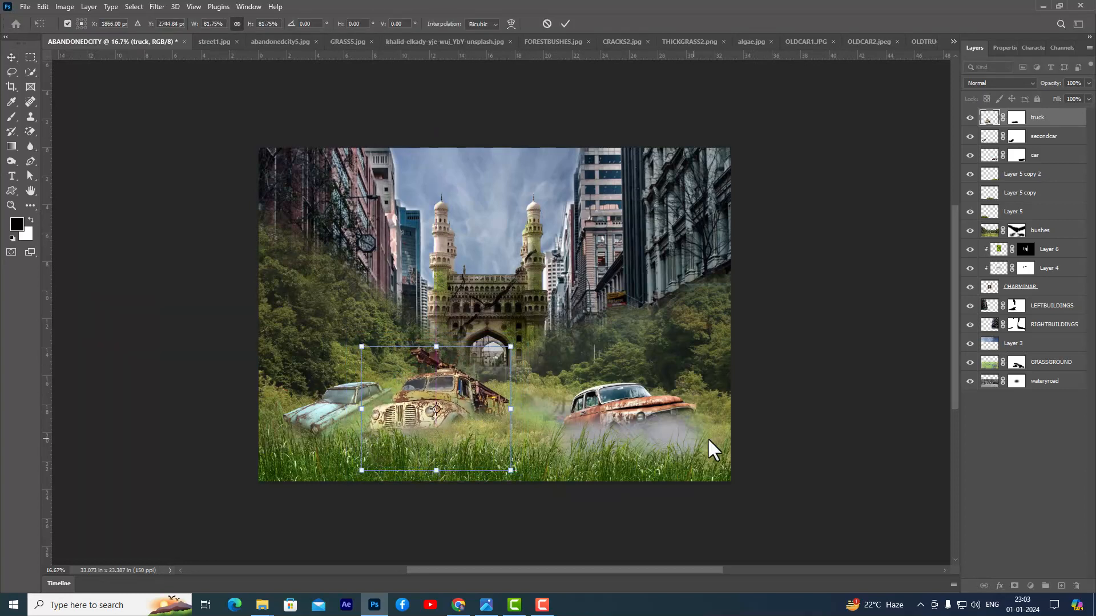
key("Return")
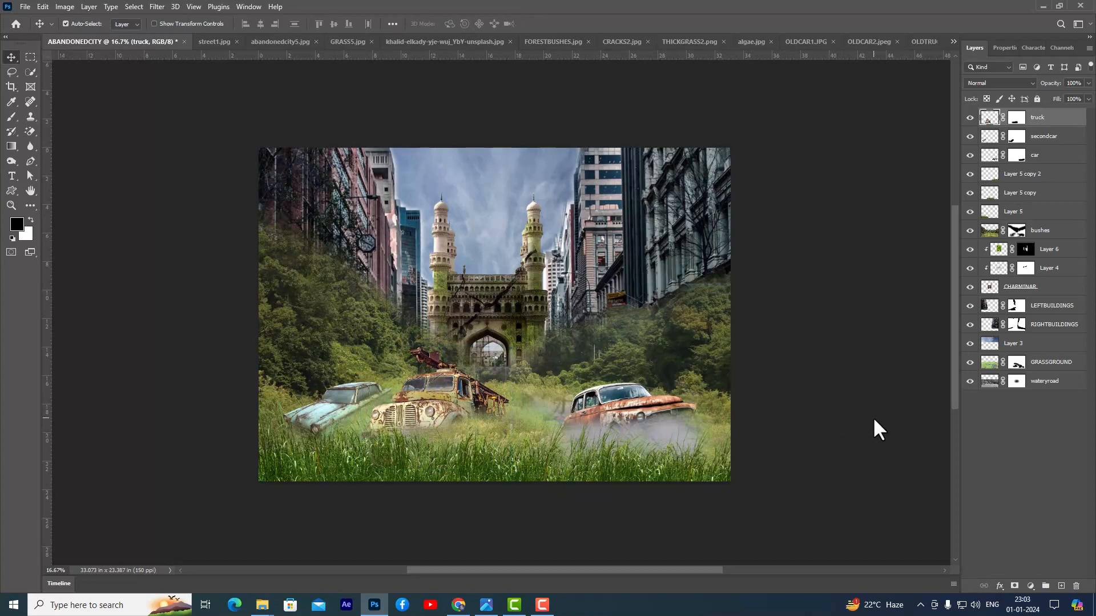
- Paint white on the bushes layer mask below the Charminar and around the orange car, covering bare ground and water with vegetation
left_click(1017, 230)
key("x")
left_click(10, 117)
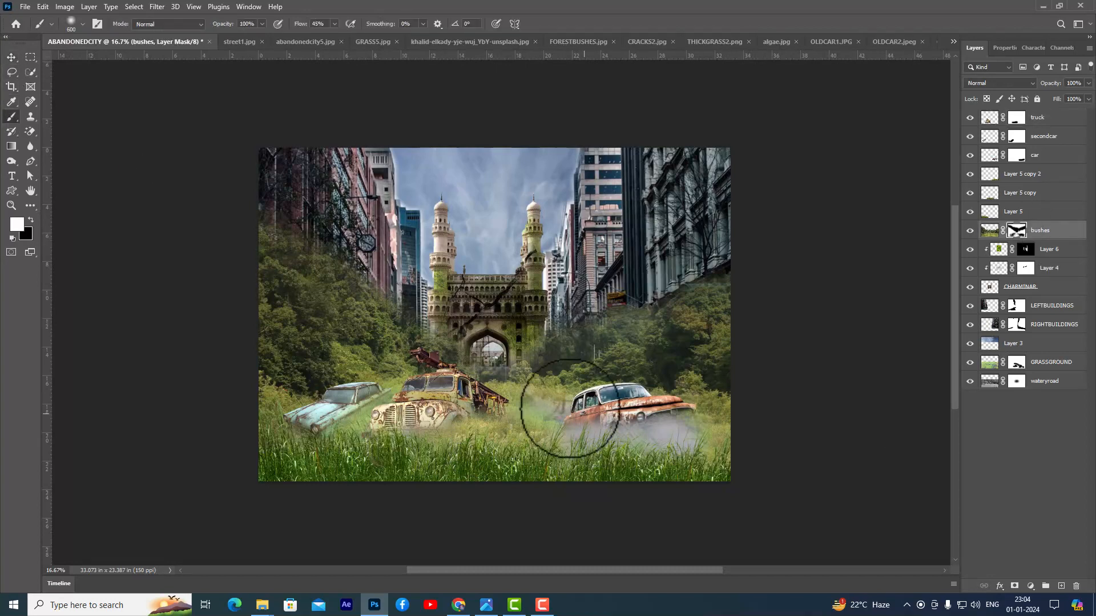
mouse_move(432, 341)
left_mouse_down()
mouse_move(499, 384)
mouse_move(513, 379)
mouse_move(492, 377)
mouse_move(541, 377)
mouse_move(529, 362)
mouse_move(540, 362)
mouse_move(508, 379)
left_mouse_up()
mouse_move(603, 383)
left_mouse_down()
mouse_move(519, 396)
mouse_move(553, 352)
mouse_move(597, 392)
mouse_move(603, 368)
left_mouse_up()
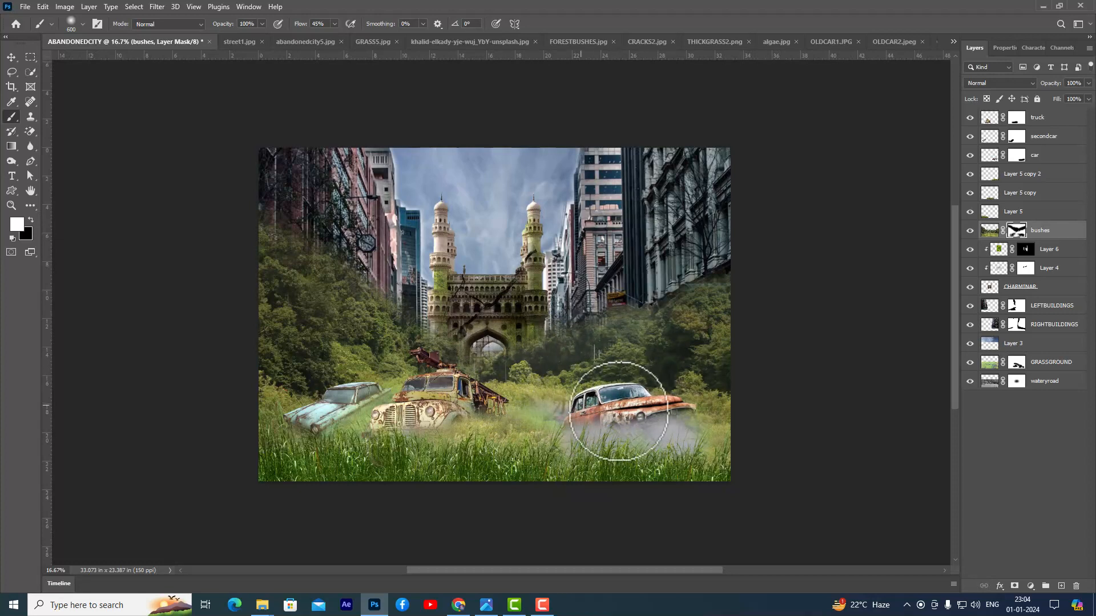
mouse_move(678, 437)
left_mouse_down()
mouse_move(662, 425)
mouse_move(668, 451)
mouse_move(690, 453)
left_mouse_up()
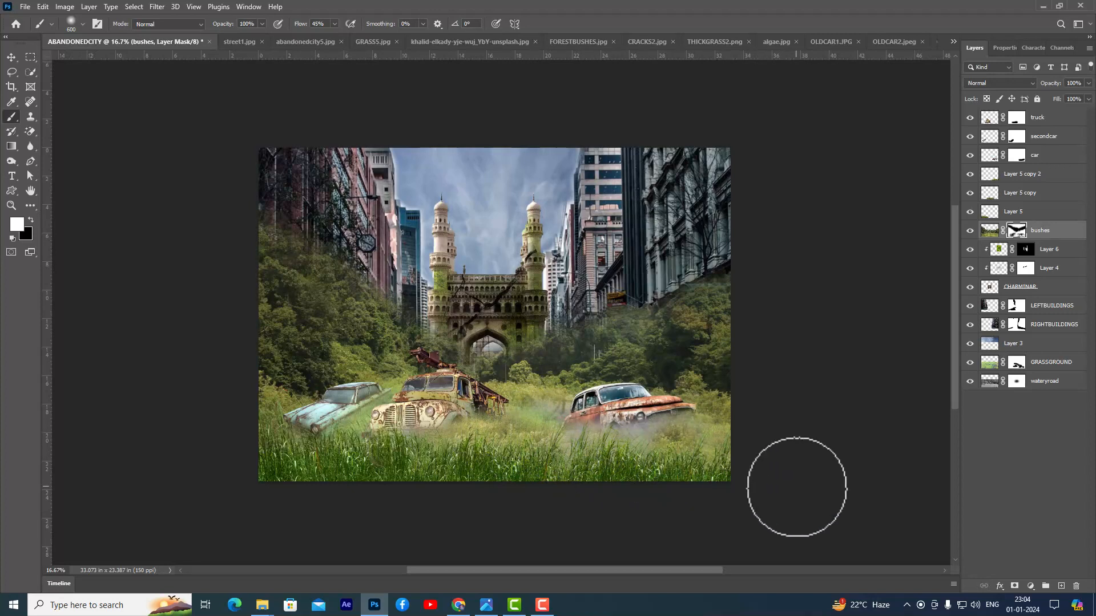
- Paint black on the bushes layer mask in the gap between the truck and the orange car and in the foreground
left_click(31, 221)
left_click_drag(496, 415, 542, 417)
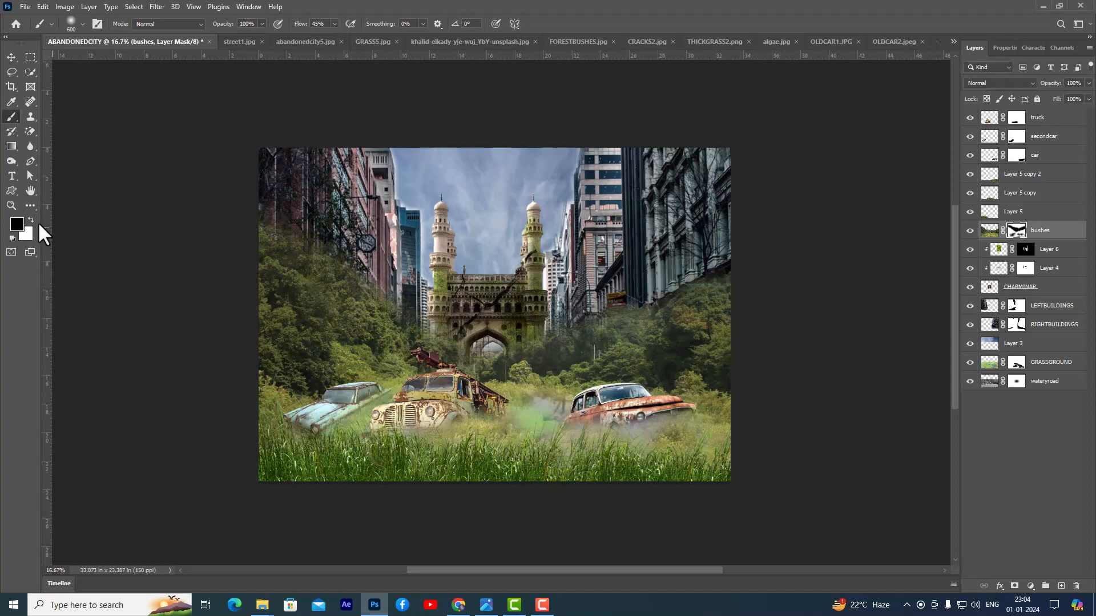
mouse_move(587, 470)
left_mouse_down()
mouse_move(619, 448)
mouse_move(643, 453)
mouse_move(692, 431)
mouse_move(638, 456)
mouse_move(582, 452)
left_mouse_up()
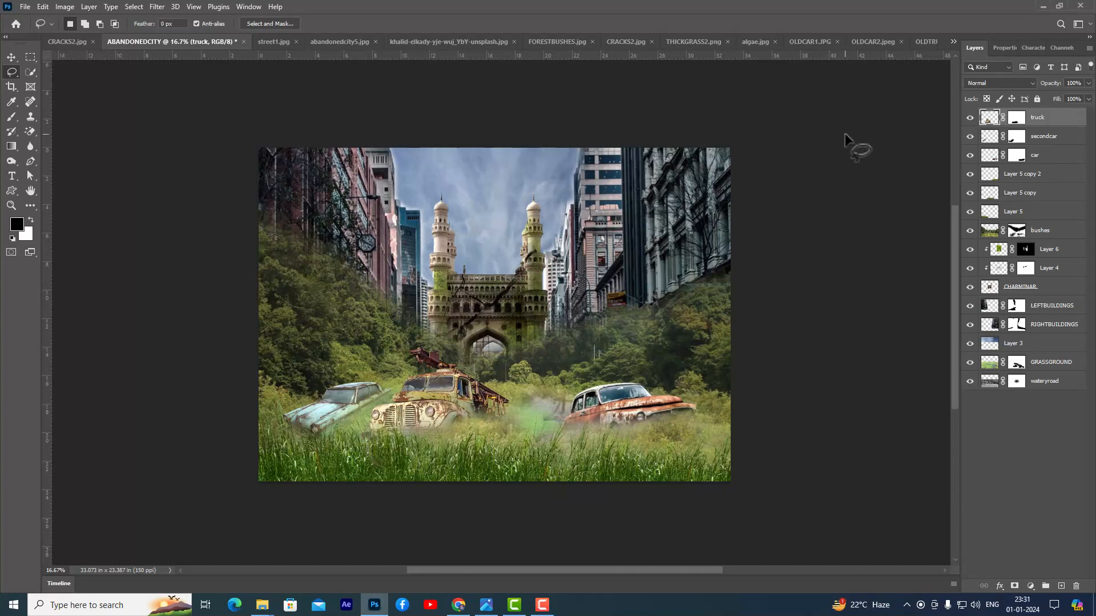
- Open the MOSS2 image, close the desert sky image, and move the moss texture into the ABANDONEDCITY composition
key("ctrl+o")
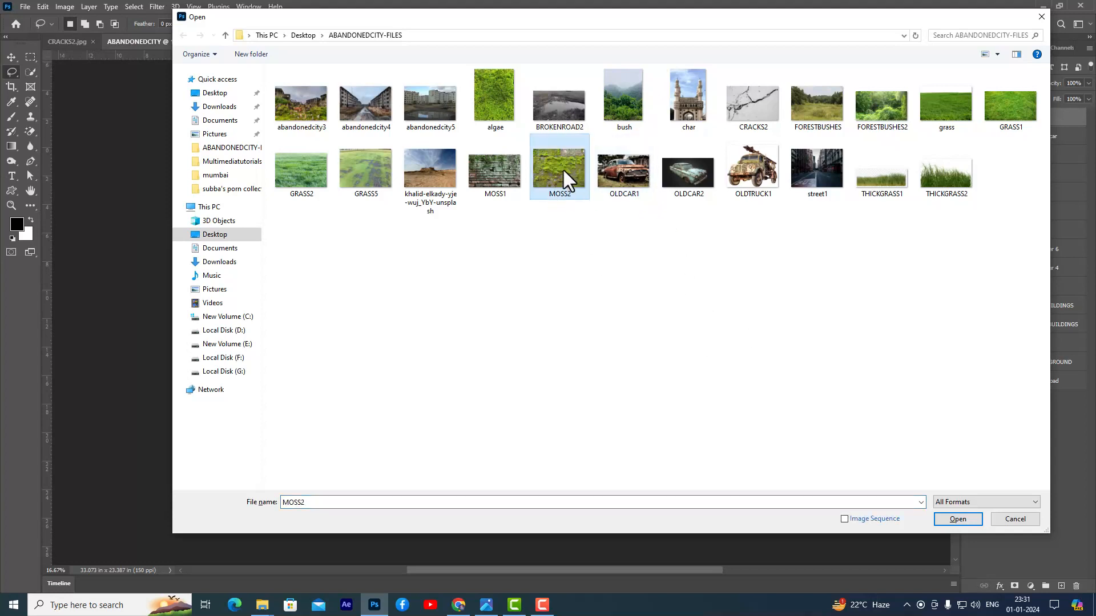
left_click(955, 516)
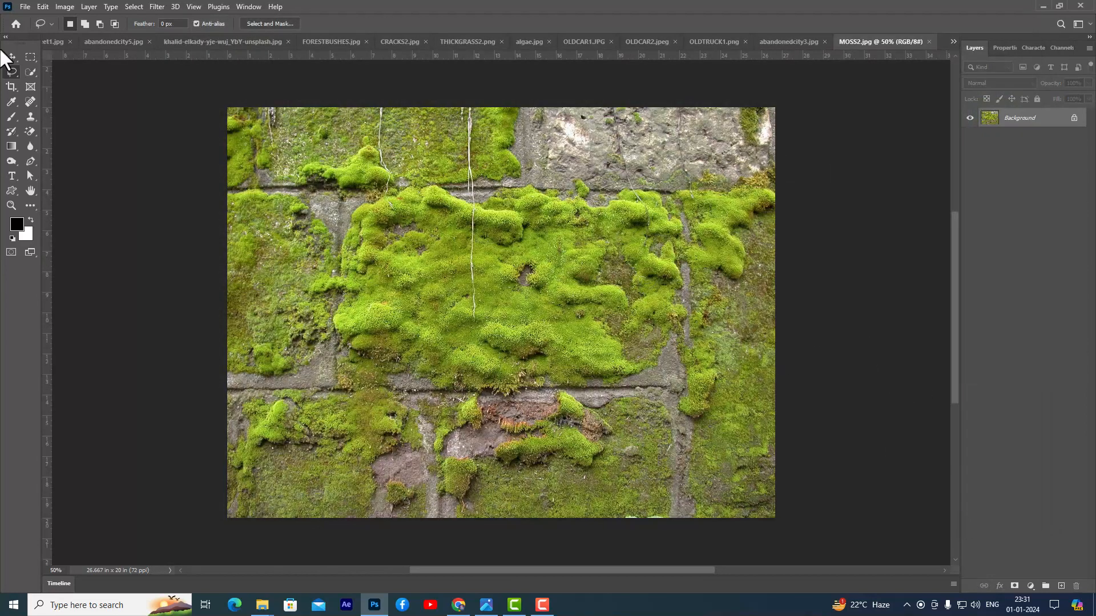
left_click(9, 55)
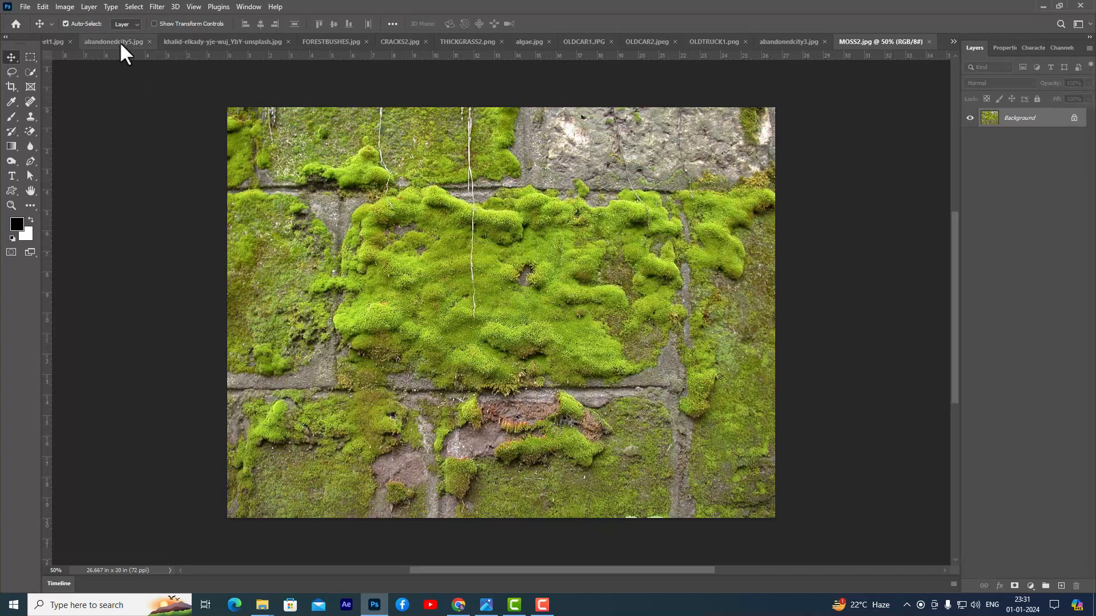
left_click_drag(228, 37, 194, 142)
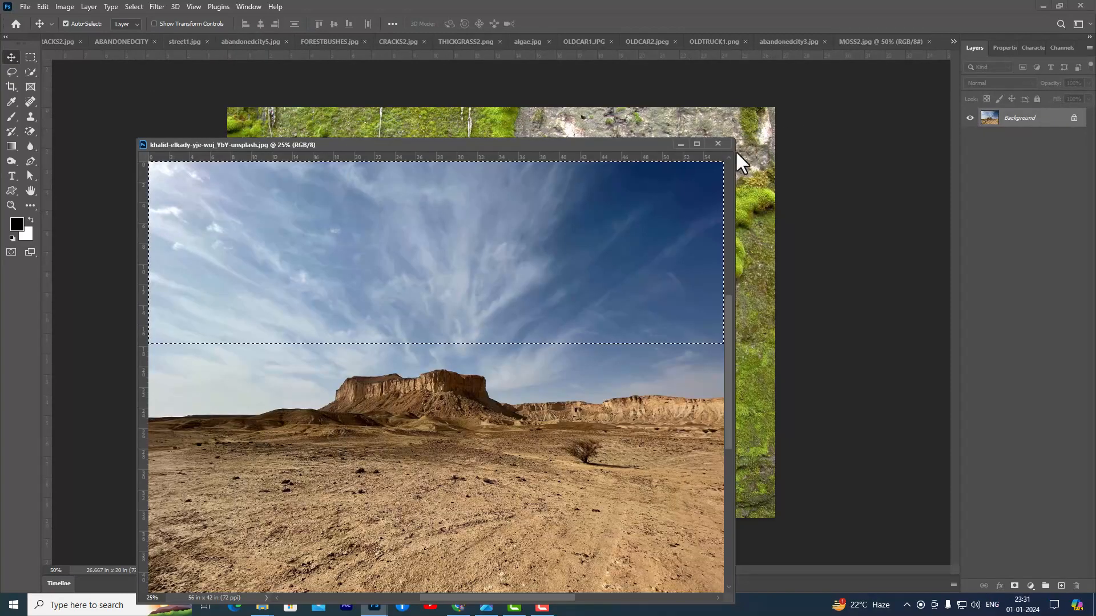
left_click(728, 145)
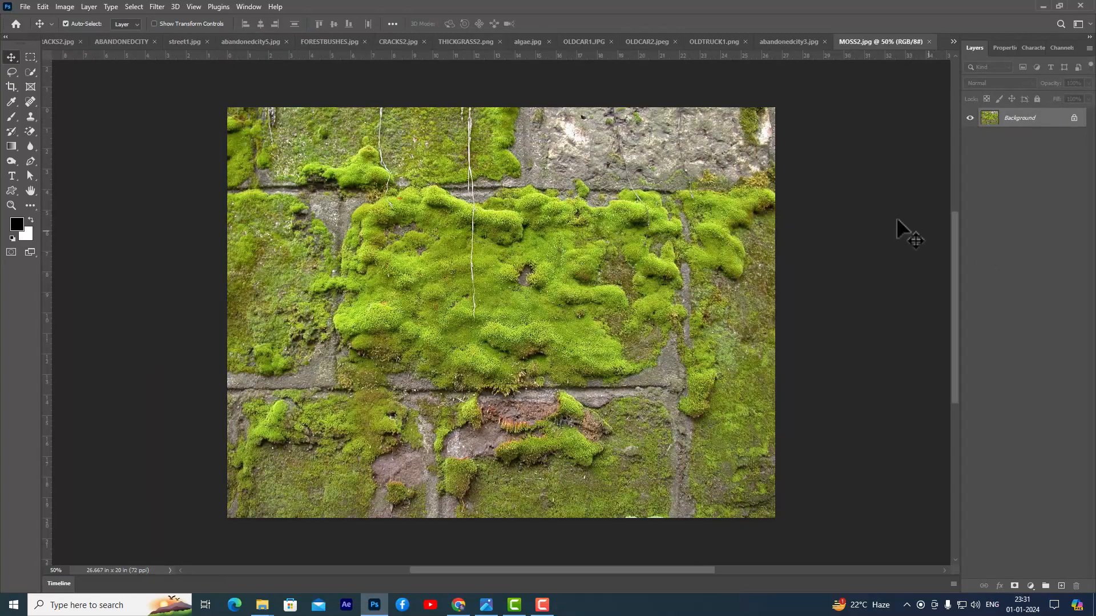
left_click_drag(210, 97, 632, 260)
- Distort the moss texture into perspective so it covers the right-hand buildings, from beside the Charminar to the image's right edge
key("ctrl+t")
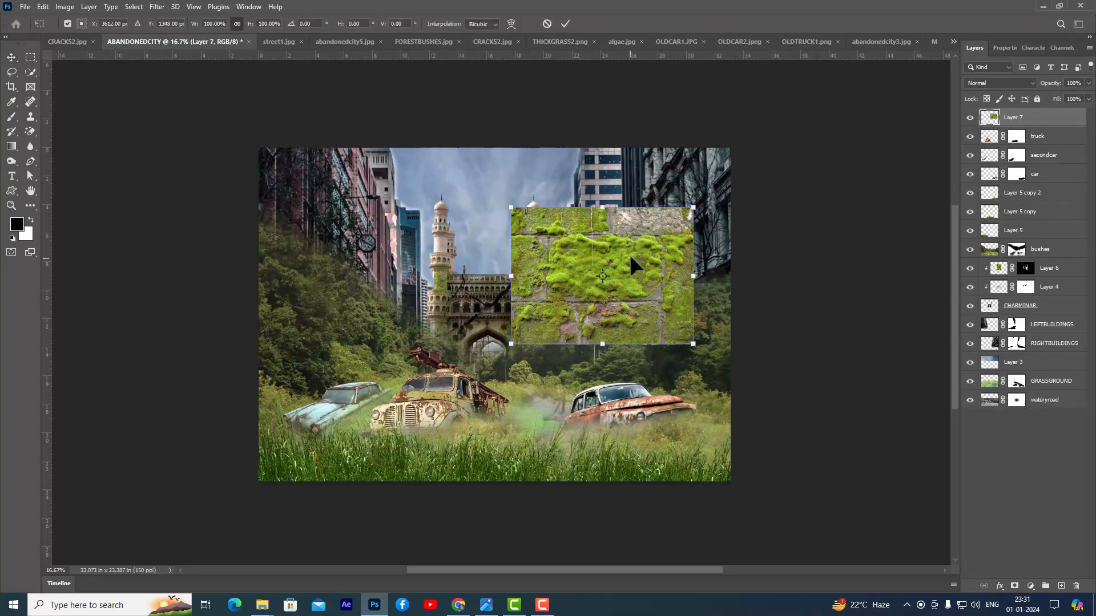
right_click(626, 239)
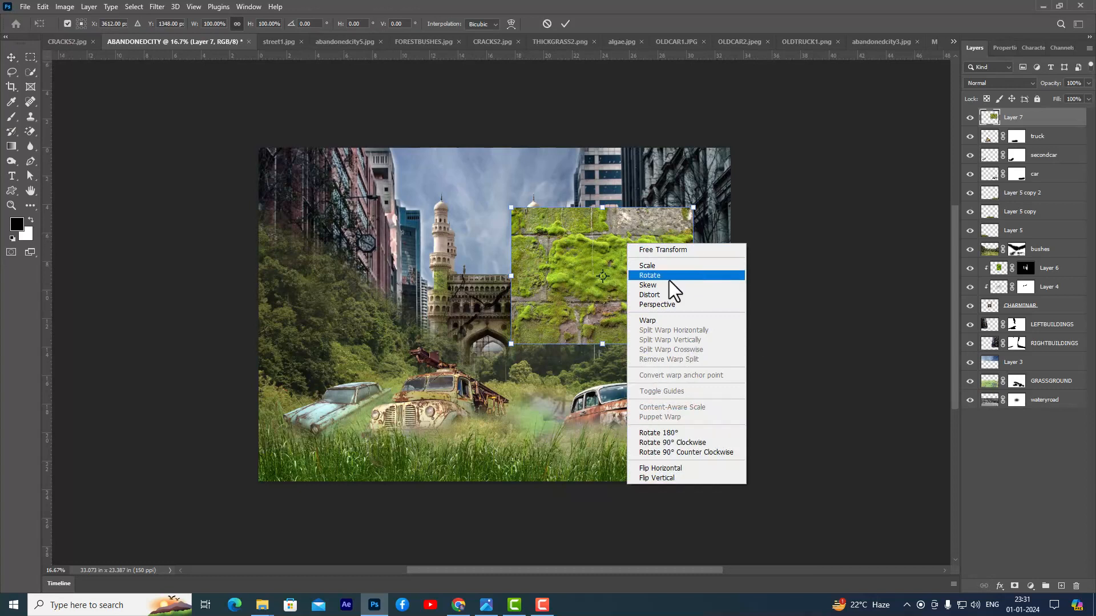
left_click(664, 296)
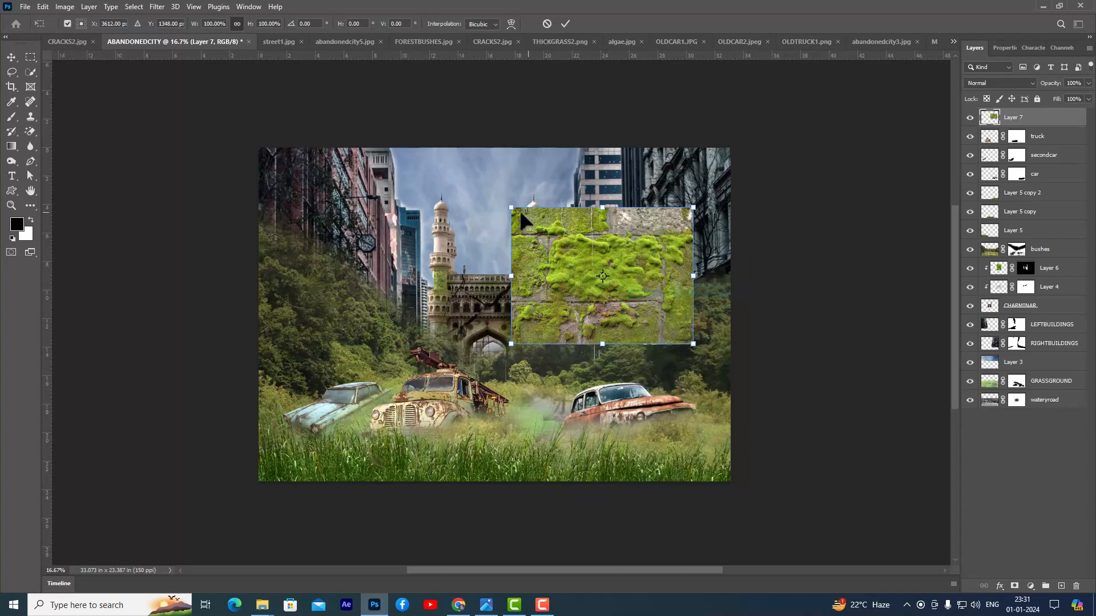
left_click_drag(511, 207, 565, 197)
left_click_drag(694, 207, 717, 151)
left_click_drag(693, 344, 744, 347)
left_click_drag(519, 351, 568, 332)
left_click_drag(564, 192, 554, 236)
mouse_move(564, 329)
left_mouse_down()
mouse_move(565, 344)
mouse_move(558, 338)
left_mouse_up()
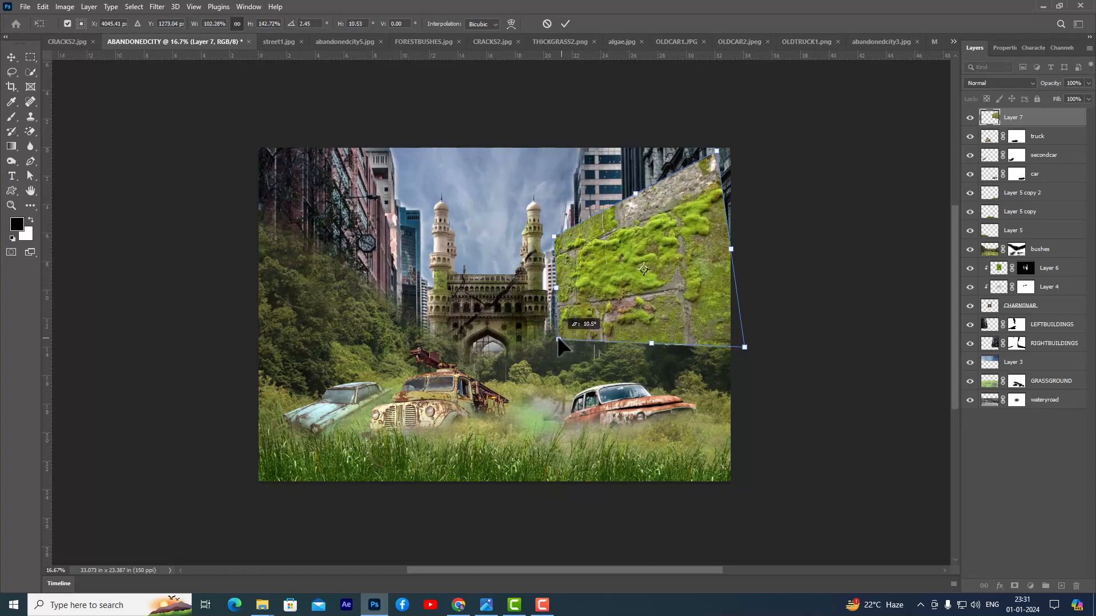
left_click_drag(744, 347, 730, 360)
left_click_drag(716, 152, 732, 141)
left_click_drag(557, 335, 555, 338)
mouse_move(554, 235)
left_mouse_down()
mouse_move(545, 262)
mouse_move(551, 254)
left_mouse_up()
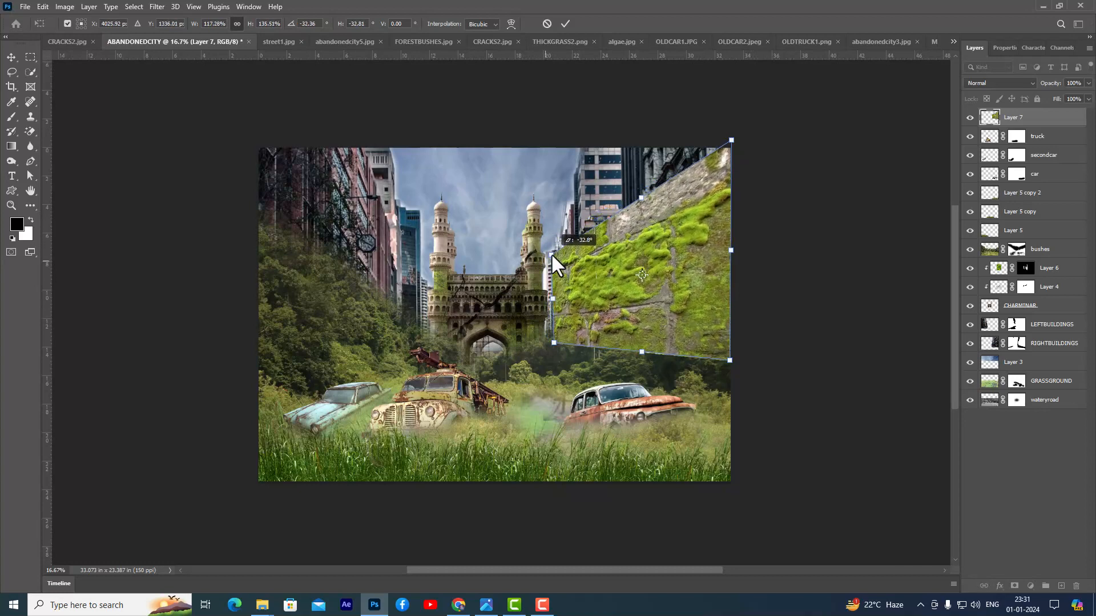
left_click_drag(552, 340, 550, 335)
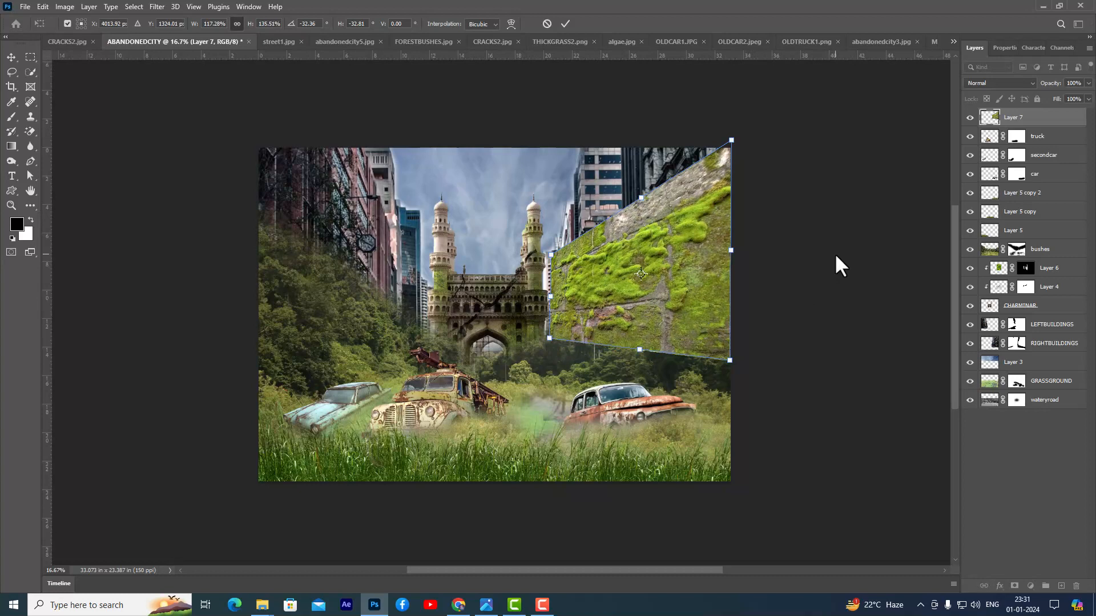
key("Return")
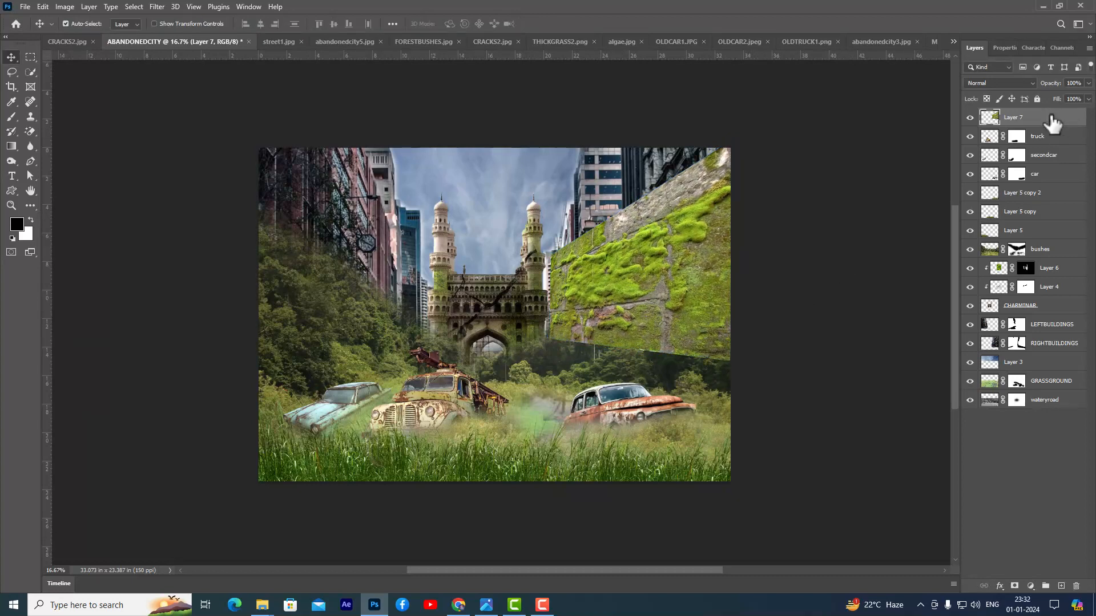
- Clip the moss layer directly above RIGHTBUILDINGS and set its blend mode to Multiply
left_click_drag(1052, 123, 1057, 329)
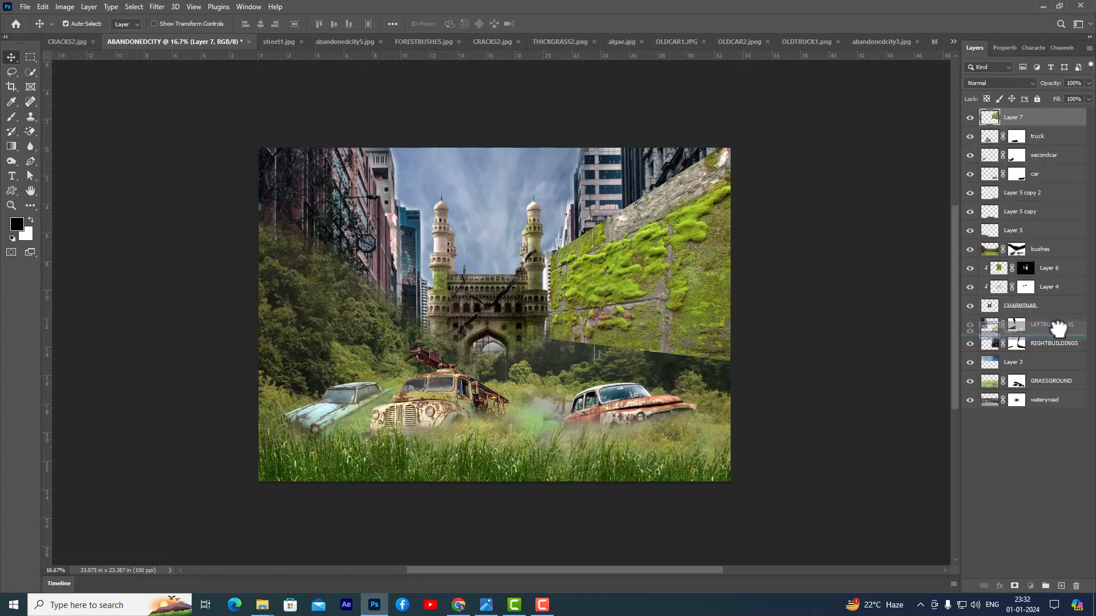
left_click_drag(1058, 329, 1057, 329)
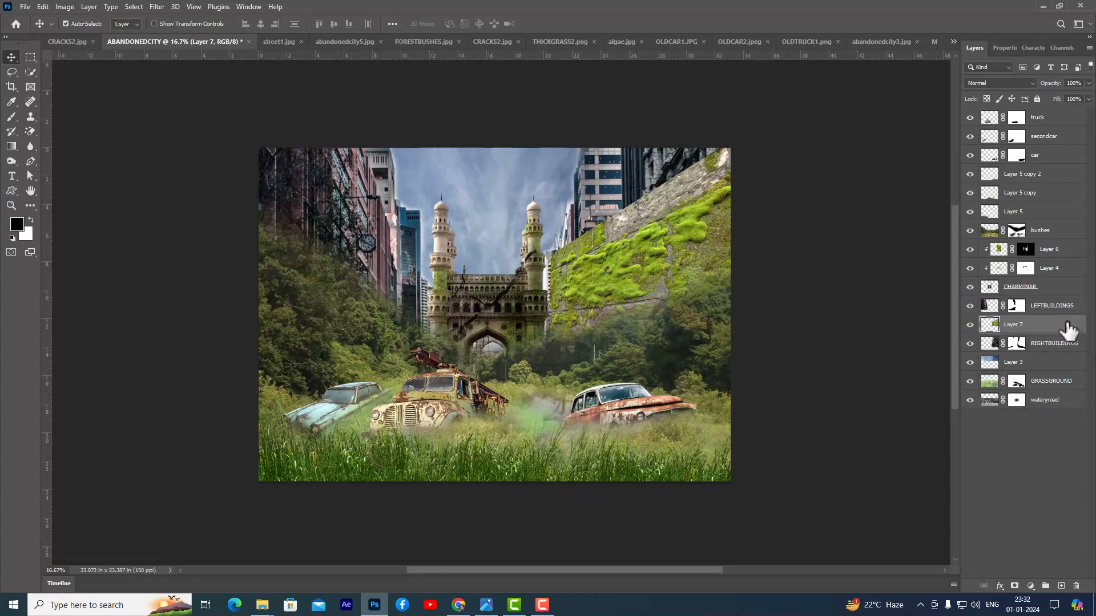
left_click(1065, 333, "alt")
left_click(995, 83)
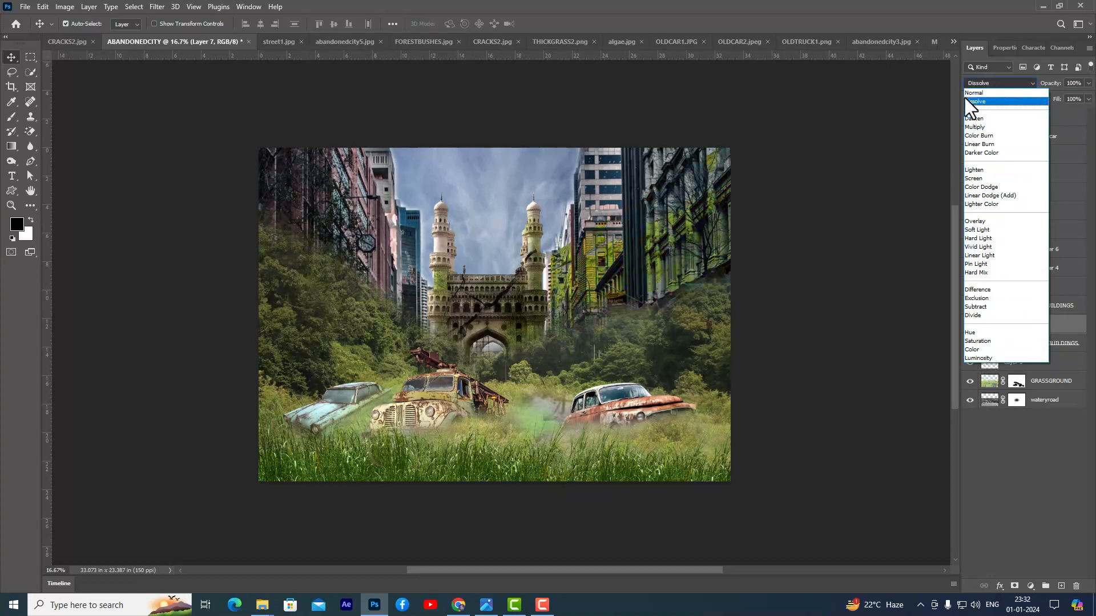
left_click(985, 127)
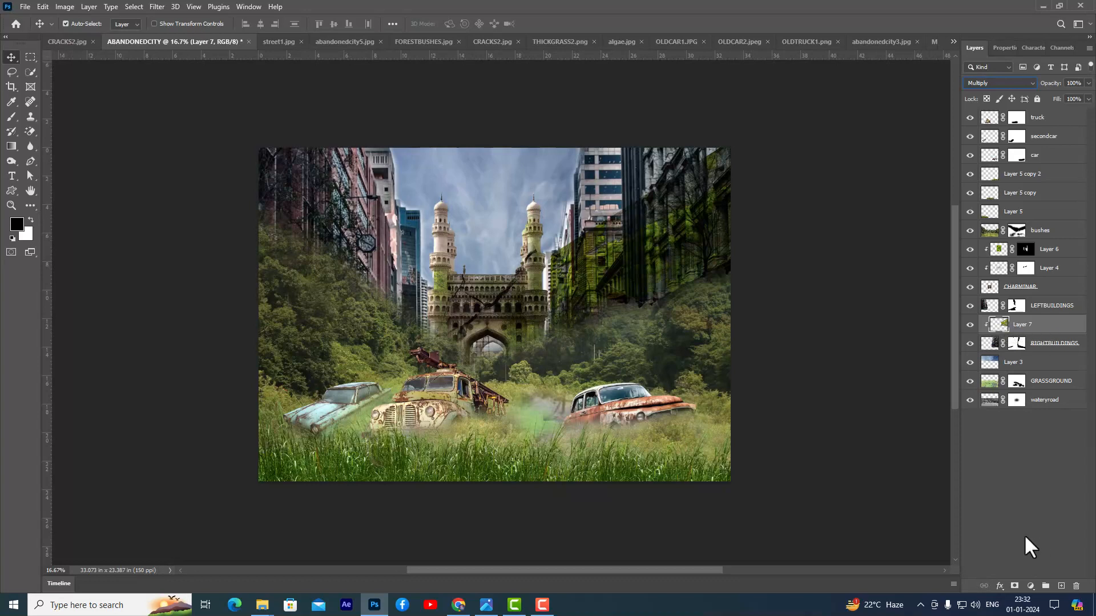
- Add a black mask to the moss layer and paint white at 45% flow to reveal moss on the right-hand buildings
left_click(1015, 588, "alt")
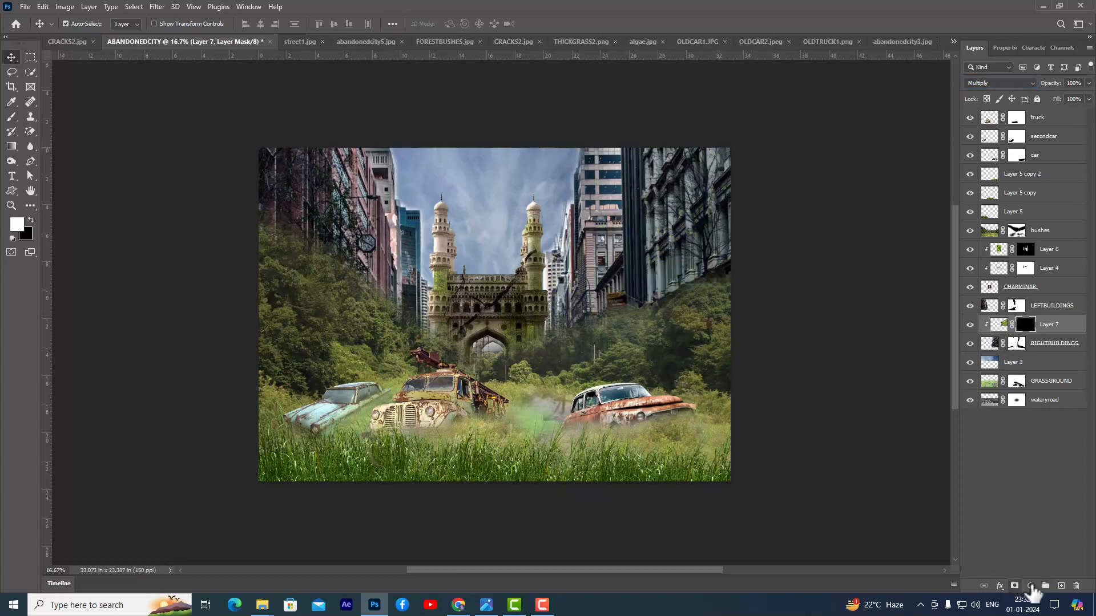
left_click(12, 117)
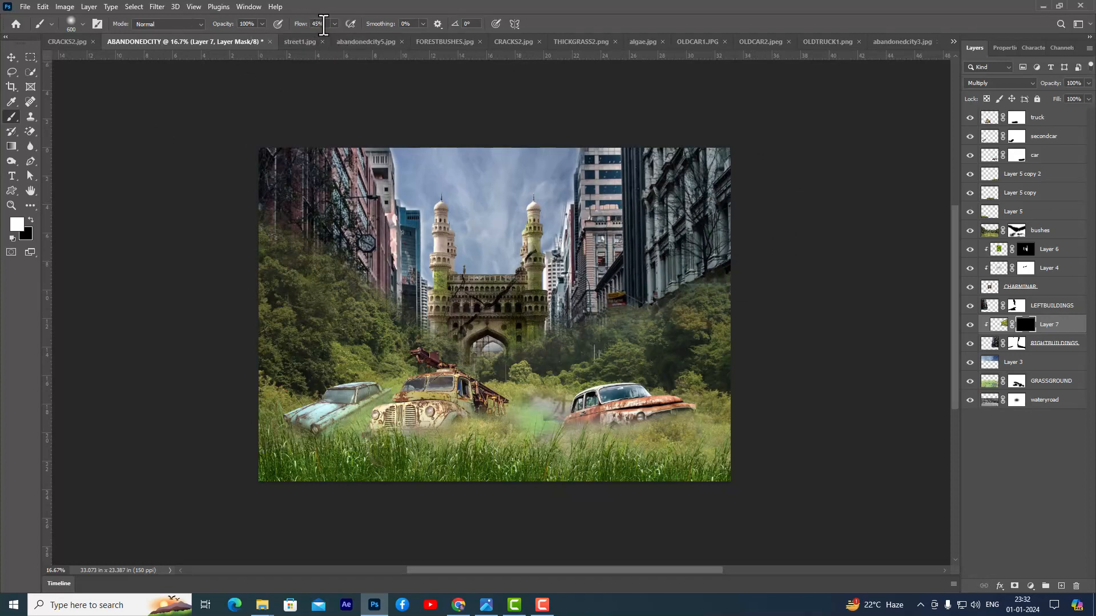
mouse_move(662, 263)
left_mouse_down()
mouse_move(684, 240)
mouse_move(653, 281)
mouse_move(700, 252)
mouse_move(644, 302)
mouse_move(711, 242)
mouse_move(708, 265)
mouse_move(715, 171)
mouse_move(685, 252)
mouse_move(669, 217)
mouse_move(647, 287)
mouse_move(642, 267)
mouse_move(665, 270)
mouse_move(662, 293)
mouse_move(686, 270)
mouse_move(645, 312)
mouse_move(634, 276)
mouse_move(619, 309)
mouse_move(605, 306)
mouse_move(614, 263)
mouse_move(589, 291)
mouse_move(585, 329)
mouse_move(586, 280)
mouse_move(587, 340)
mouse_move(569, 312)
mouse_move(569, 333)
mouse_move(664, 271)
mouse_move(696, 233)
mouse_move(698, 294)
mouse_move(678, 260)
mouse_move(656, 295)
mouse_move(656, 258)
mouse_move(639, 279)
mouse_move(666, 290)
mouse_move(622, 305)
mouse_move(607, 279)
mouse_move(570, 315)
mouse_move(673, 295)
mouse_move(731, 218)
mouse_move(719, 174)
mouse_move(707, 212)
mouse_move(640, 228)
mouse_move(603, 180)
mouse_move(606, 240)
mouse_move(595, 193)
mouse_move(599, 211)
mouse_move(631, 159)
mouse_move(686, 148)
mouse_move(627, 182)
mouse_move(706, 161)
mouse_move(708, 198)
mouse_move(730, 153)
mouse_move(721, 203)
left_mouse_up()
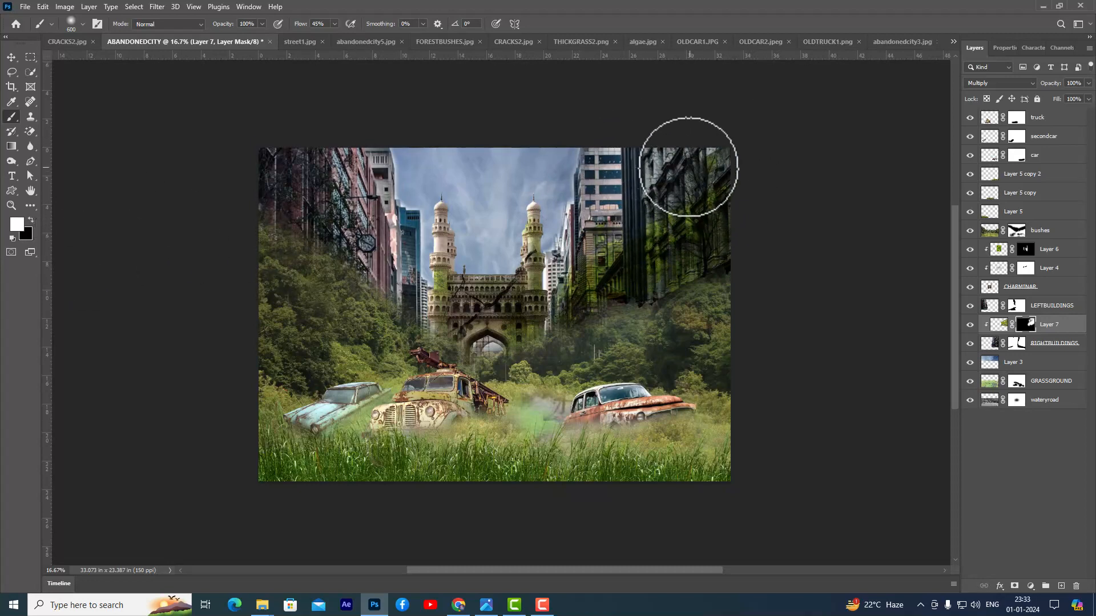
left_click(30, 220)
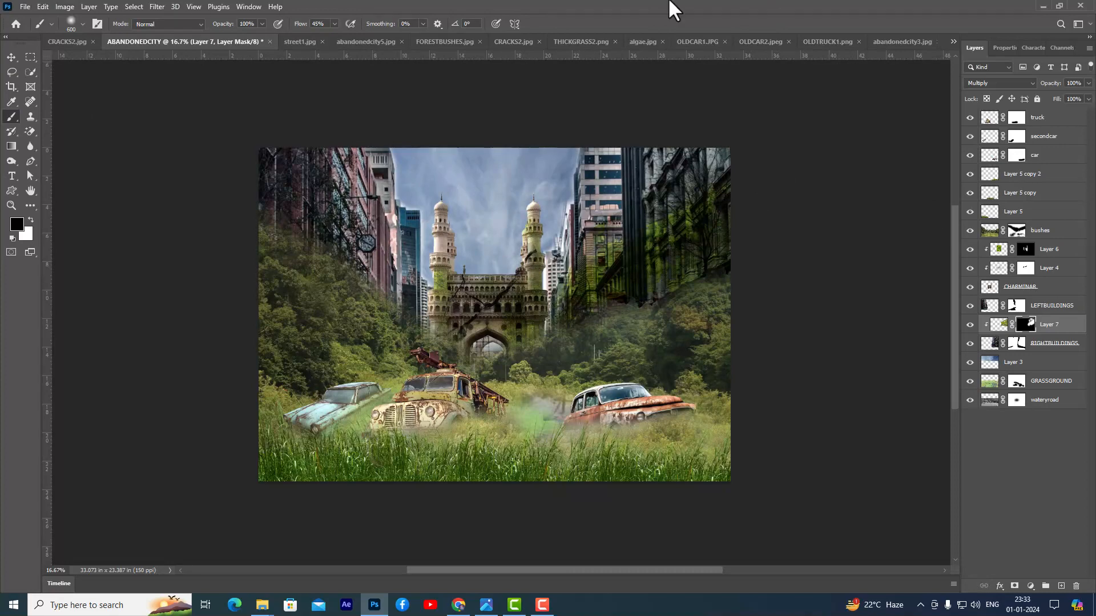
- Open the algae image, bring it into the ABANDONEDCITY composition and place its layer directly above LEFTBUILDINGS
key("ctrl+o")
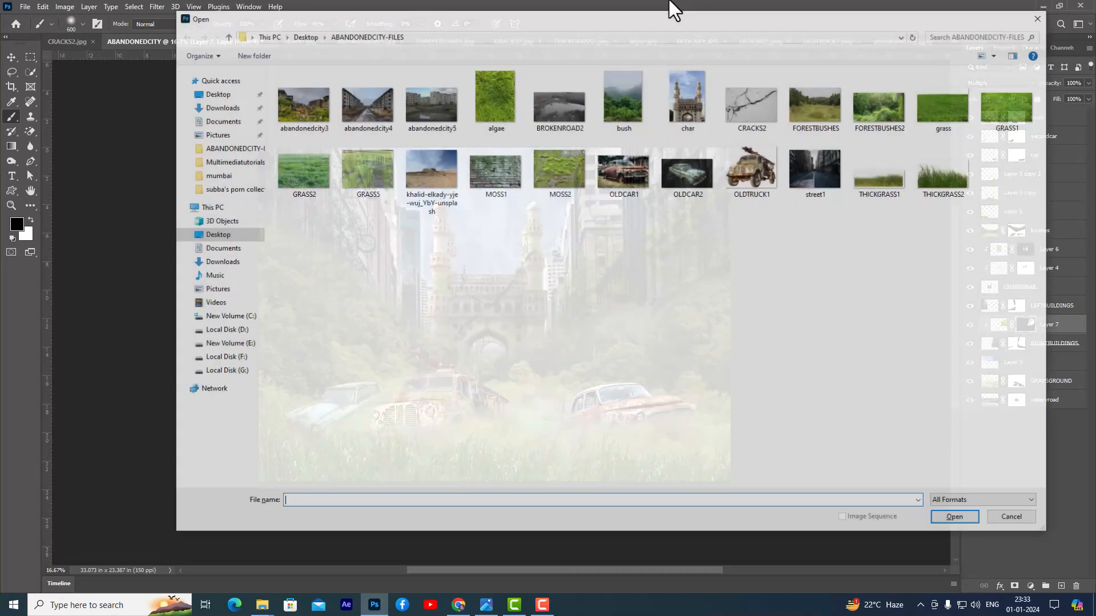
left_click(492, 104)
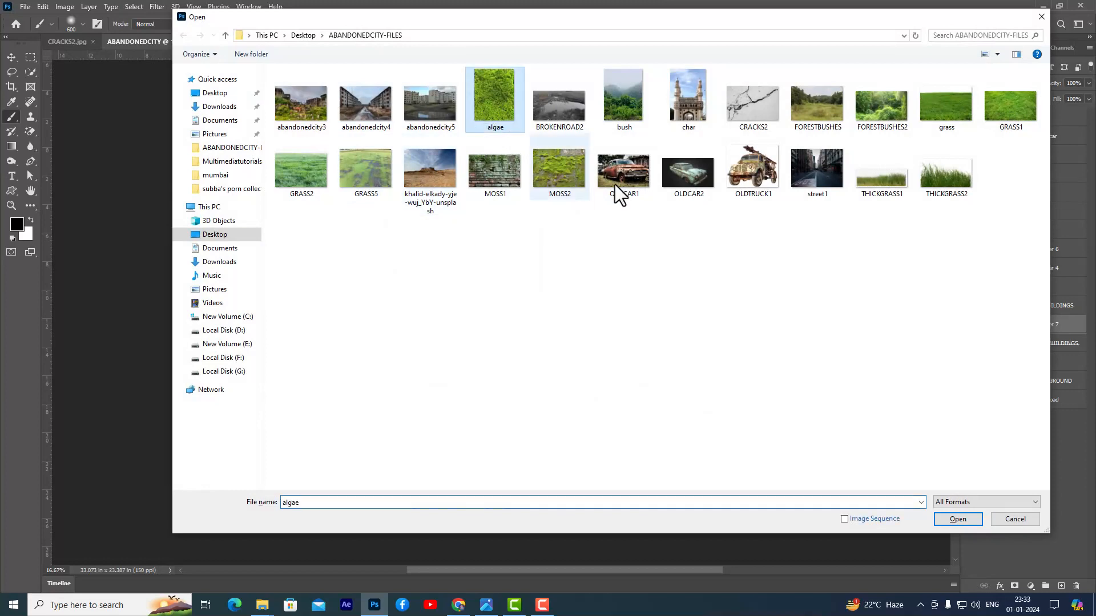
left_click(964, 519)
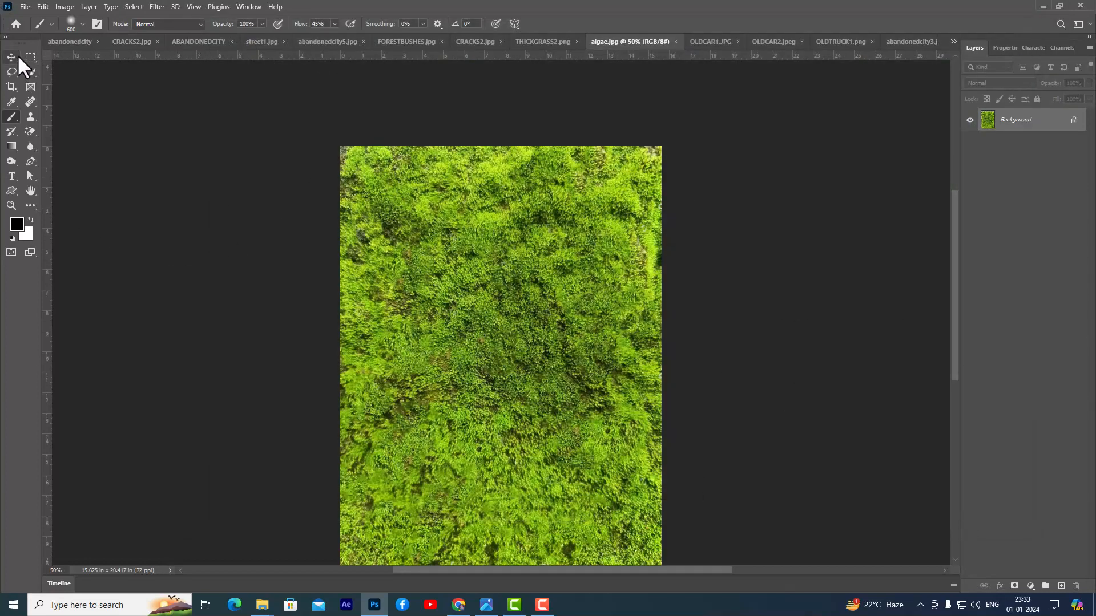
left_click(13, 57)
left_click_drag(313, 116, 335, 257)
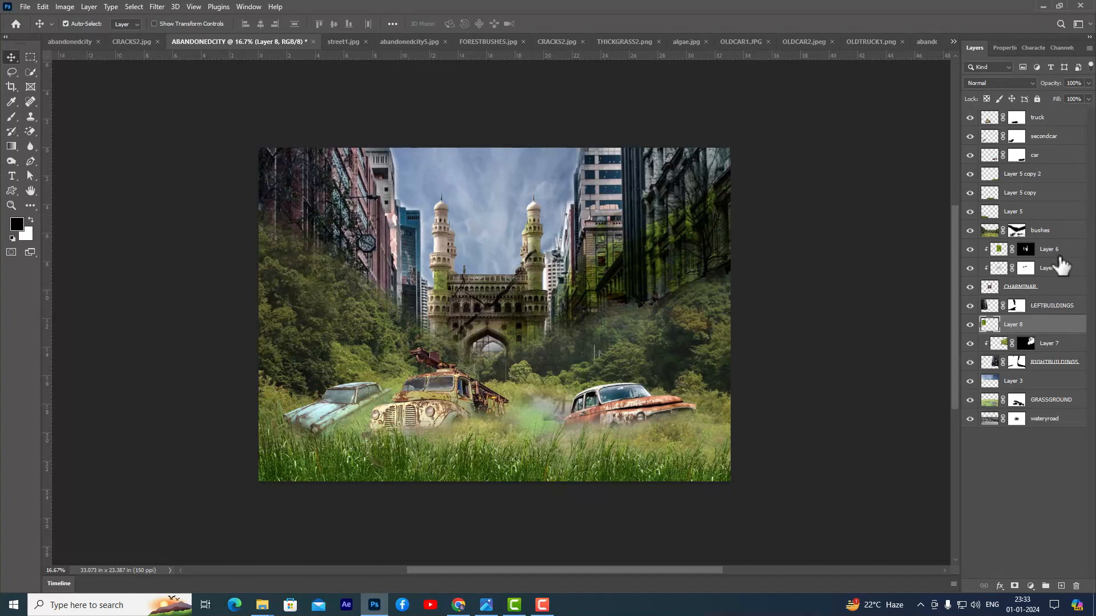
left_click_drag(1051, 331, 1048, 295)
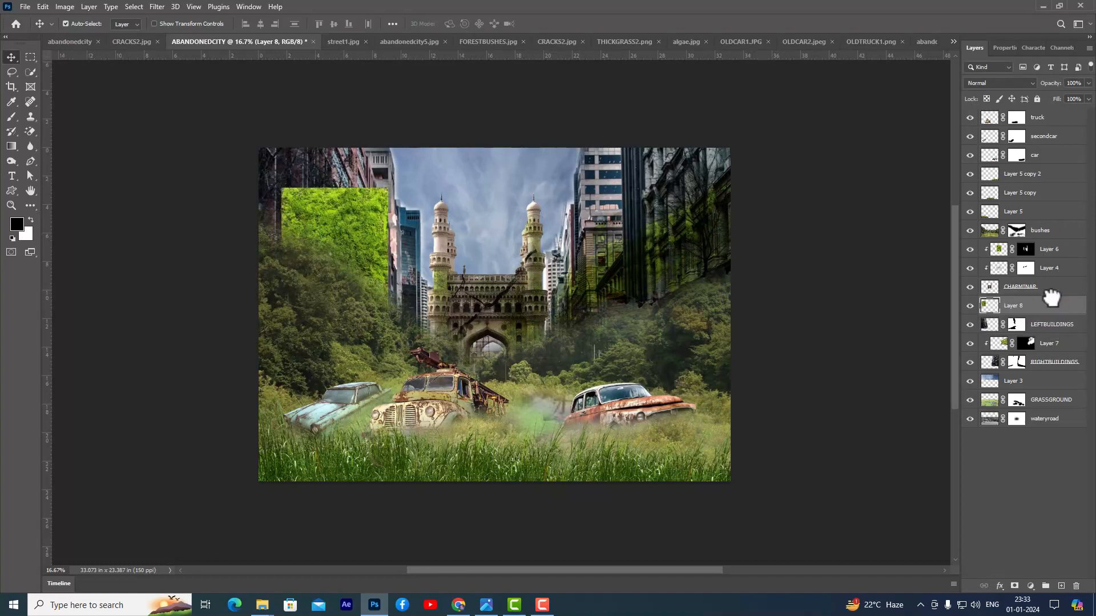
- Reposition the algae texture and distort it into perspective so it covers the left-hand buildings up to the Charminar
key("ctrl+t")
left_click_drag(331, 212, 344, 185)
right_click(347, 184)
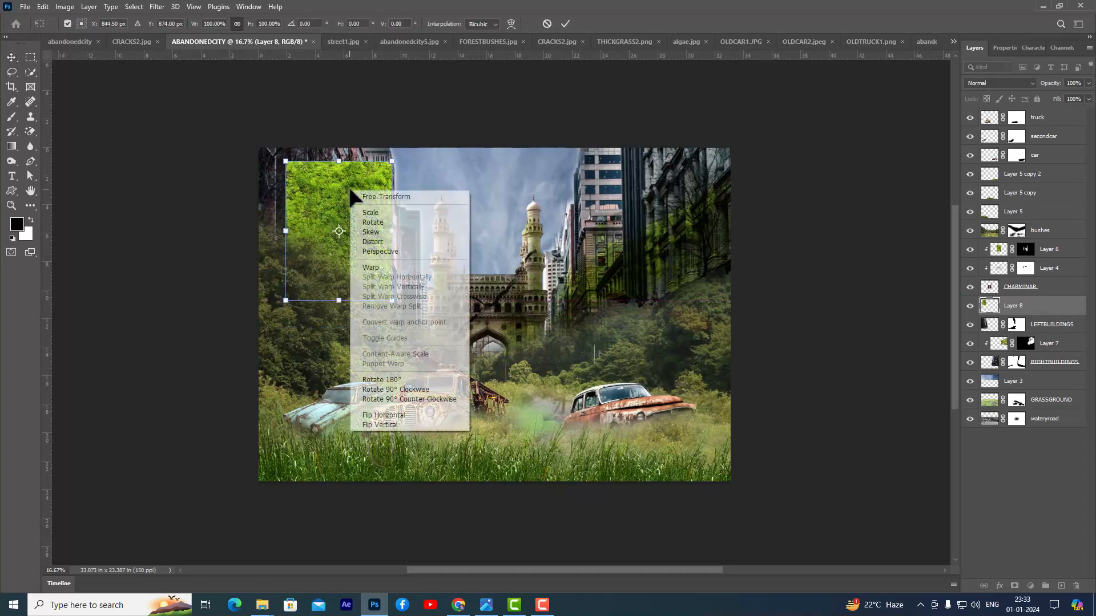
left_click(388, 243)
left_click_drag(286, 159, 254, 146)
left_click_drag(391, 160, 399, 169)
left_click_drag(392, 298, 425, 318)
left_click_drag(398, 169, 419, 213)
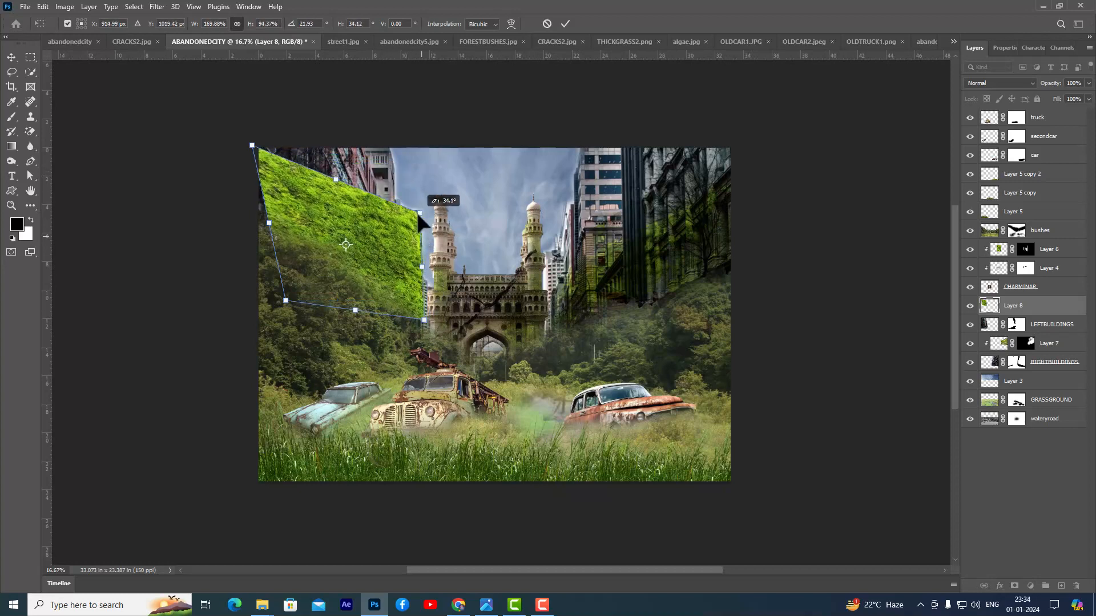
left_click_drag(285, 301, 239, 312)
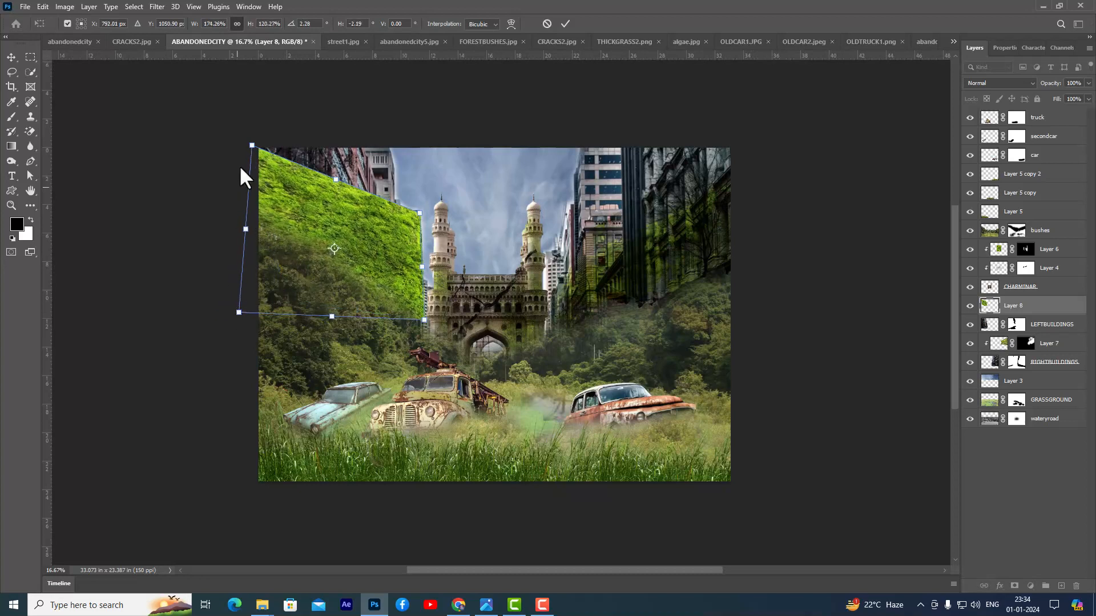
left_click_drag(252, 144, 261, 131)
mouse_move(420, 213)
left_mouse_down()
mouse_move(419, 232)
mouse_move(427, 224)
left_mouse_up()
left_click_drag(424, 320, 423, 326)
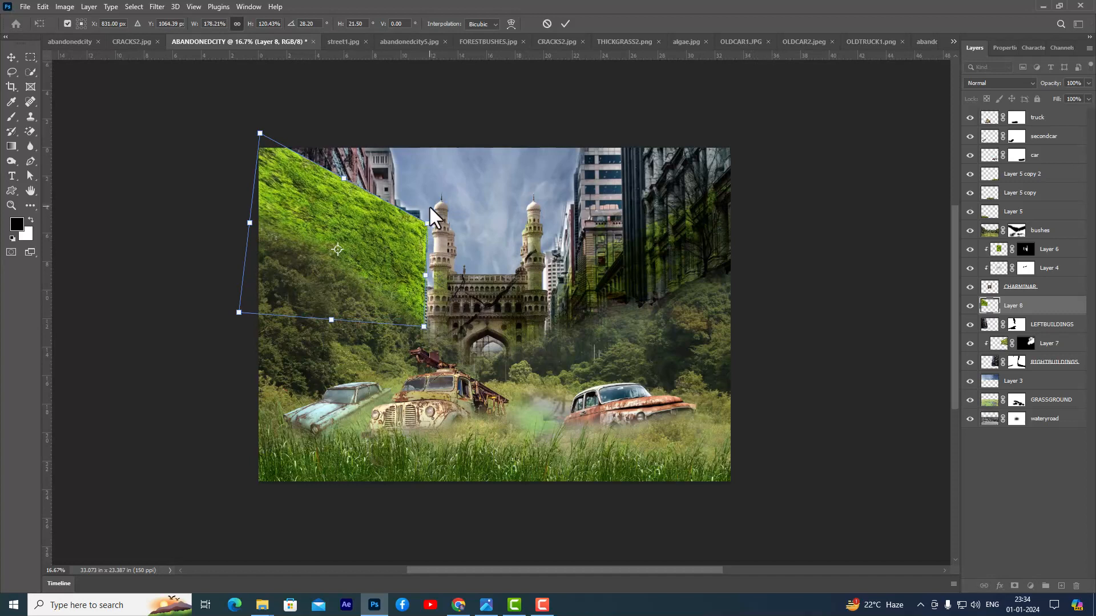
key("Return")
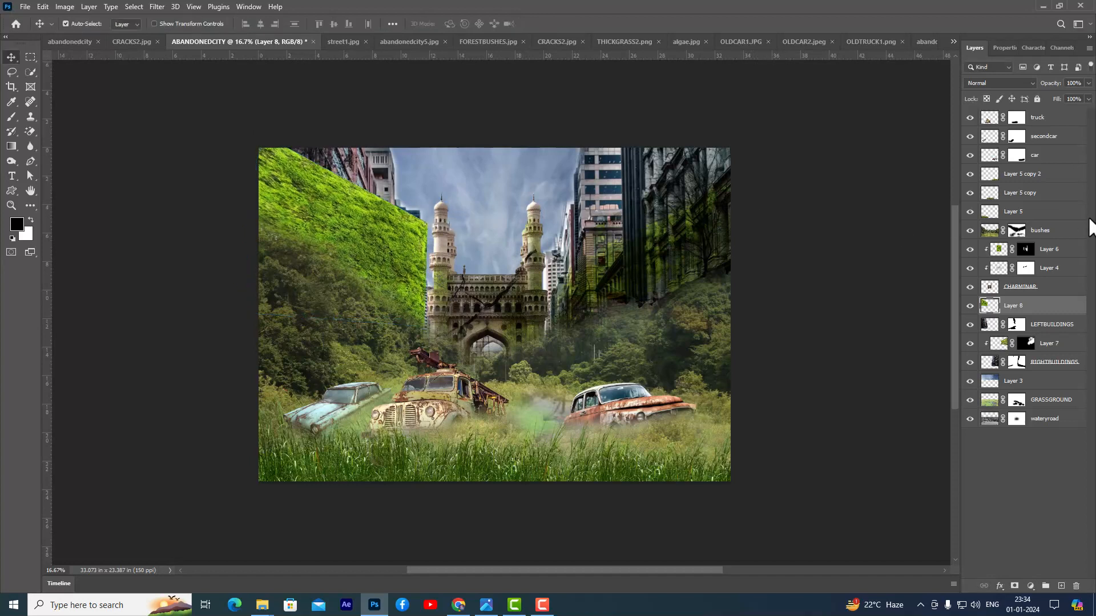
- Clip the algae layer to LEFTBUILDINGS and set its blend mode to Multiply
left_click(1062, 315, "alt")
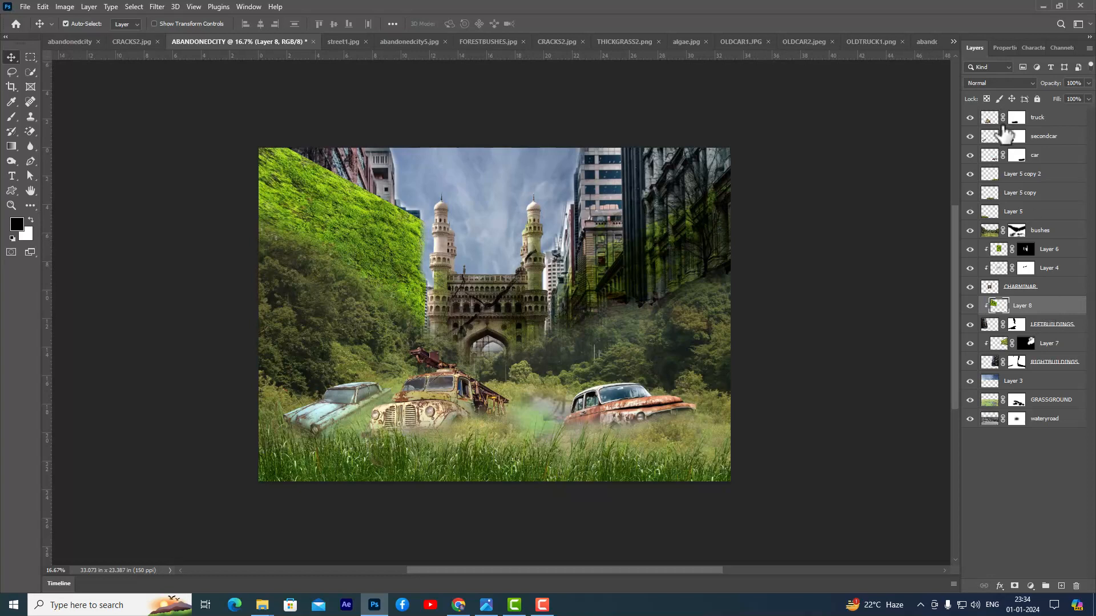
left_click(1005, 83)
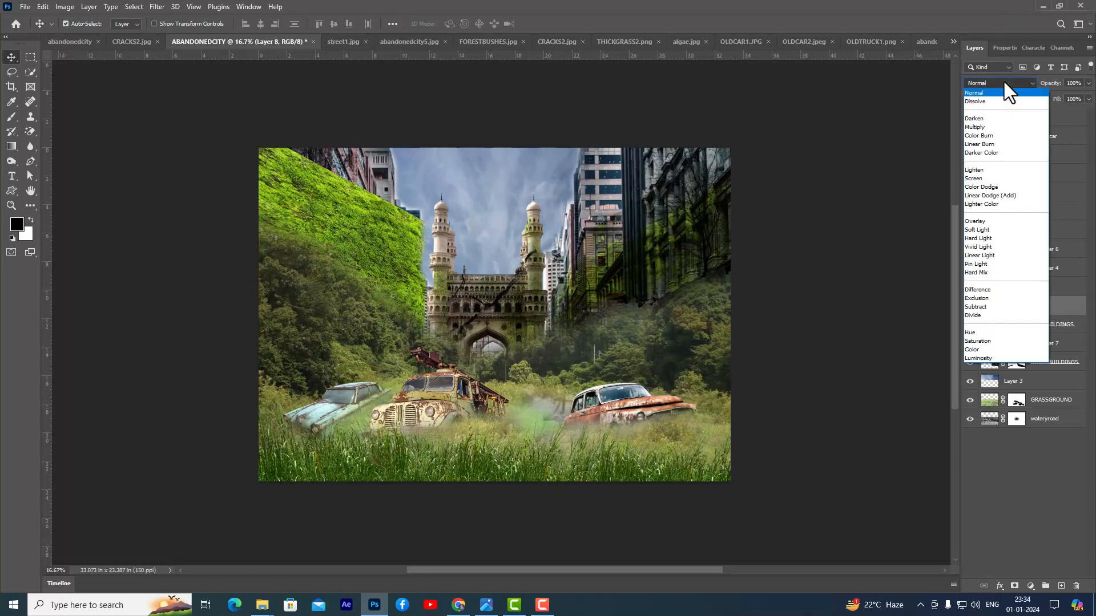
left_click(989, 127)
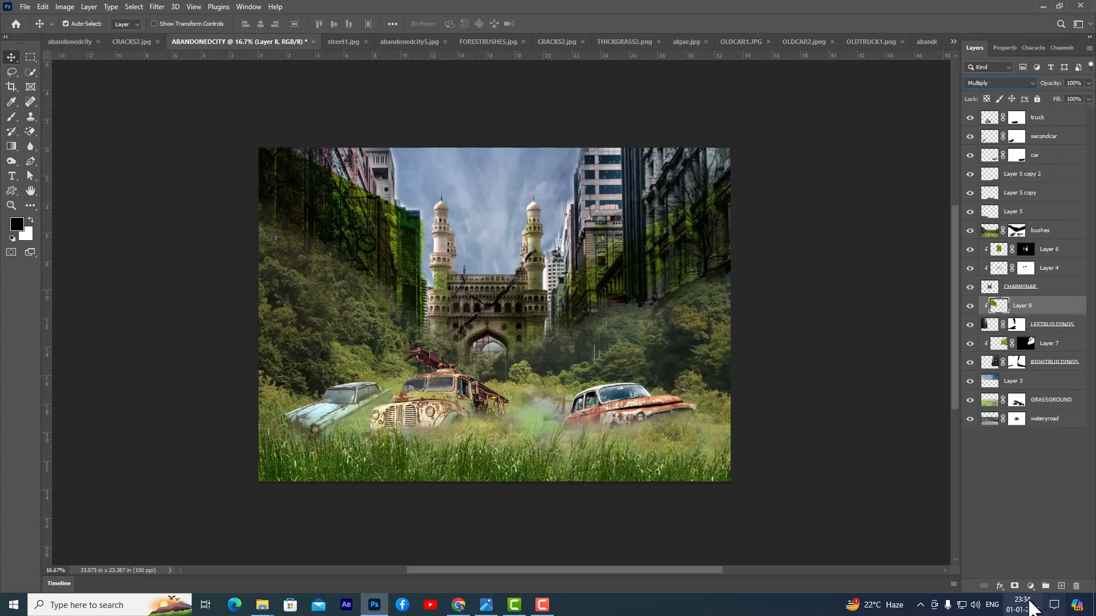
- Add a black mask to the algae layer and paint white at 45% flow to reveal algae on the left-hand buildings
left_click(1014, 587, "alt")
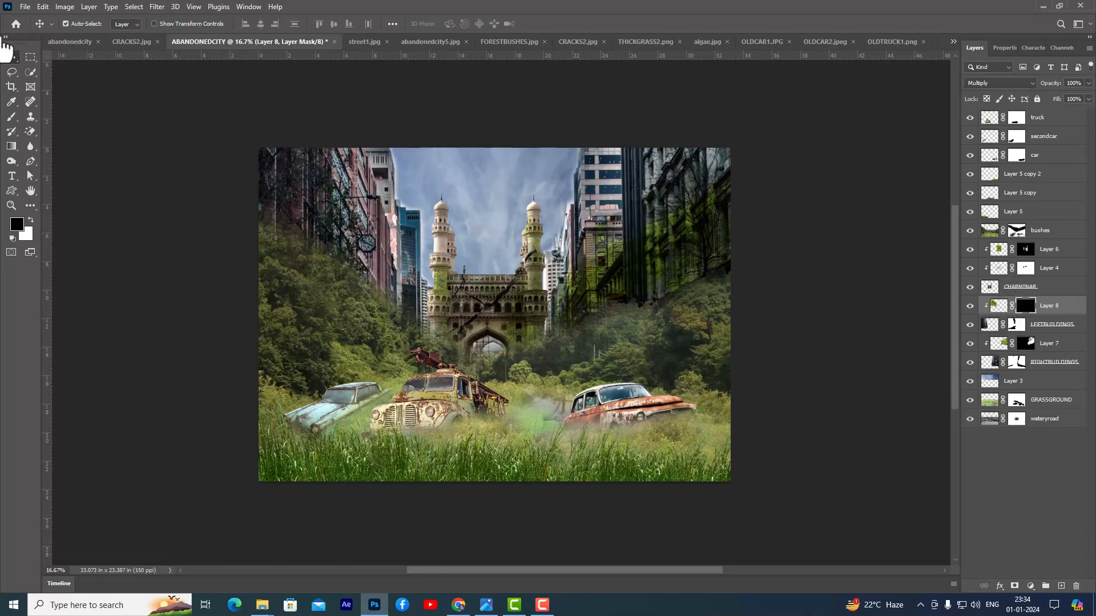
left_click(10, 118)
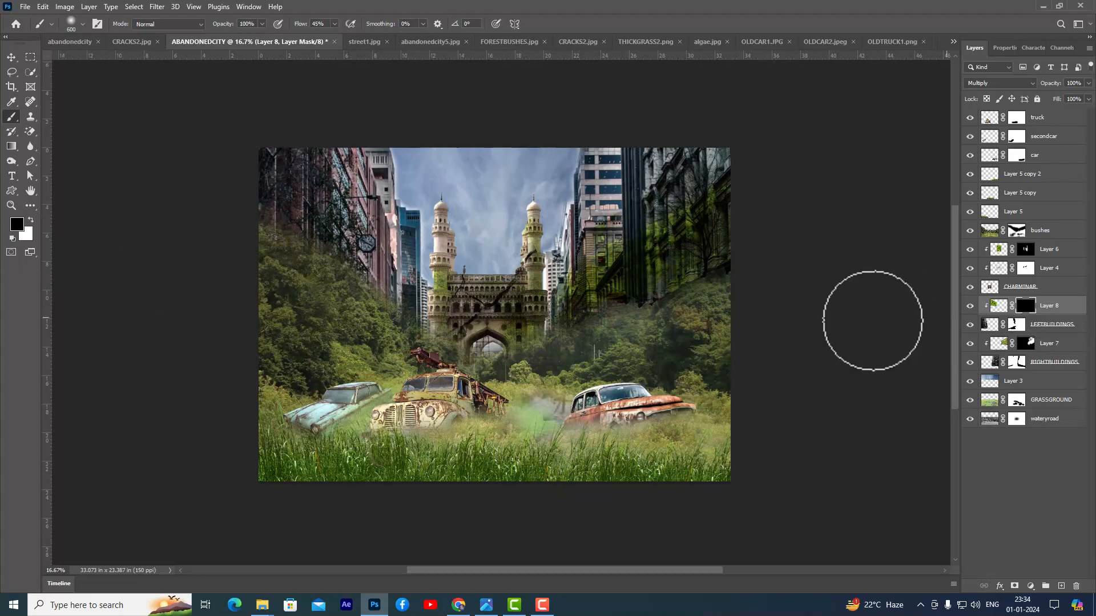
left_click(31, 221)
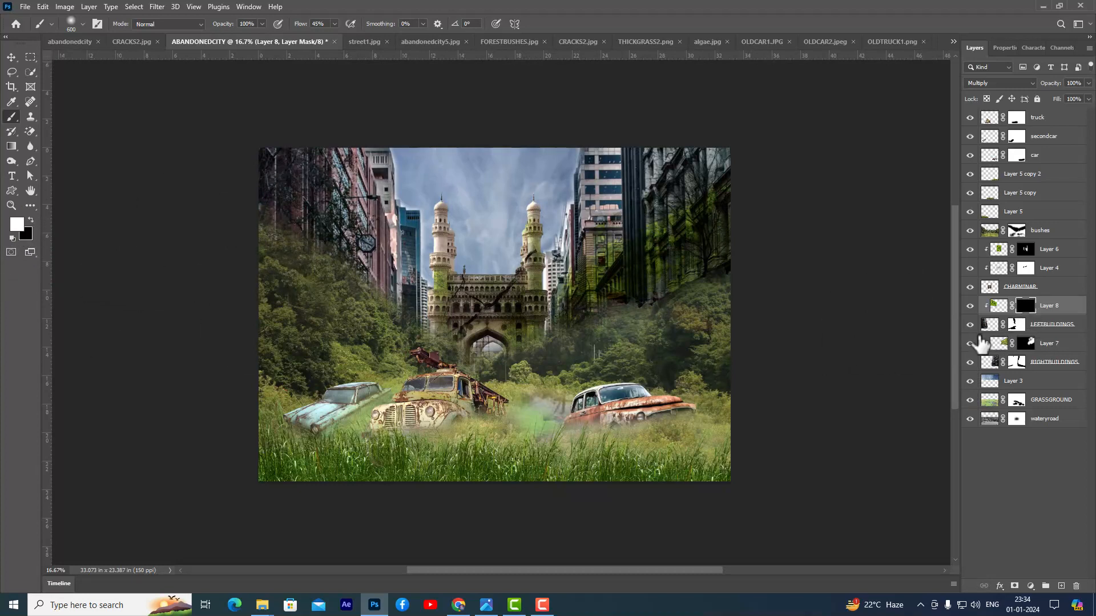
mouse_move(318, 208)
left_mouse_down()
mouse_move(329, 240)
mouse_move(304, 196)
mouse_move(269, 208)
mouse_move(307, 198)
mouse_move(374, 252)
mouse_move(377, 299)
mouse_move(393, 193)
mouse_move(396, 242)
mouse_move(383, 249)
mouse_move(392, 289)
mouse_move(446, 343)
mouse_move(321, 209)
mouse_move(363, 242)
left_mouse_up()
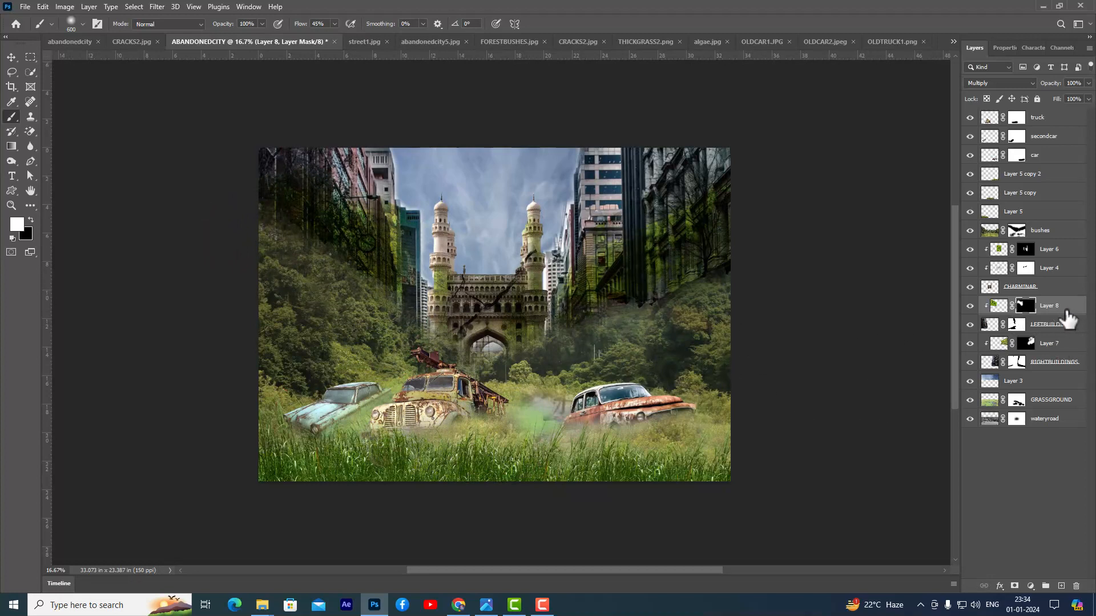
- Lower the algae layer's opacity to 80%
left_click(1088, 82)
left_click_drag(1087, 97, 1078, 97)
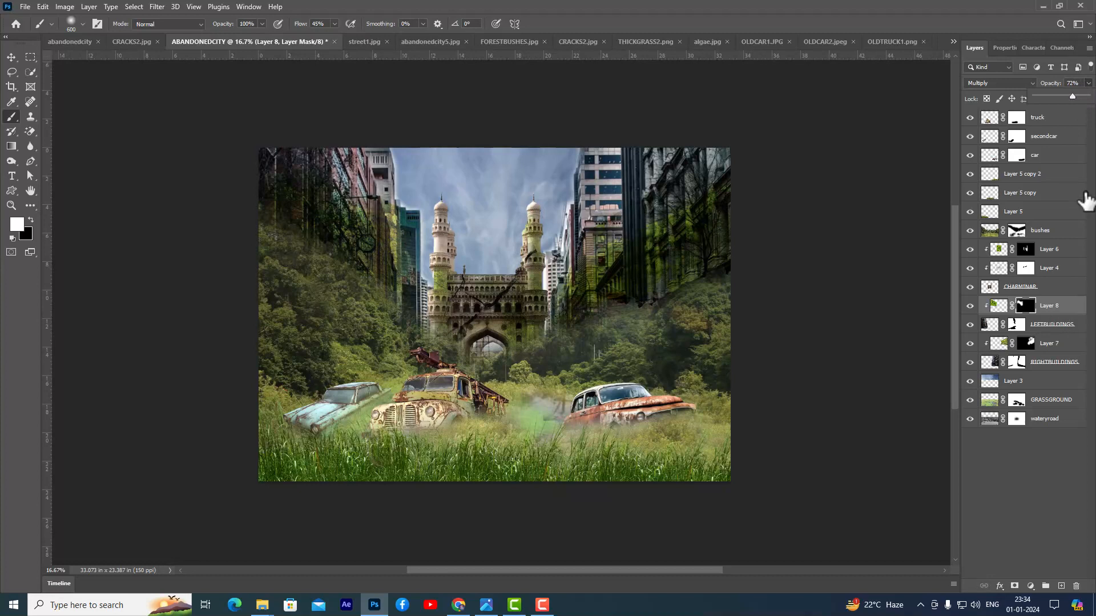
left_click_drag(1077, 97, 1078, 97)
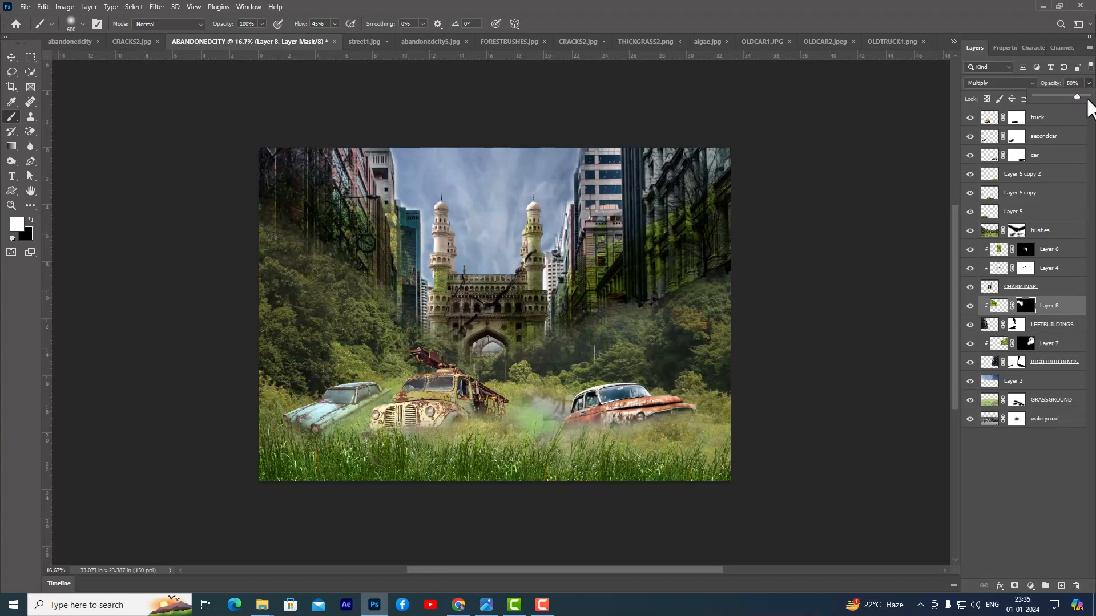
- Open the abandonedcity3 image from the ABANDONEDCITY-FILES folder and clear its active selection
left_click(11, 57)
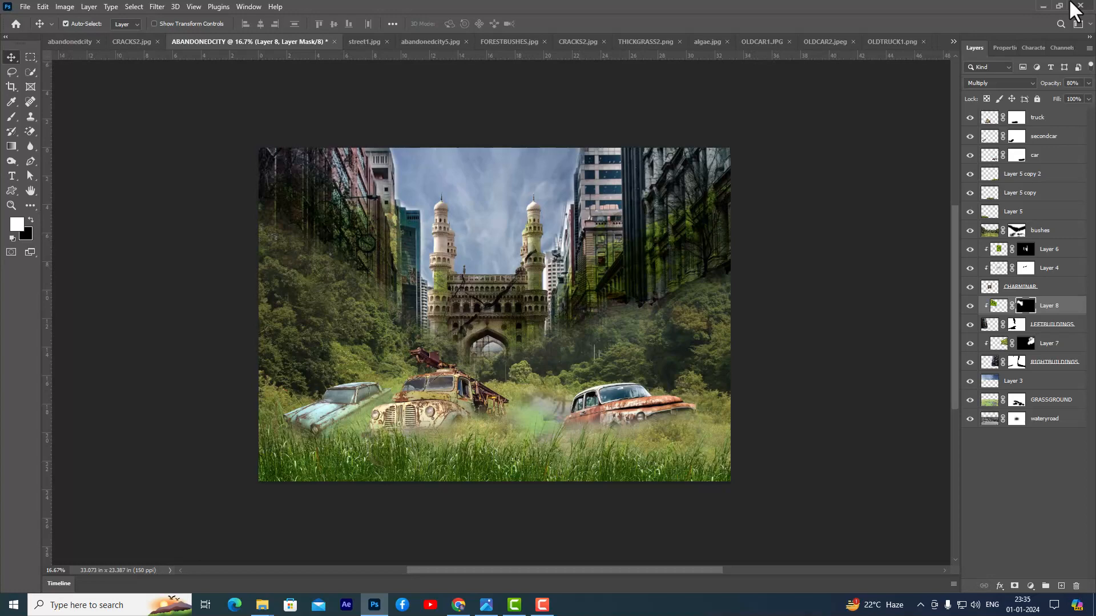
key("ctrl+o")
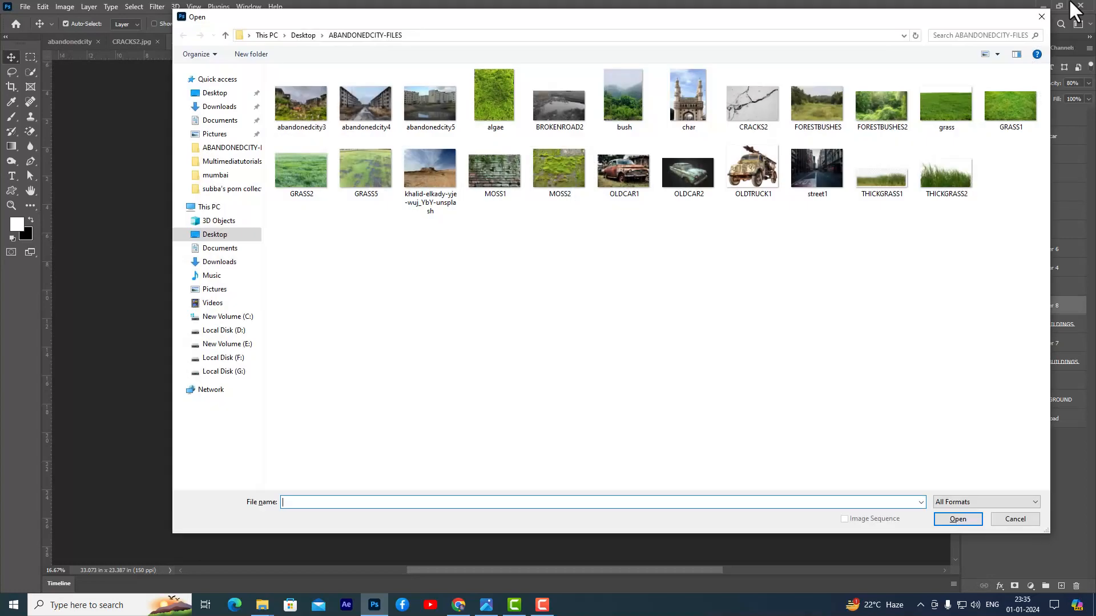
left_click(309, 122)
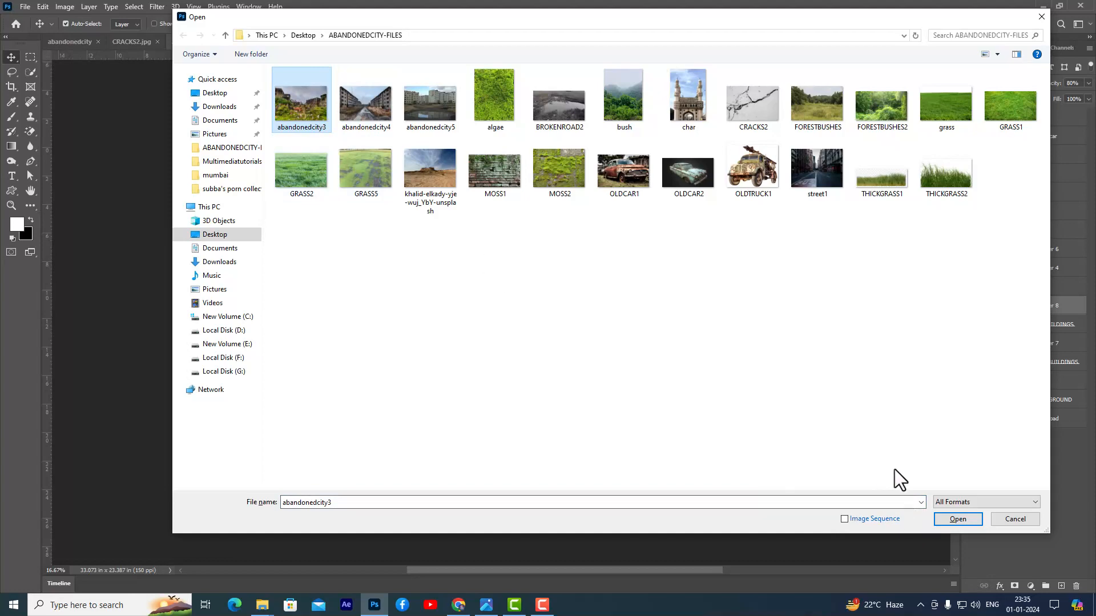
left_click(951, 517)
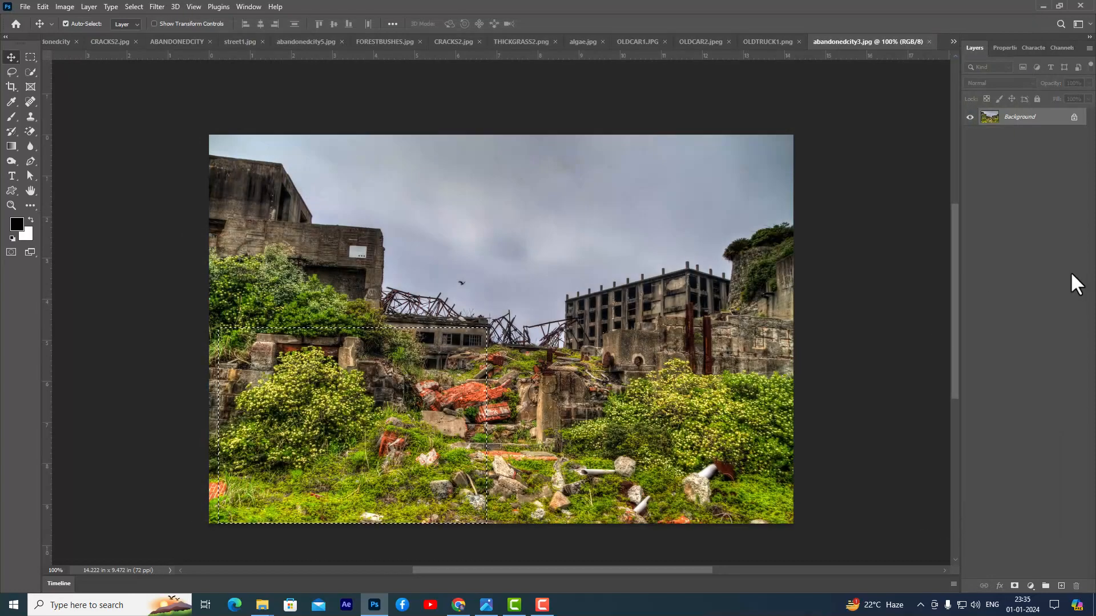
key("ctrl+d")
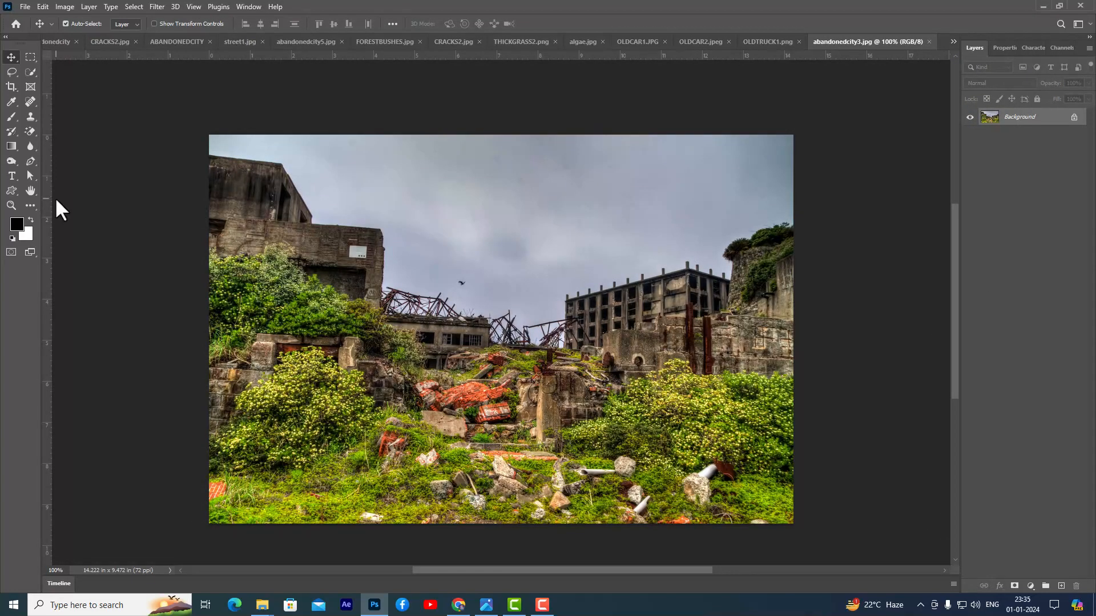
- Copy the lower ruins and rubble area of abandonedcity3 into the ABANDONEDCITY document and move its layer above truck
left_click(31, 57)
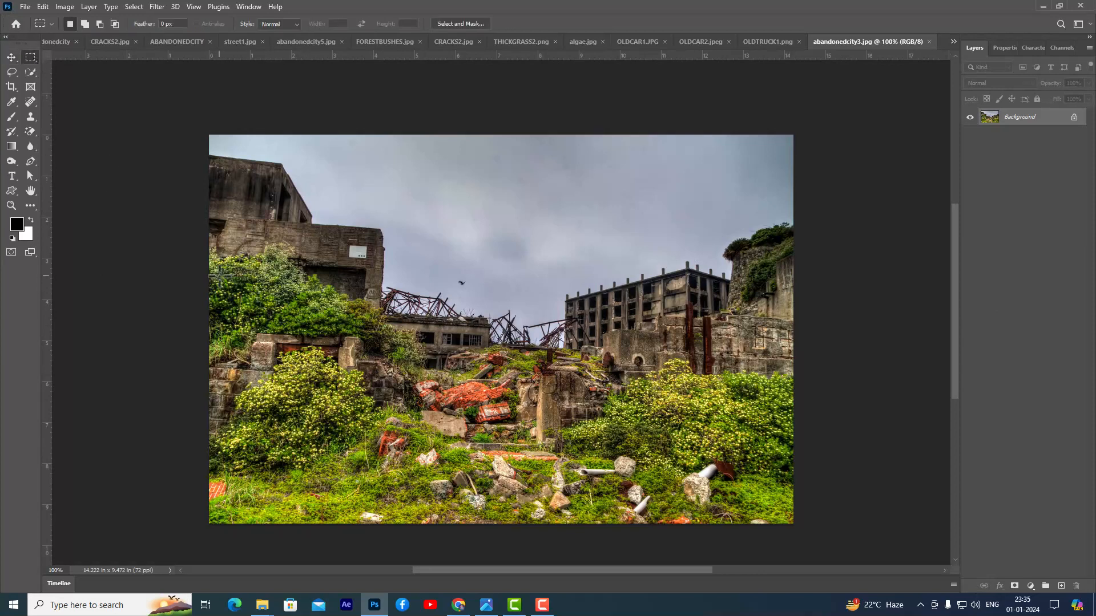
left_click_drag(218, 297, 540, 516)
left_click_drag(208, 312, 810, 542)
left_click(8, 59)
left_click_drag(334, 393, 181, 36)
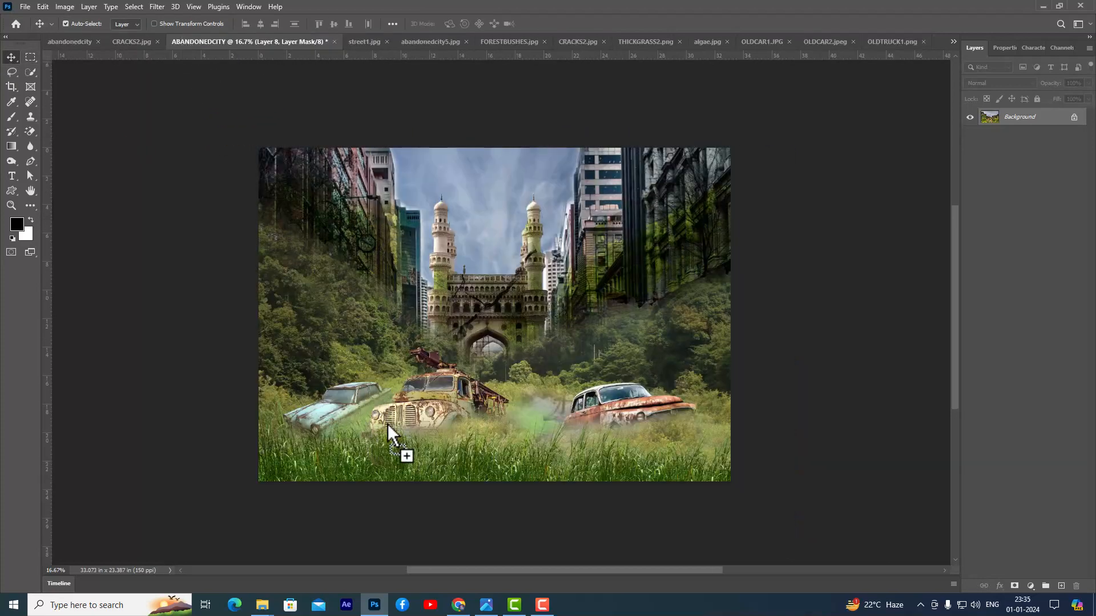
left_click_drag(386, 422, 388, 424)
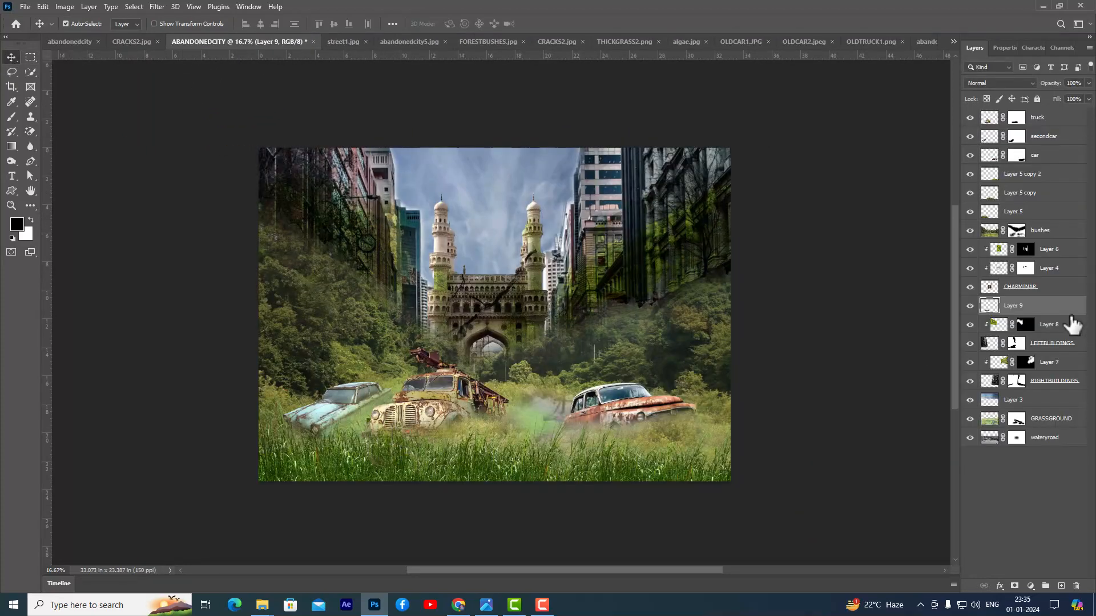
left_click_drag(1066, 309, 1053, 110)
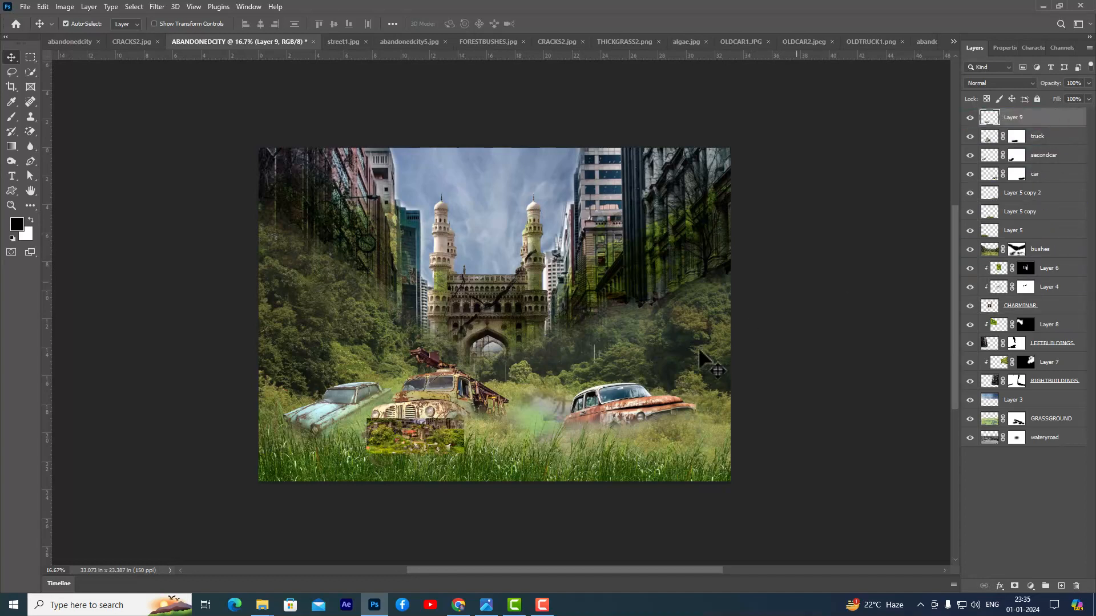
- Scale the ruins layer up to span the full canvas width and position it over the lower half of the scene
key("ctrl+t")
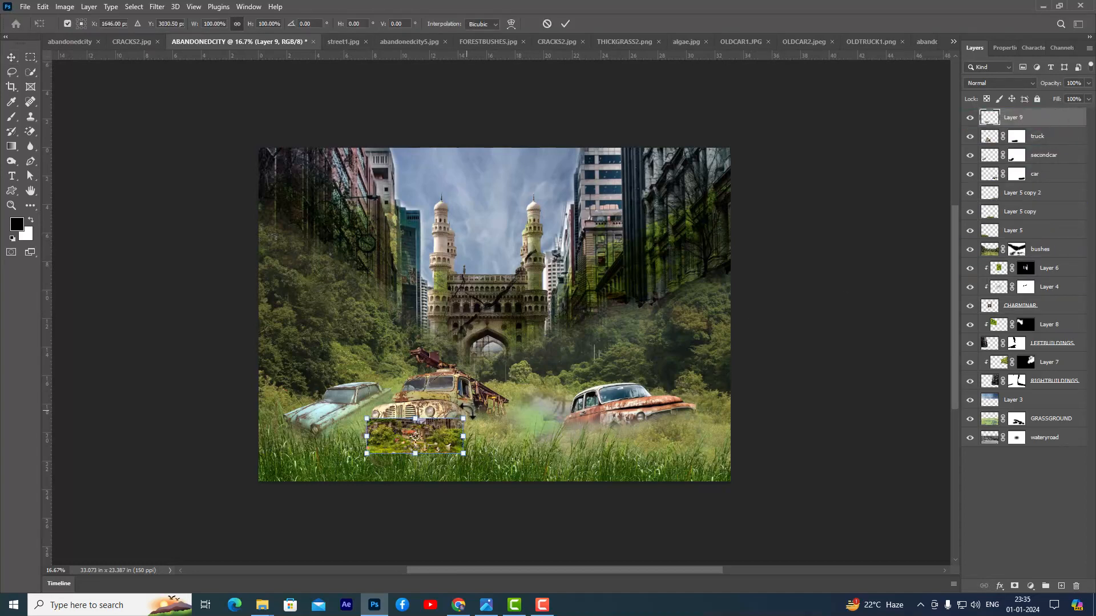
left_click_drag(463, 416, 673, 409)
left_click_drag(587, 413, 670, 413)
left_click_drag(733, 347, 740, 340)
key("Return")
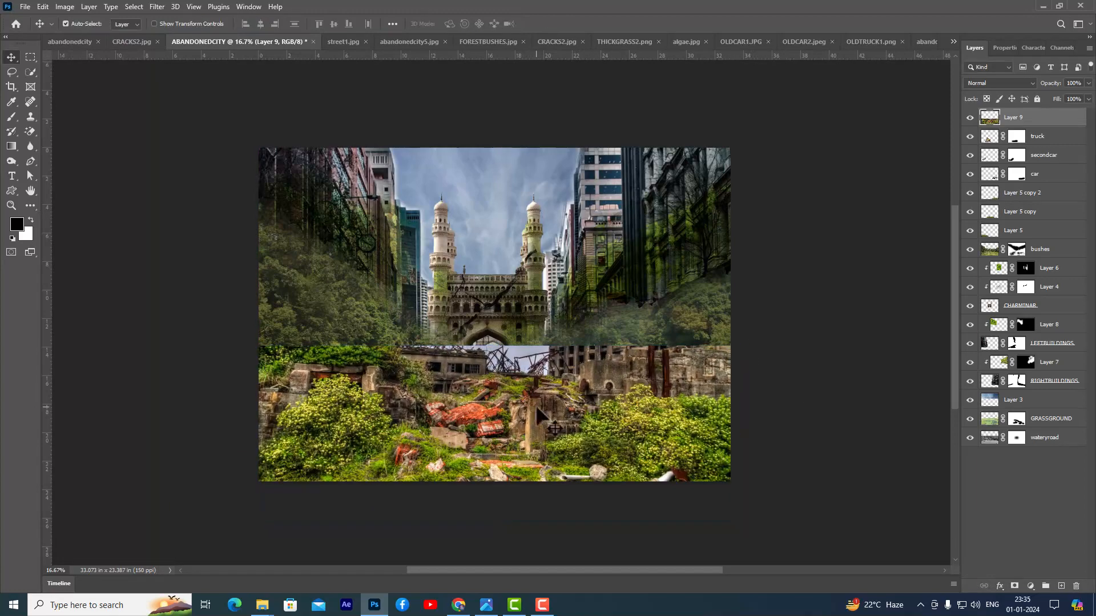
left_click_drag(535, 405, 539, 401)
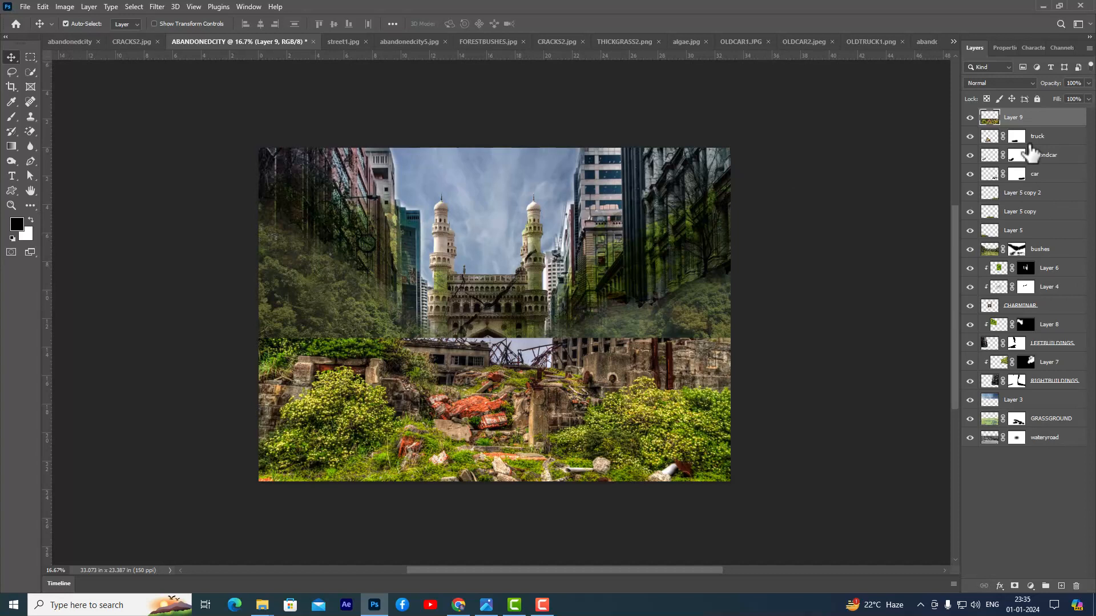
- Add a black mask to the ruins layer and paint white at 45% flow to reveal rubble and plants around the vehicles
left_click(1015, 586, "alt")
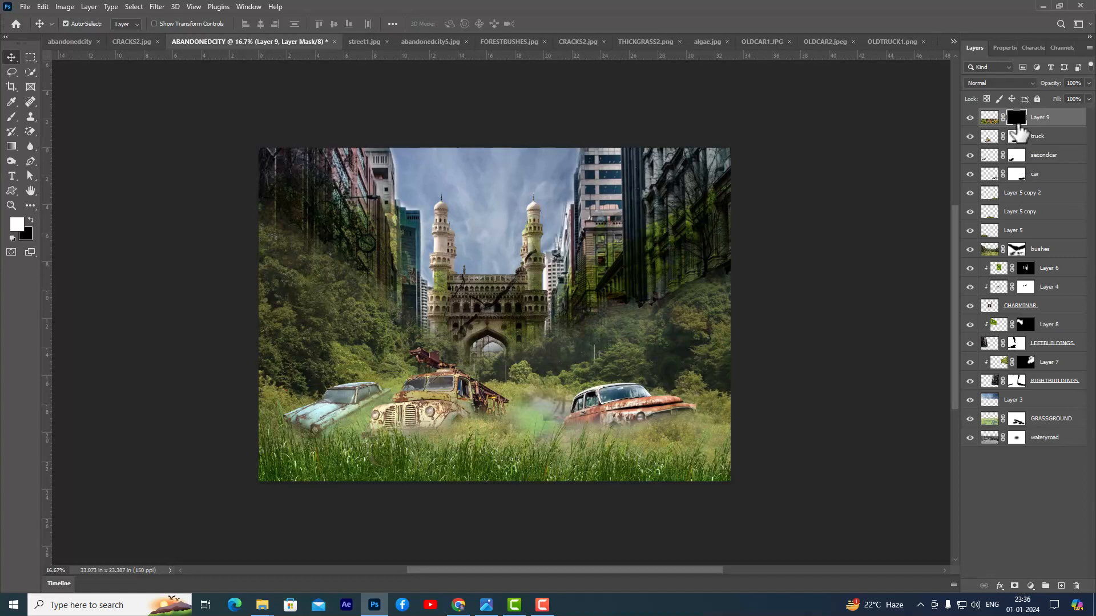
left_click(11, 117)
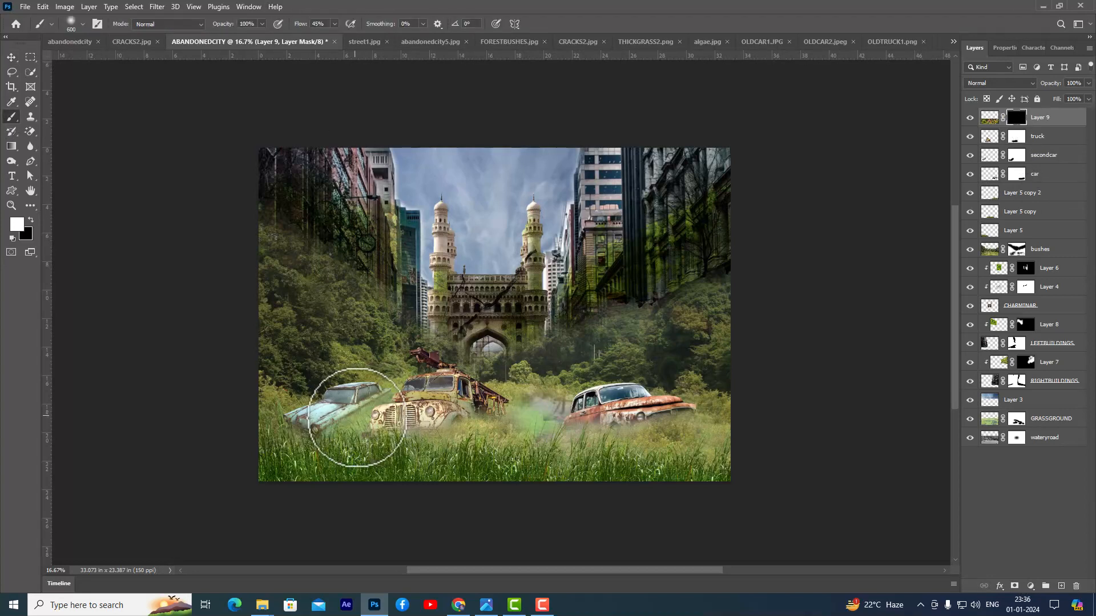
mouse_move(305, 438)
left_mouse_down()
mouse_move(496, 457)
mouse_move(481, 443)
mouse_move(523, 426)
mouse_move(531, 406)
mouse_move(536, 434)
mouse_move(511, 449)
mouse_move(444, 441)
mouse_move(487, 434)
mouse_move(539, 462)
mouse_move(516, 465)
mouse_move(527, 464)
mouse_move(511, 359)
mouse_move(513, 371)
mouse_move(497, 371)
mouse_move(577, 379)
left_mouse_up()
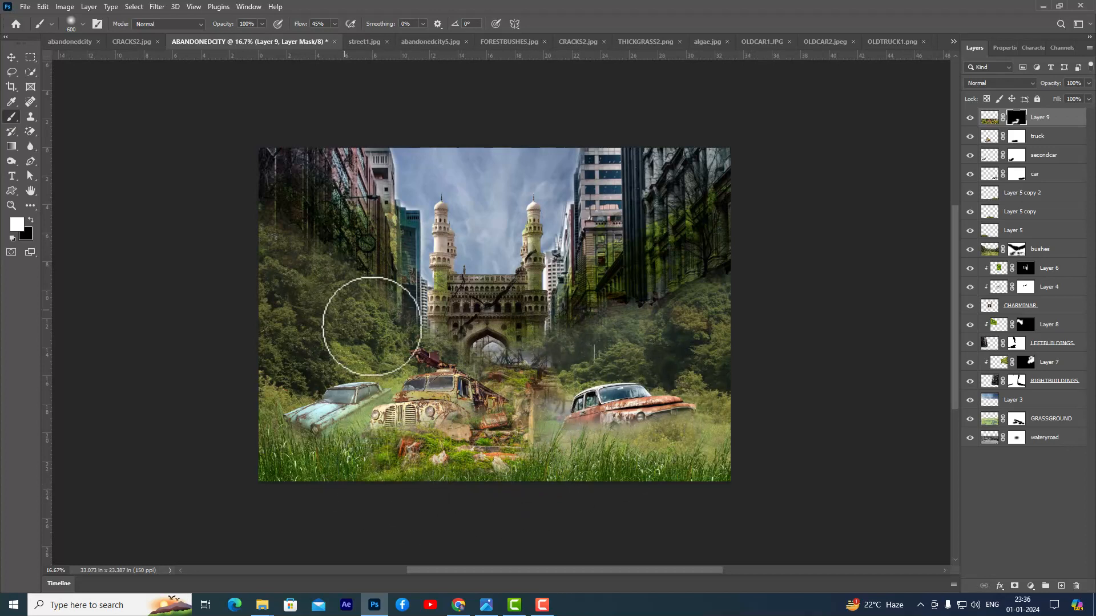
mouse_move(385, 358)
left_mouse_down()
mouse_move(433, 350)
mouse_move(405, 360)
left_mouse_up()
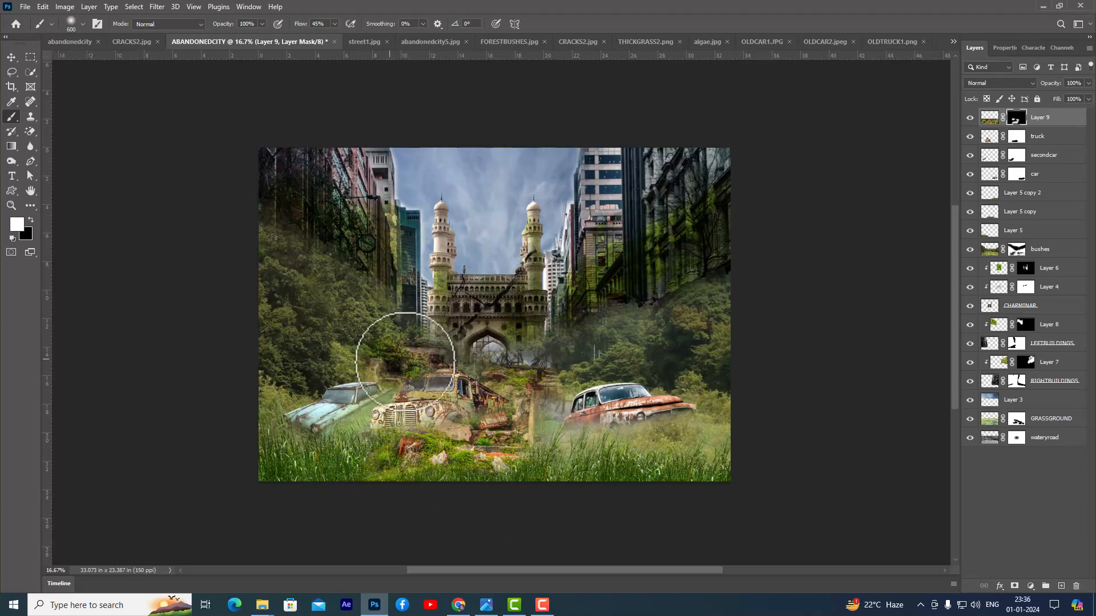
mouse_move(383, 420)
left_mouse_down()
mouse_move(382, 384)
mouse_move(399, 377)
mouse_move(355, 375)
mouse_move(452, 385)
mouse_move(318, 340)
mouse_move(390, 367)
left_mouse_up()
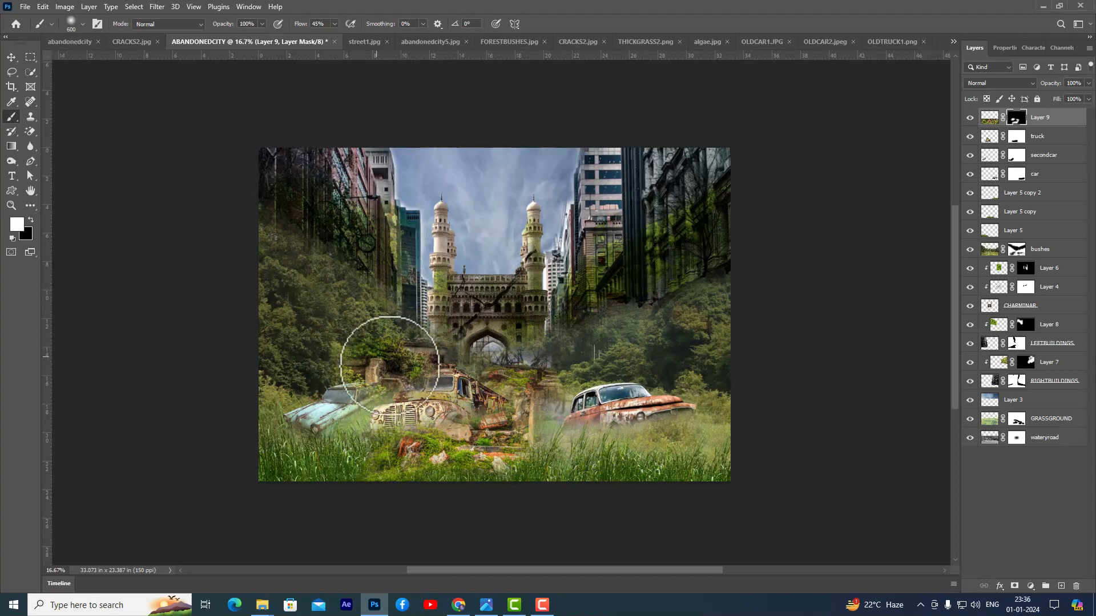
left_click(496, 381)
left_click(619, 372)
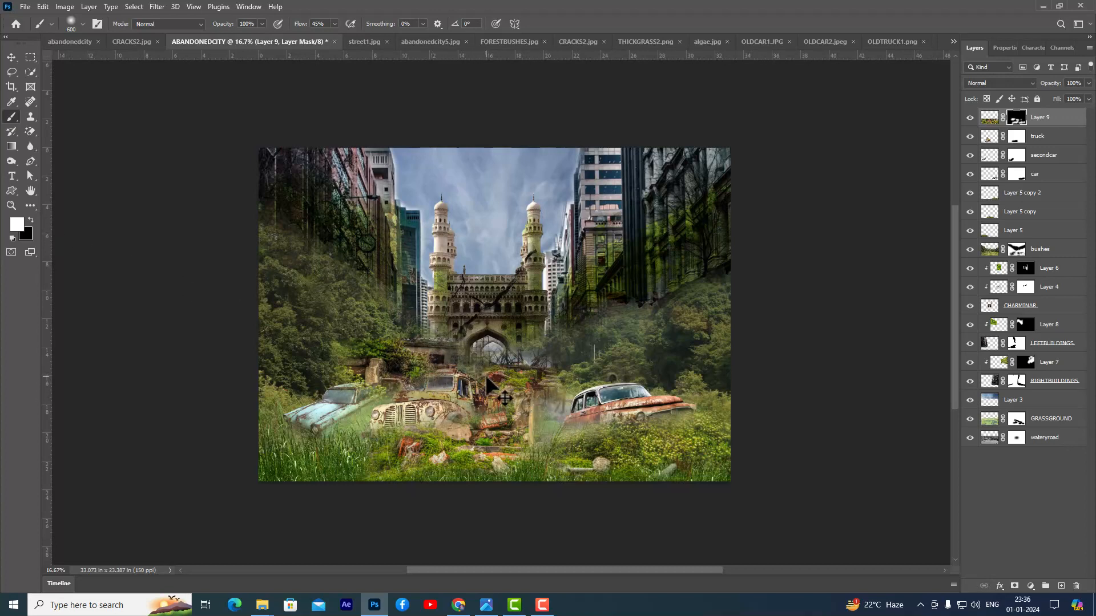
- Paint black on the ruins mask with a size 300 brush to blend the ruins below the Charminar and around the truck
key("bracketleft")
key("bracketleft")
key("bracketleft")
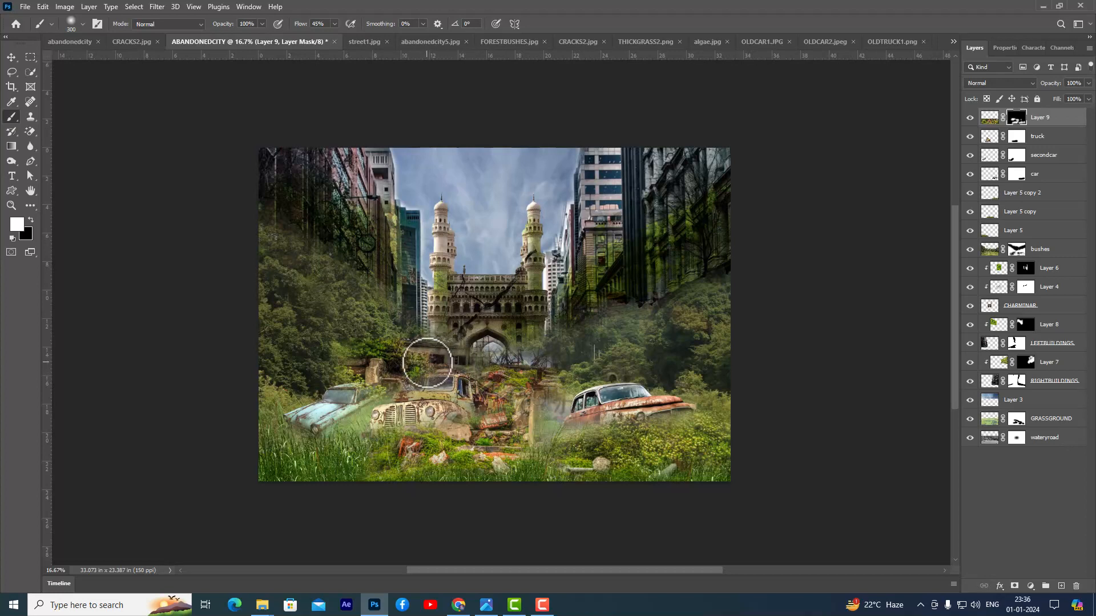
left_click(31, 220)
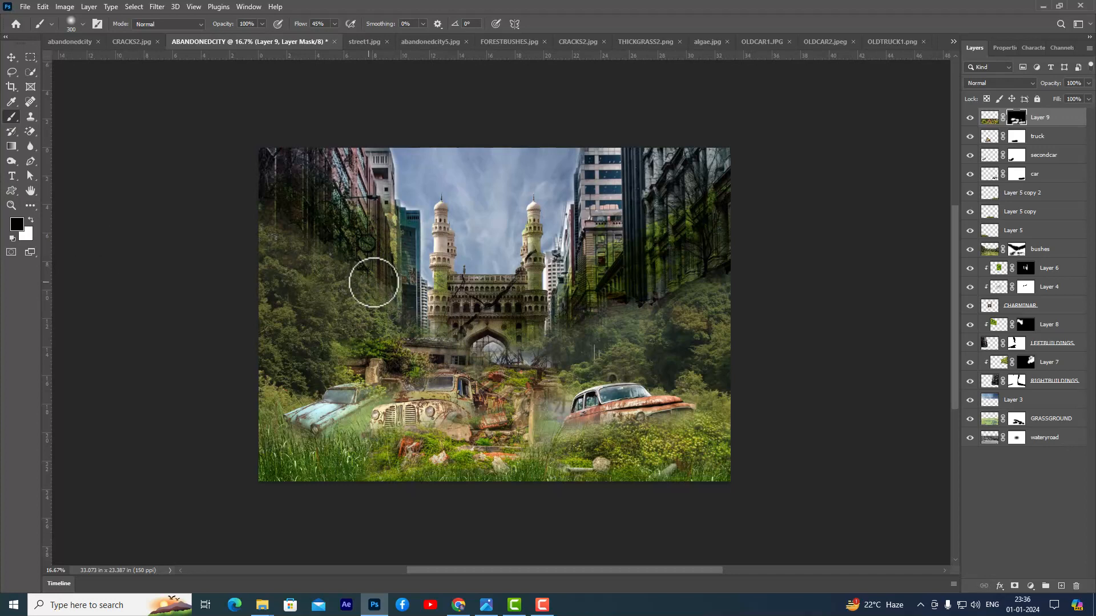
mouse_move(457, 335)
left_mouse_down()
mouse_move(420, 331)
mouse_move(438, 329)
left_mouse_up()
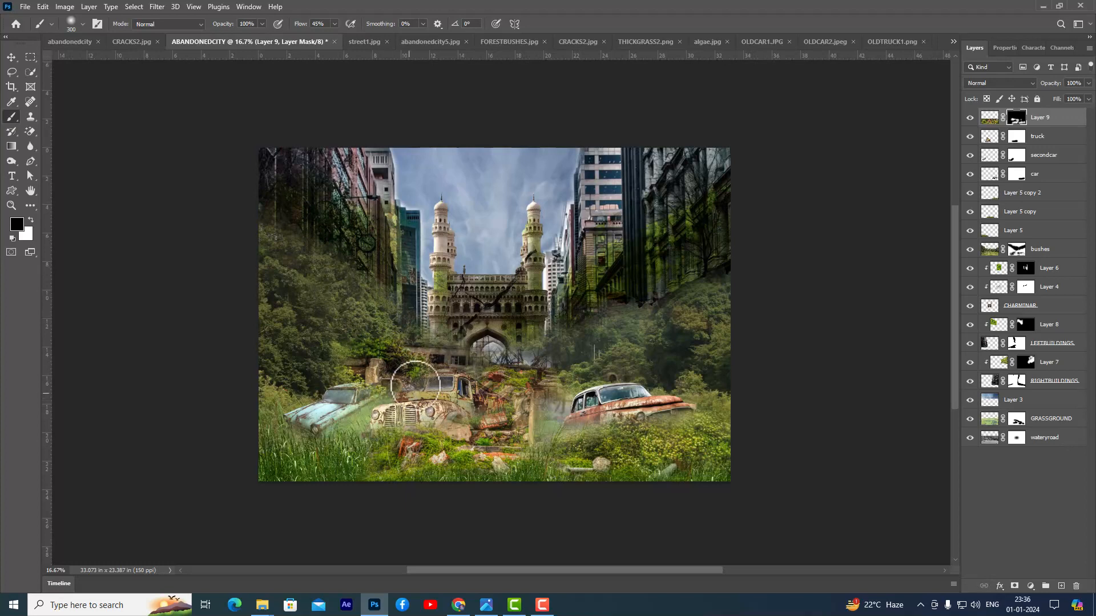
left_click_drag(414, 370, 448, 375)
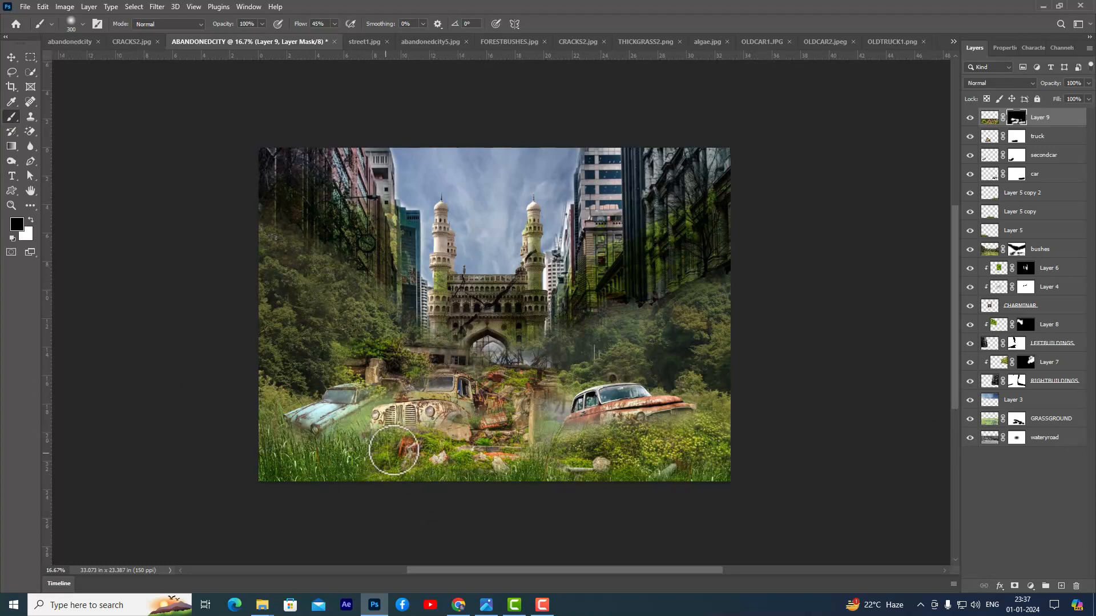
left_click_drag(423, 365, 379, 354)
left_click(11, 57)
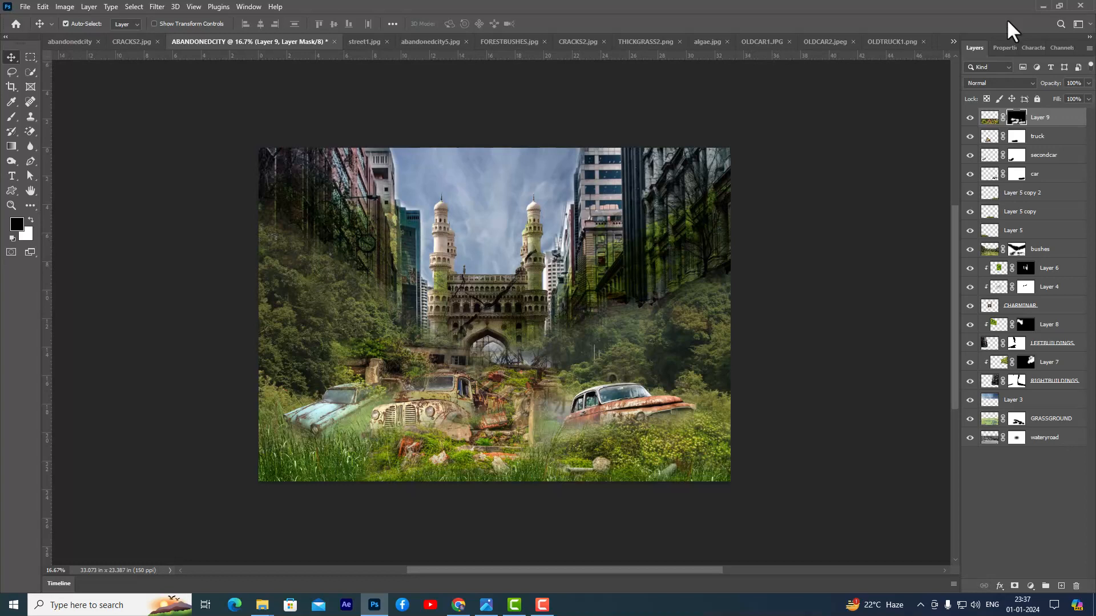
- Try a Color Lookup adjustment with the TensionGreen.3DL LUT over the whole composite
left_click(1029, 586)
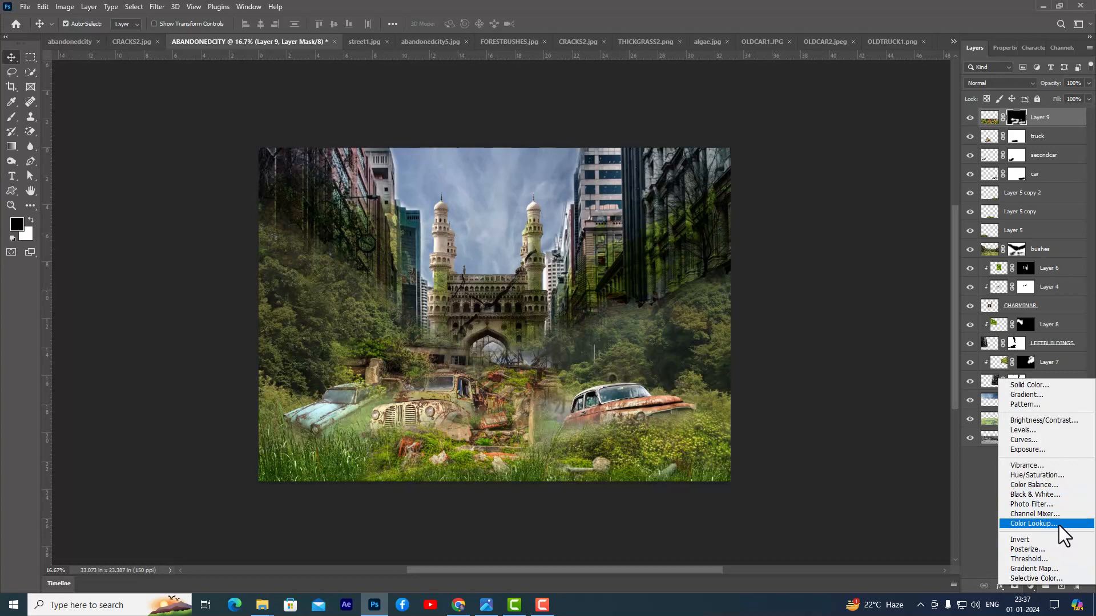
left_click(975, 520)
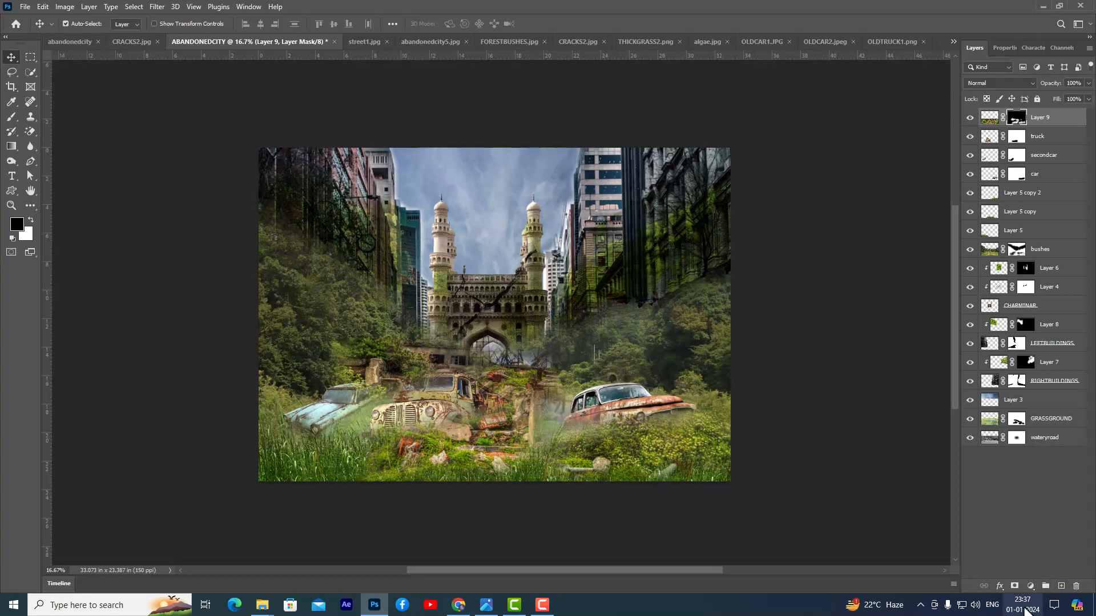
left_click(1031, 586)
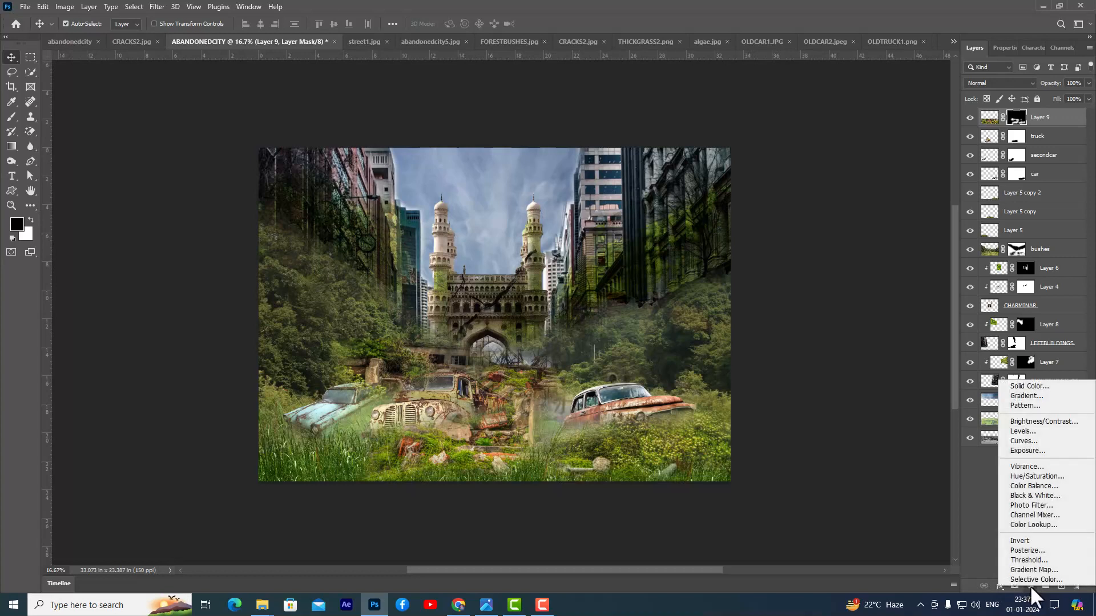
left_click(1057, 525)
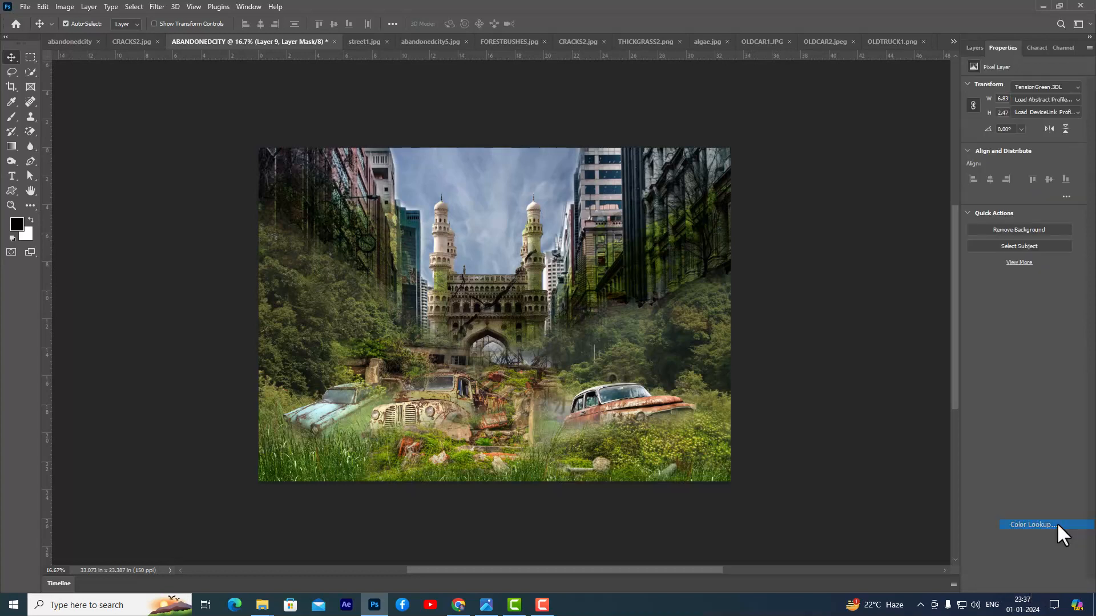
left_click(1032, 87)
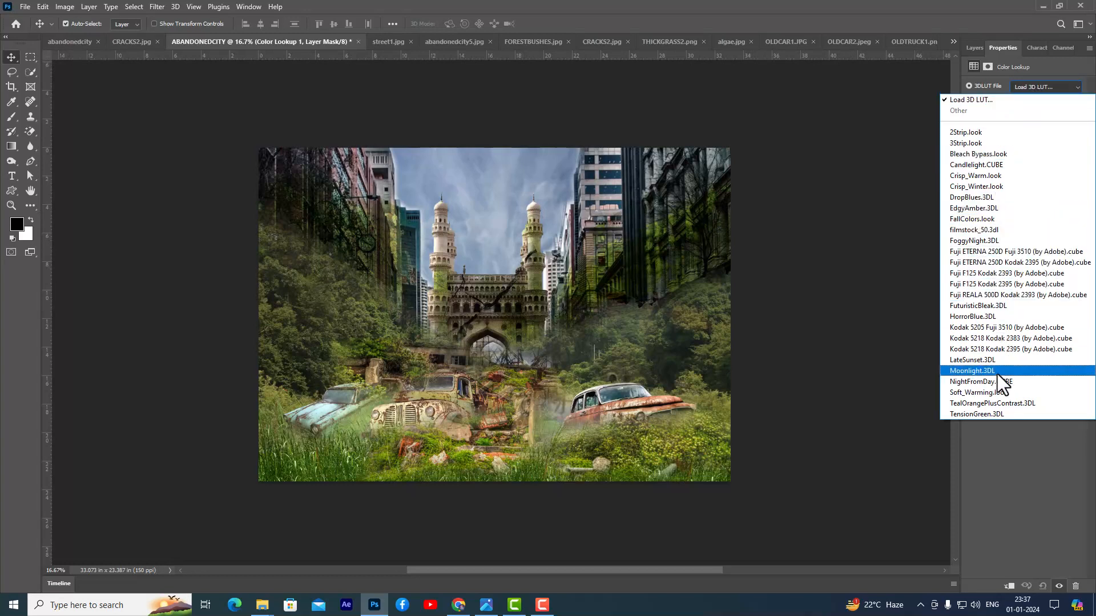
left_click(993, 412)
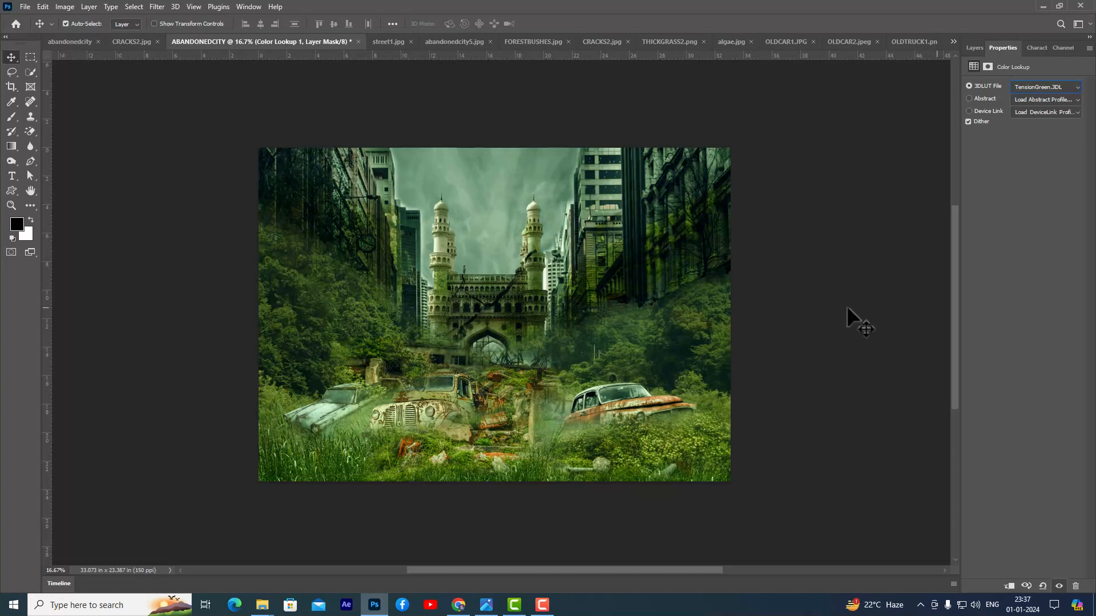
- Paint black on the ruins layer's mask to hide the ruins just below and right of the Charminar's arch
left_click(974, 47)
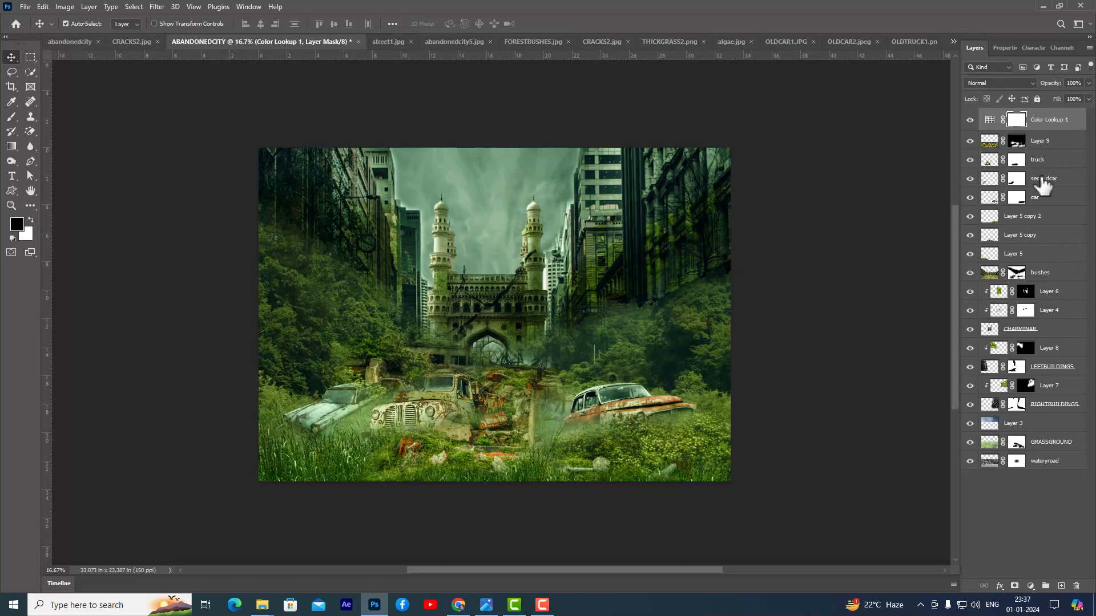
left_click(1016, 141)
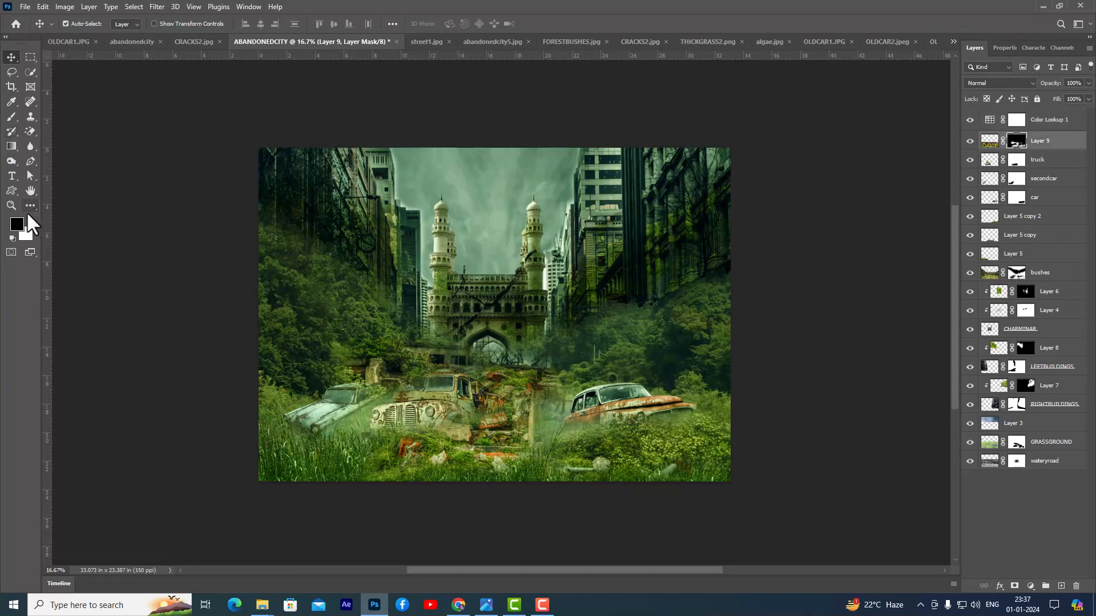
left_click(11, 116)
mouse_move(495, 390)
left_mouse_down()
mouse_move(496, 356)
mouse_move(559, 364)
mouse_move(488, 366)
mouse_move(496, 359)
mouse_move(483, 352)
mouse_move(494, 349)
mouse_move(499, 365)
mouse_move(477, 362)
mouse_move(521, 361)
left_mouse_up()
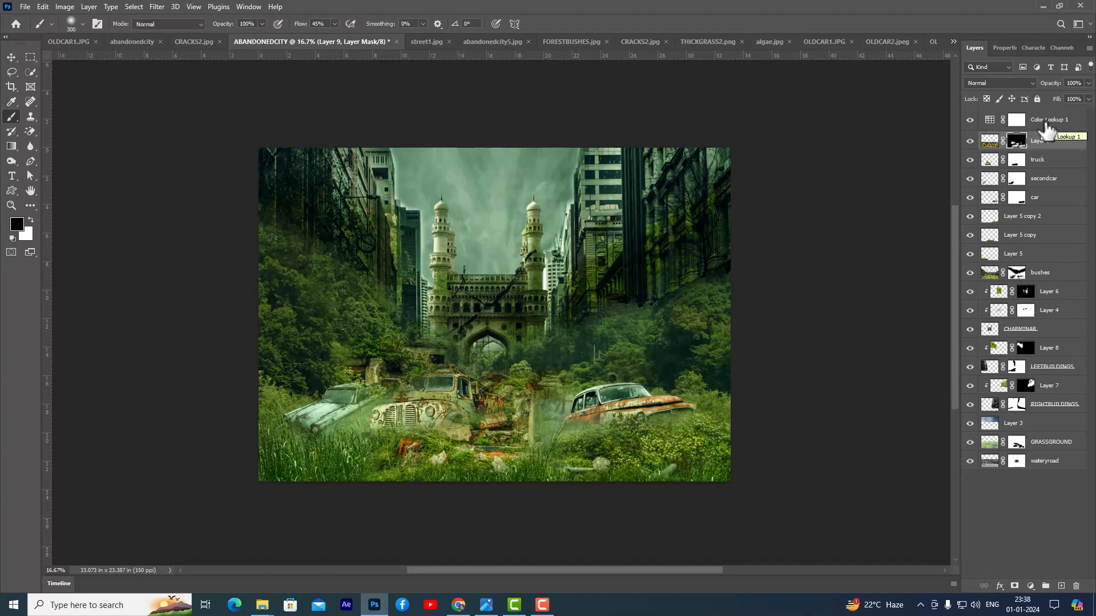
- Delete the Color Lookup adjustment layer together with its mask
left_click(1000, 123)
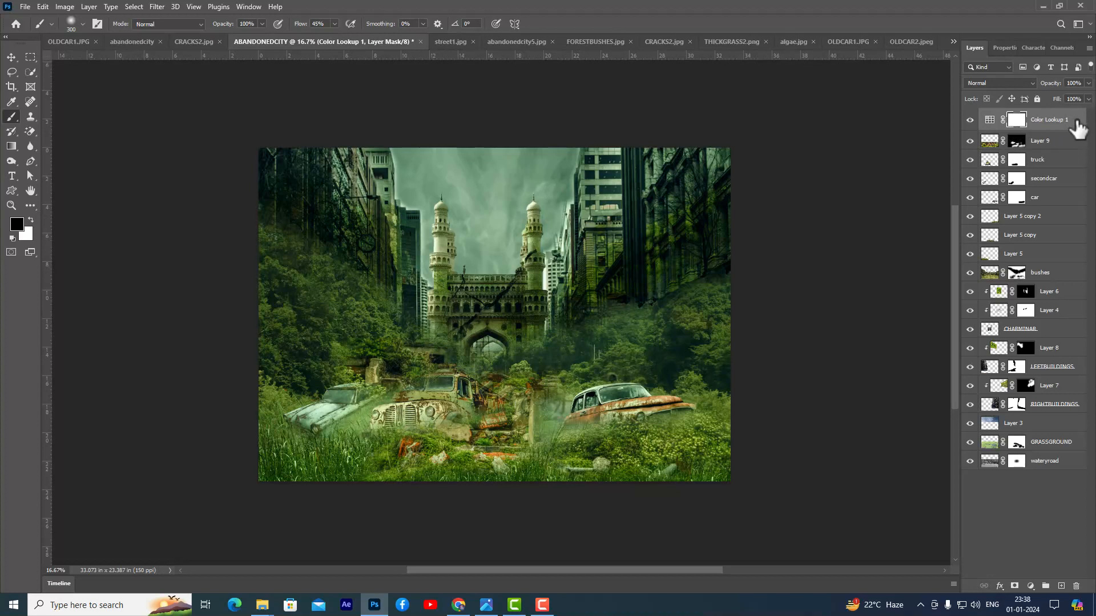
left_click(1076, 587)
left_click(492, 226)
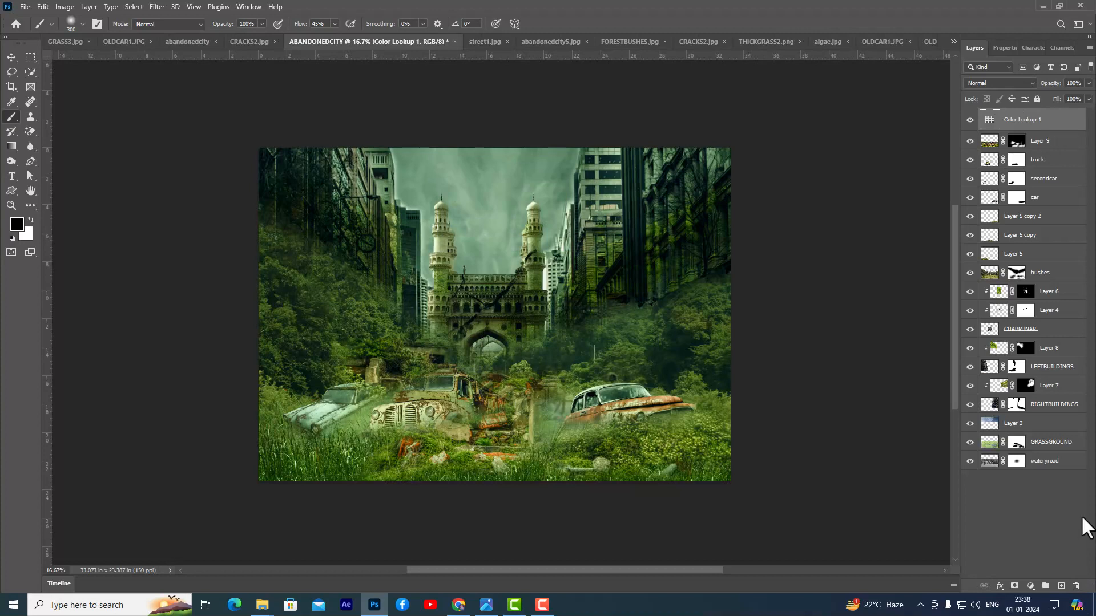
left_click(1076, 586)
left_click(494, 225)
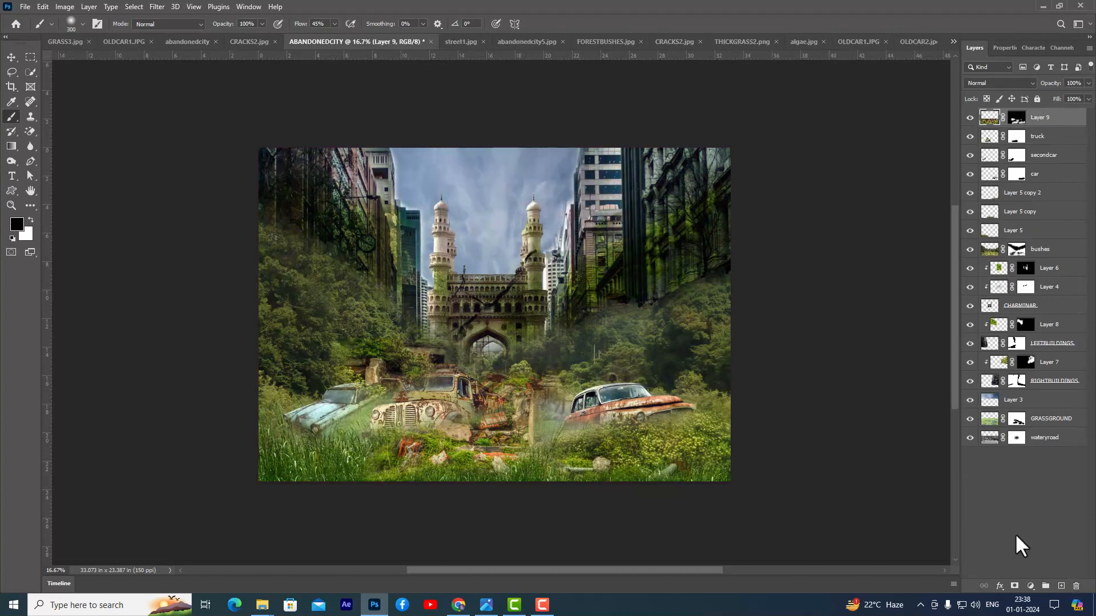
- Add a Color Lookup adjustment above all layers and load the EdgyAmber.3DL LUT
left_click(1030, 586)
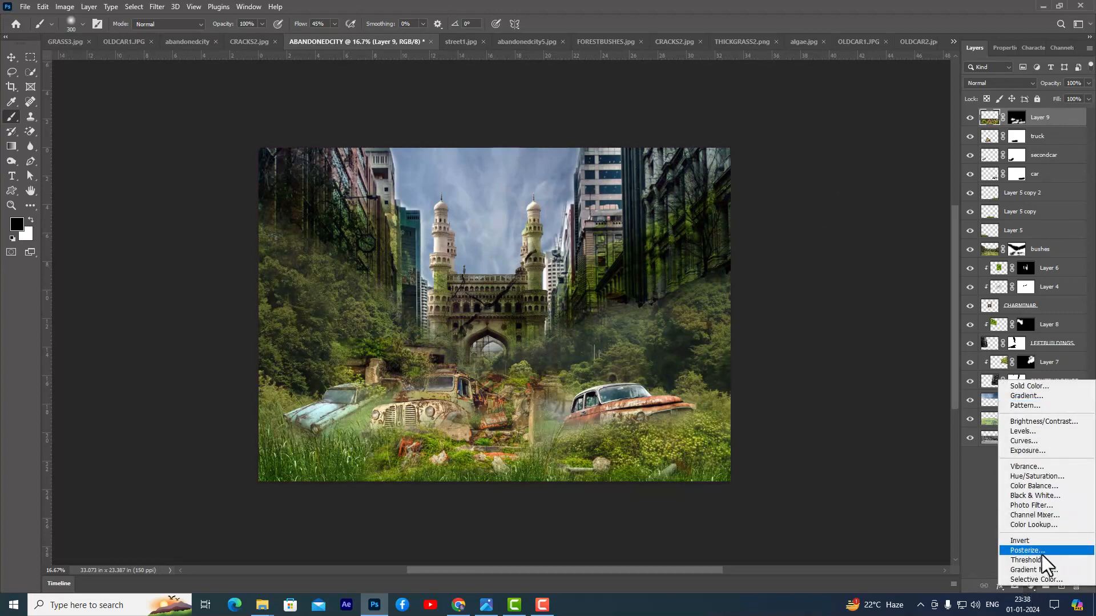
left_click(1056, 525)
left_click(1036, 87)
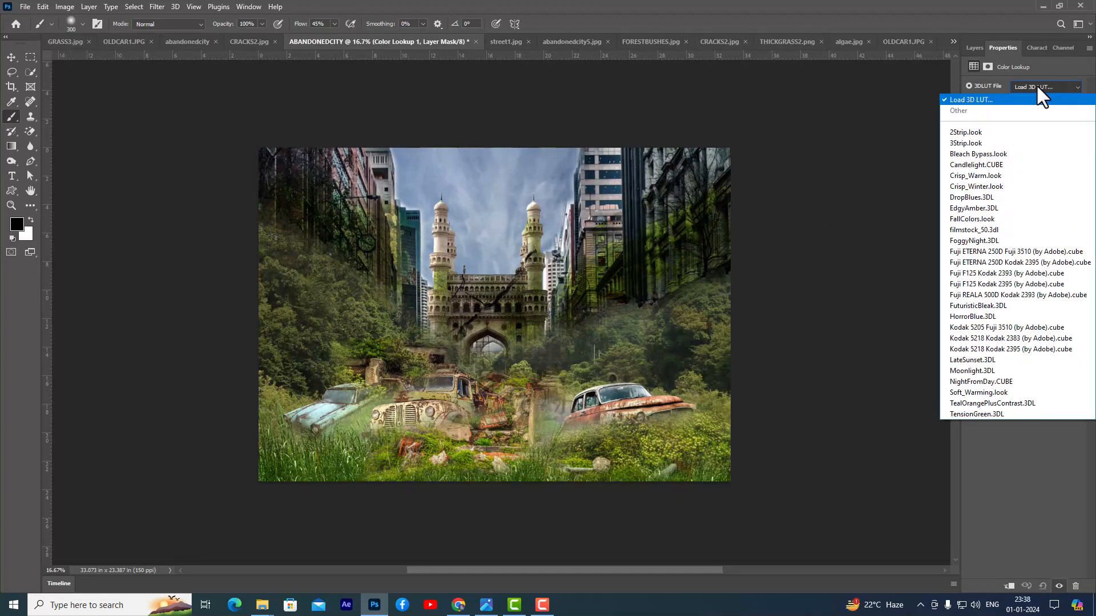
left_click(983, 208)
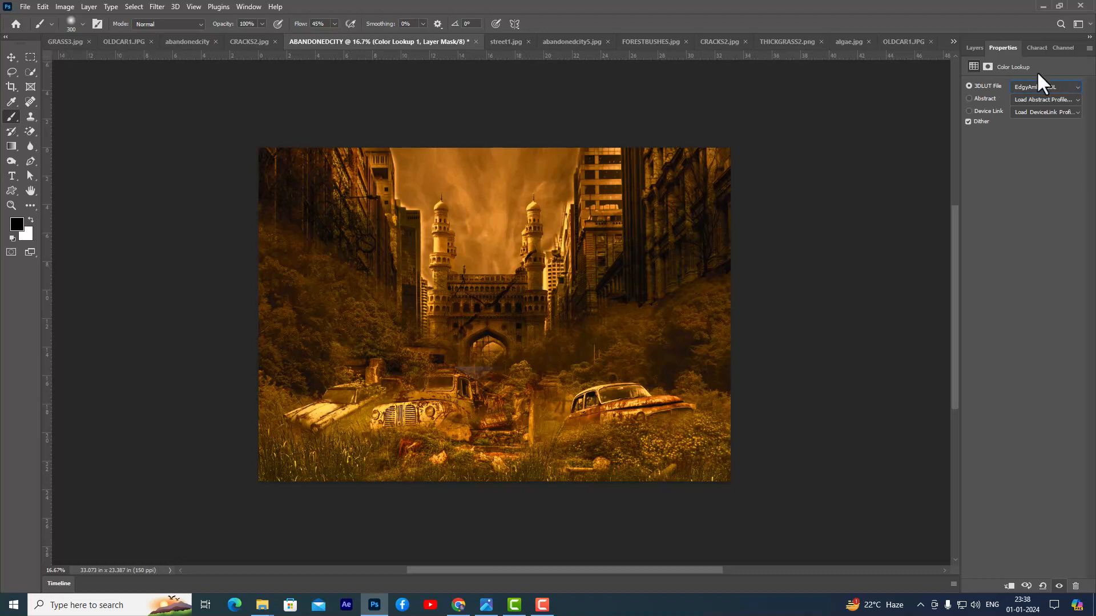
- Try the HorrorBlue.3DL, Fuji ETERNA 250D Fuji 3510 and Soft_Warming.look LUTs on the Color Lookup adjustment
left_click(1037, 86)
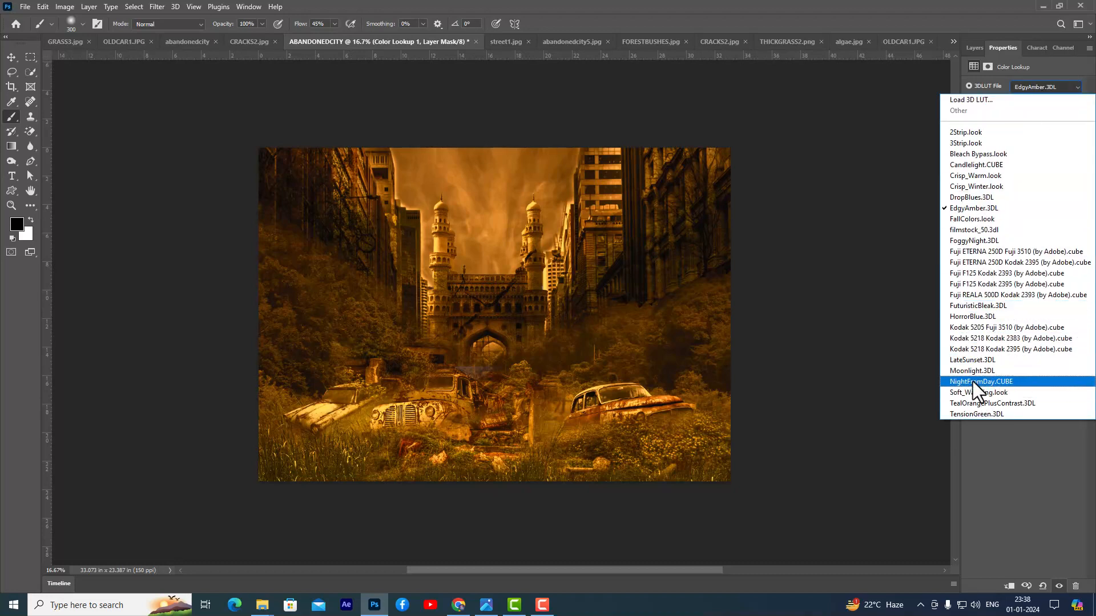
left_click(974, 316)
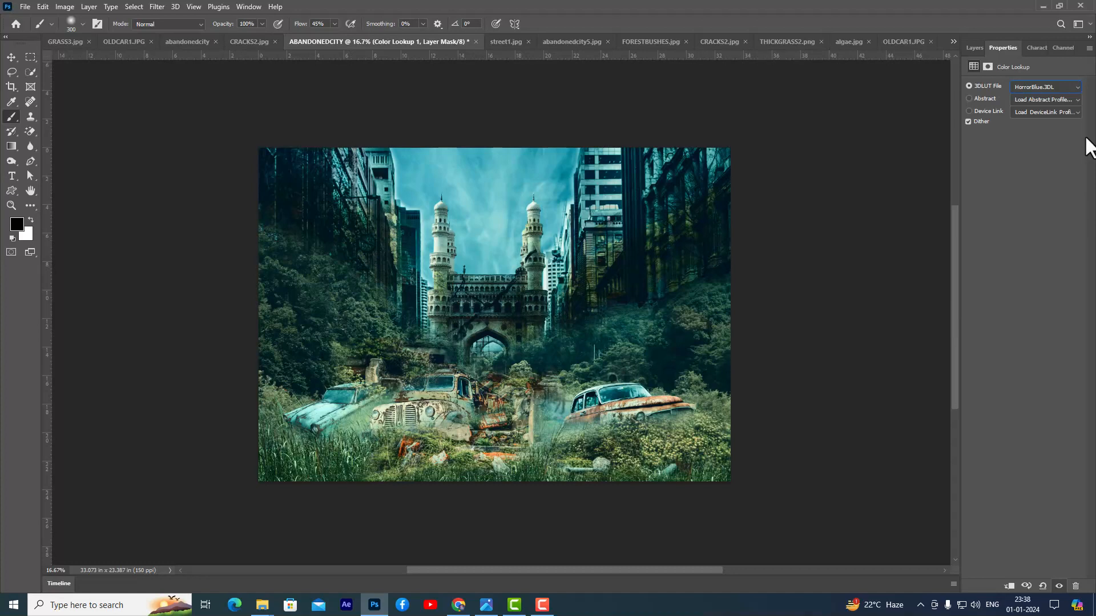
left_click(1043, 87)
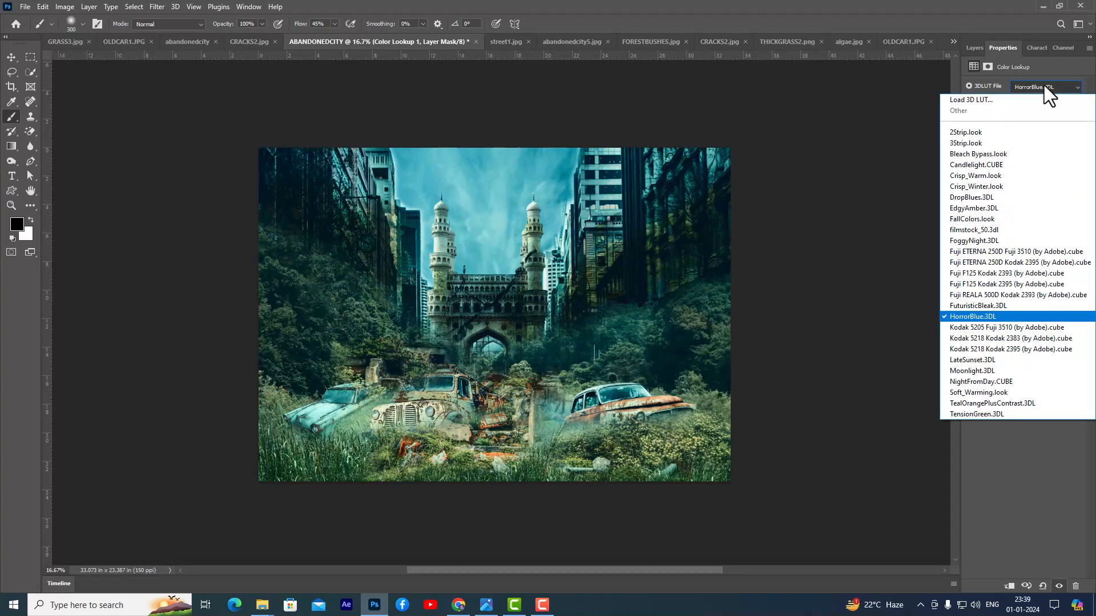
left_click(999, 253)
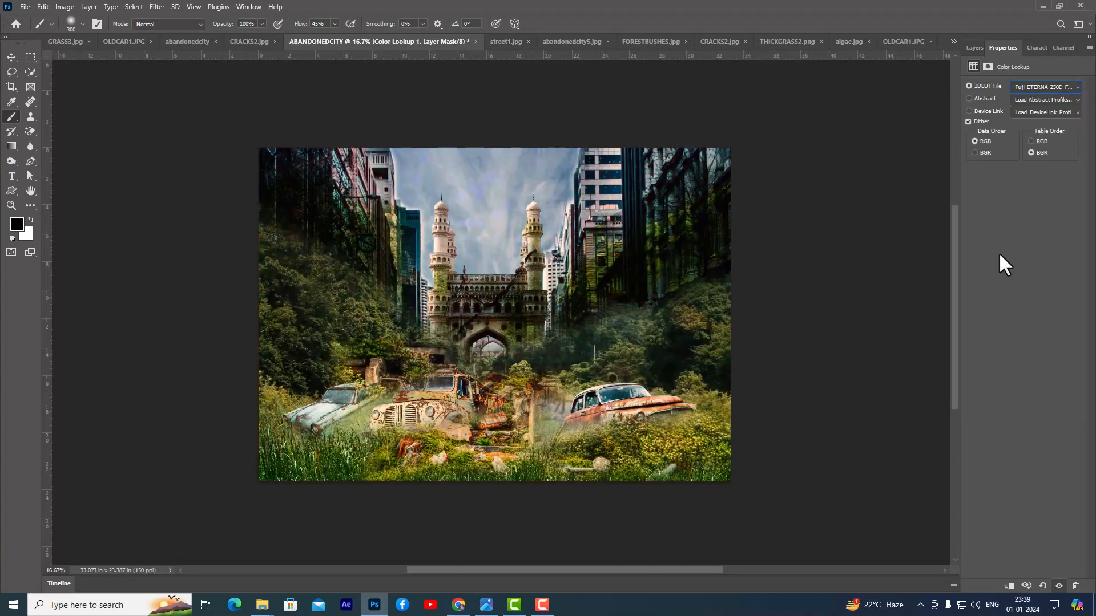
left_click(1051, 85)
left_click(988, 394)
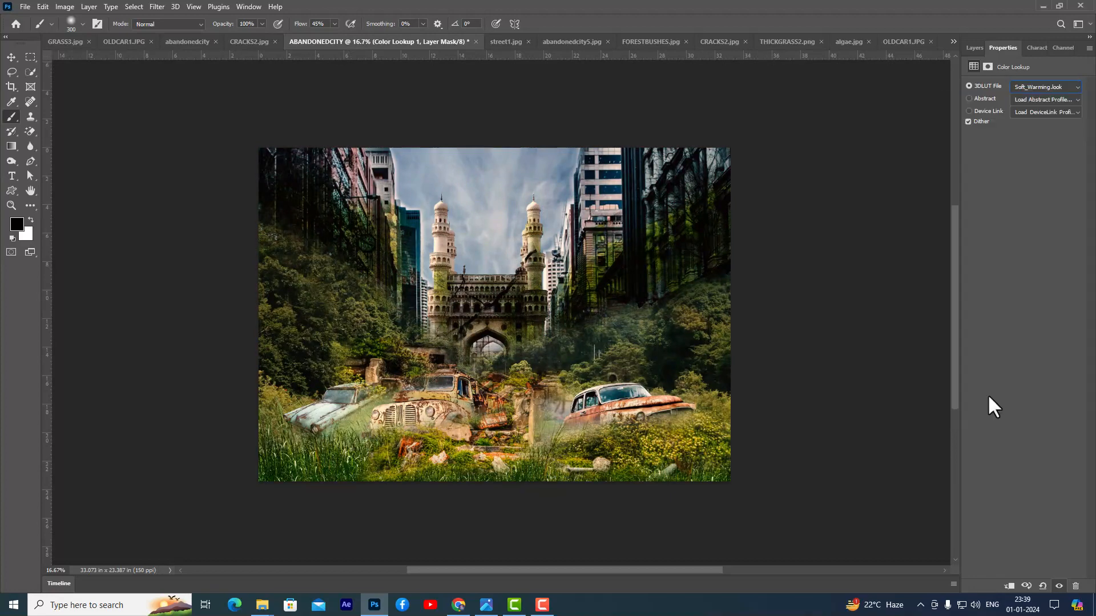
- Set the Color Lookup adjustment's LUT to TealOrangePlusContrast.3DL
left_click(1052, 88)
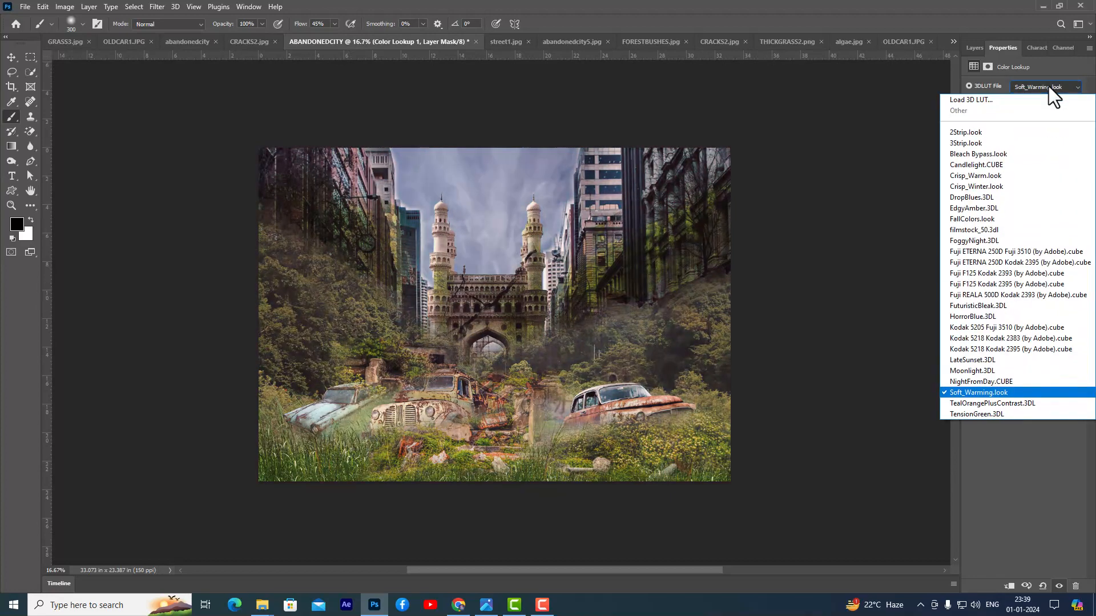
left_click(979, 404)
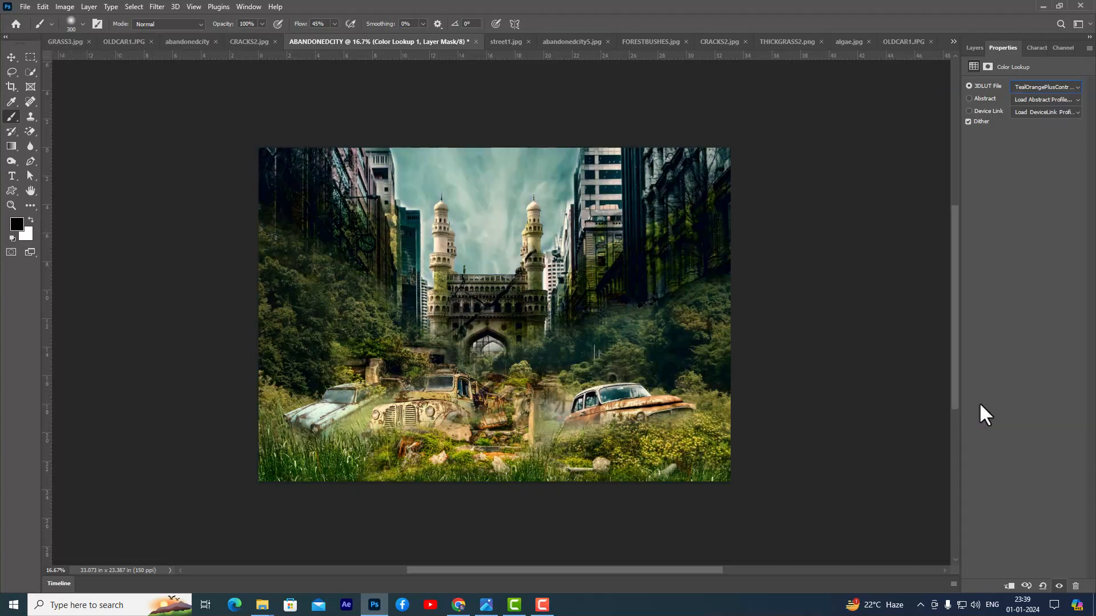
left_click(1047, 86)
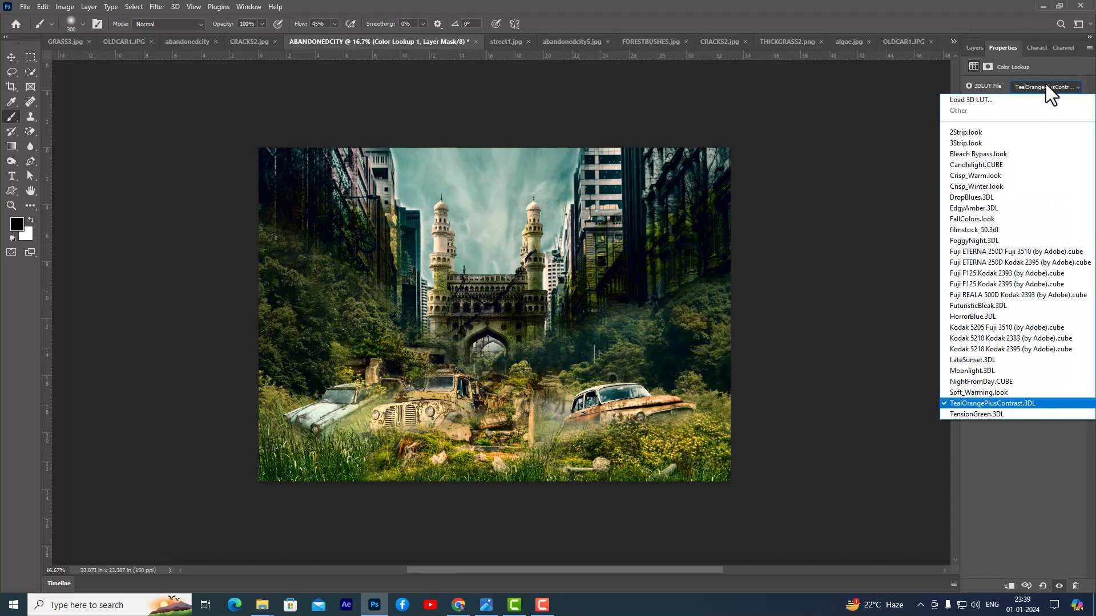
left_click(1045, 83)
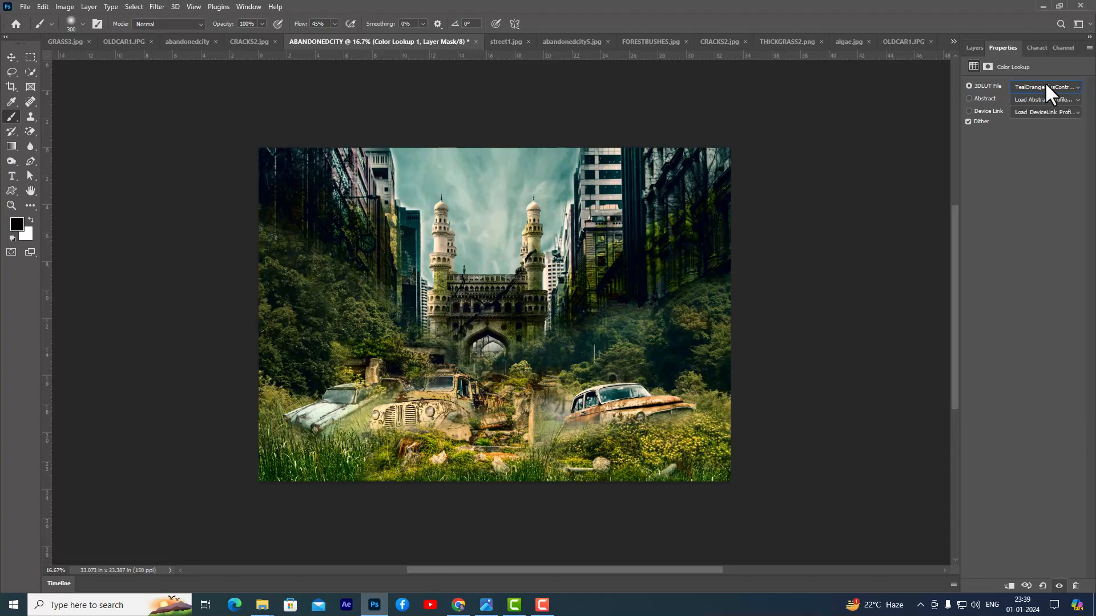
- Add a Curves adjustment above the Color Lookup and darken the midtones to about input 135, output 96
left_click(974, 49)
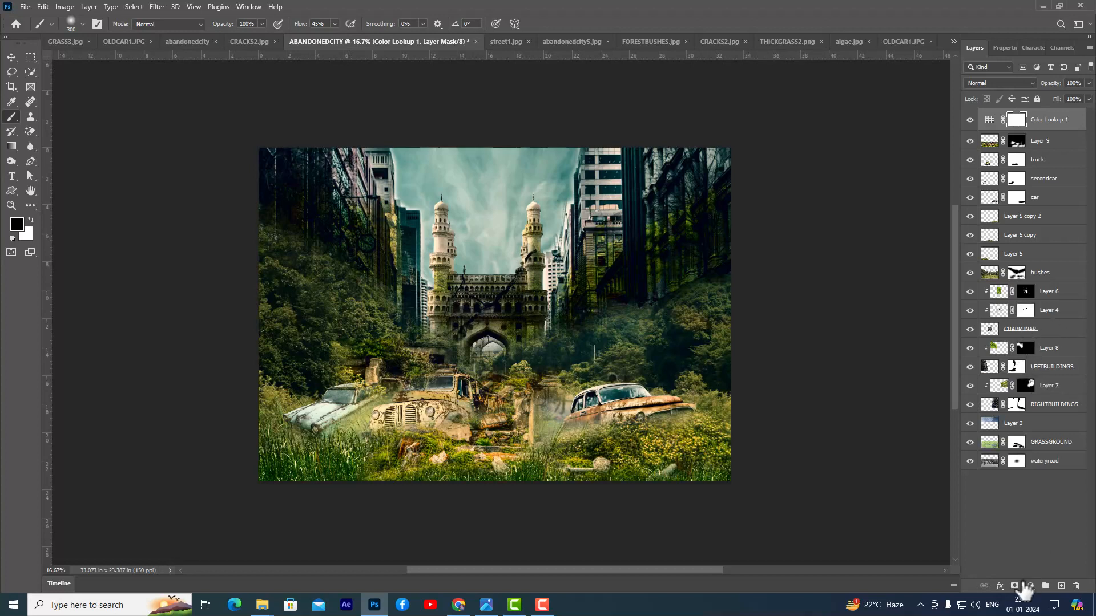
left_click(1029, 586)
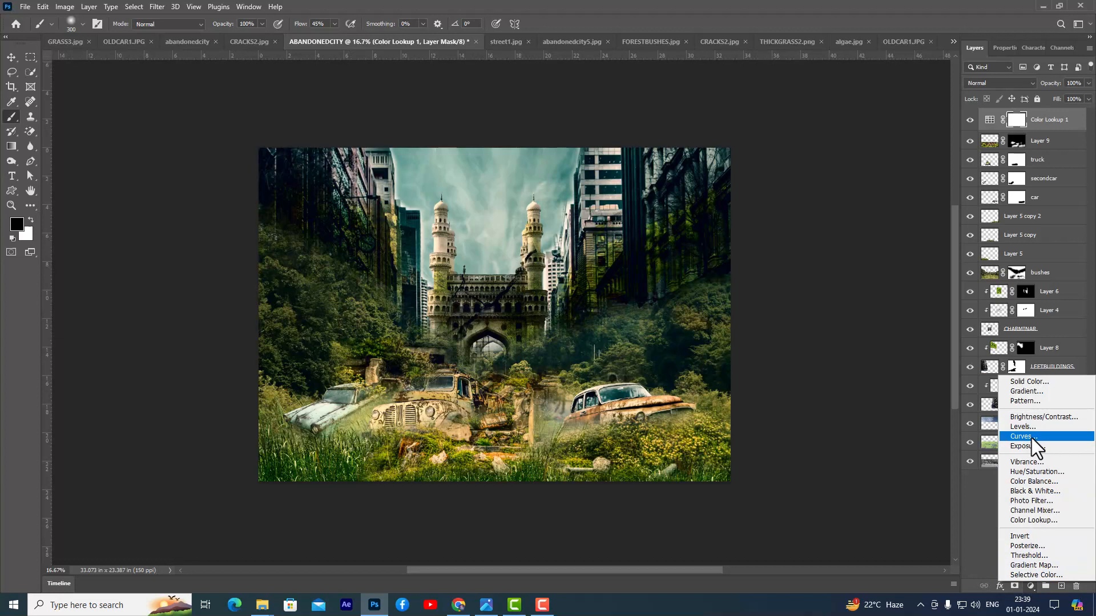
left_click(1027, 436)
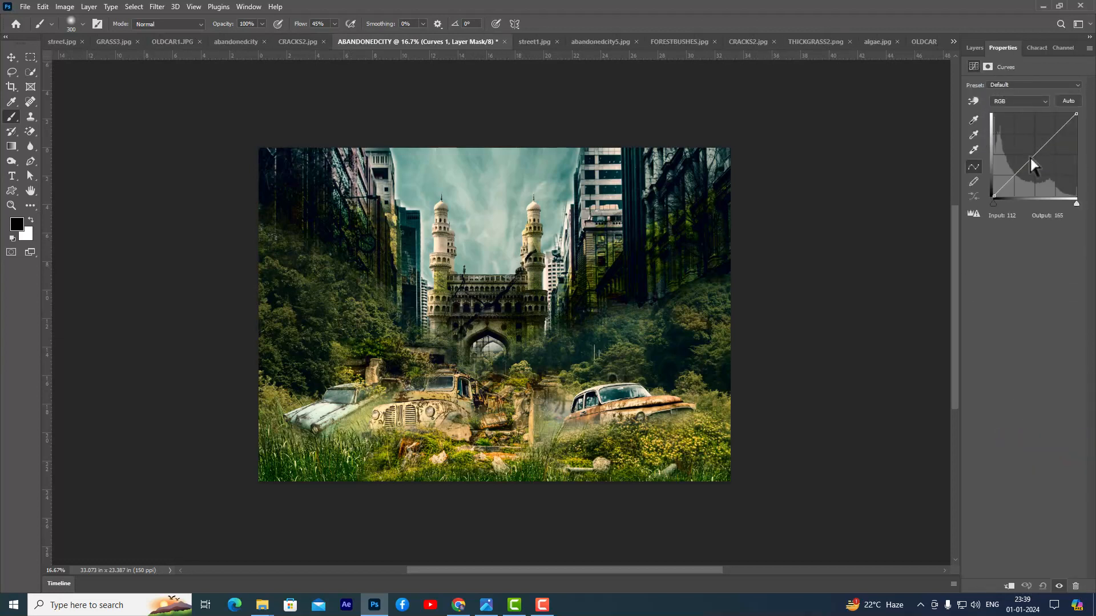
left_click_drag(1034, 155, 1037, 165)
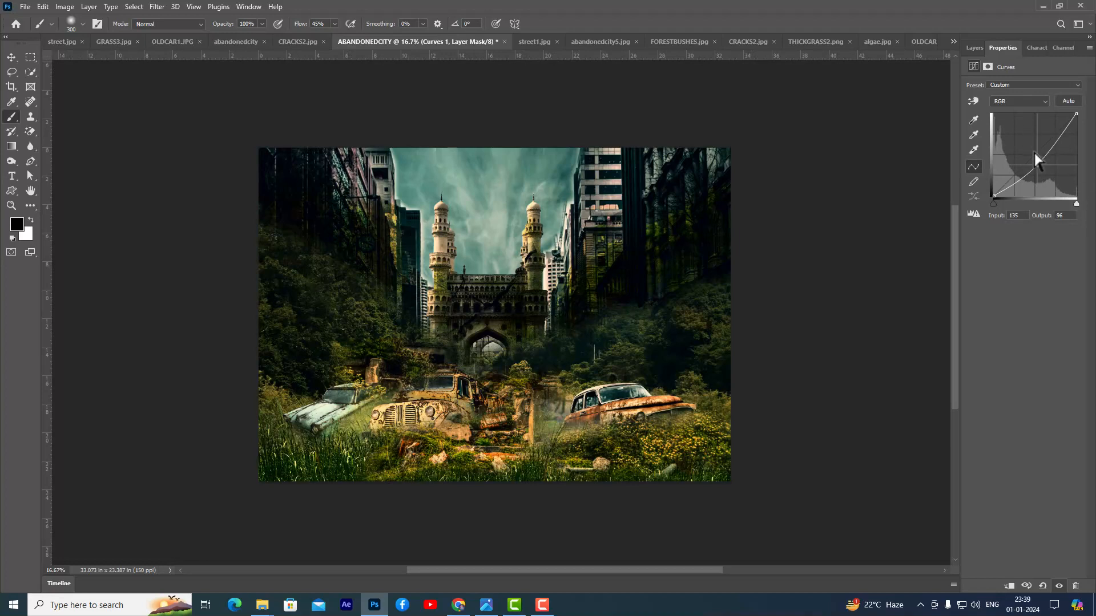
left_click_drag(1037, 166, 1036, 165)
key("F7")
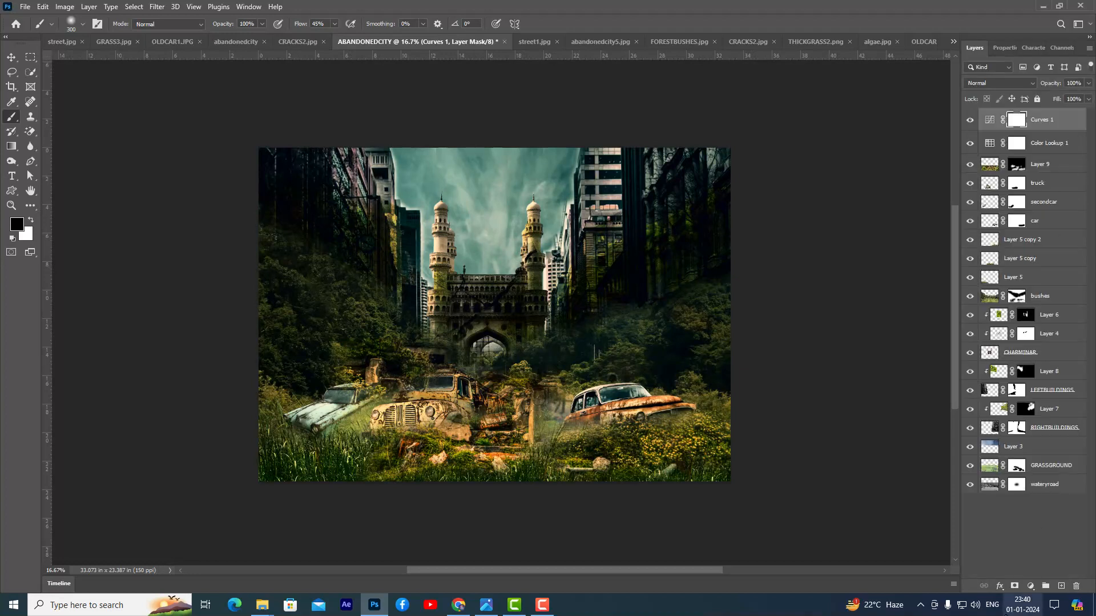
- Add a Hue/Saturation adjustment on top and colorize the composite green with hue 79 and saturation 42
left_click(1031, 586)
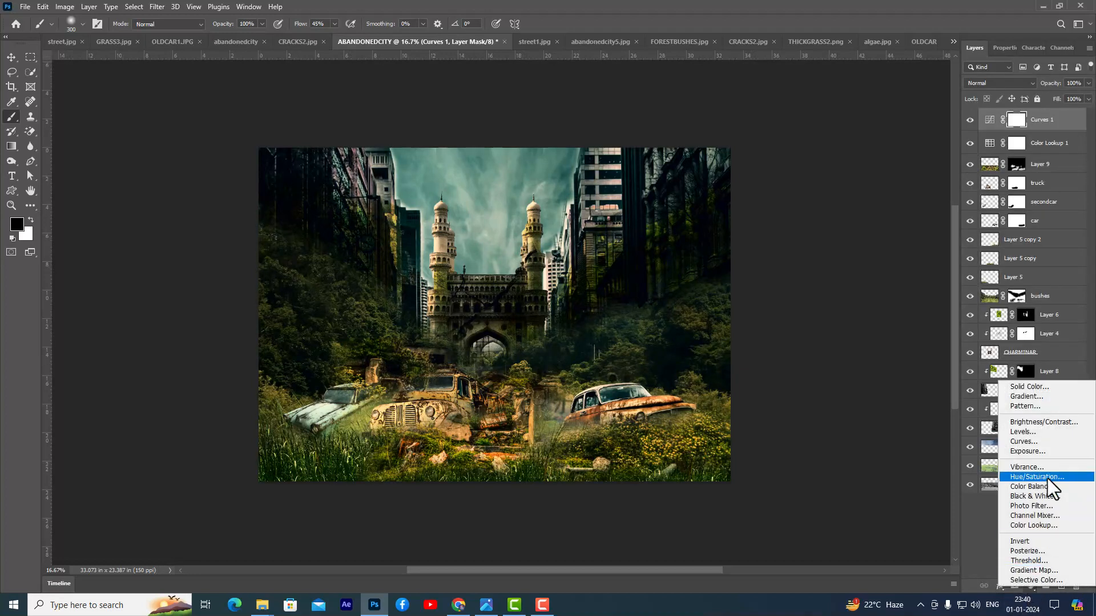
left_click(1061, 477)
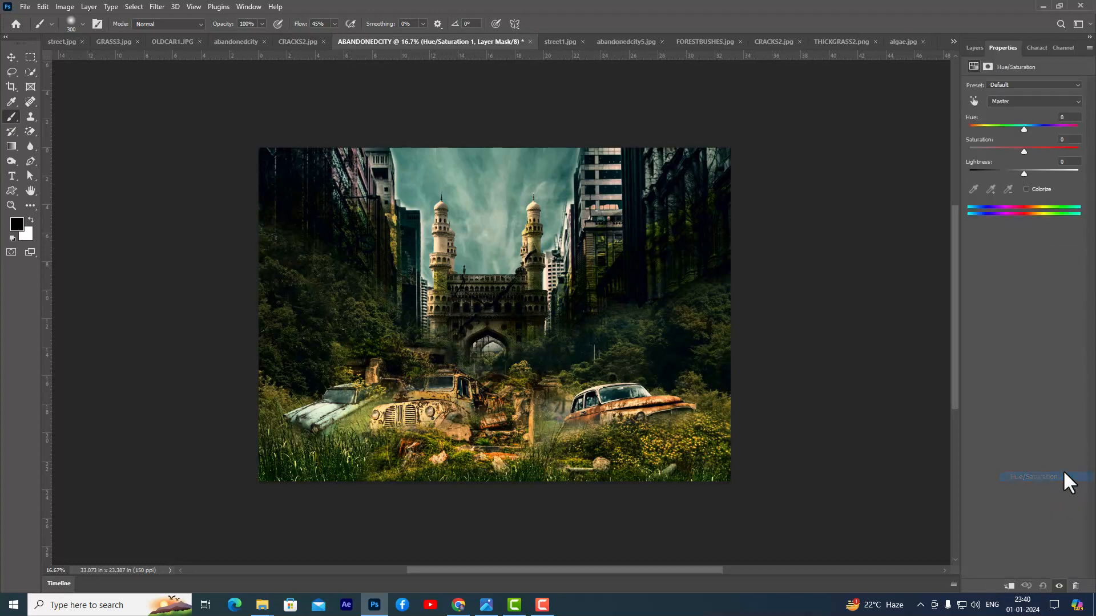
left_click(1026, 189)
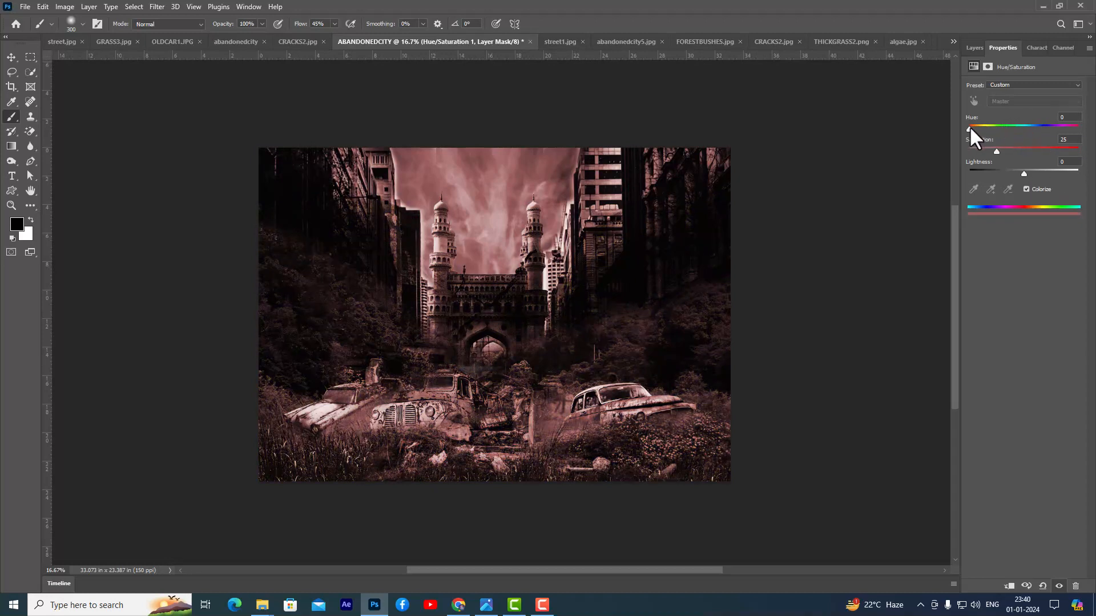
left_click_drag(970, 129, 985, 128)
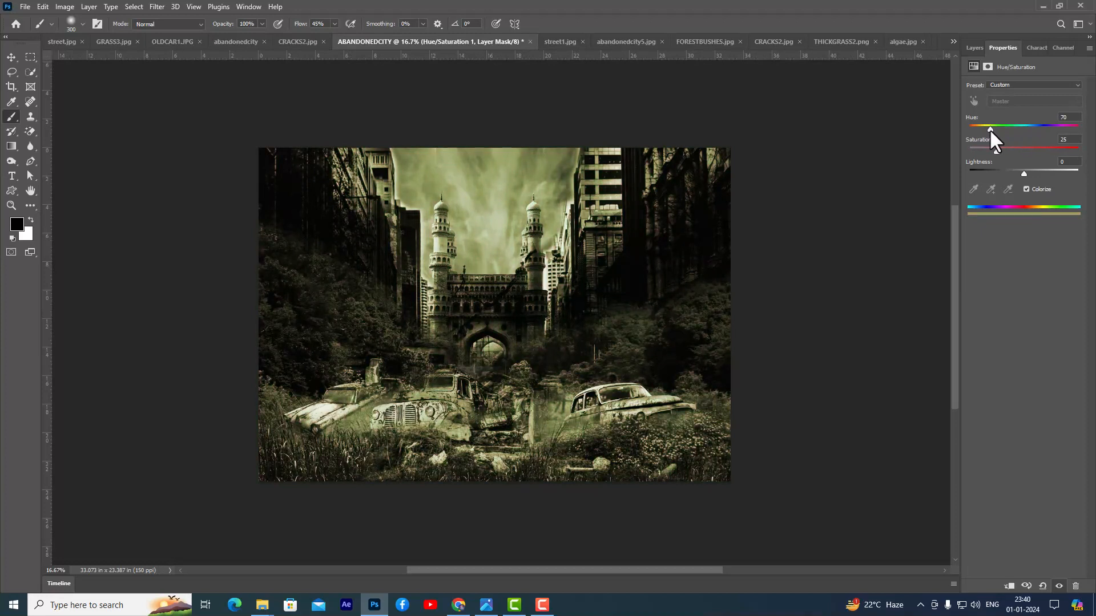
left_click_drag(998, 129, 1009, 129)
left_click_drag(997, 152, 1016, 149)
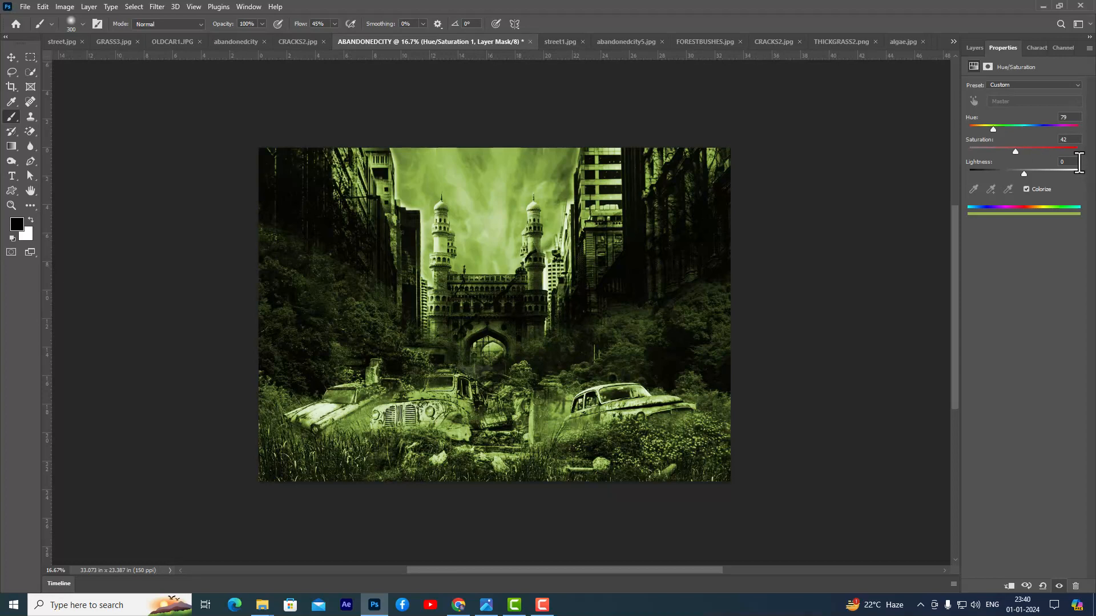
- Invert the Hue/Saturation mask and paint white with a soft 1000 px brush at 30% flow over the sky, buildings and vehicles
left_click(970, 48)
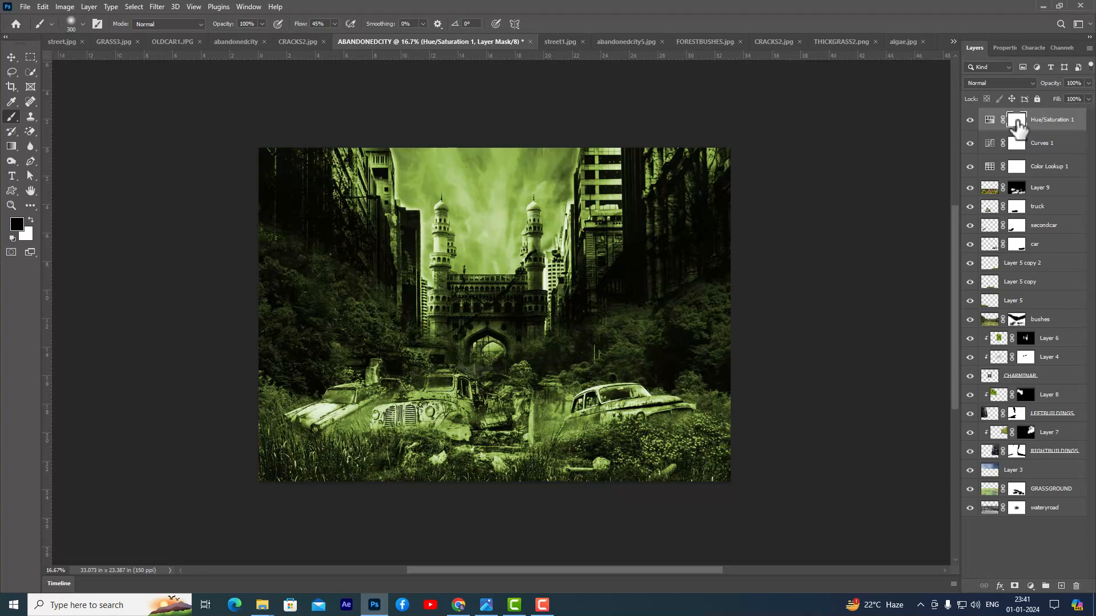
key("ctrl+i")
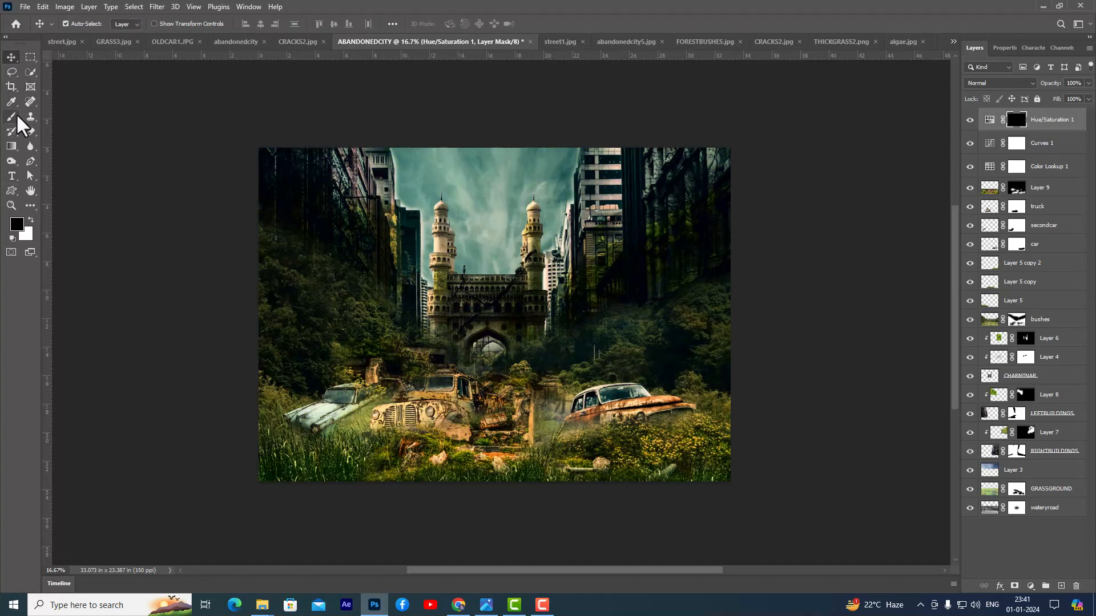
left_click(335, 24)
left_click_drag(334, 37, 327, 38)
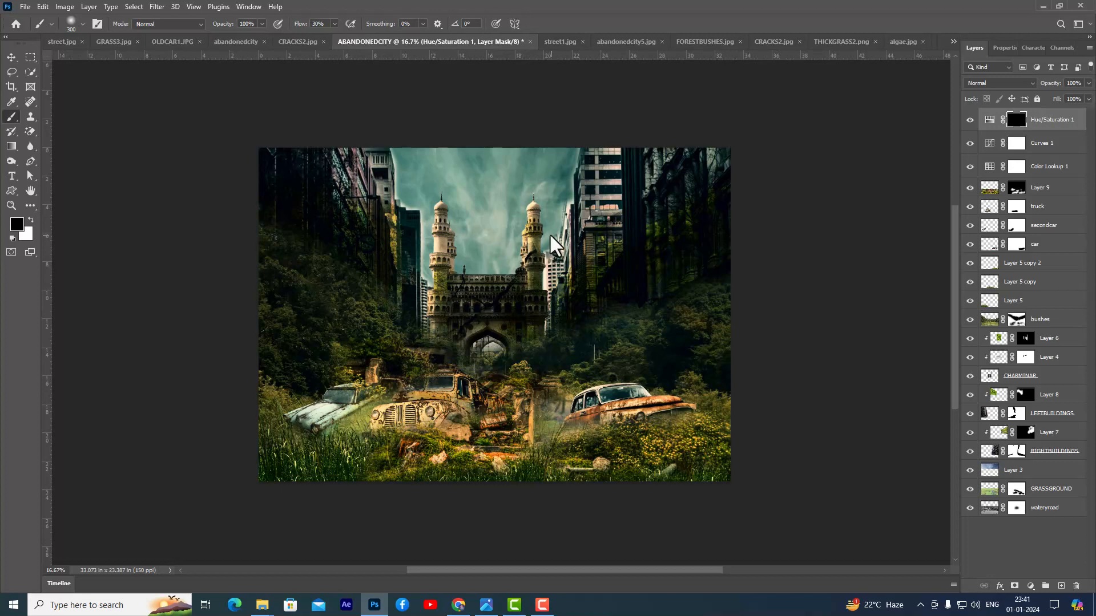
key("bracketright")
key("bracketright")
key("bracketright")
key("bracketright")
key("bracketright")
key("bracketright")
key("bracketright")
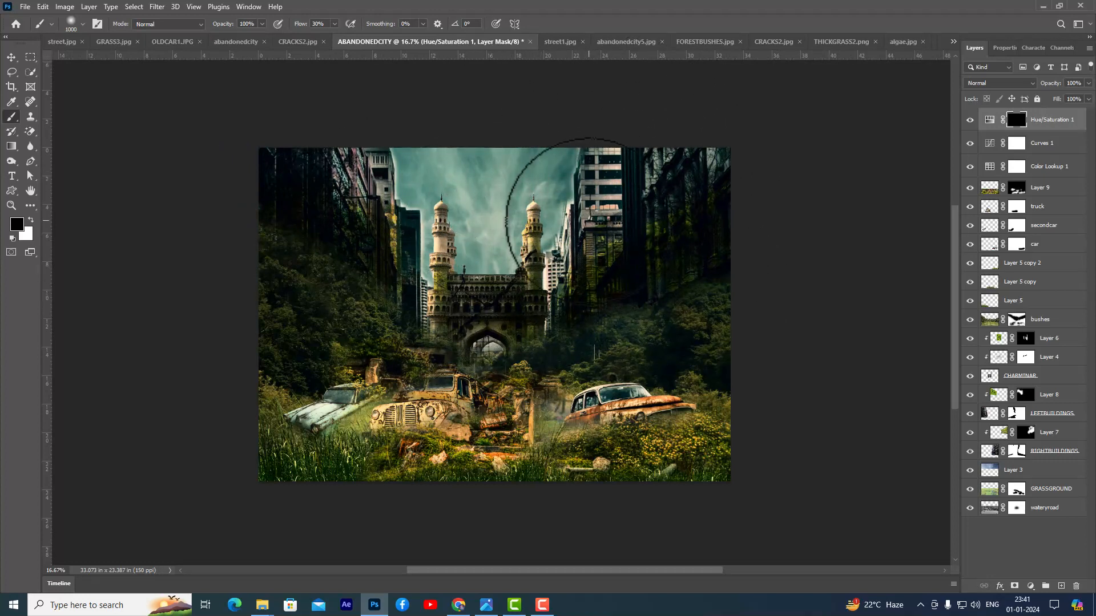
left_click(31, 220)
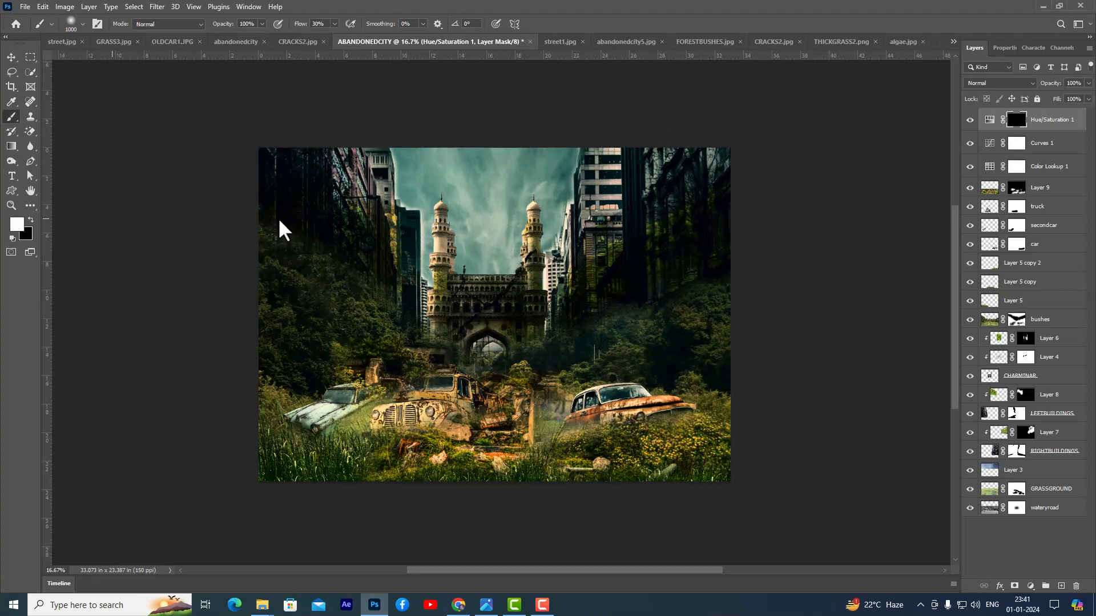
mouse_move(478, 274)
left_mouse_down()
mouse_move(725, 231)
mouse_move(589, 211)
mouse_move(621, 177)
mouse_move(737, 133)
mouse_move(519, 142)
mouse_move(373, 114)
mouse_move(653, 157)
mouse_move(474, 244)
mouse_move(337, 194)
mouse_move(597, 196)
mouse_move(563, 226)
mouse_move(465, 203)
mouse_move(301, 130)
left_mouse_up()
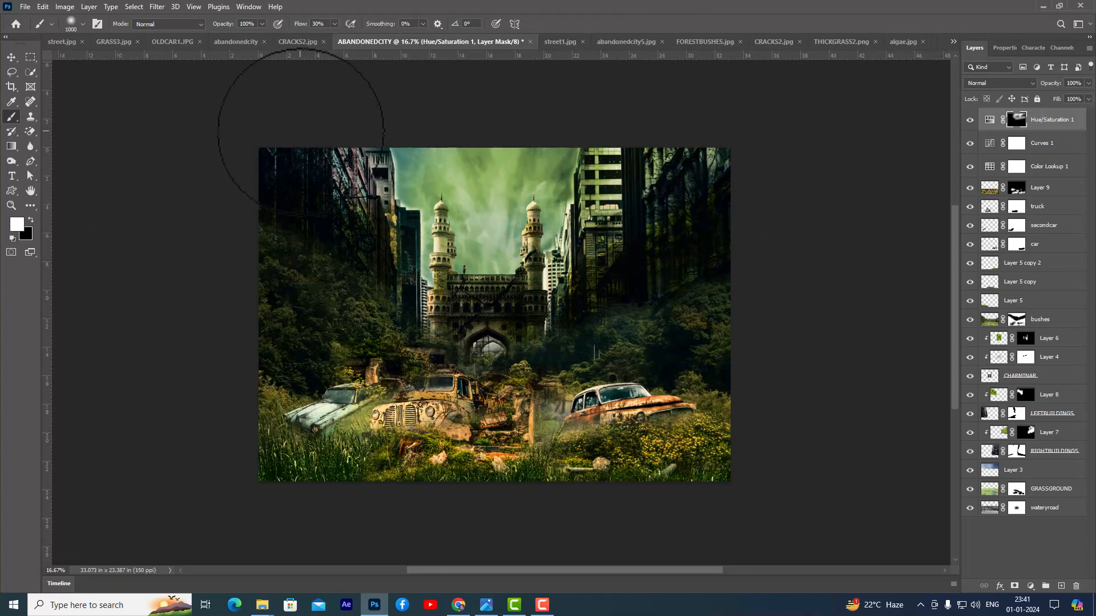
mouse_move(693, 391)
left_mouse_down()
mouse_move(332, 406)
mouse_move(718, 355)
mouse_move(500, 358)
mouse_move(673, 325)
mouse_move(694, 161)
mouse_move(617, 175)
mouse_move(694, 169)
mouse_move(647, 370)
mouse_move(402, 444)
mouse_move(317, 434)
mouse_move(677, 409)
mouse_move(519, 419)
mouse_move(690, 468)
mouse_move(571, 453)
mouse_move(244, 451)
mouse_move(418, 451)
mouse_move(253, 464)
mouse_move(288, 433)
mouse_move(269, 340)
mouse_move(335, 340)
mouse_move(398, 372)
left_mouse_up()
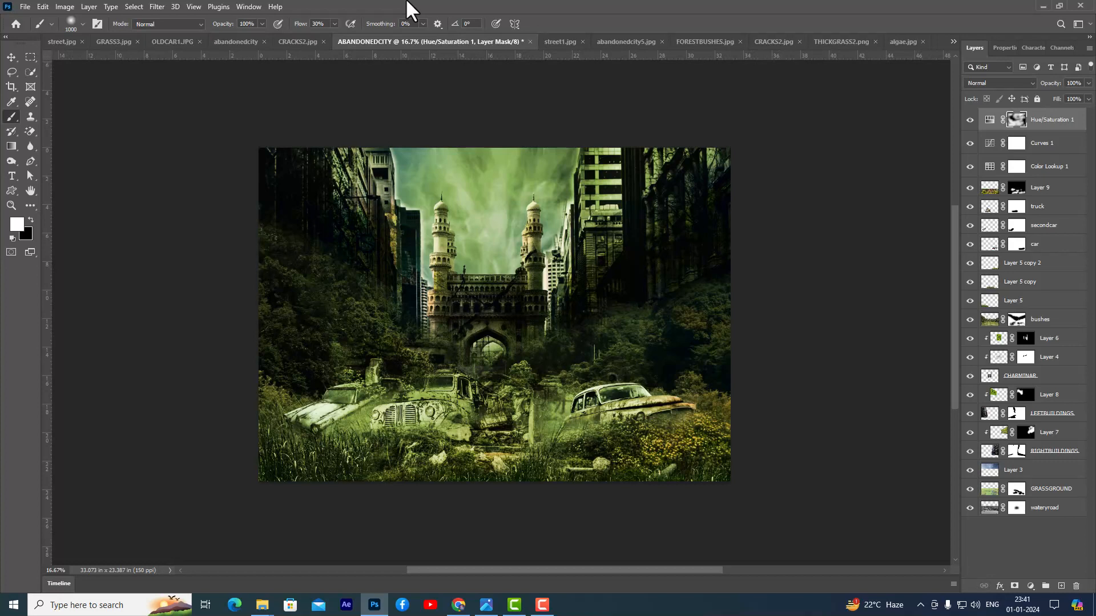
- Choose the 700 px mist brush from the recent brushes, add a new layer above Layer 8, and make white the foreground color
left_click(70, 25)
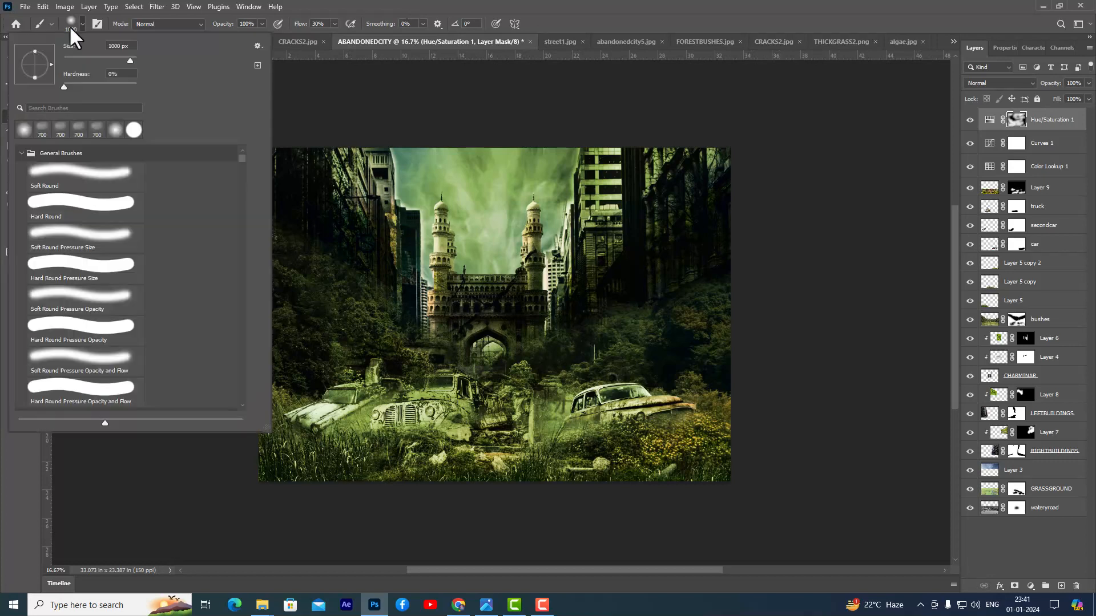
left_click(99, 137)
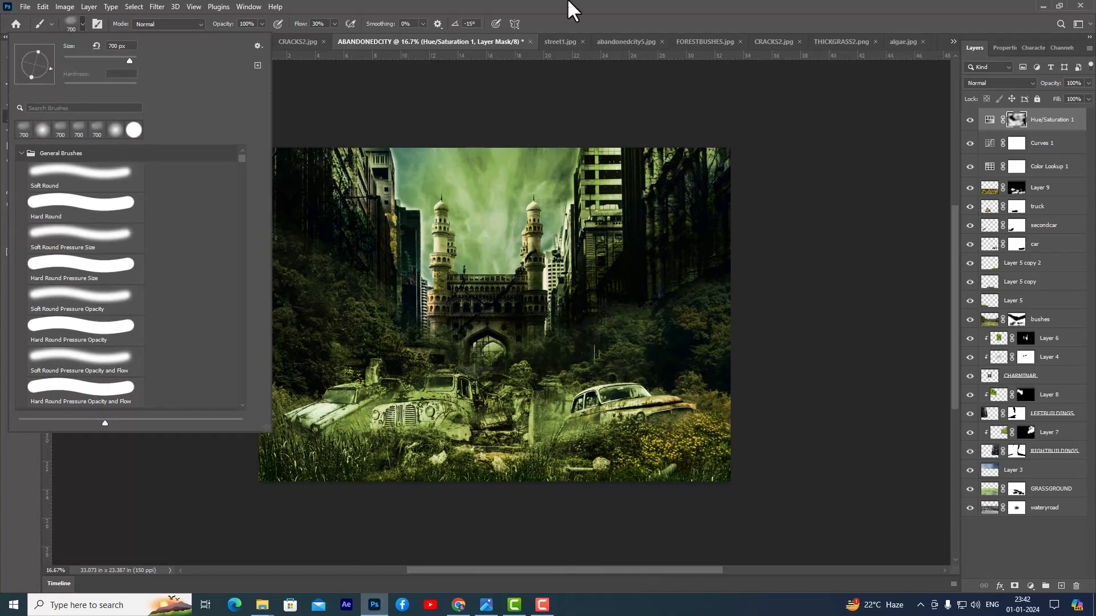
key("Return")
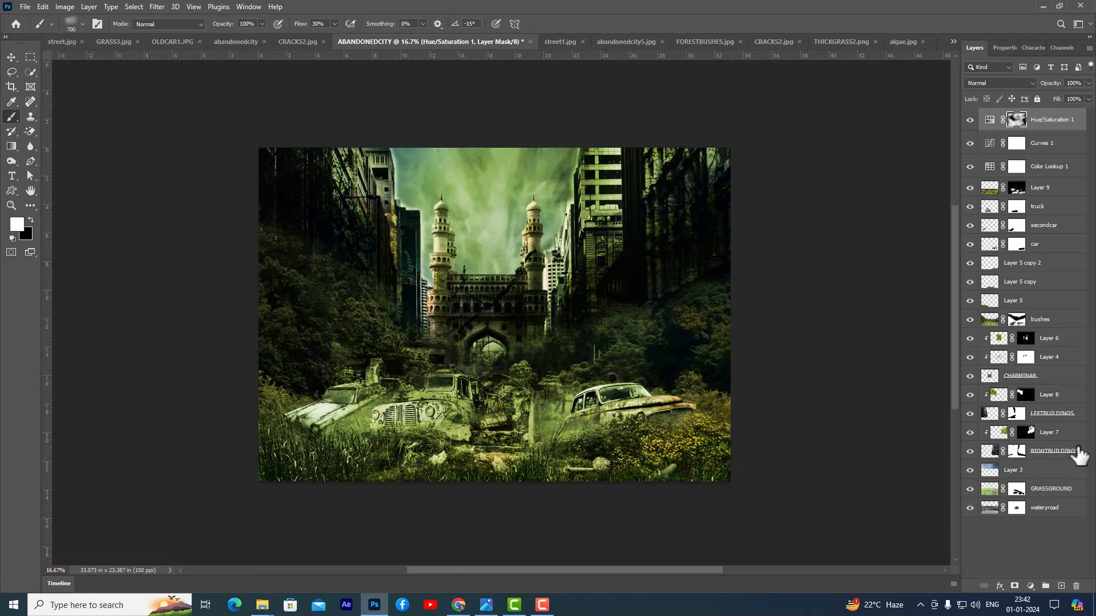
left_click(1066, 419)
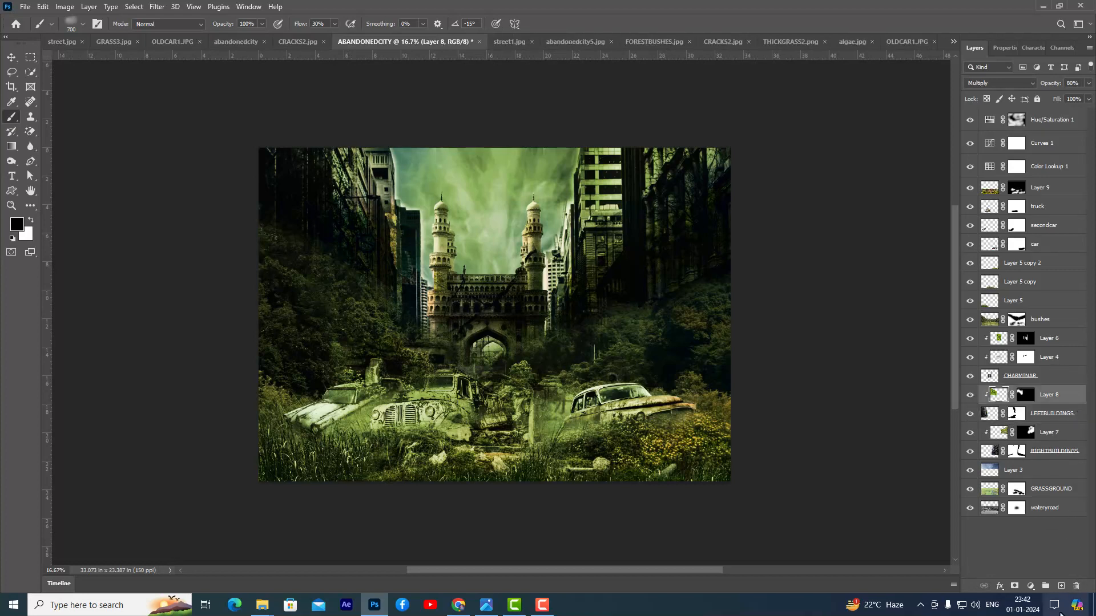
left_click(1061, 586)
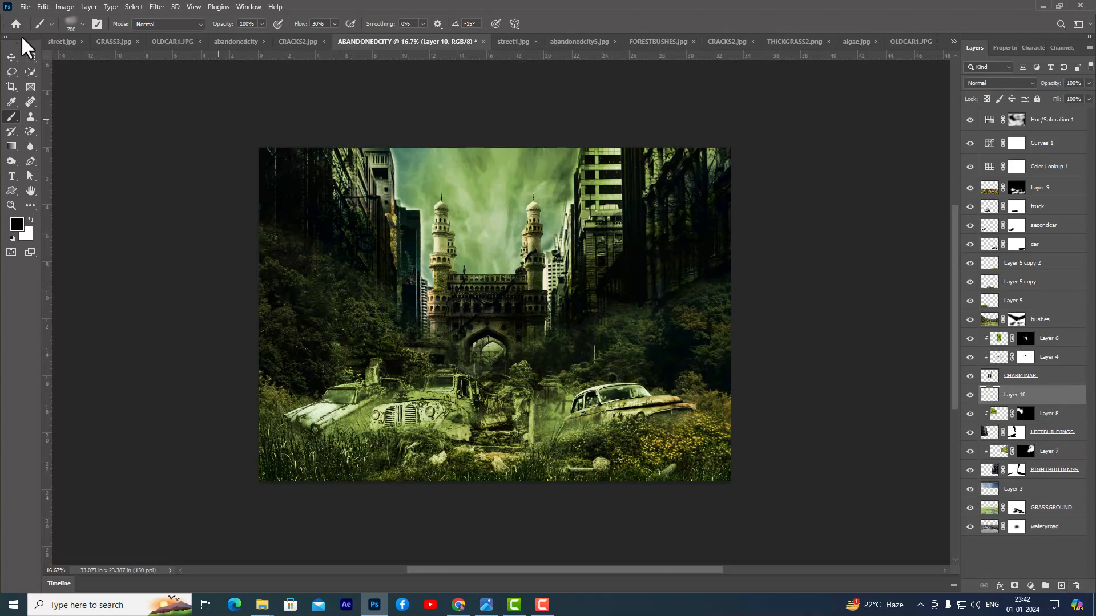
left_click(31, 220)
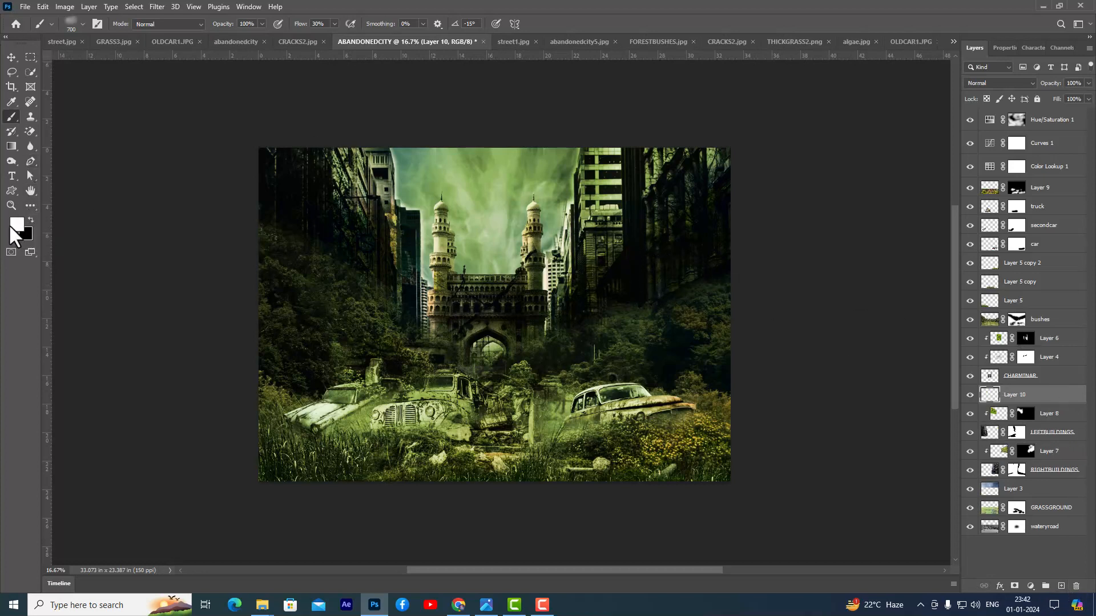
- Enlarge the mist brush to about 1200 px, rotate it to 31°, and dab white mist between the Charminar and the right buildings
key("bracketright")
key("bracketright")
key("bracketright")
key("bracketright")
key("bracketright")
key("bracketright")
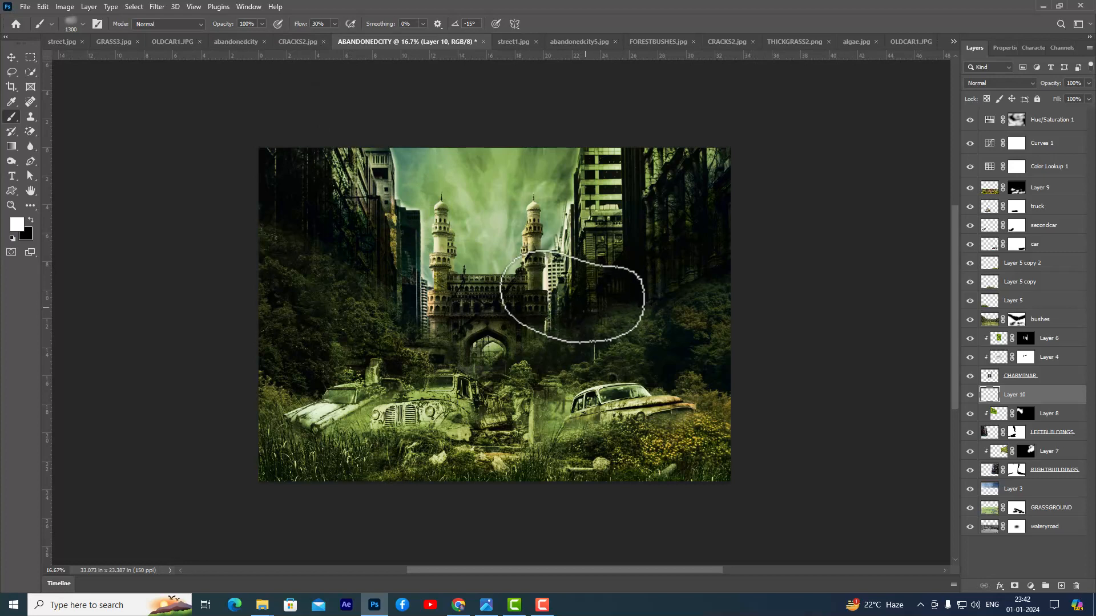
key("Left")
key("Left")
key("Left")
key("Left")
key("Left")
key("Left")
key("Left")
key("Left")
key("Left")
key("Left")
key("Left")
key("Left")
key("Left")
key("Left")
key("Left")
key("Left")
left_click(578, 320)
left_click(579, 321)
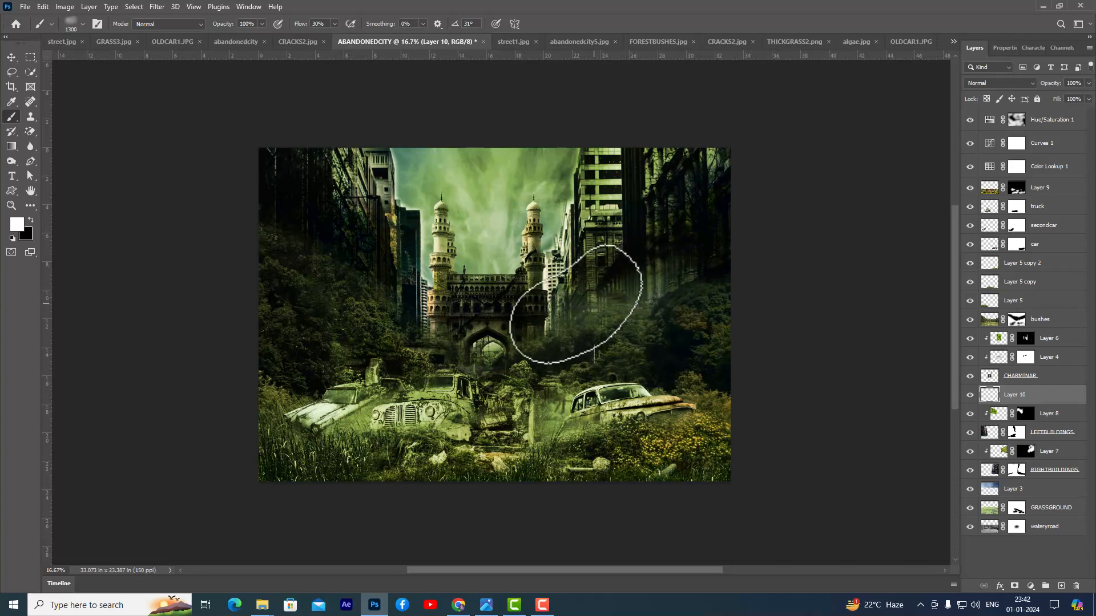
- Paint more mist at up to 2100 px over the base of the right buildings and, at a -14° brush angle, the left buildings
key("bracketright")
key("bracketright")
key("bracketright")
key("bracketright")
key("bracketright")
key("bracketright")
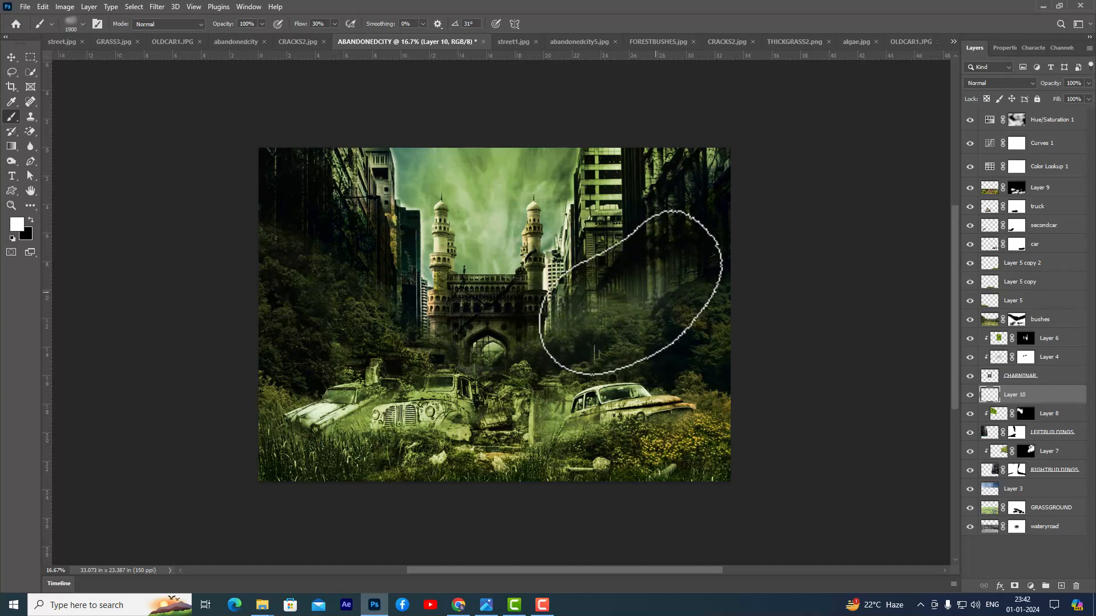
left_click(656, 292)
left_click(656, 293)
left_click(697, 284)
left_click(698, 284)
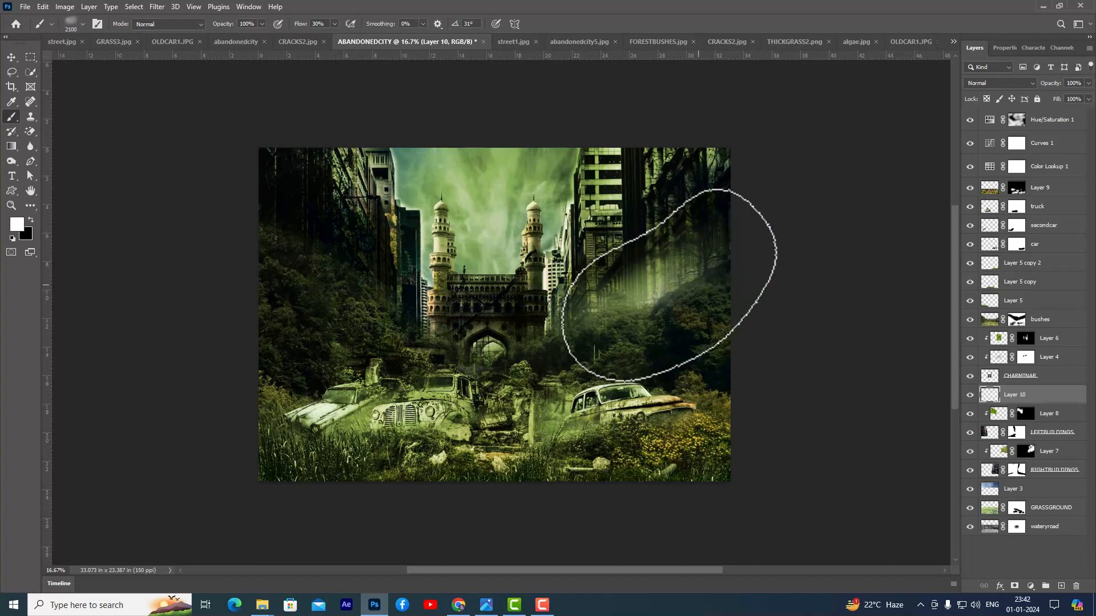
left_click(557, 306)
left_click(558, 304)
left_click(558, 305)
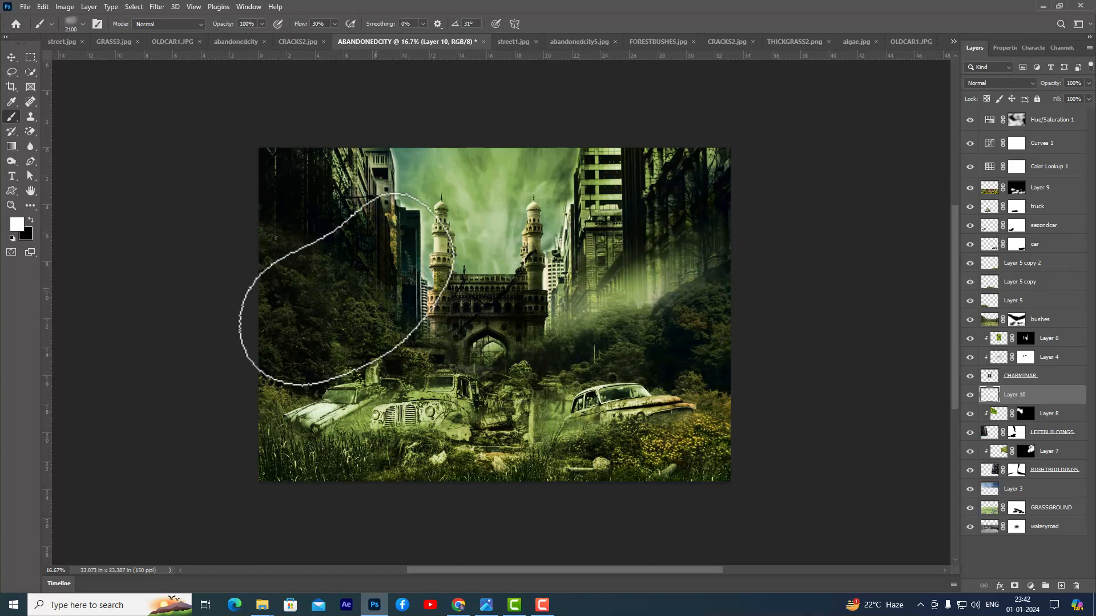
key("shift+Right")
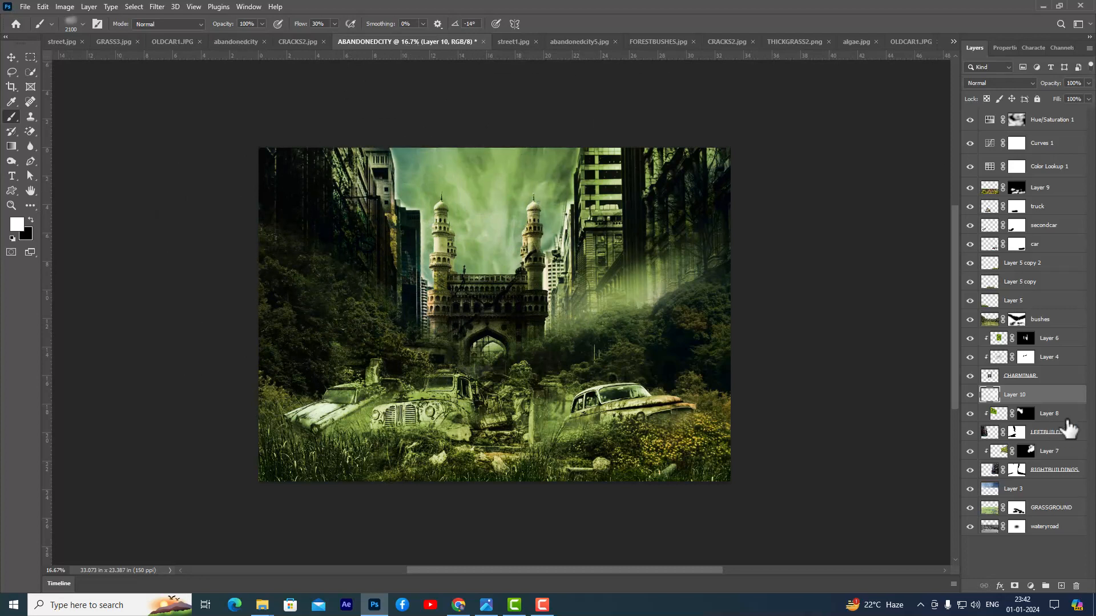
mouse_move(377, 280)
left_mouse_down()
mouse_move(392, 293)
mouse_move(286, 245)
mouse_move(392, 299)
mouse_move(269, 225)
mouse_move(338, 261)
left_mouse_up()
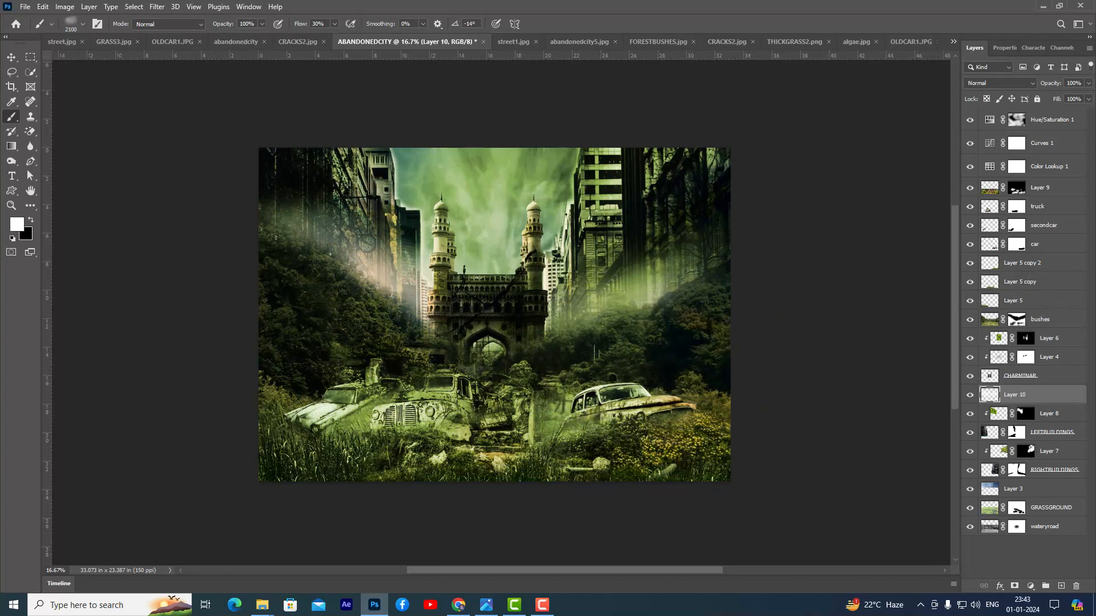
- Add a new layer above the bushes layer and paint white mist across the bushes behind the vehicles on both sides
left_click(1057, 321)
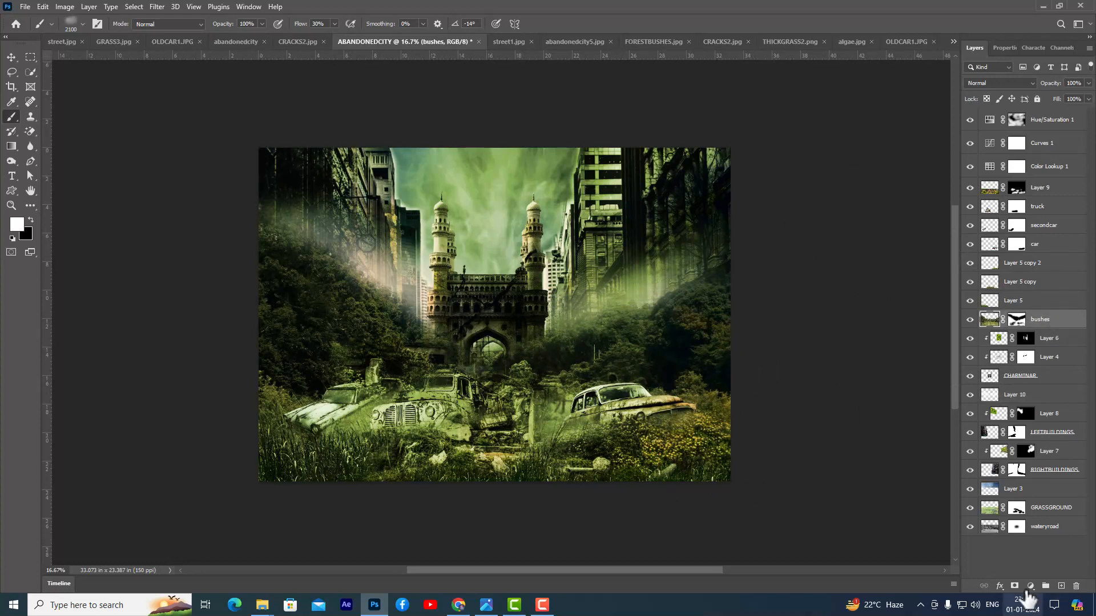
left_click(1061, 586)
mouse_move(674, 374)
left_mouse_down()
mouse_move(570, 388)
mouse_move(607, 417)
mouse_move(619, 401)
left_mouse_up()
left_click(569, 372)
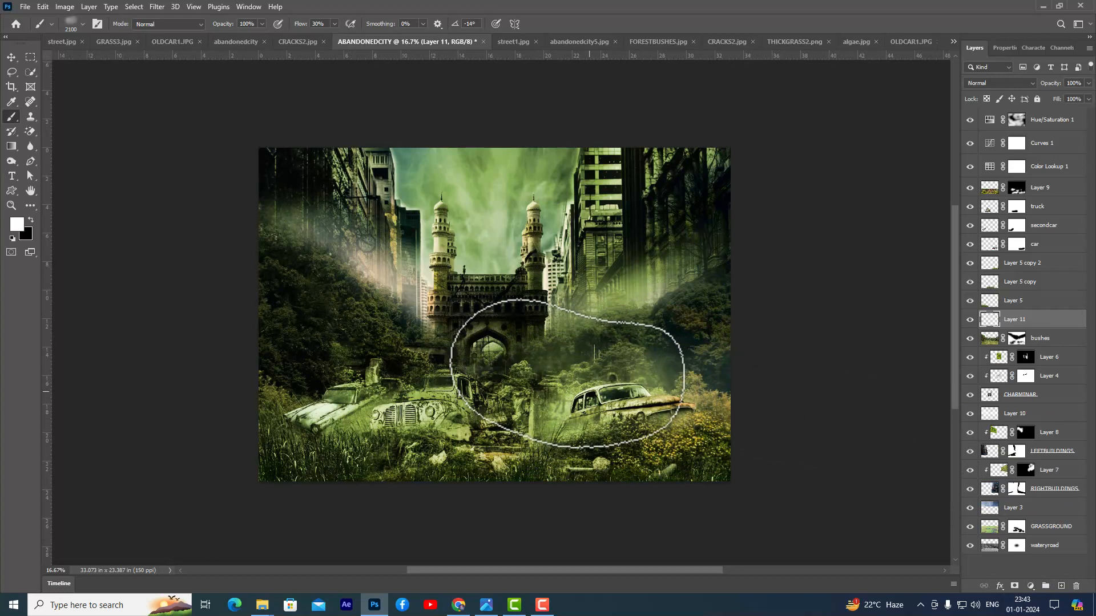
left_click(569, 372)
left_click(552, 374)
left_click(372, 353)
mouse_move(341, 362)
left_mouse_down()
mouse_move(293, 354)
mouse_move(276, 373)
left_mouse_up()
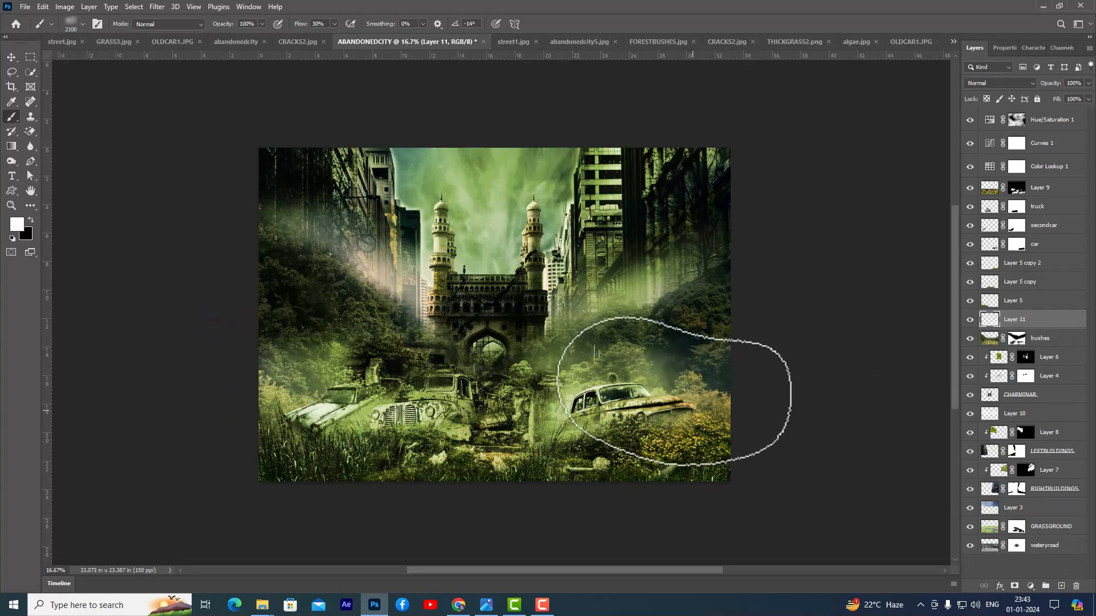
left_click(577, 381)
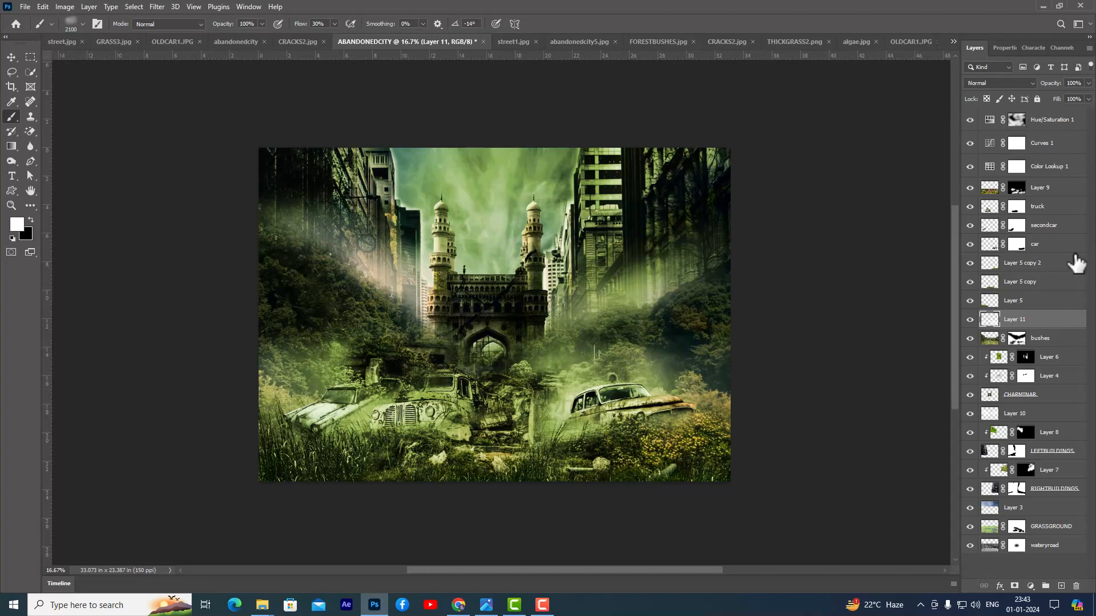
- Add a white-to-transparent linear Gradient Fill at 90° above Hue/Saturation 1, with its starting opacity stop at 82%
left_click(1062, 122)
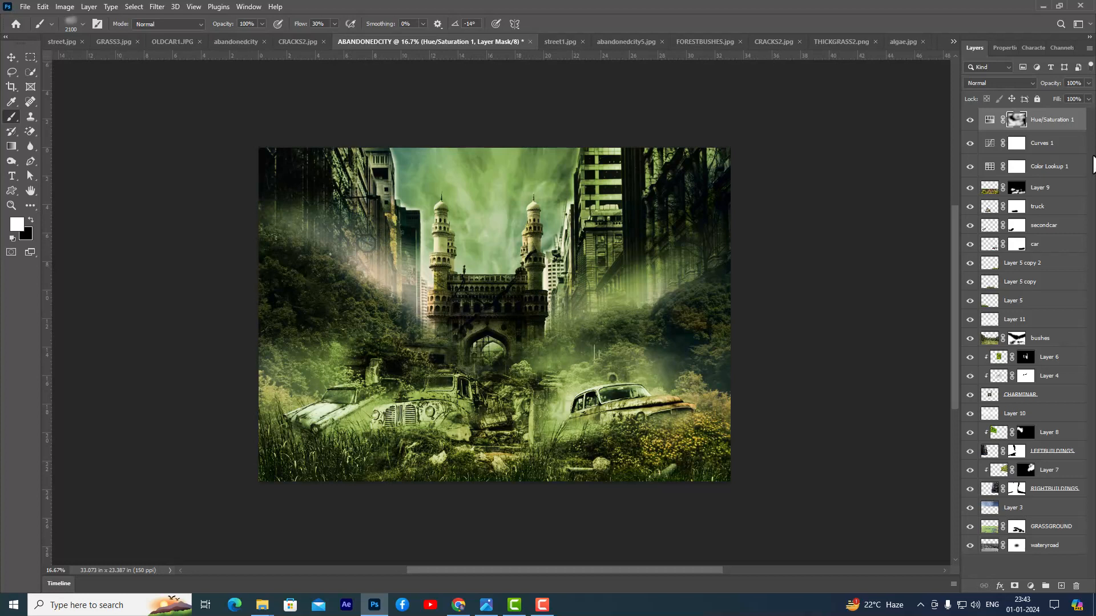
left_click(1030, 586)
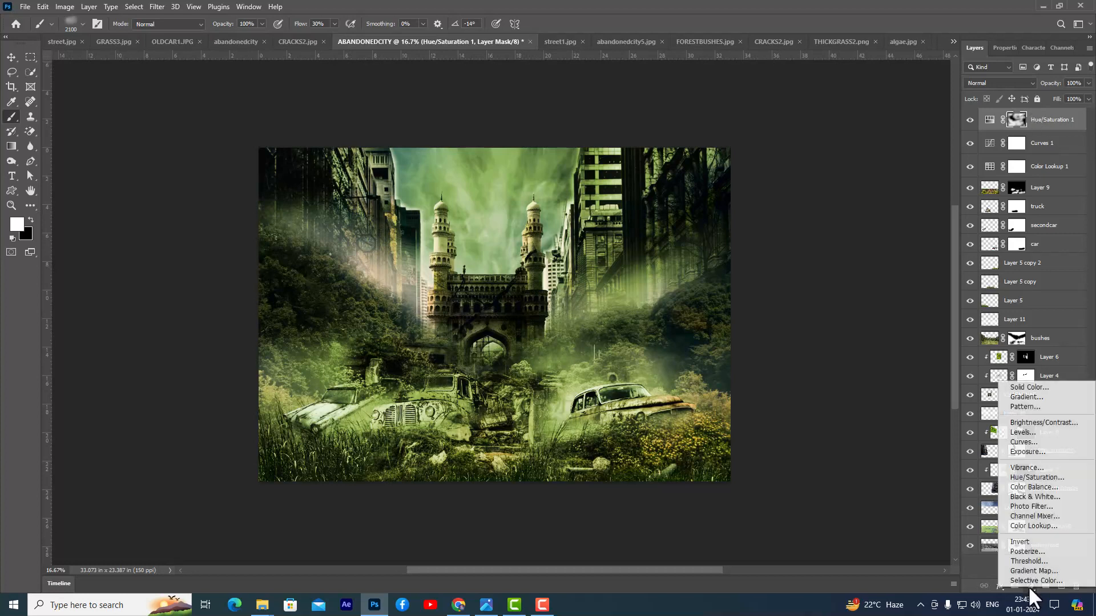
left_click(1047, 397)
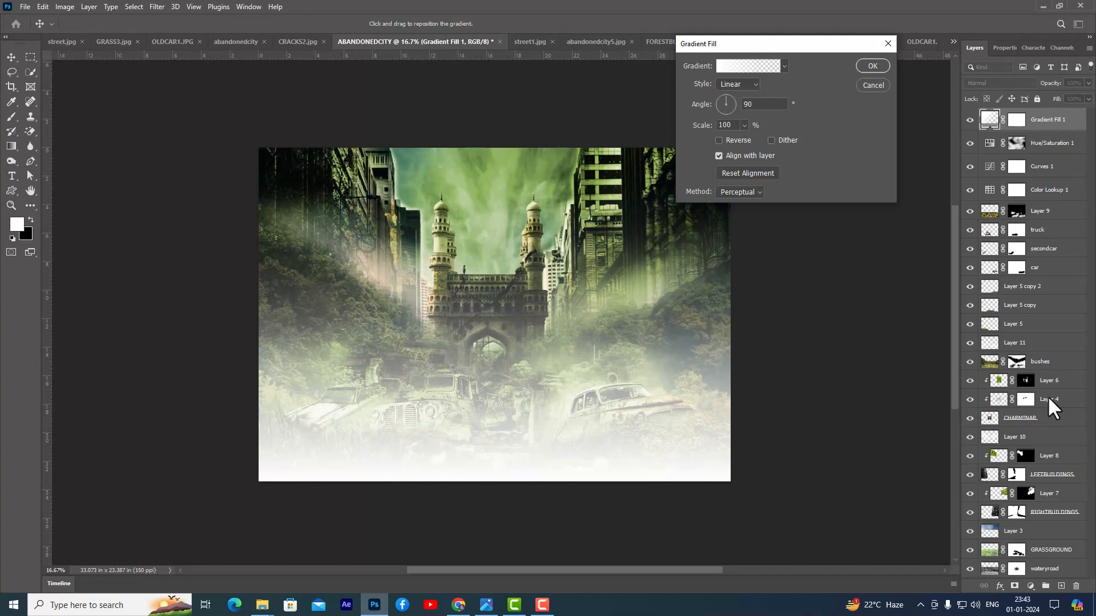
left_click(735, 66)
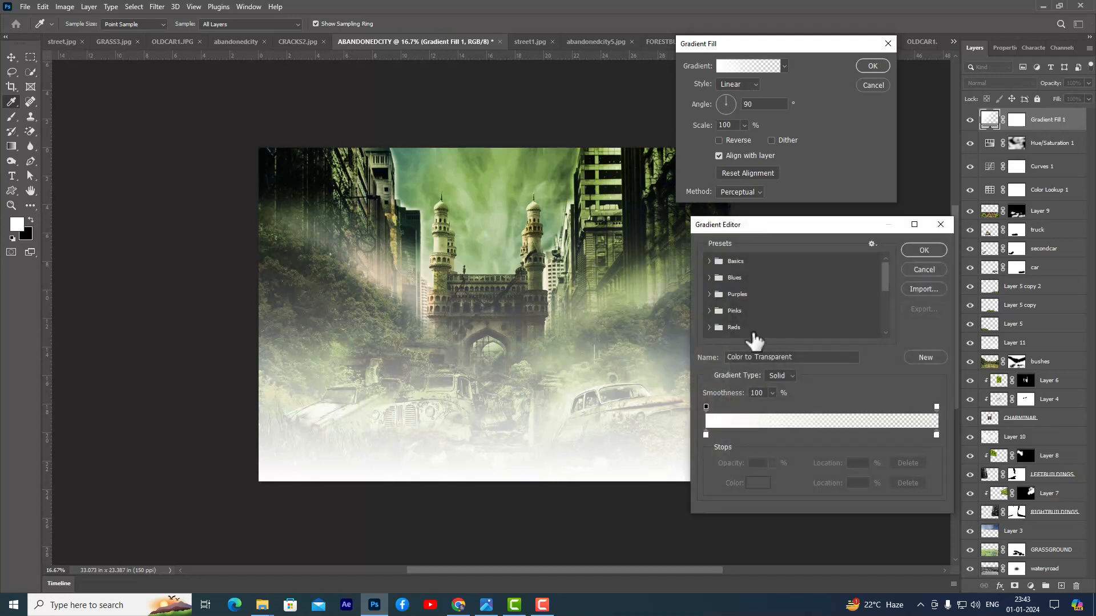
left_click(706, 406)
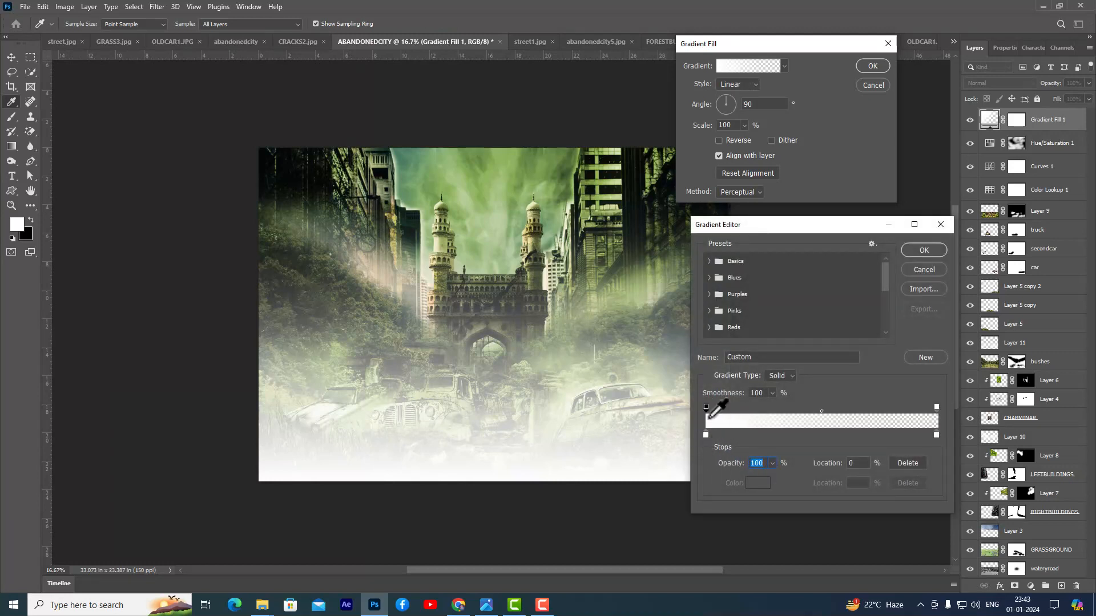
left_click(772, 463)
left_click_drag(758, 477, 765, 477)
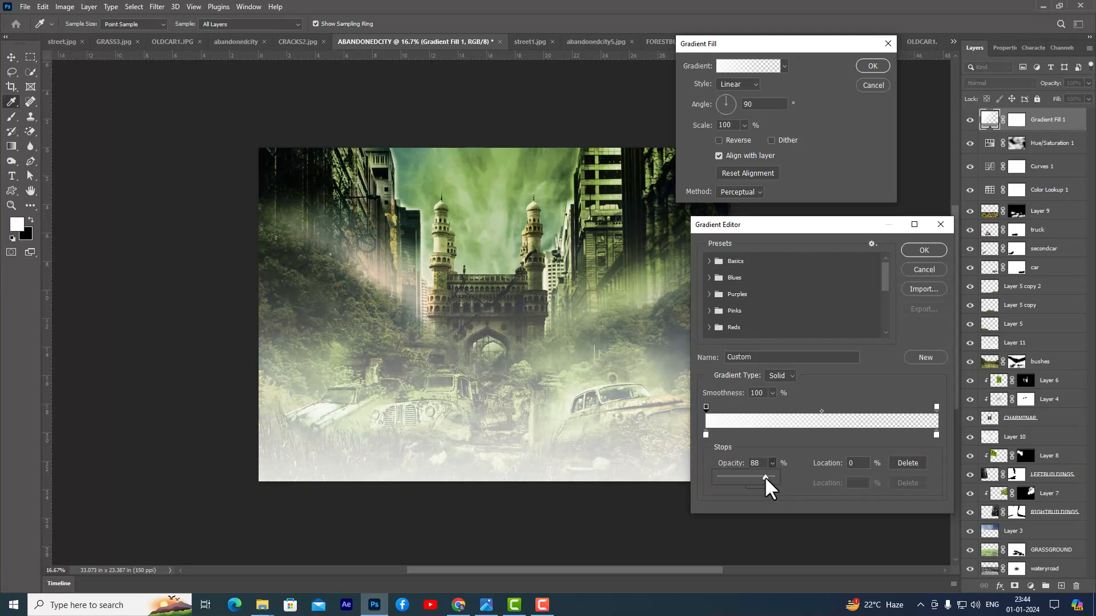
left_click_drag(767, 477, 761, 477)
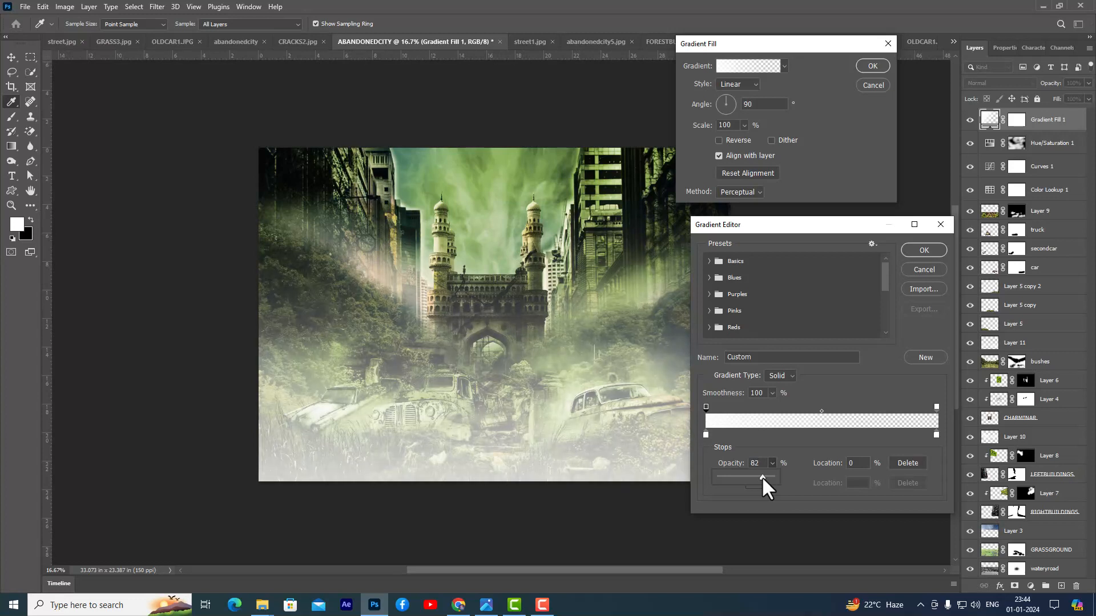
left_click(920, 241)
left_click(918, 247)
left_click_drag(763, 42, 808, 55)
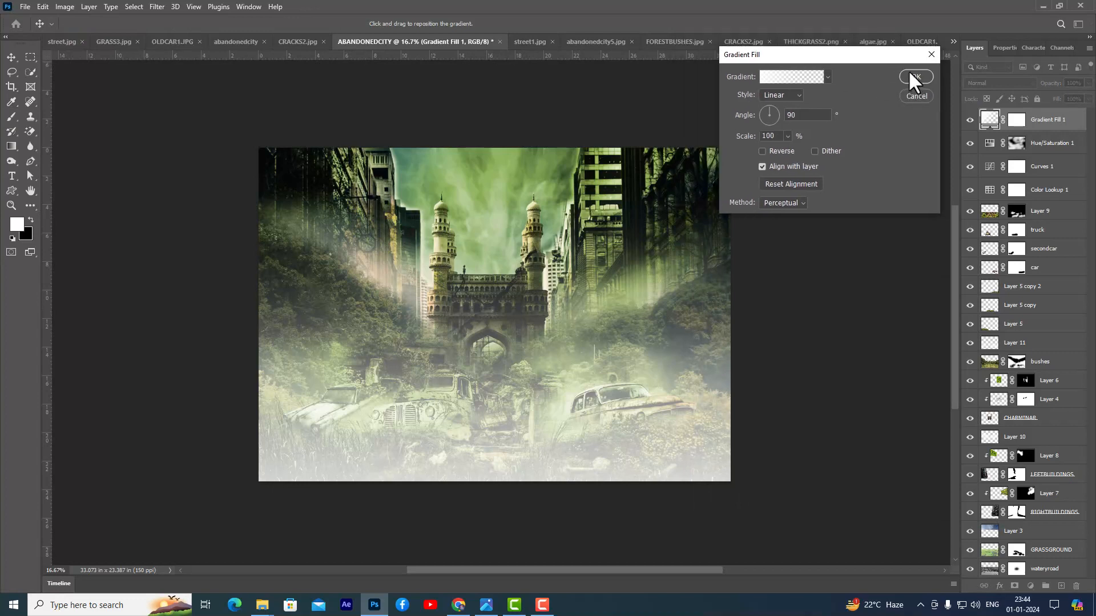
left_click(913, 76)
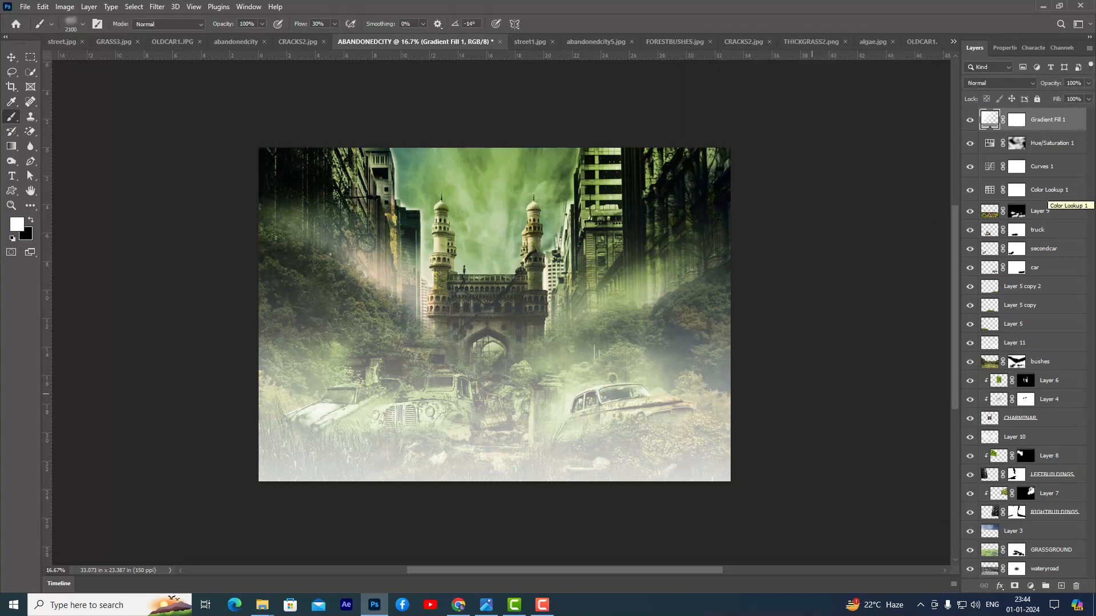
- Lower the Gradient Fill layer's opacity to 78% and switch to the Move tool
left_click(1088, 84)
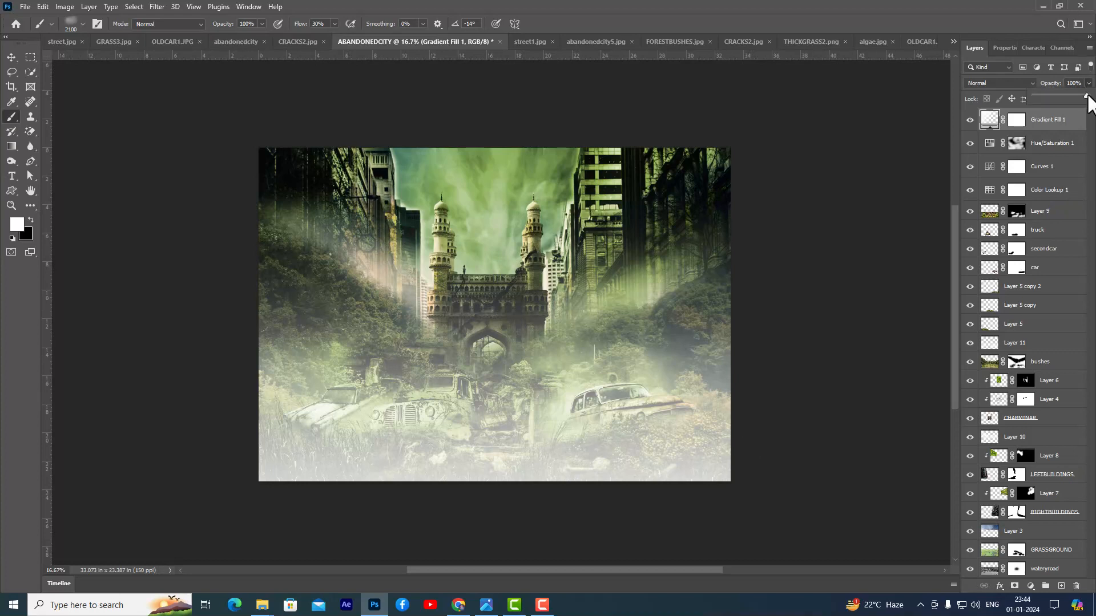
left_click_drag(1087, 95, 1078, 95)
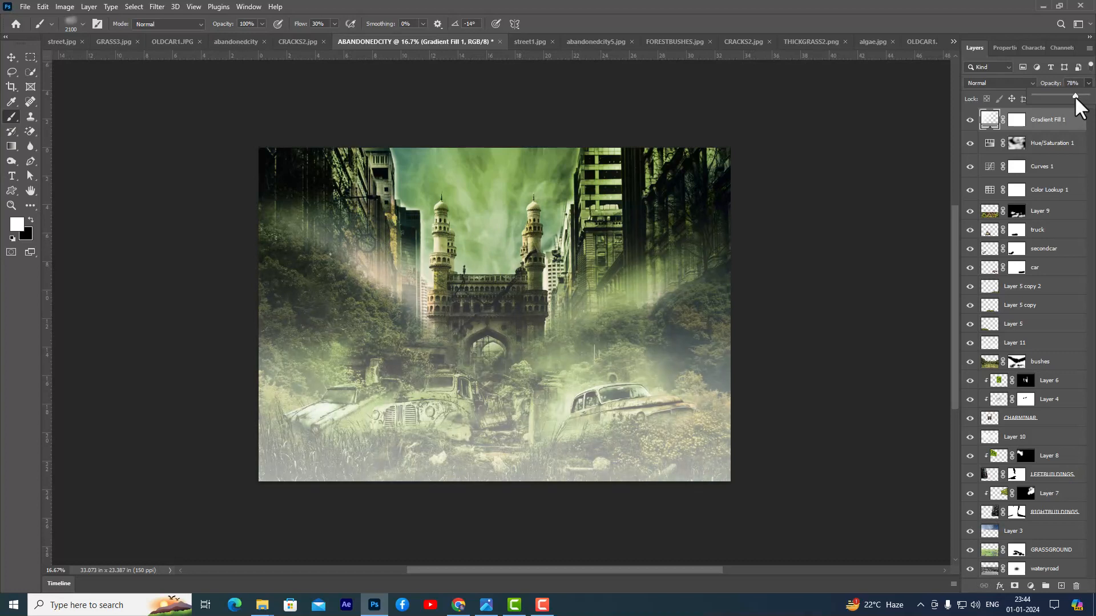
left_click(8, 51)
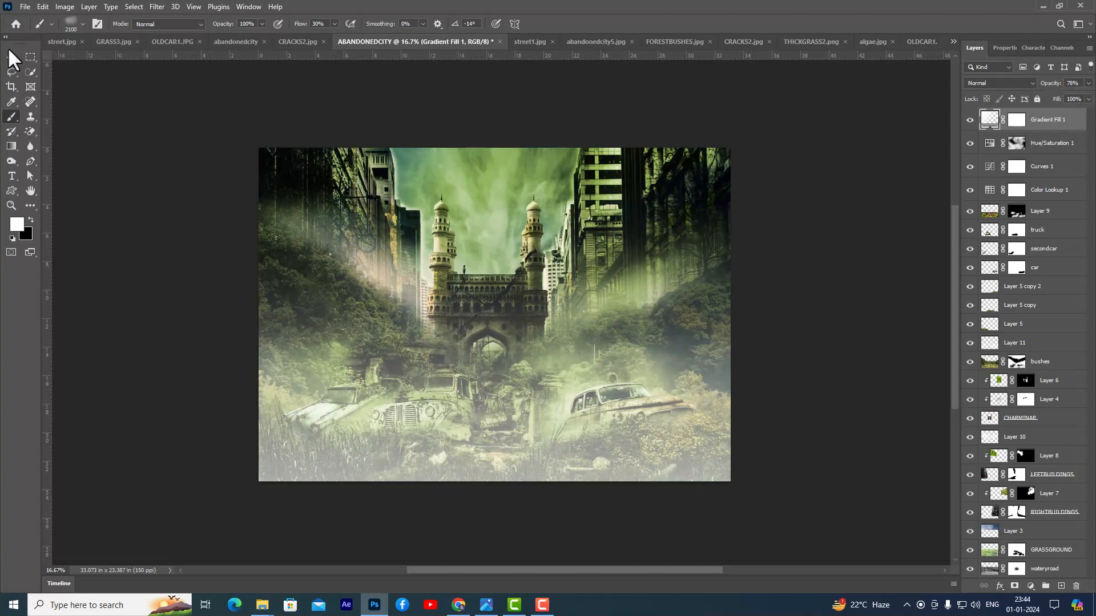
left_click(12, 57)
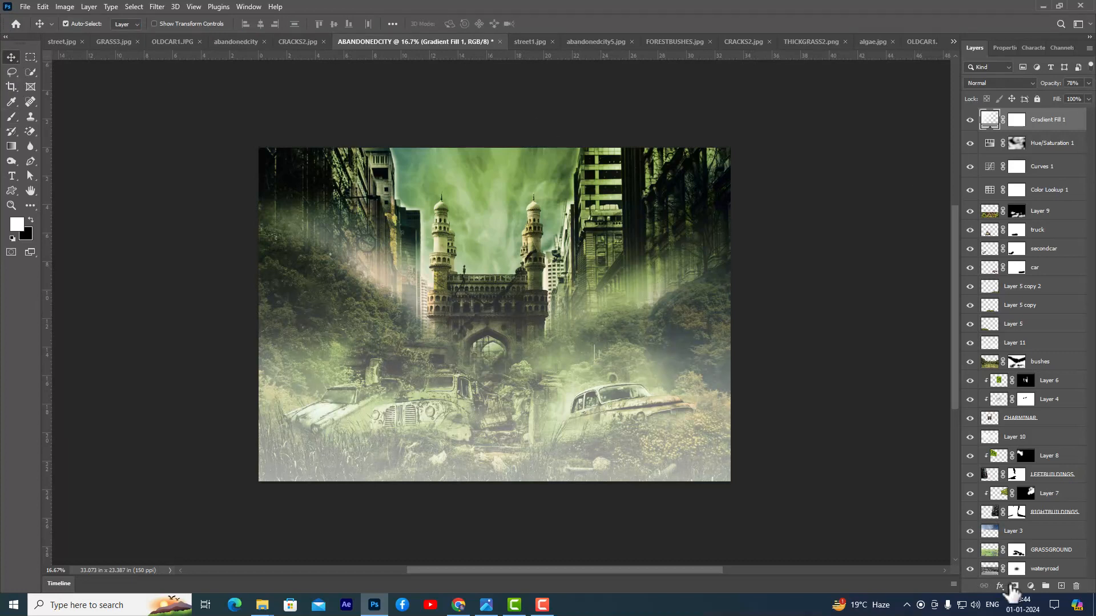
- Add a Brightness/Contrast adjustment above the Gradient Fill with brightness -21 and contrast 86
left_click(1030, 586)
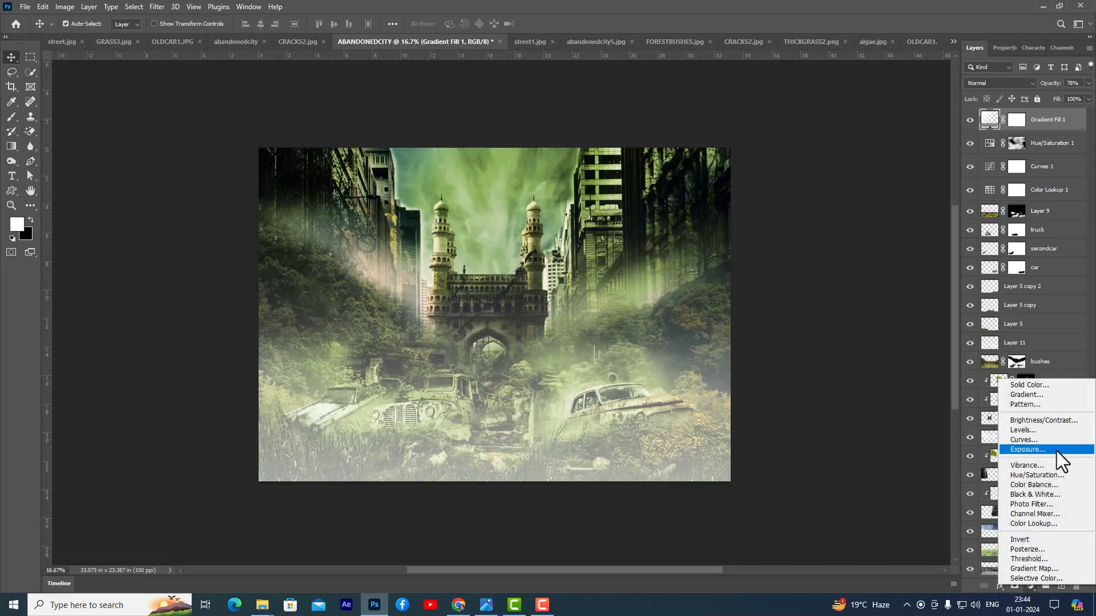
left_click(1080, 422)
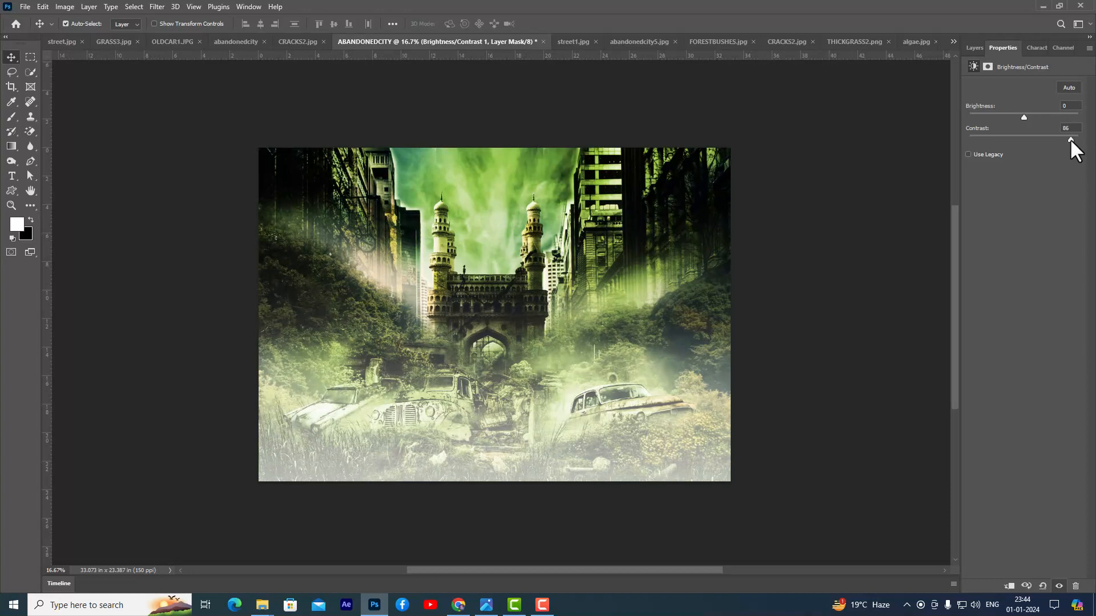
left_click_drag(1024, 116, 1018, 118)
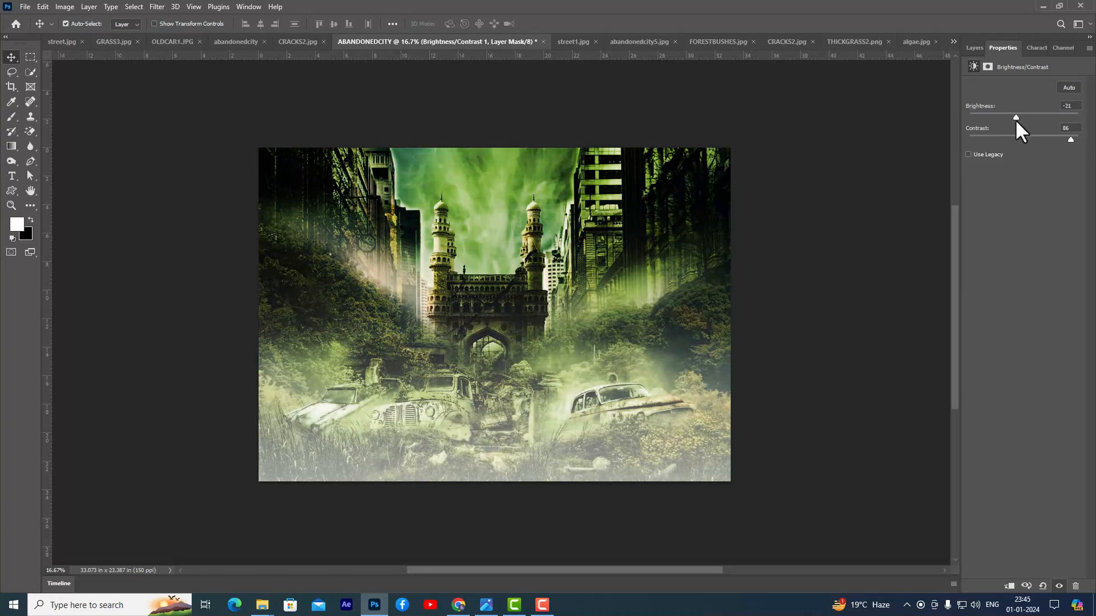
left_click(971, 49)
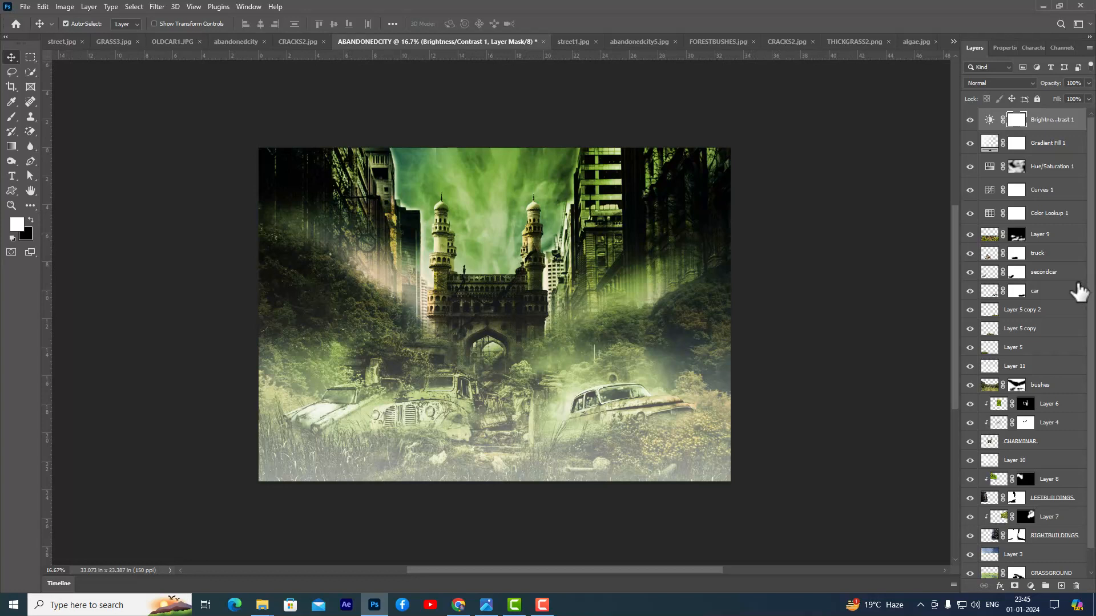
- Add a Curves adjustment above Brightness/Contrast 1 with the RGB midtones raised to brighten the image, and invert its mask to black
left_click(1031, 587)
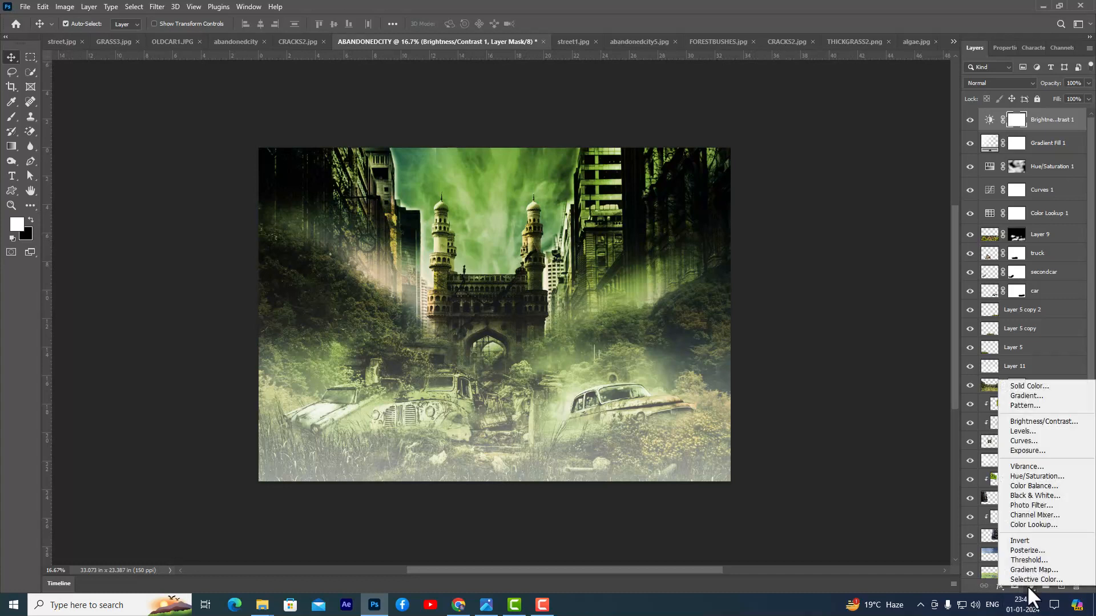
left_click(1035, 441)
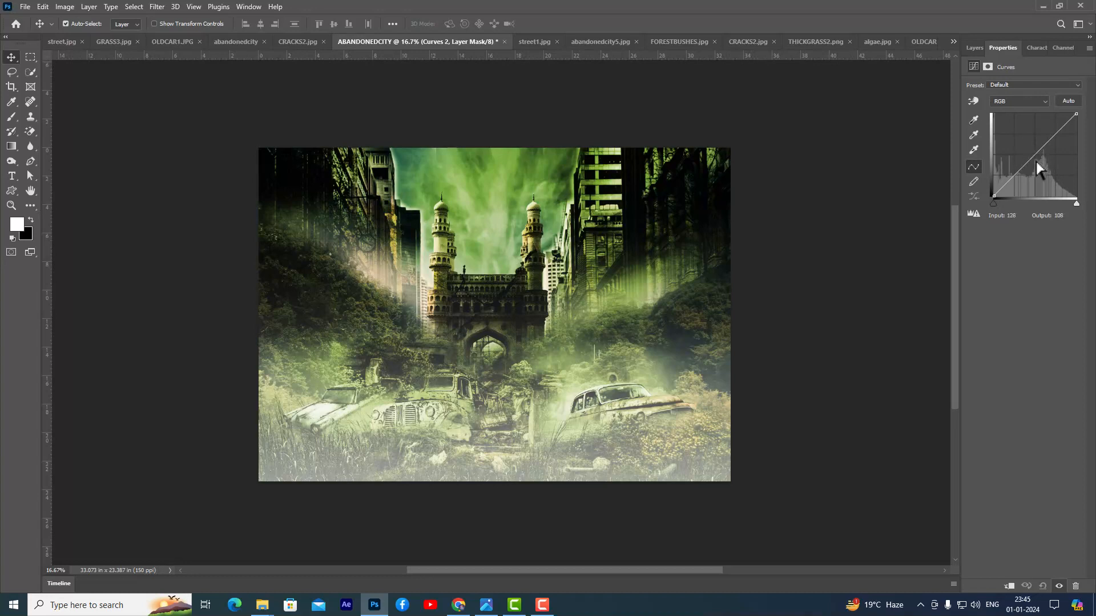
left_click_drag(1029, 163, 1027, 154)
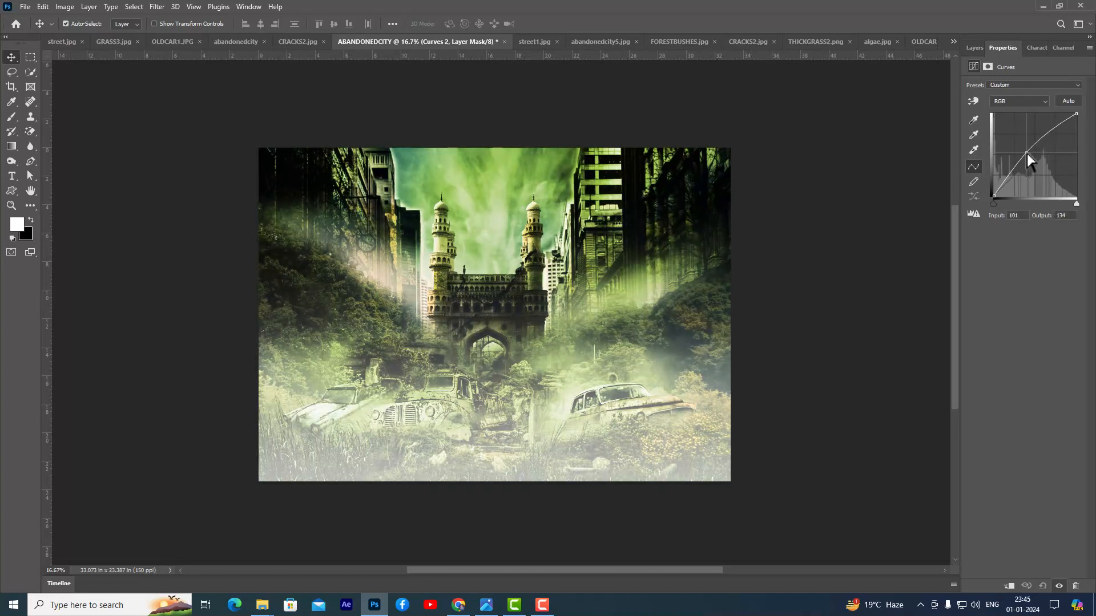
left_click_drag(1027, 153, 1027, 148)
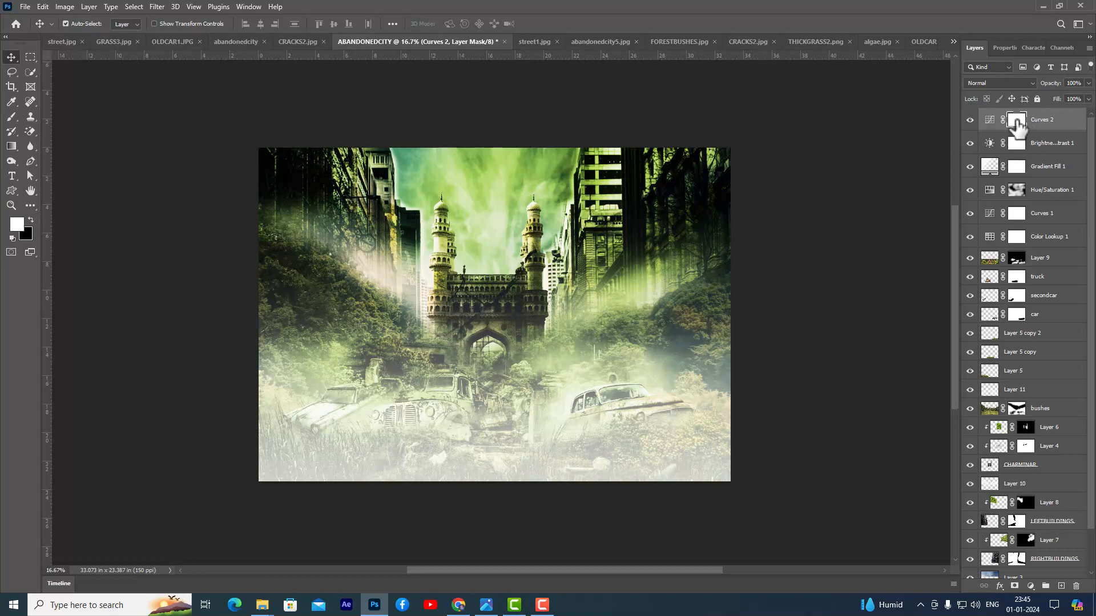
key("ctrl+i")
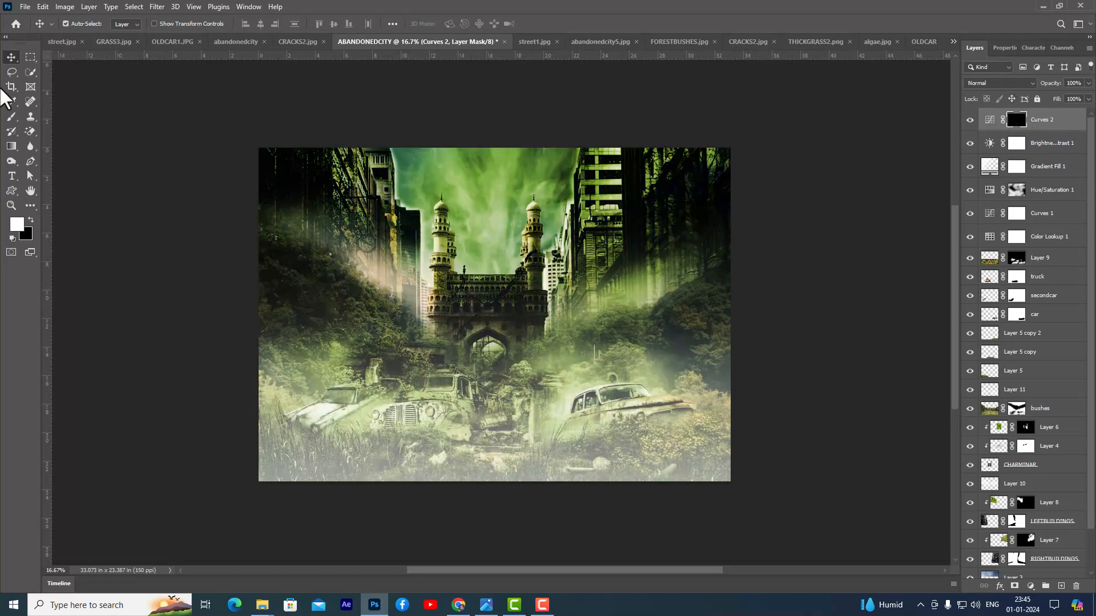
- Paint white on the Curves 2 mask over the Charminar and its arch using a Soft Round brush reduced to 600 px at 30% flow
right_click(9, 117)
left_click(40, 117)
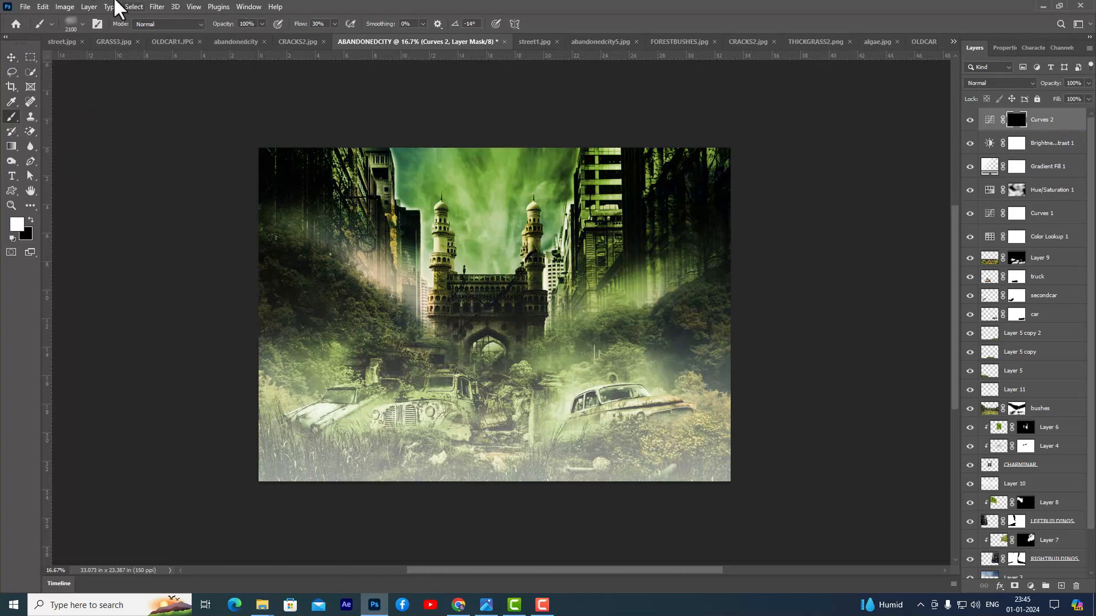
left_click(67, 24)
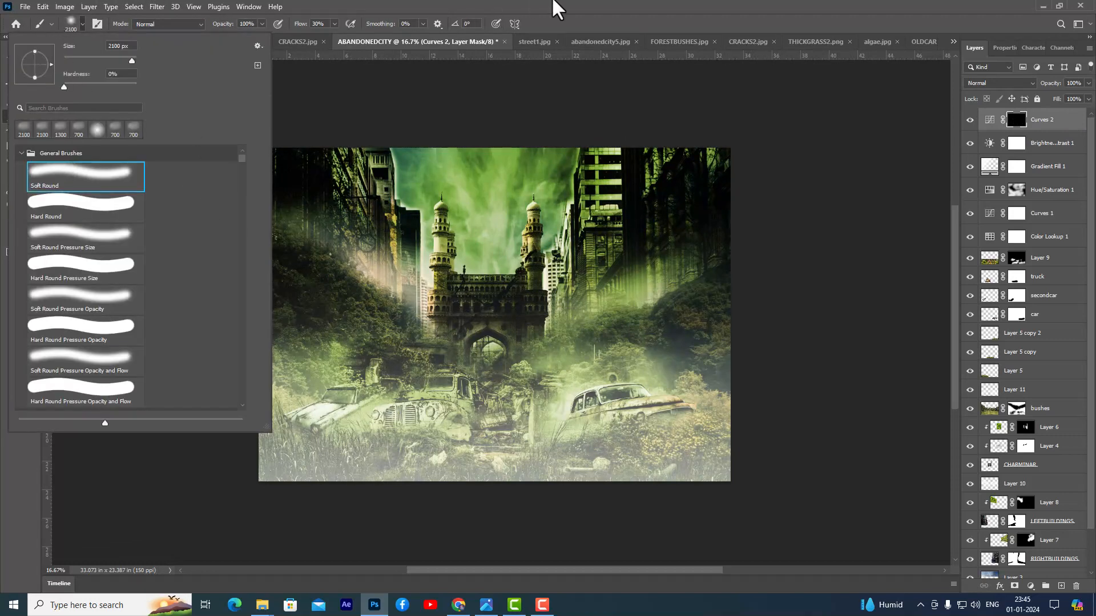
left_click(571, 8)
key("bracketleft")
key("bracketleft")
key("bracketleft")
key("bracketleft")
key("bracketleft")
key("bracketleft")
key("bracketleft")
key("bracketleft")
key("bracketleft")
key("bracketleft")
mouse_move(471, 323)
left_mouse_down()
mouse_move(503, 306)
mouse_move(516, 349)
mouse_move(493, 333)
mouse_move(494, 363)
mouse_move(509, 322)
mouse_move(466, 322)
left_mouse_up()
key("bracketleft")
key("bracketleft")
key("bracketleft")
key("bracketleft")
key("bracketleft")
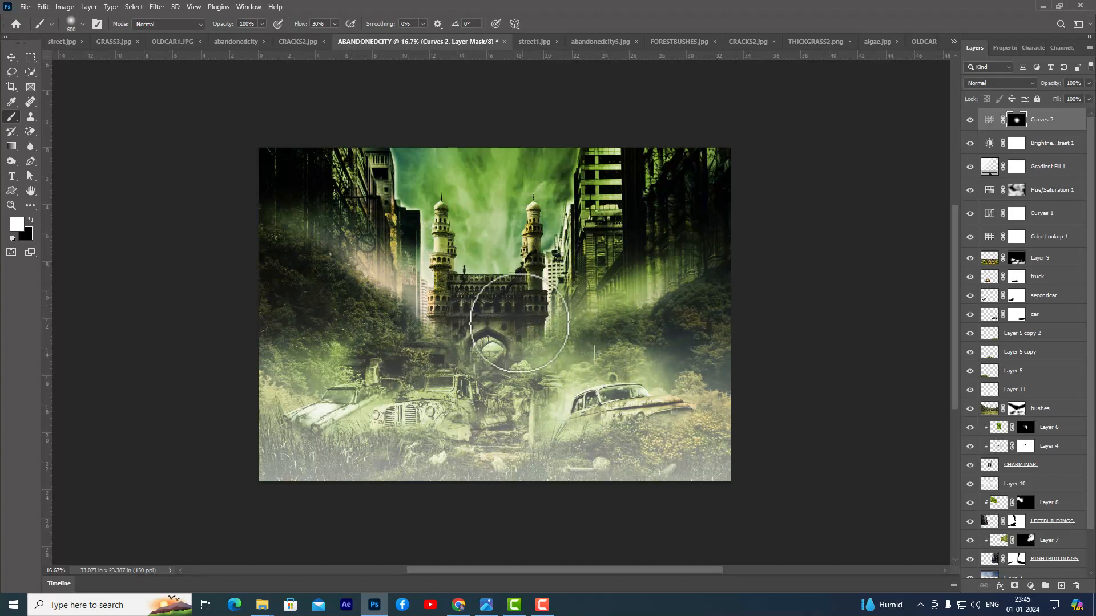
left_click_drag(462, 364, 512, 367)
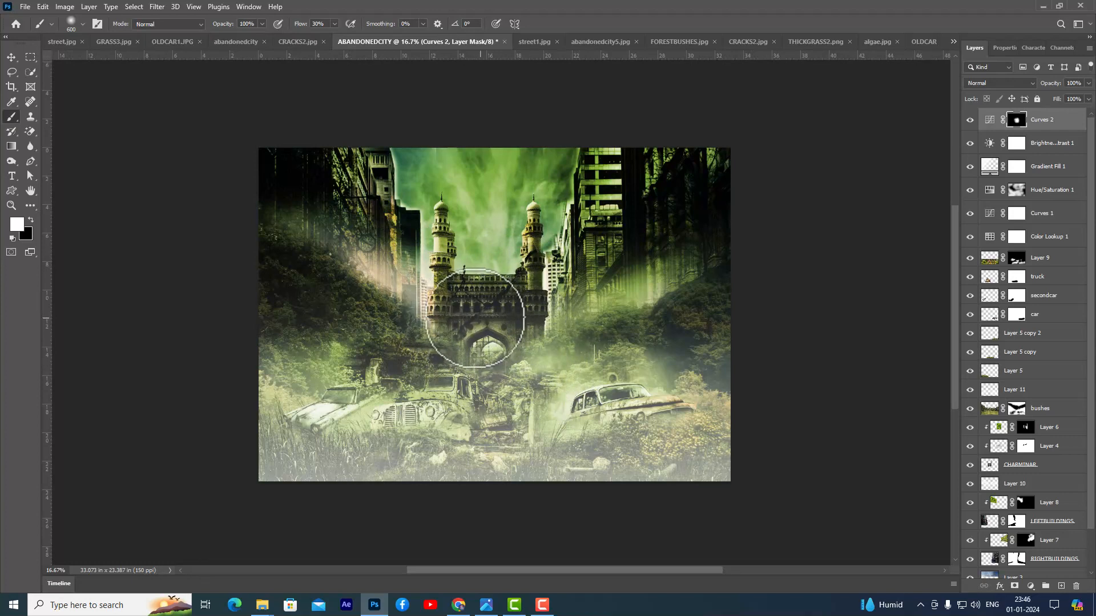